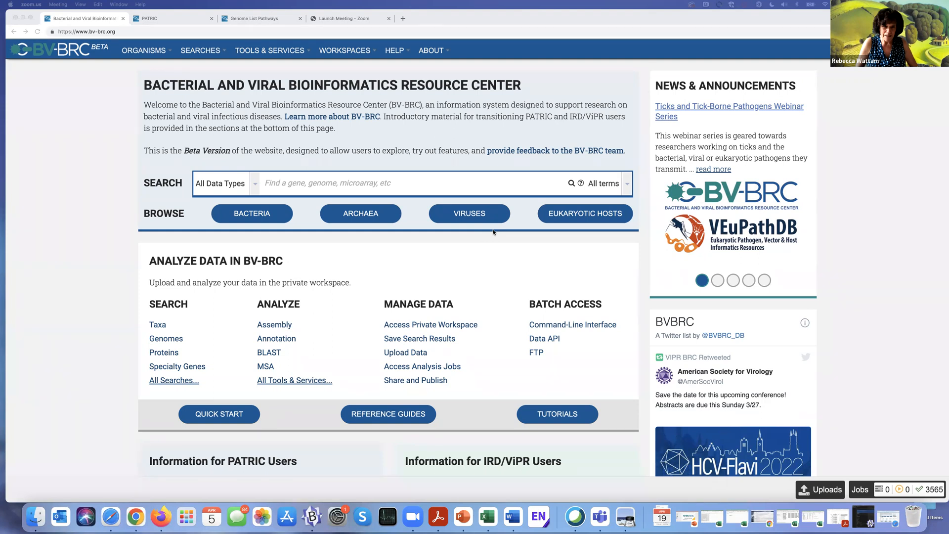
left_click(396, 51)
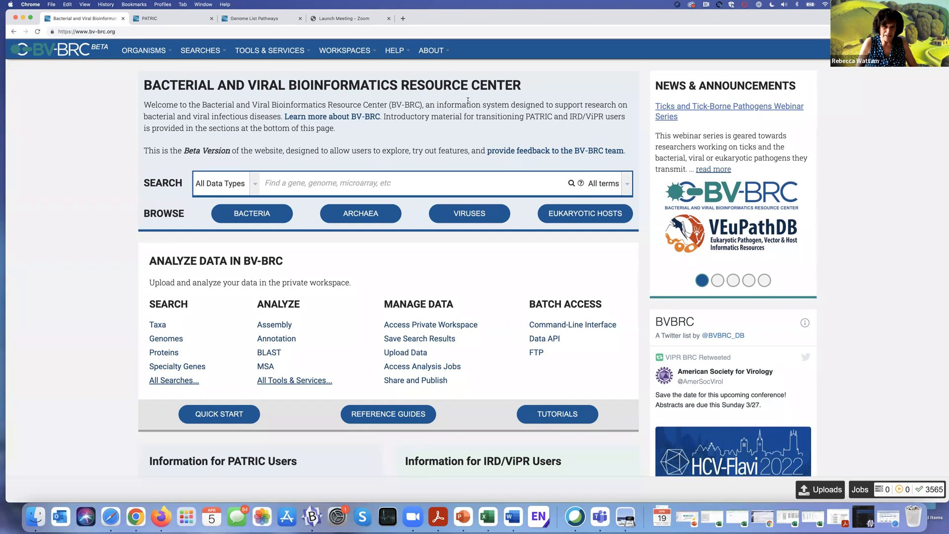
left_click(290, 52)
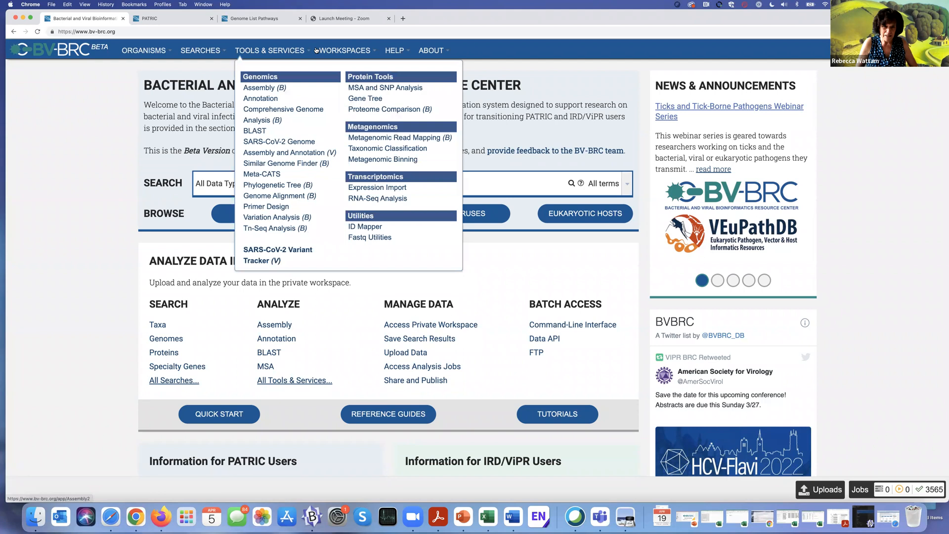
Step: Browse the public workspaces to BV-BRC Workshop, open Tick Webinars, and go into its endosymbiont webinar folder
mouse_move(345, 54)
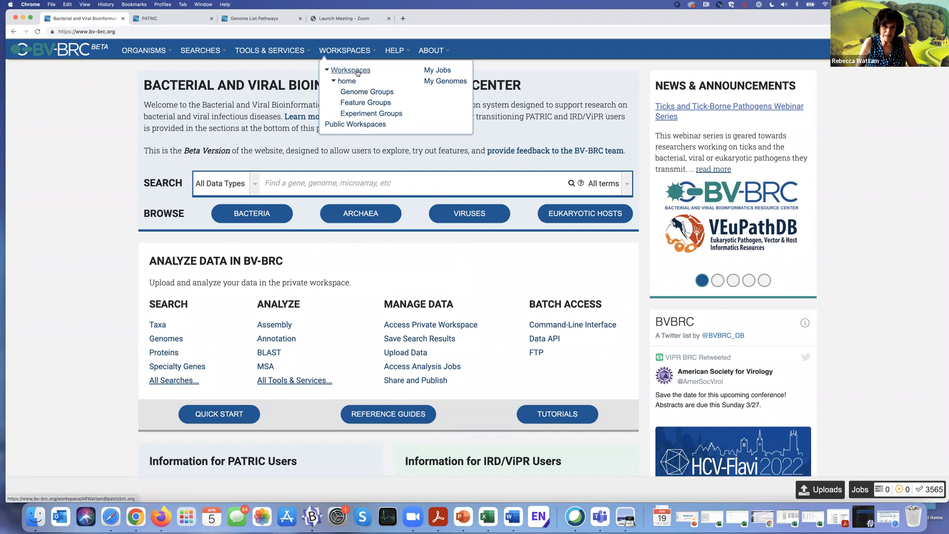
left_click(360, 125)
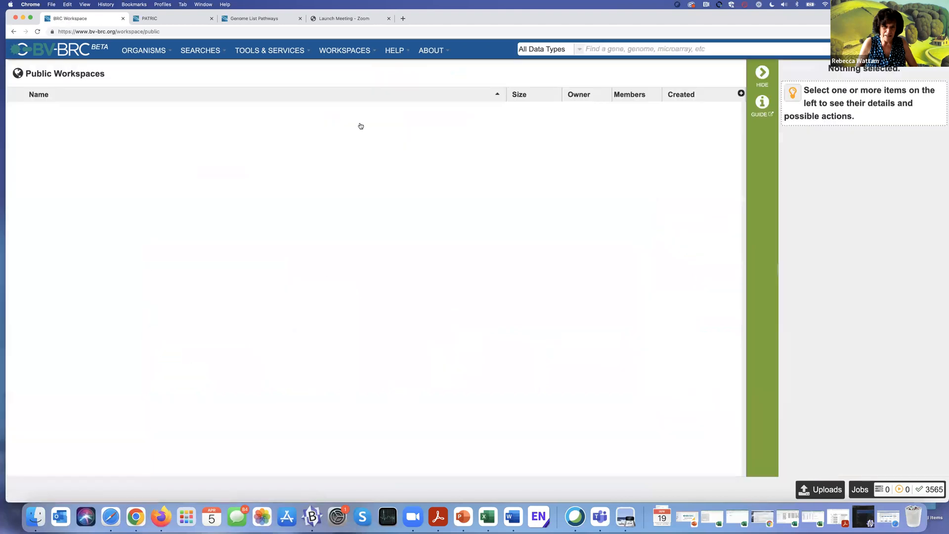
scroll(242, 259, "down", 5)
scroll(243, 259, "down", 5)
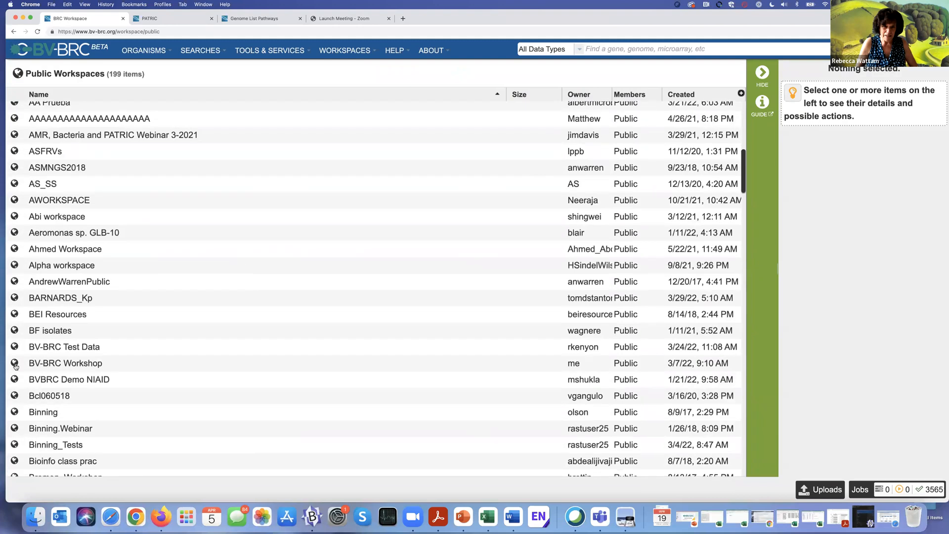
left_click(15, 364)
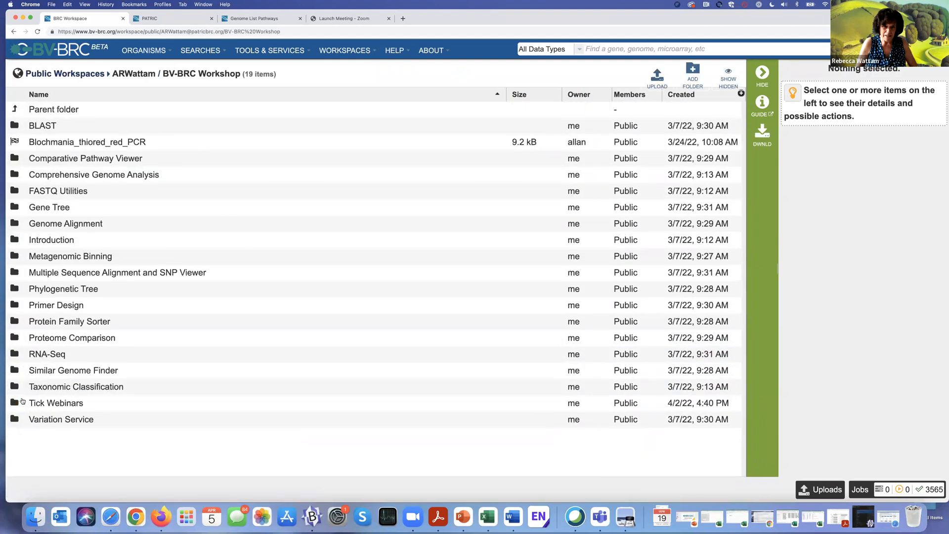
left_click(15, 404)
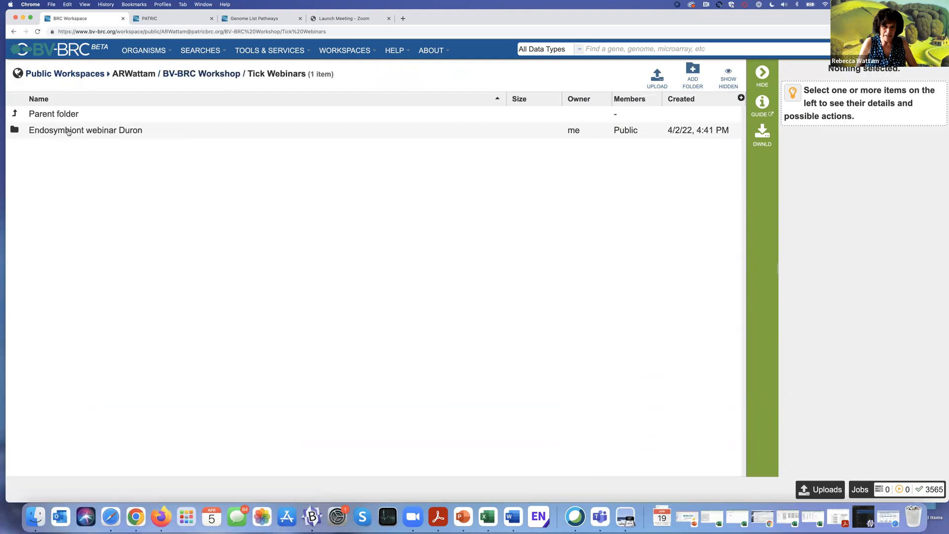
left_click(16, 130)
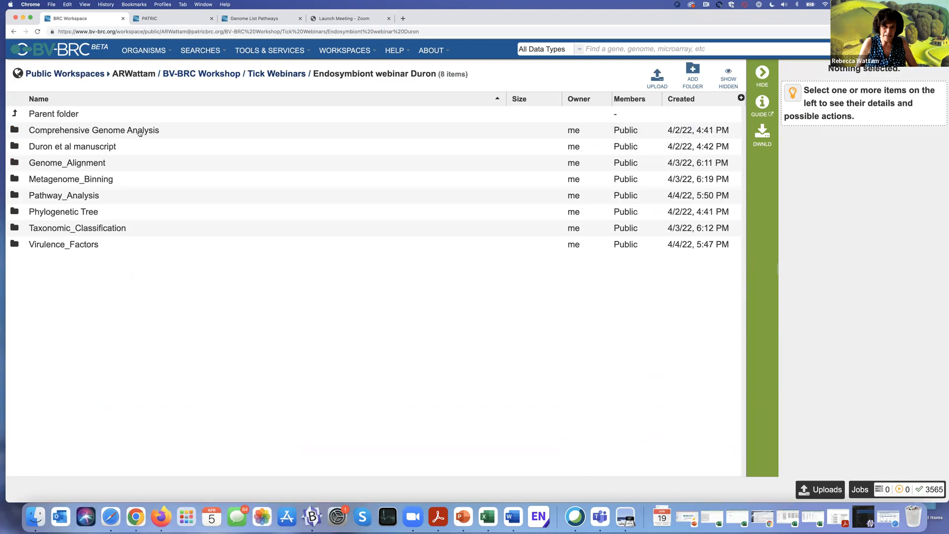
Step: View the contents of the Comprehensive Genome Analysis folder and the manuscript folder in the endosymbiont webinar workspace
left_click(15, 131)
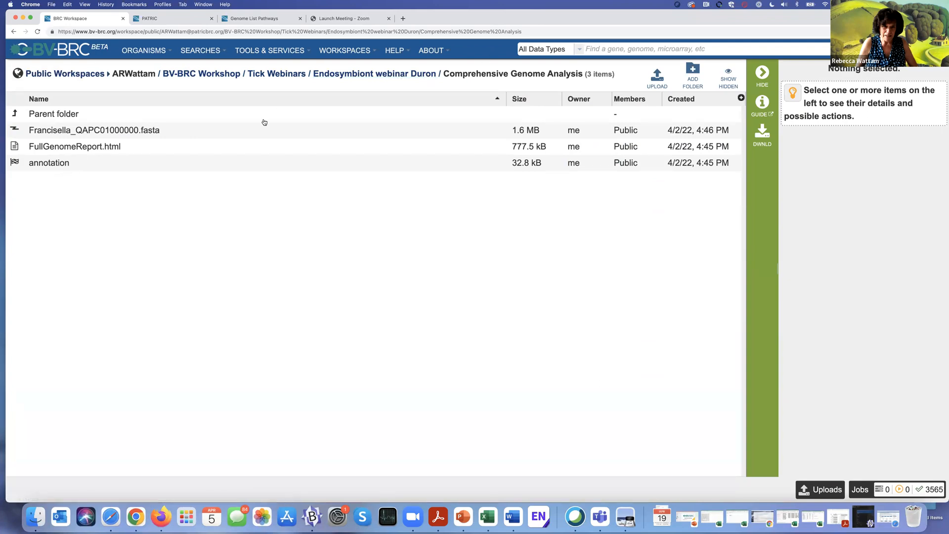
left_click(391, 78)
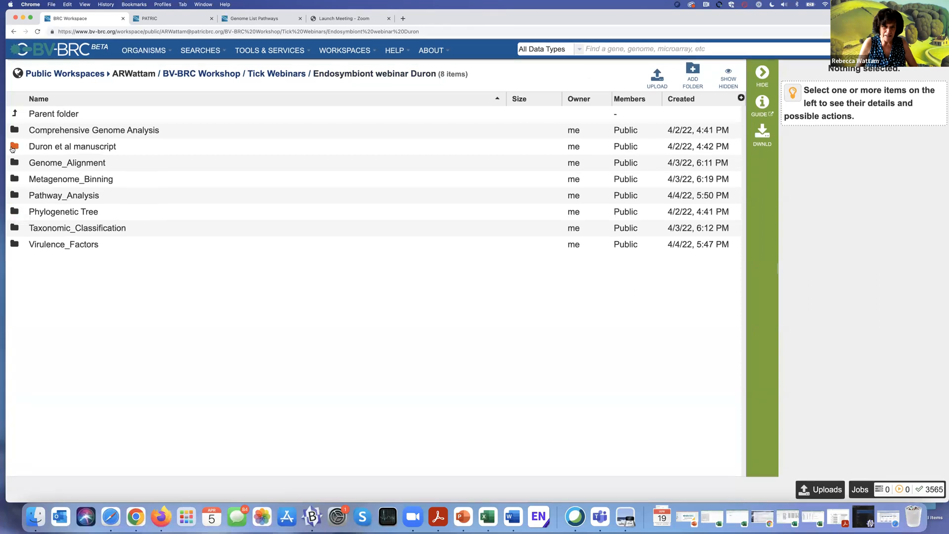
left_click(13, 148)
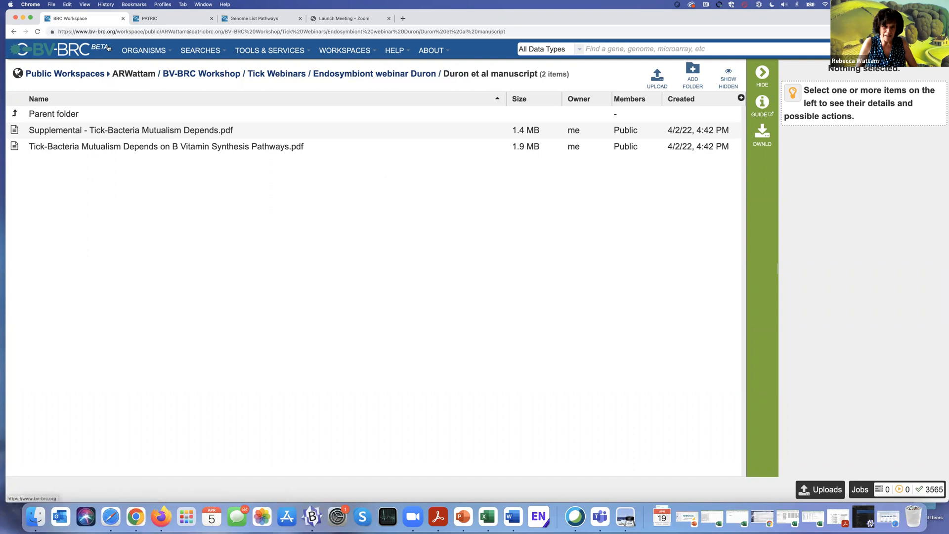
Step: Return to the home page, open the overview of all bacteria, and highlight its total genome count
left_click(85, 52)
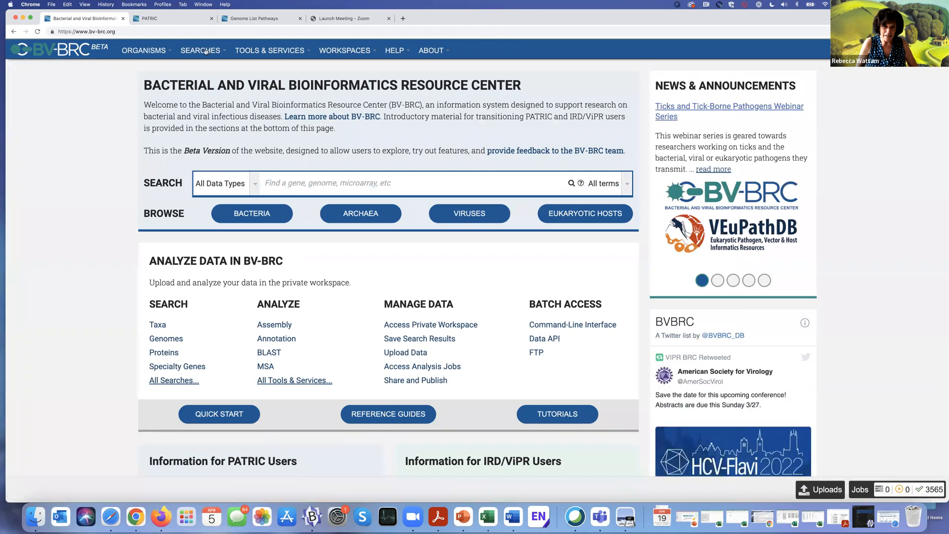
mouse_move(158, 51)
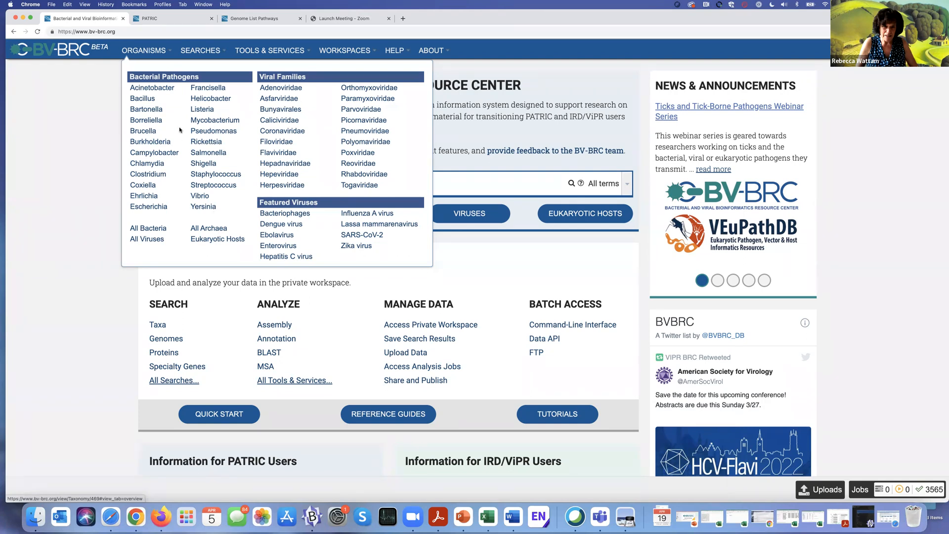
left_click(150, 229)
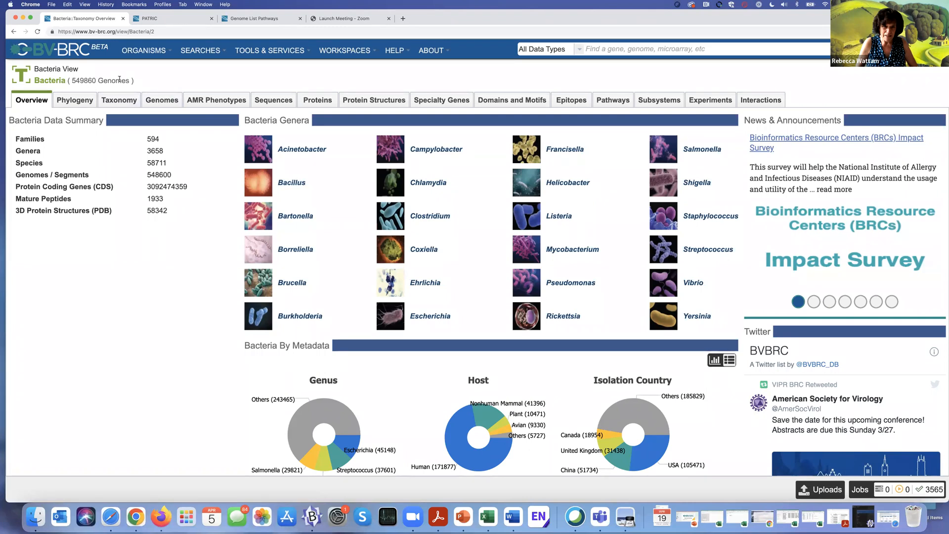
left_click_drag(128, 81, 70, 81)
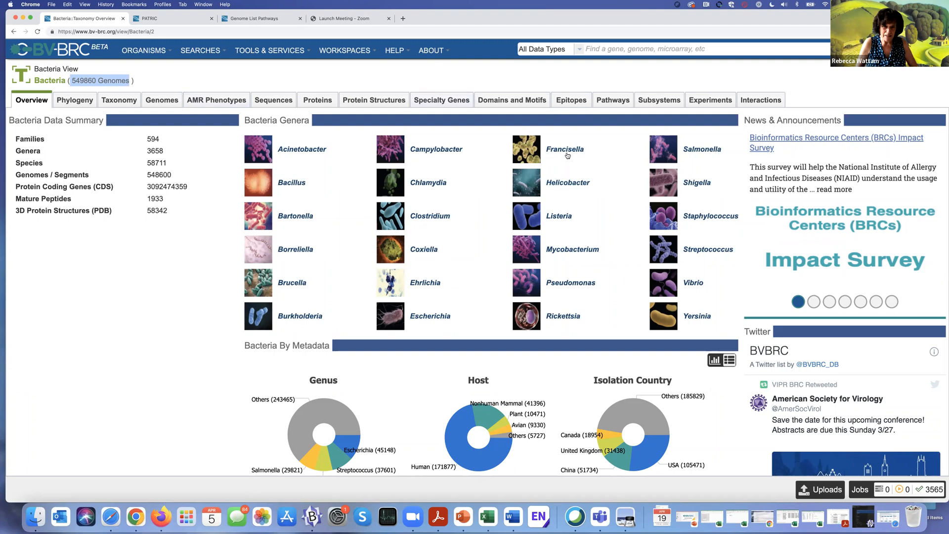
Step: Open the Francisella genus overview from the bacteria genera and highlight its genome count
left_click(149, 51)
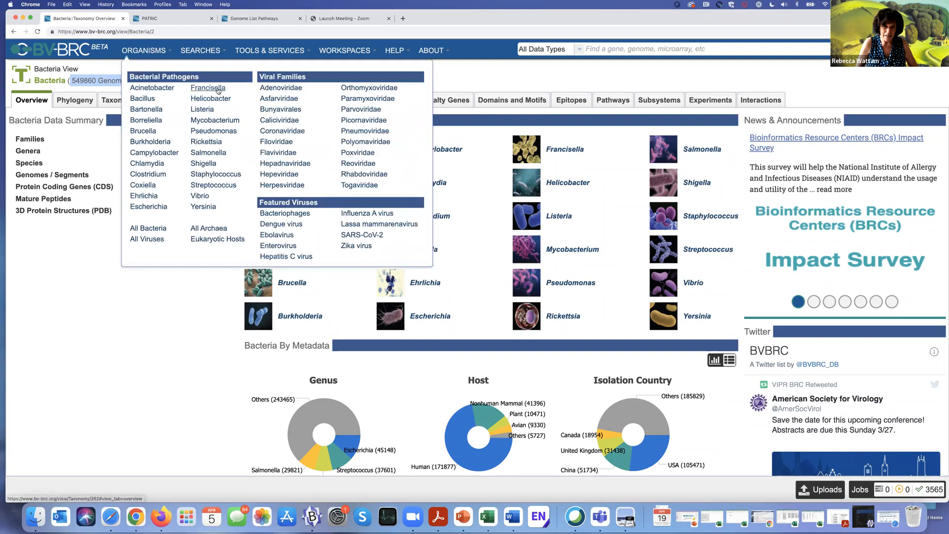
left_click(543, 74)
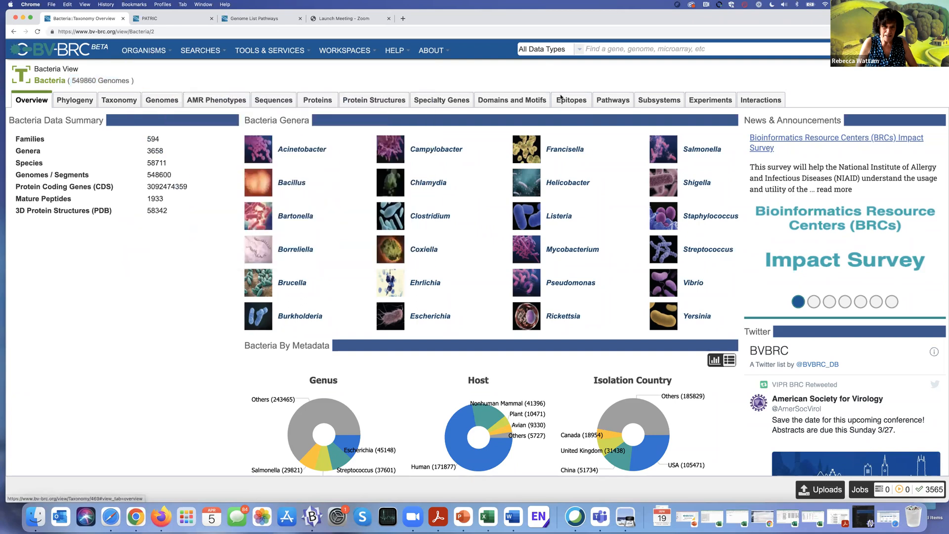
left_click(563, 152)
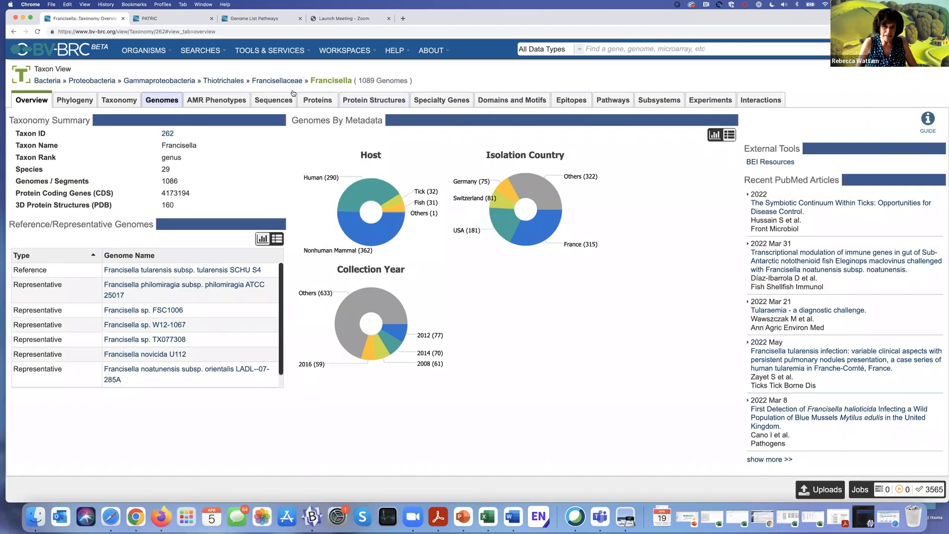
left_click_drag(408, 80, 356, 82)
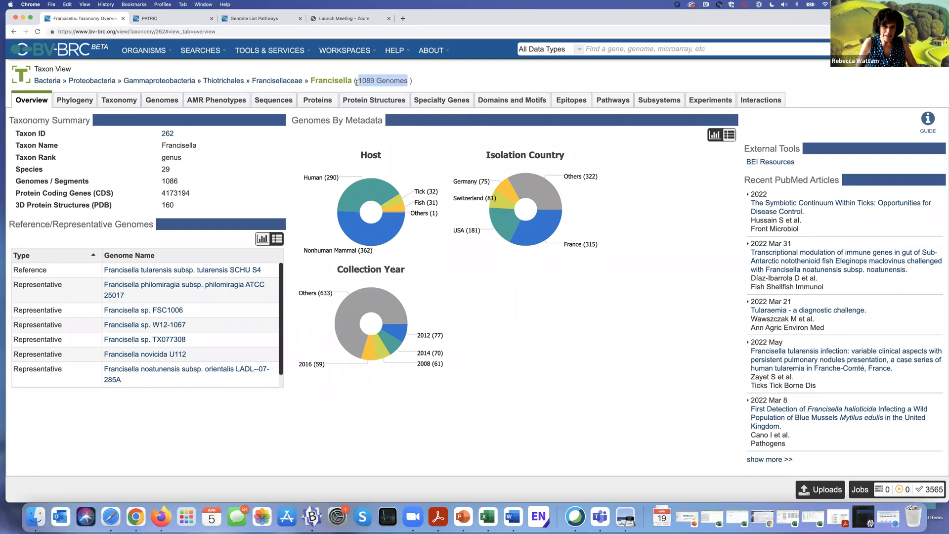
left_click(483, 77)
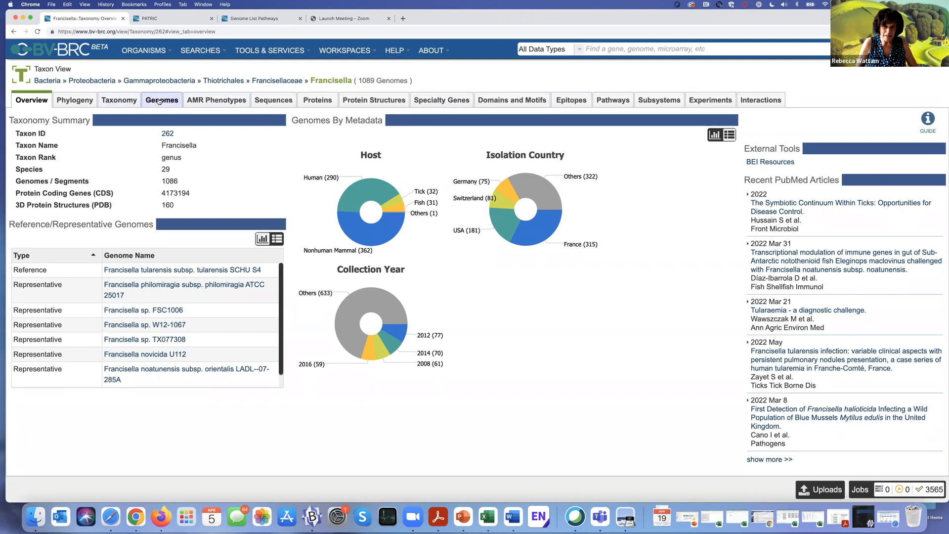
Step: From the home page, search the Genomes data type for "Francisella F-Om", matching all terms
left_click(597, 49)
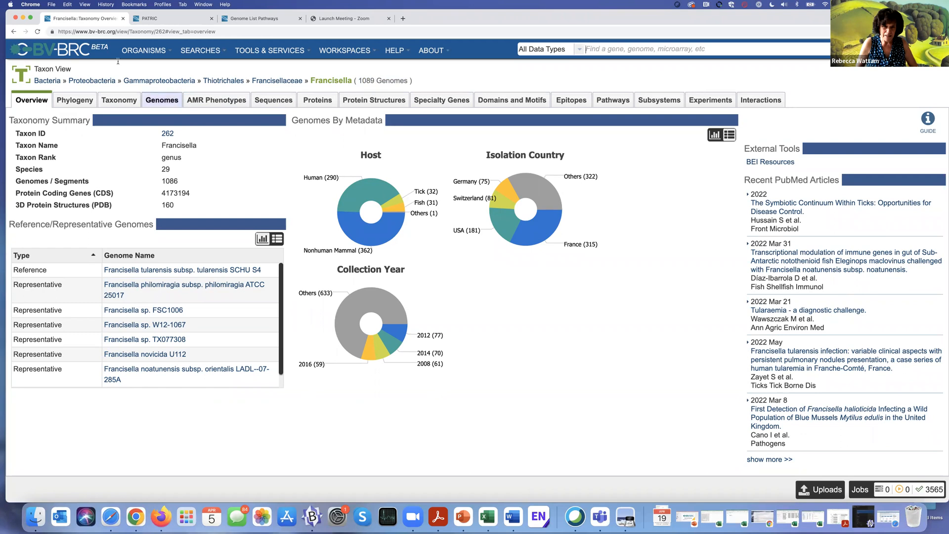
left_click(71, 51)
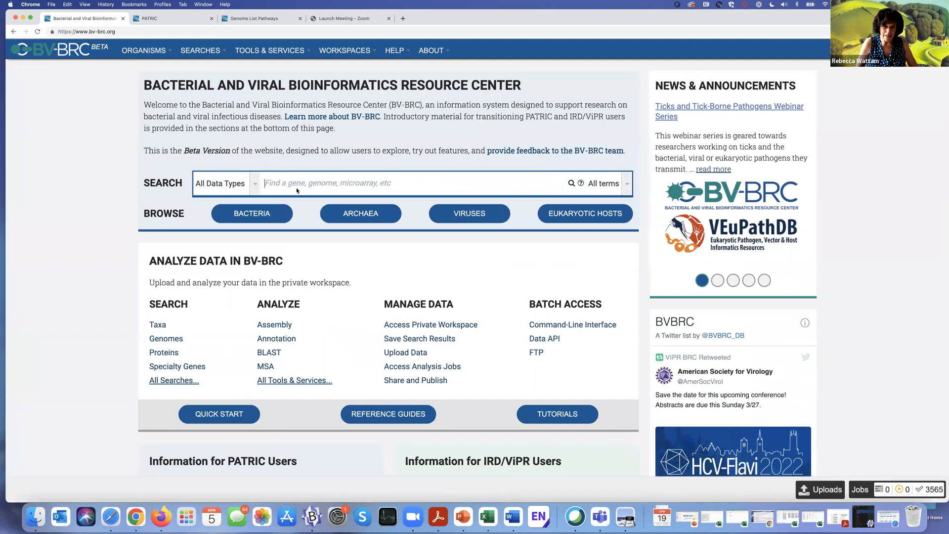
type("Francise")
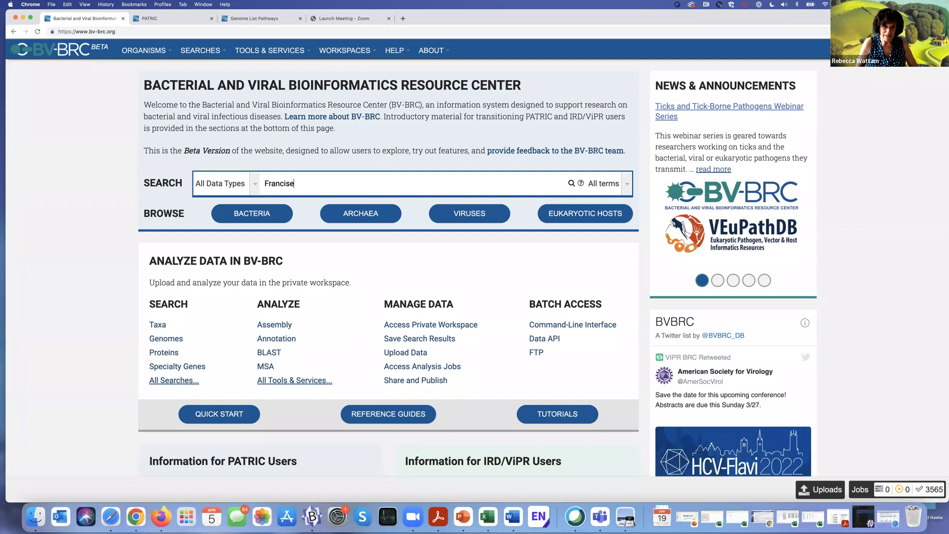
type("lla F-Om")
left_click(256, 185)
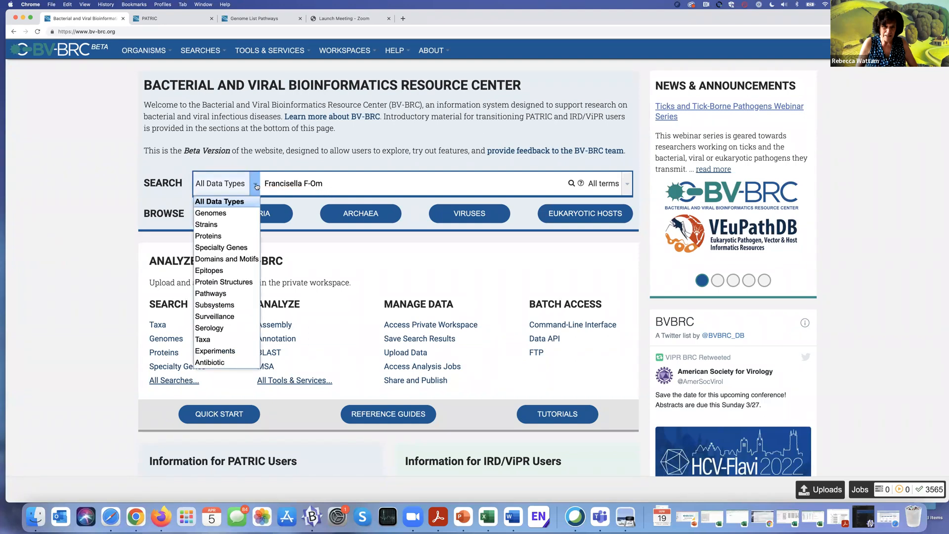
left_click(231, 214)
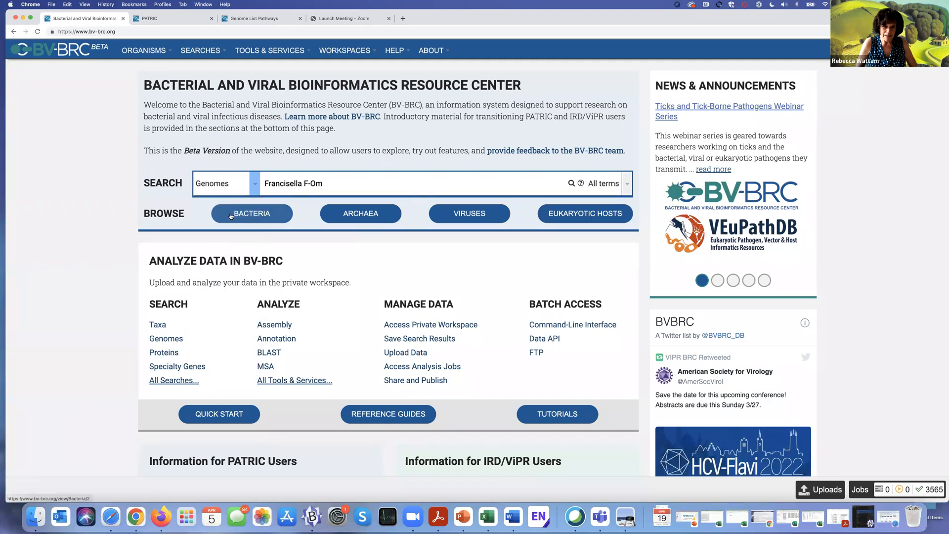
left_click(628, 187)
left_click(628, 188)
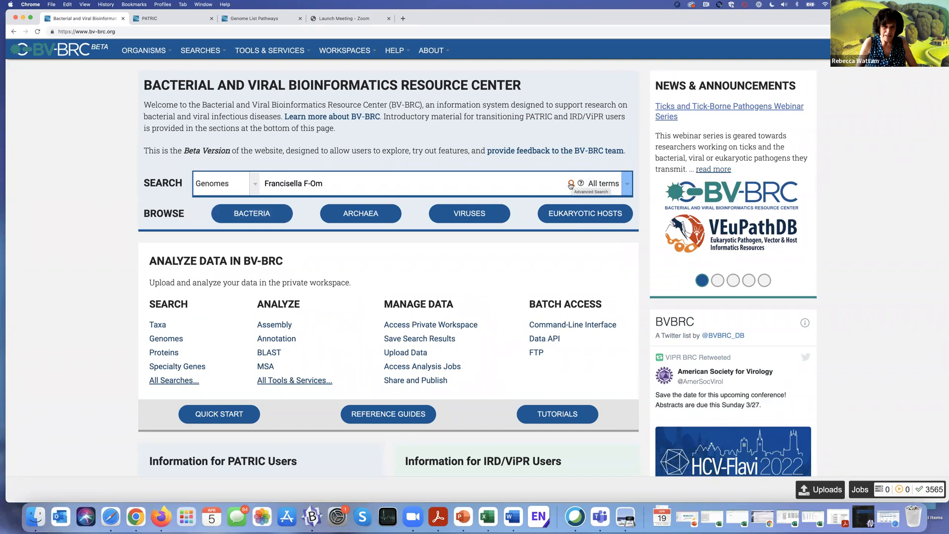
left_click(571, 184)
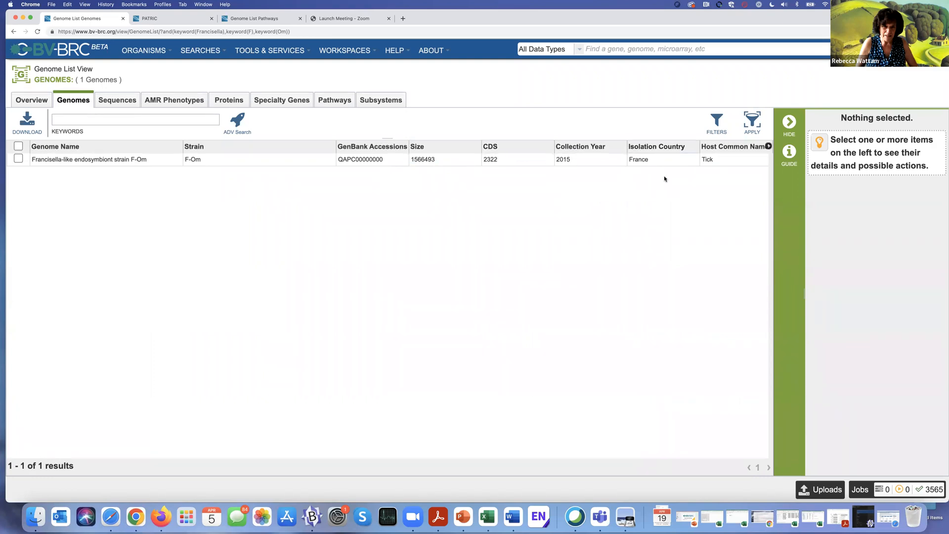
Step: Open the genome page for Francisella-like endosymbiont strain F-Om and review its metadata, sequence information and annotation statistics
left_click(18, 159)
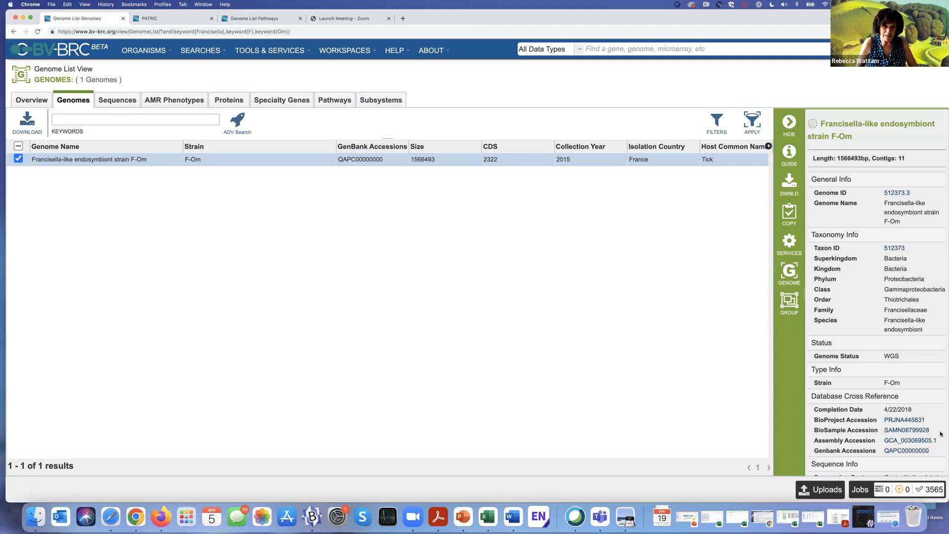
left_click(790, 275)
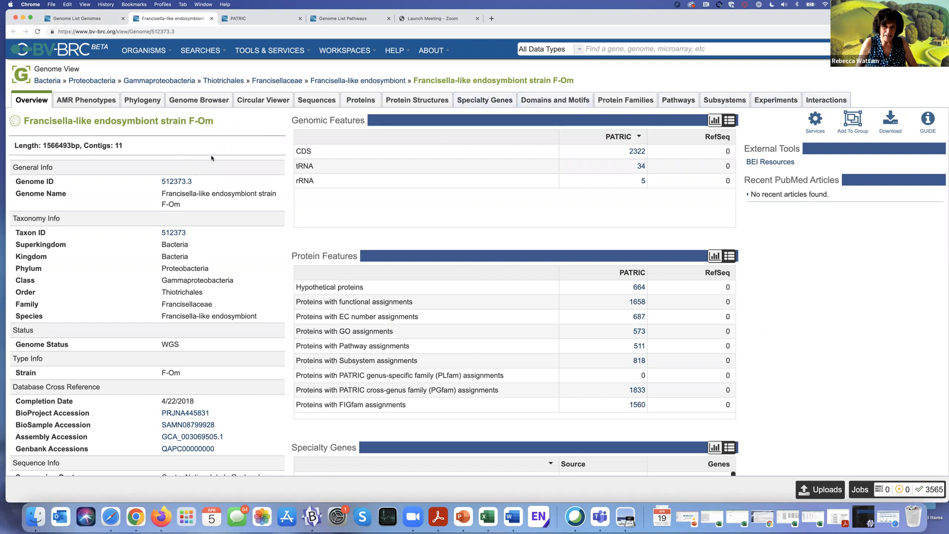
scroll(212, 157, "down", 1)
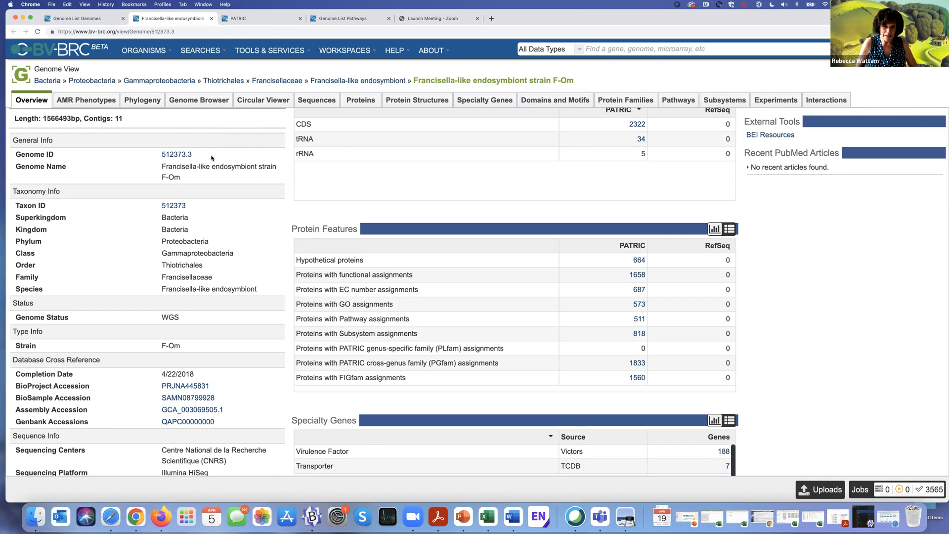
scroll(211, 158, "up", 1)
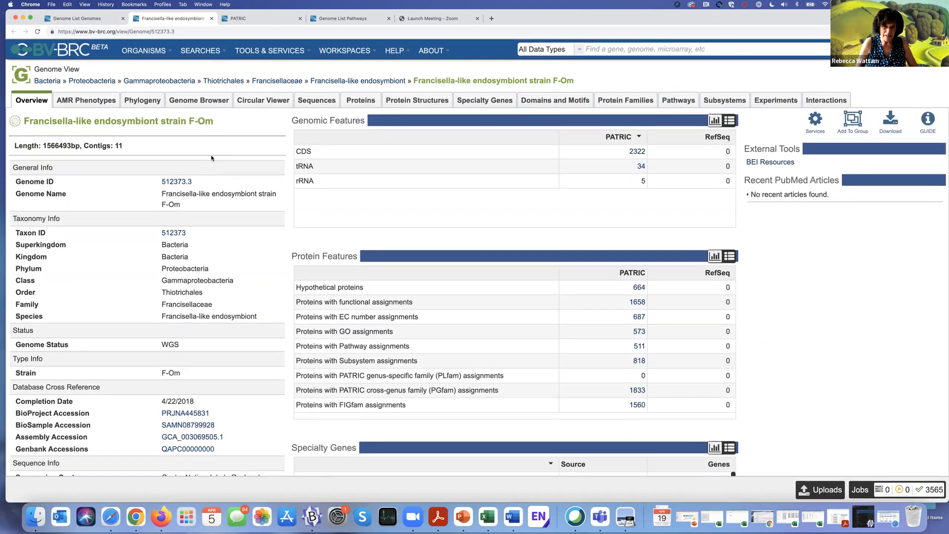
scroll(211, 158, "down", 1)
scroll(212, 158, "up", 1)
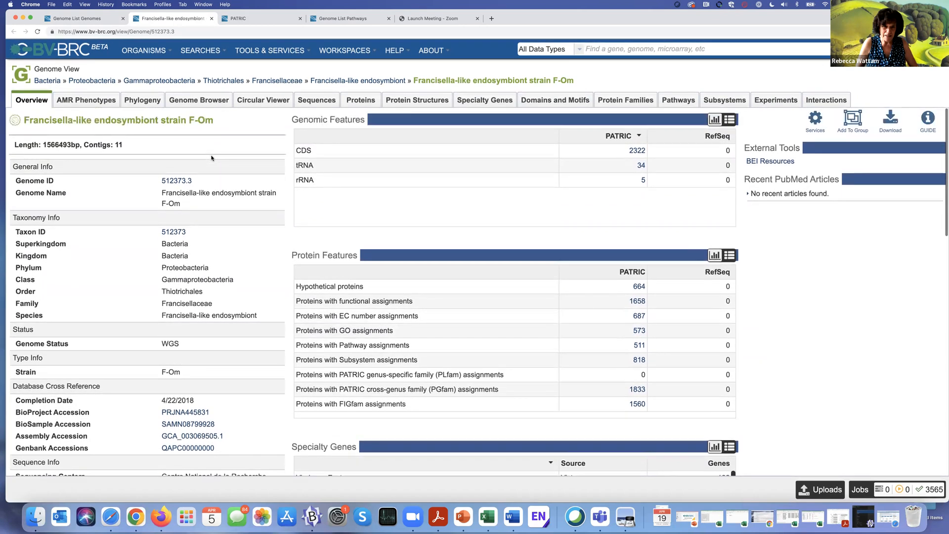
scroll(212, 158, "down", 2)
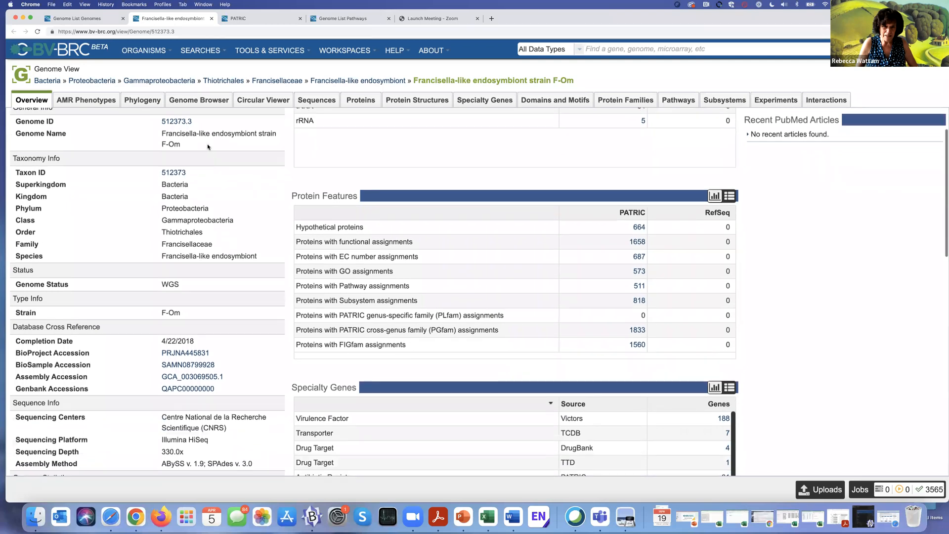
scroll(220, 202, "down", 3)
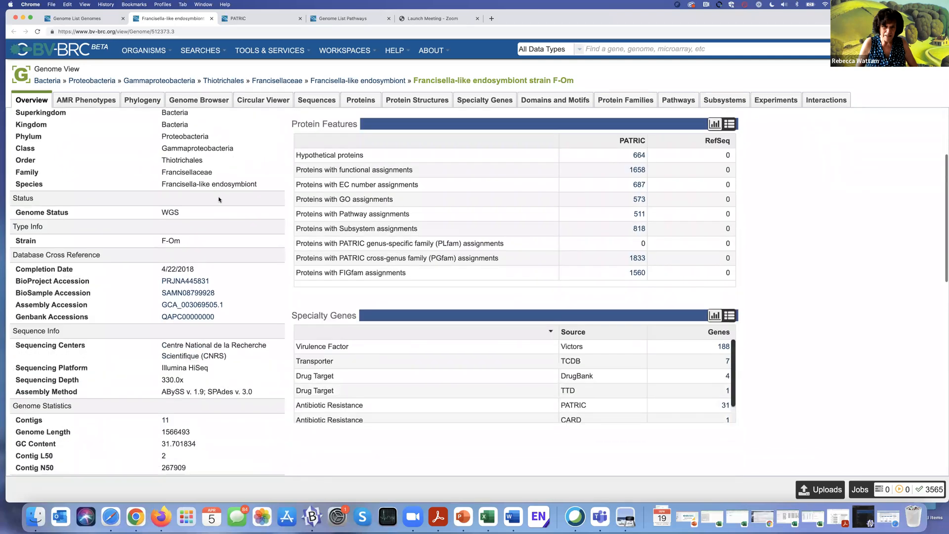
scroll(247, 245, "down", 2)
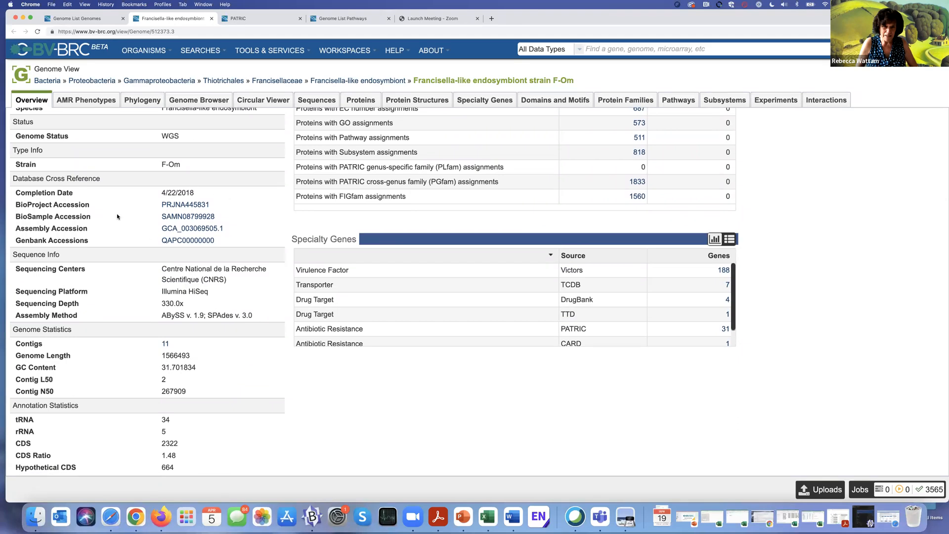
Step: Examine the F-Om genome's quality statistics and isolate information, highlighting the isolation source text
scroll(117, 216, "down", 3)
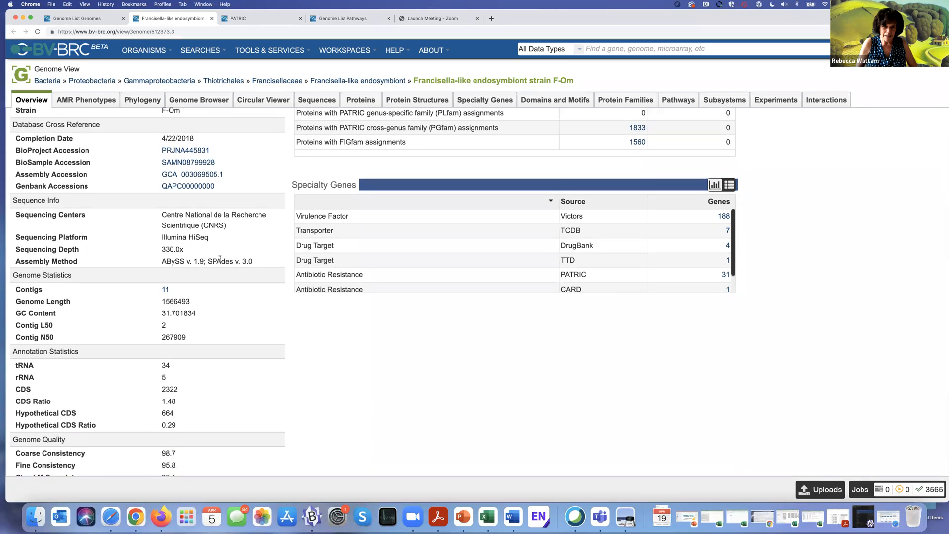
scroll(220, 259, "down", 6)
scroll(220, 261, "down", 3)
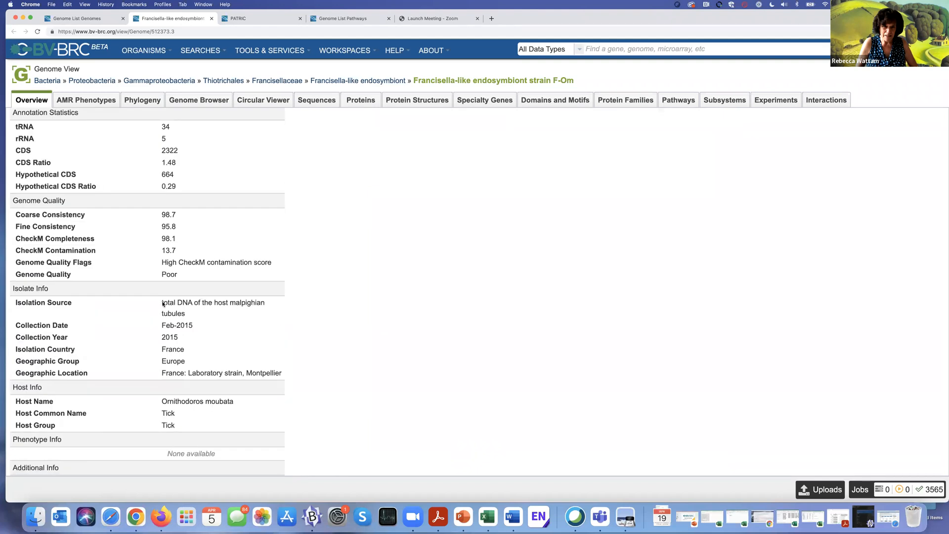
left_click_drag(163, 303, 185, 315)
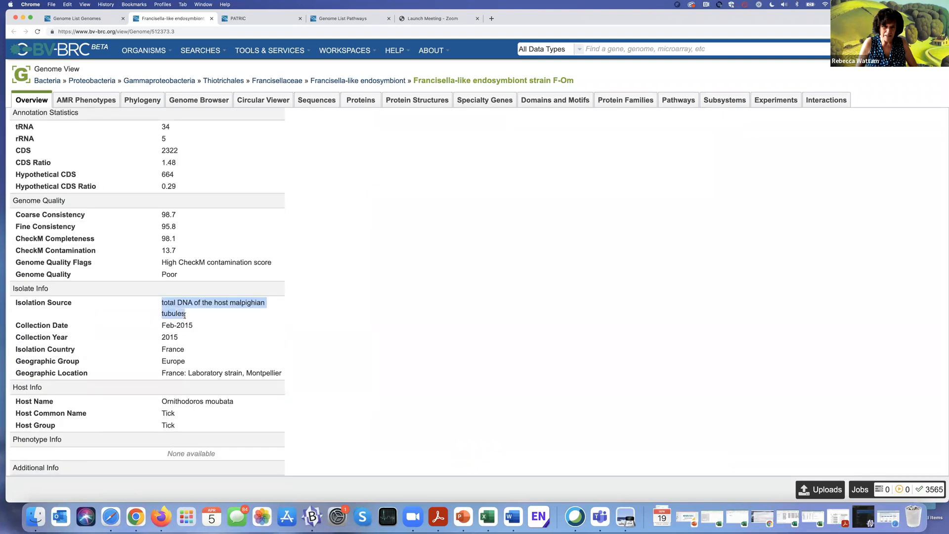
Step: Highlight "Montpellier" in the geographic location and read the genome's host information and comments
scroll(277, 309, "down", 3)
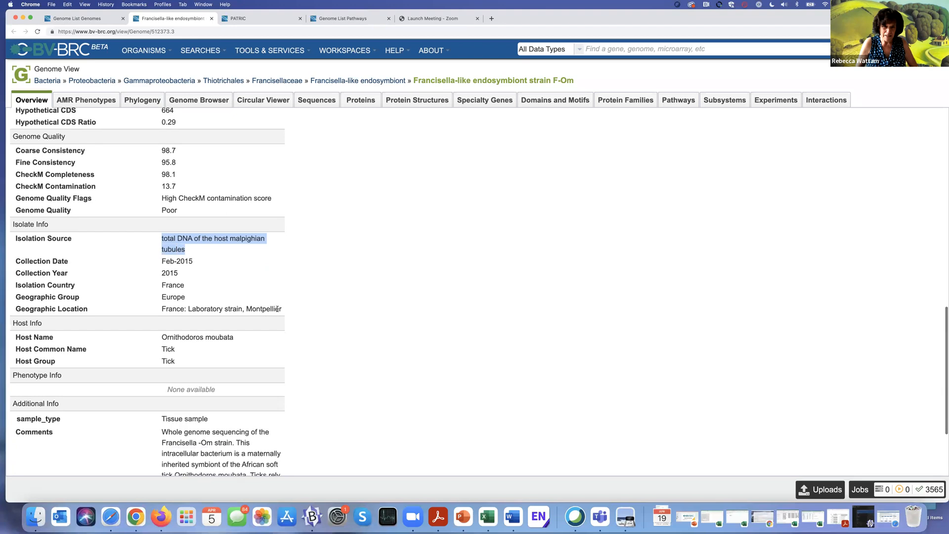
left_click_drag(283, 309, 246, 307)
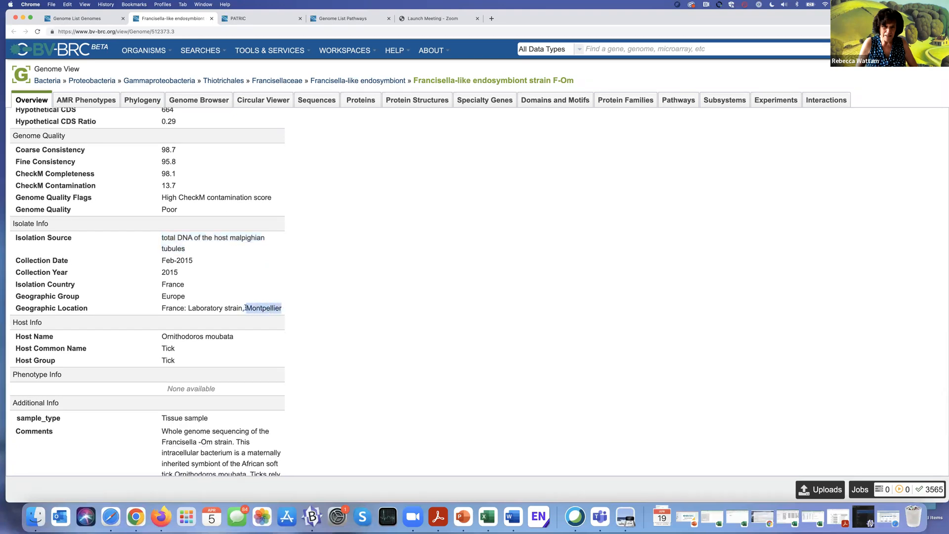
scroll(246, 309, "up", 1)
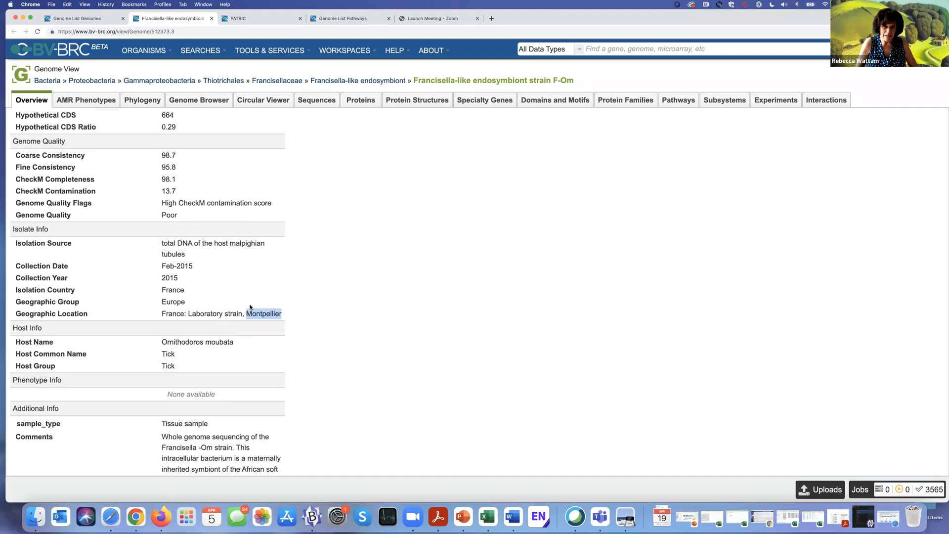
scroll(250, 307, "down", 5)
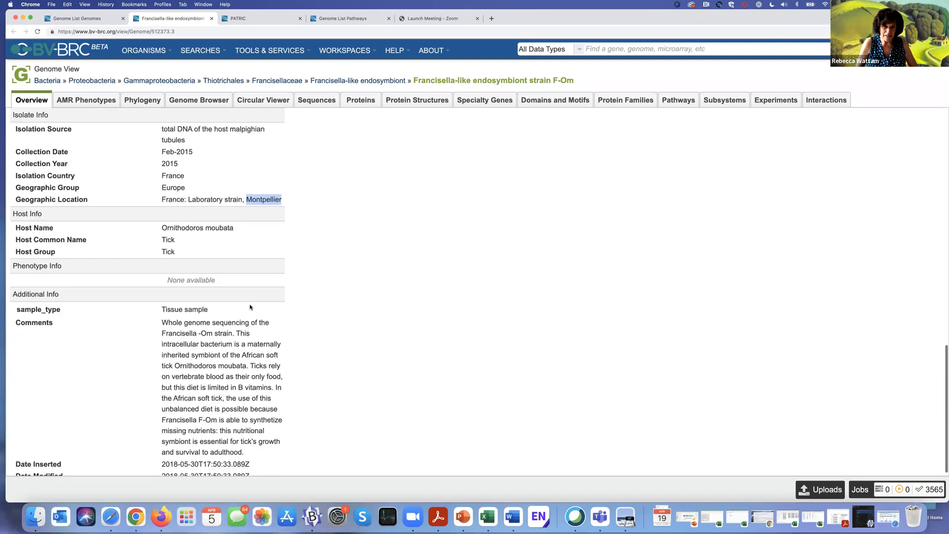
scroll(250, 307, "down", 1)
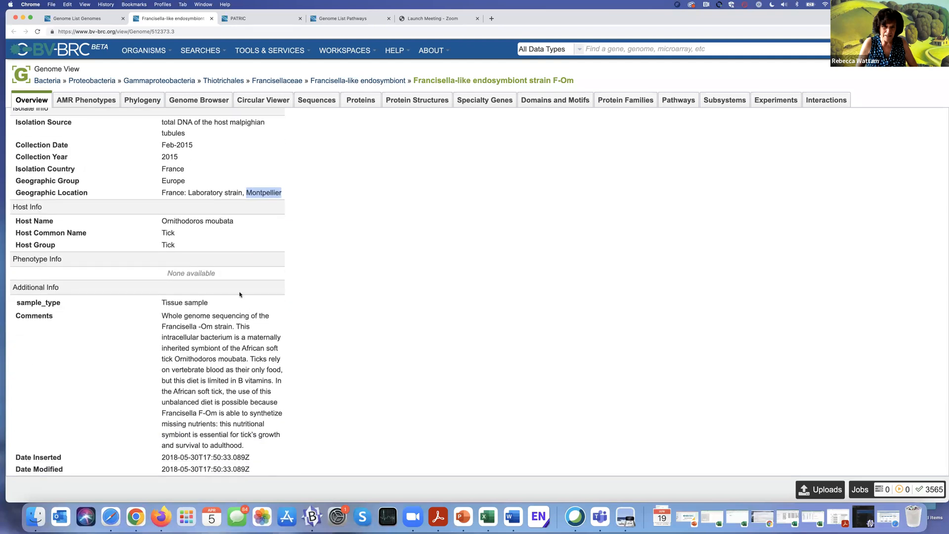
scroll(239, 294, "up", 20)
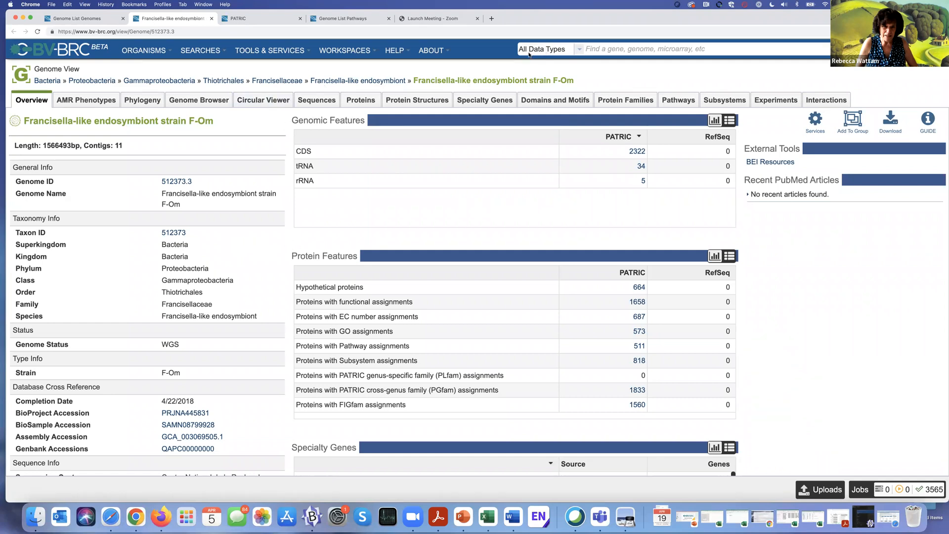
Step: Open the Fastq Utilities service and examine its input form and the available pipeline actions
left_click(283, 53)
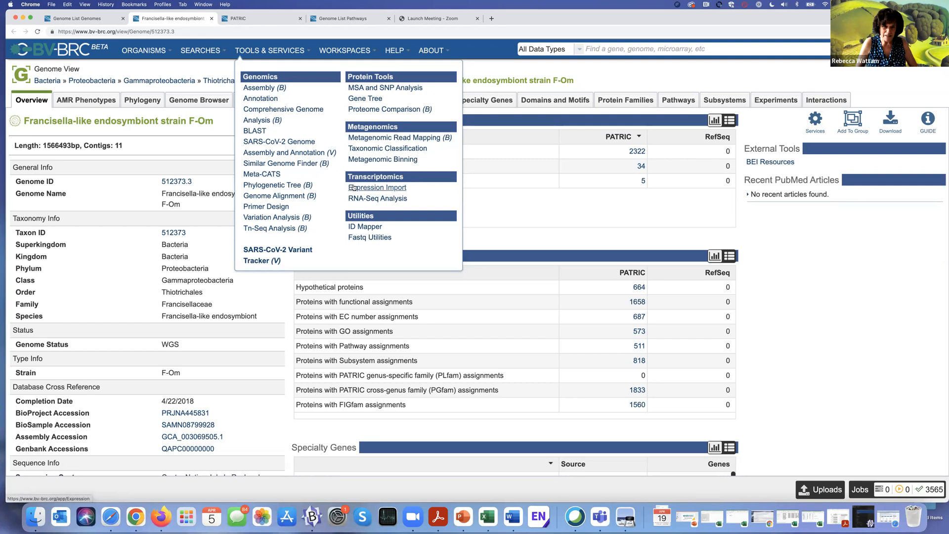
left_click(378, 239)
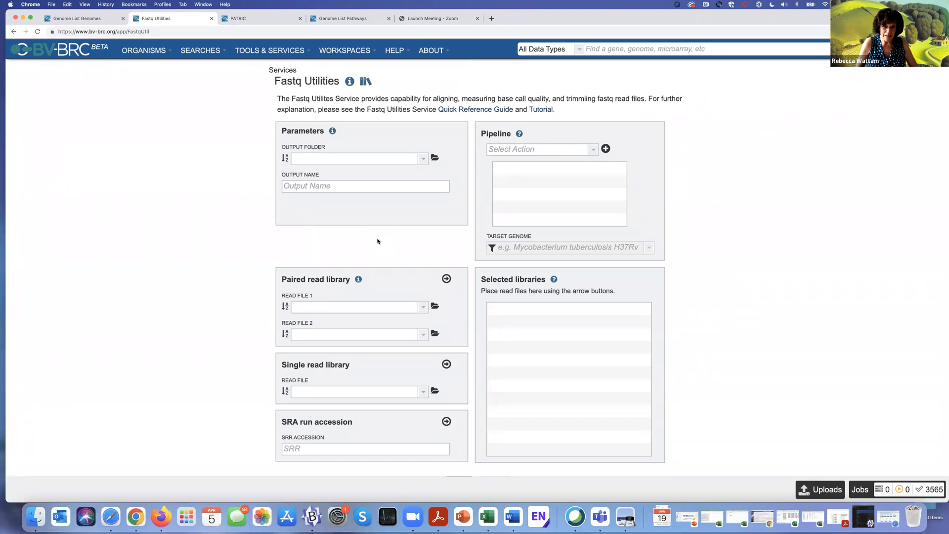
scroll(266, 303, "down", 1)
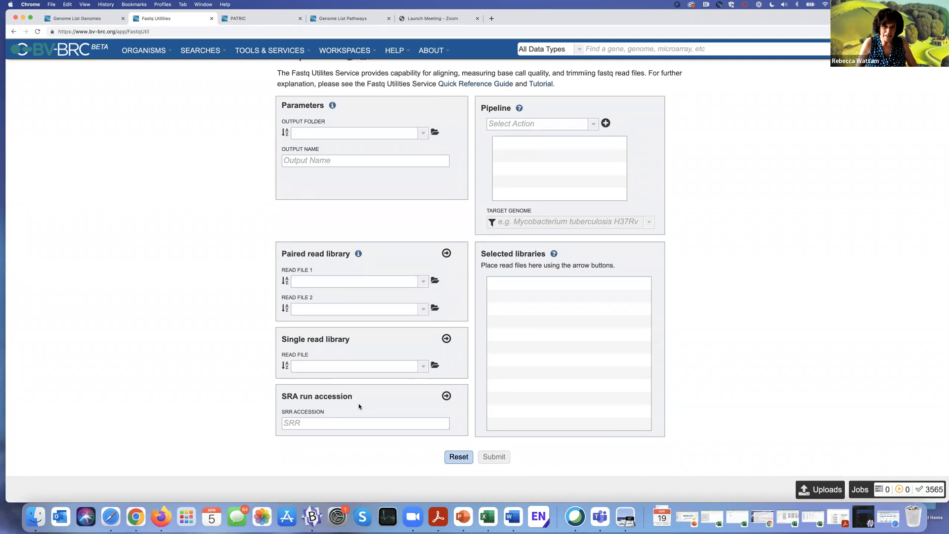
scroll(358, 402, "up", 2)
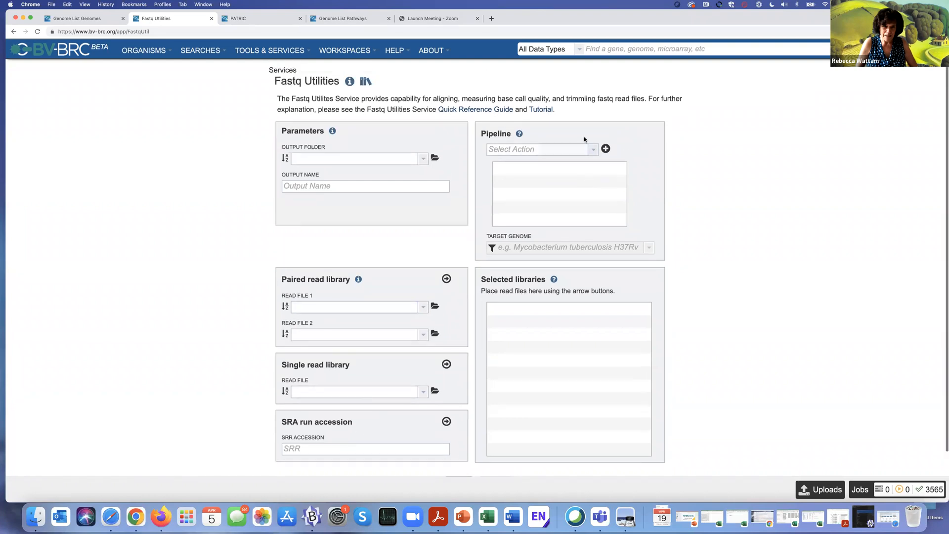
left_click(593, 150)
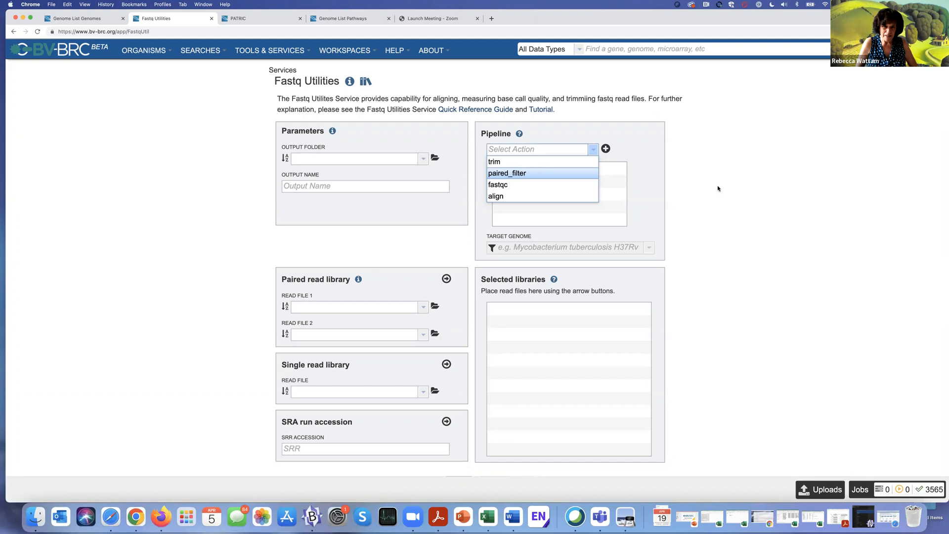
left_click(734, 185)
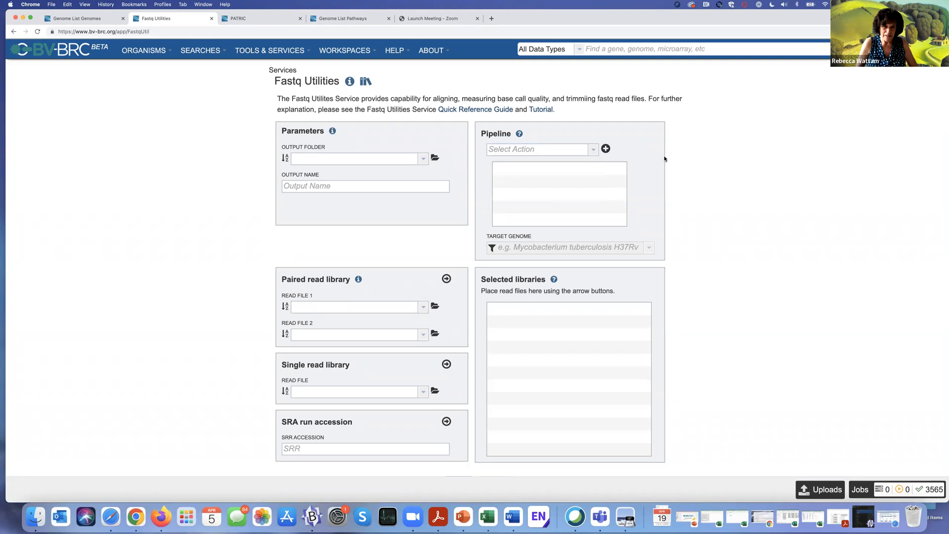
Step: Open the Genome Assembly service and examine its read library inputs and the available assembly strategies
left_click(269, 52)
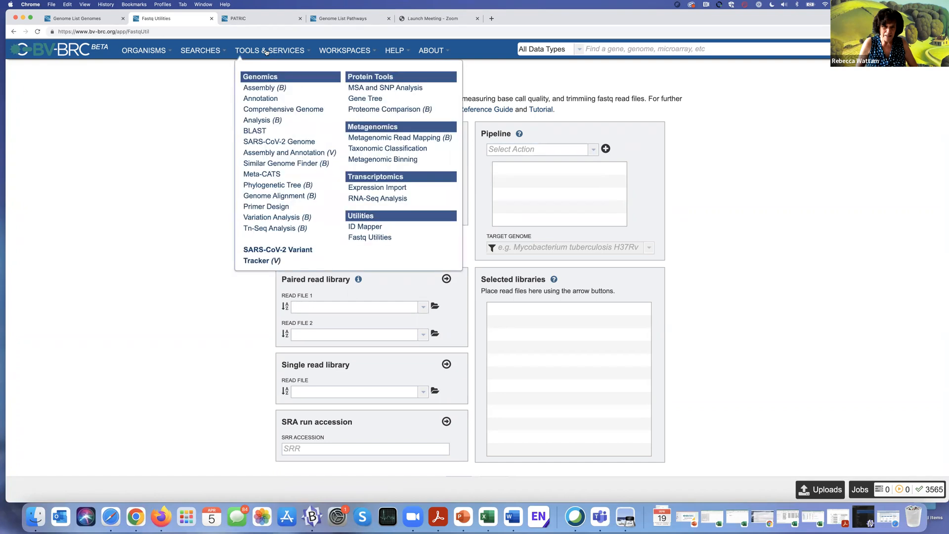
left_click(256, 89)
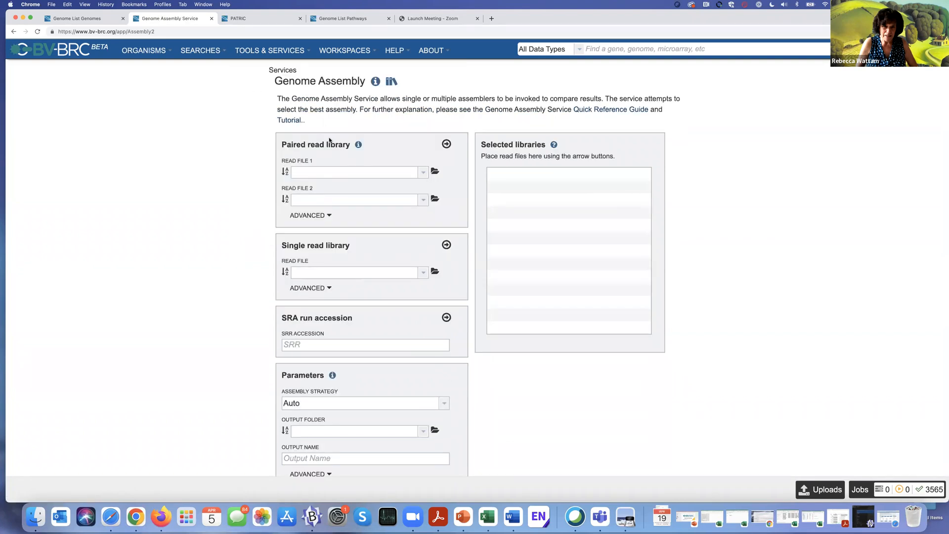
scroll(203, 140, "down", 1)
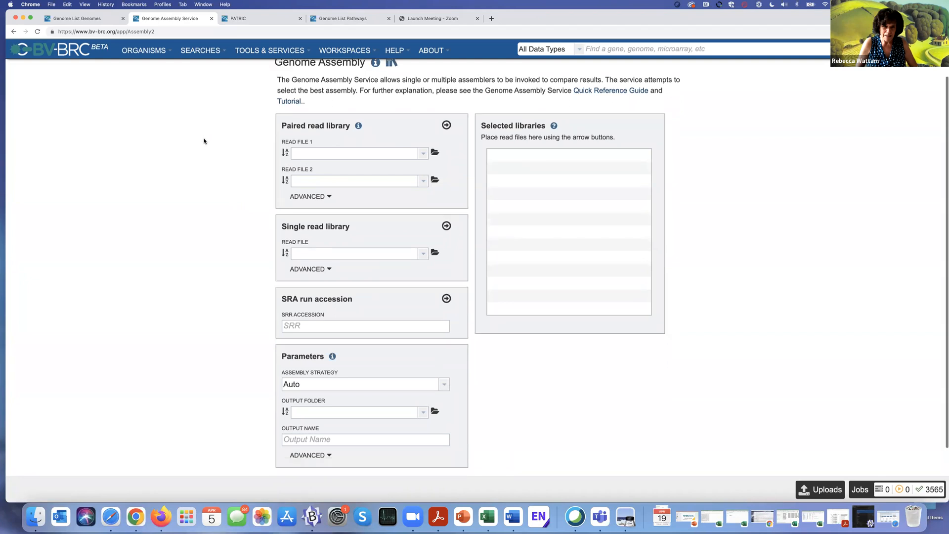
scroll(204, 141, "down", 1)
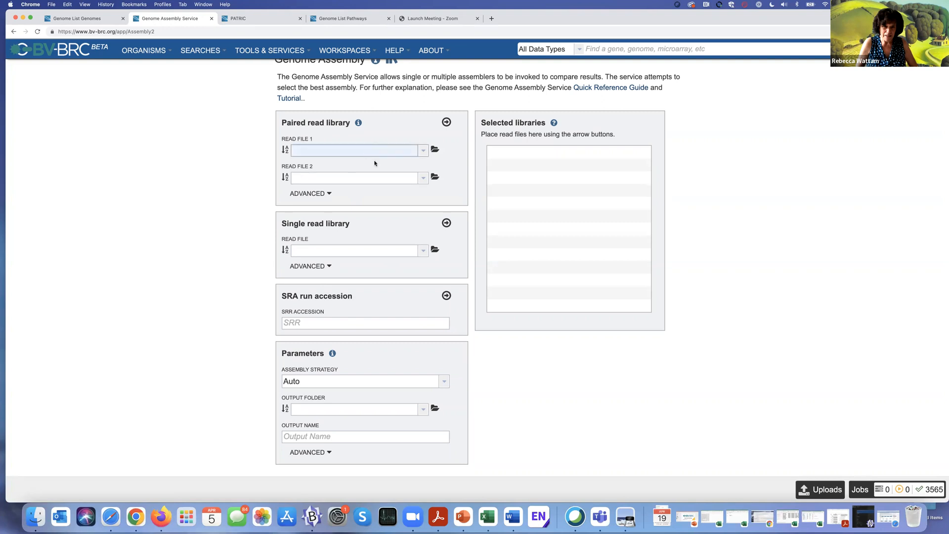
scroll(527, 333, "down", 2)
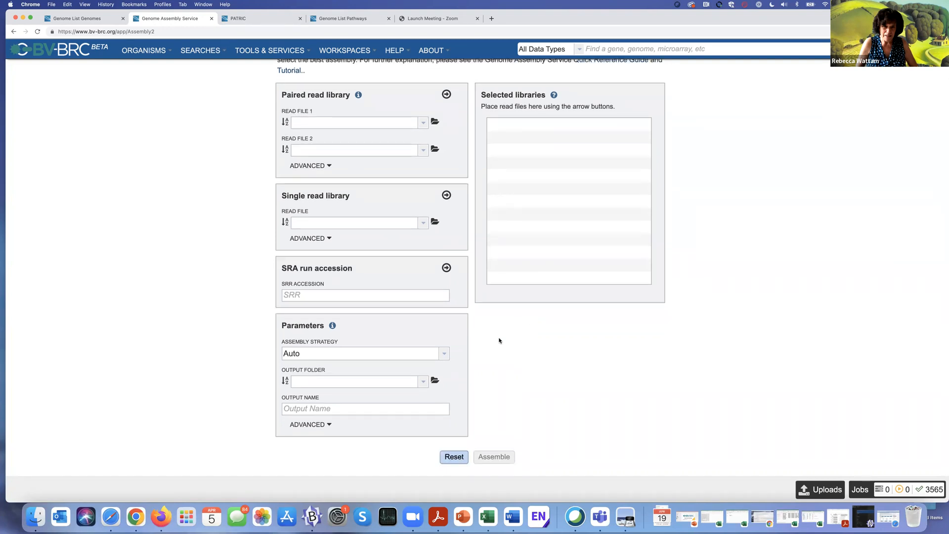
left_click(445, 355)
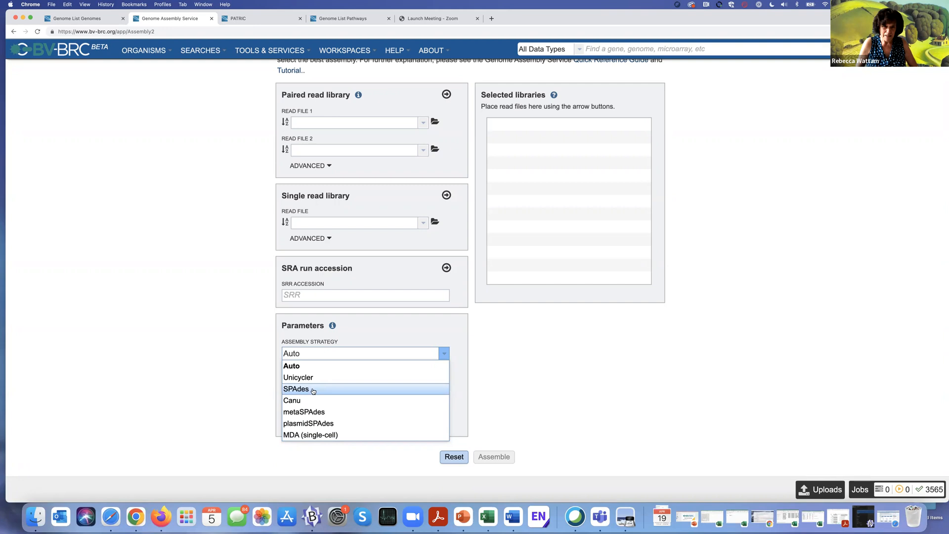
left_click(593, 359)
scroll(593, 359, "up", 2)
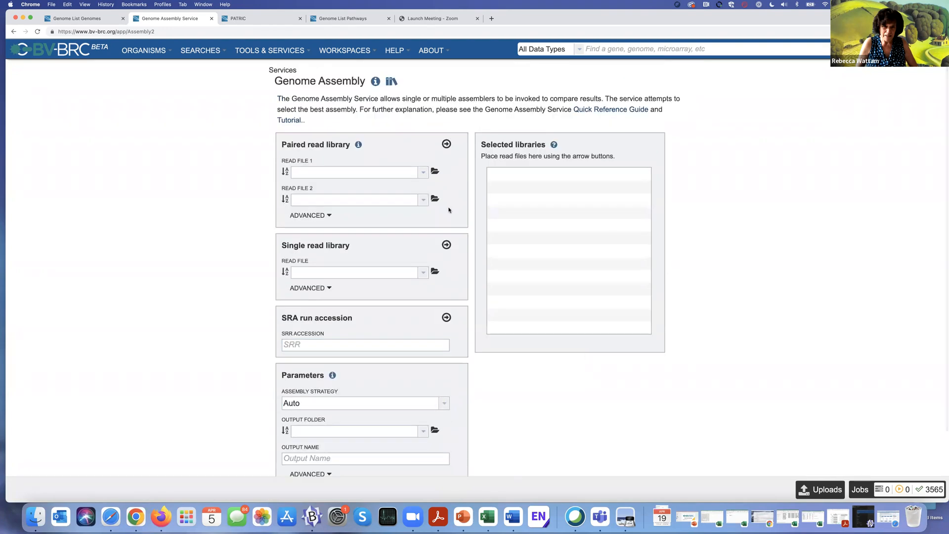
Step: Open the Comprehensive Genome Analysis service, review its read-file form, and set the analysis to start with assembled contigs
left_click(277, 52)
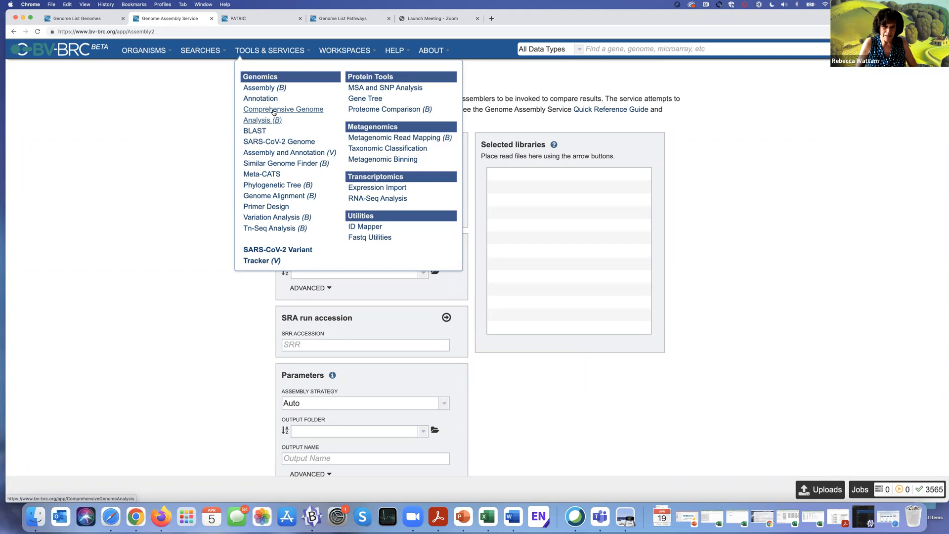
left_click(273, 111)
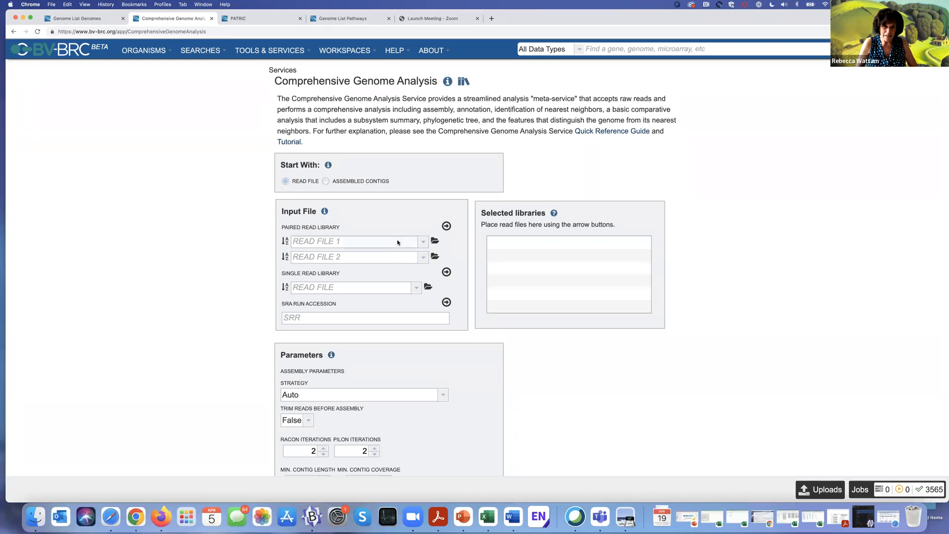
scroll(547, 413, "down", 3)
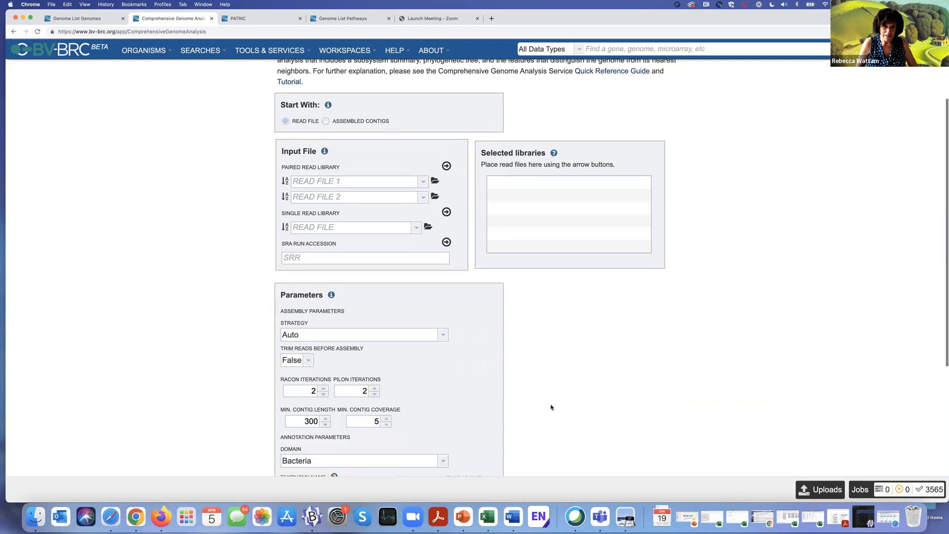
scroll(551, 408, "up", 3)
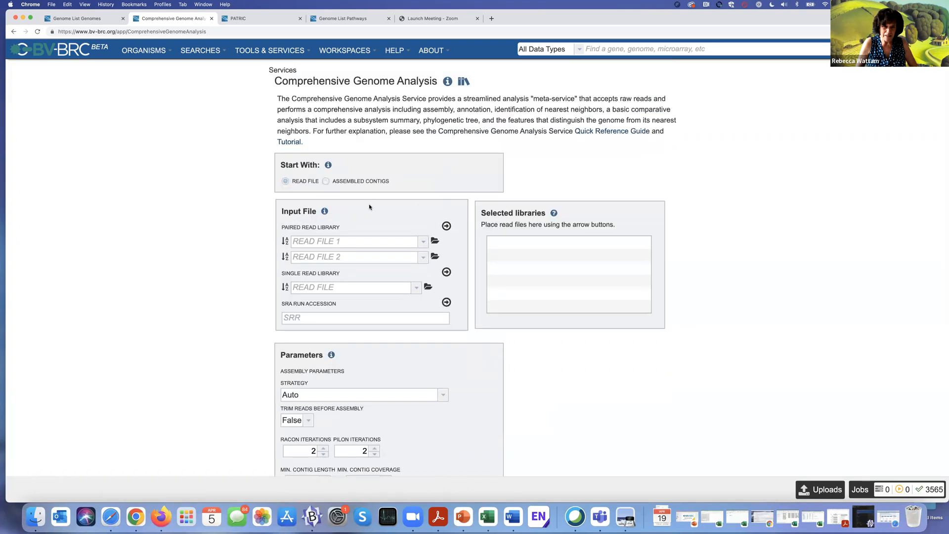
left_click(326, 182)
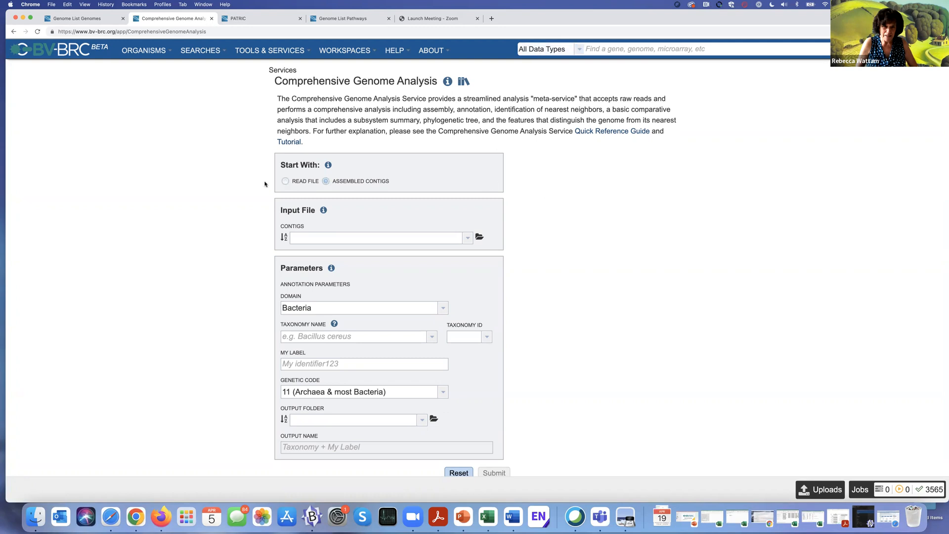
scroll(265, 184, "down", 1)
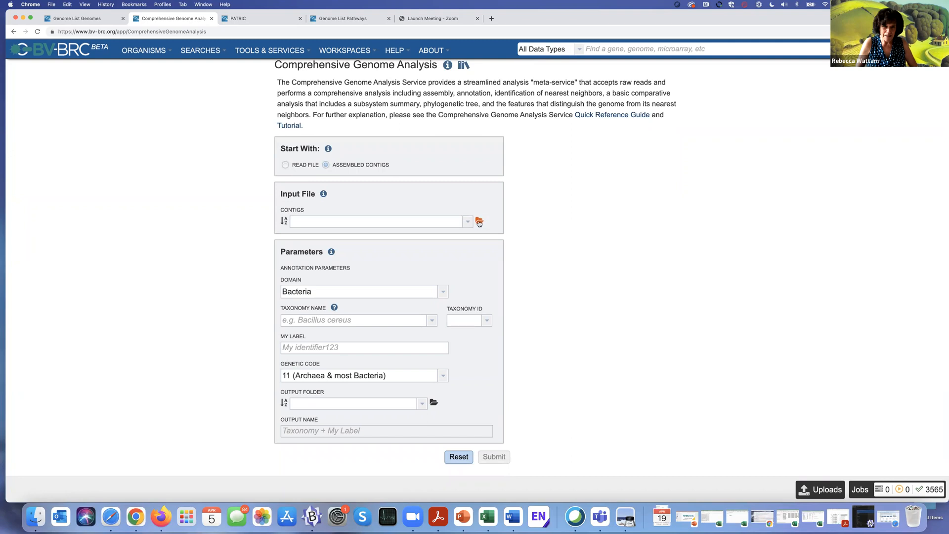
Step: Browse the public workspaces for the contigs input file and open the BV-BRC Workshop workspace
left_click(479, 223)
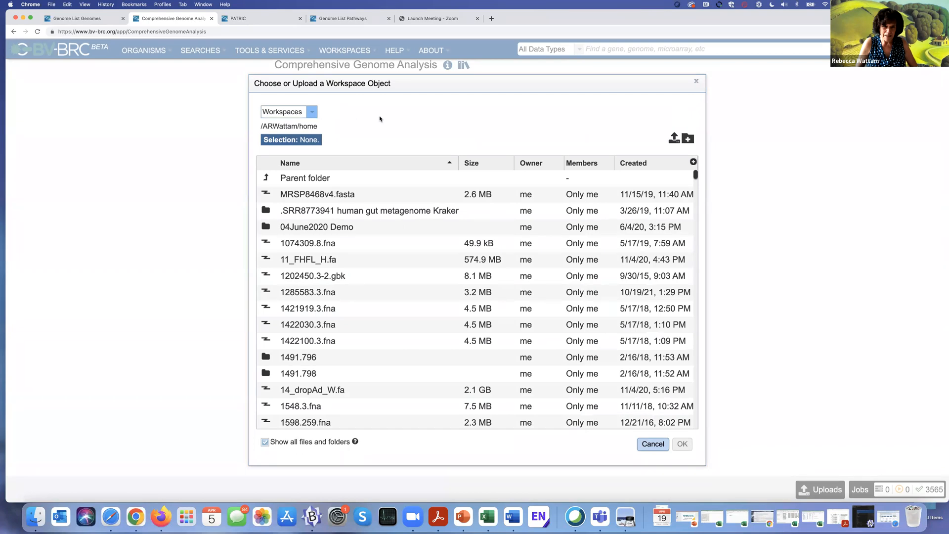
left_click(310, 114)
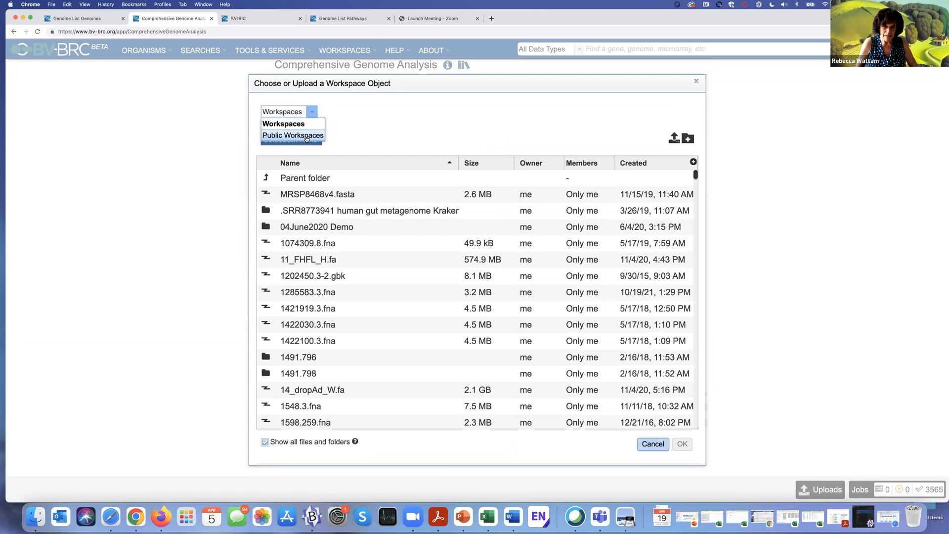
left_click(306, 137)
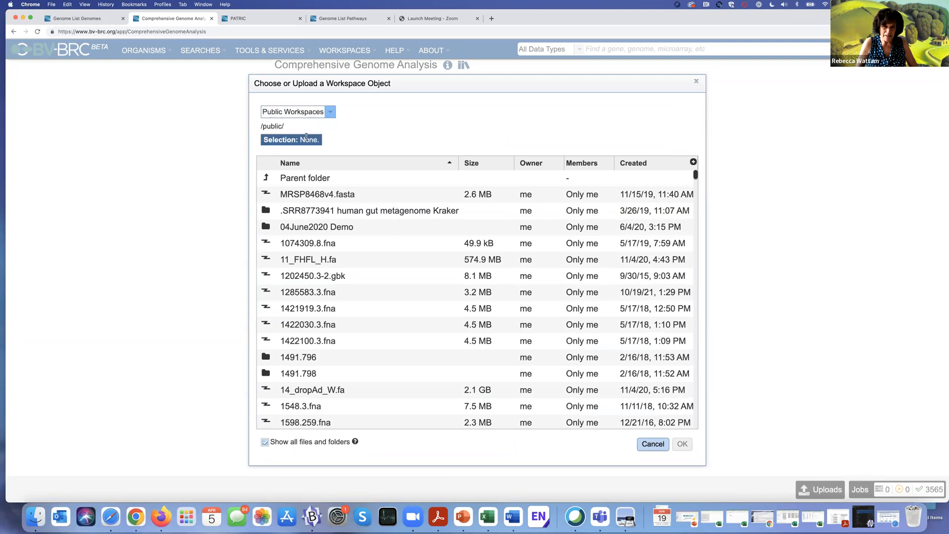
scroll(364, 284, "down", 5)
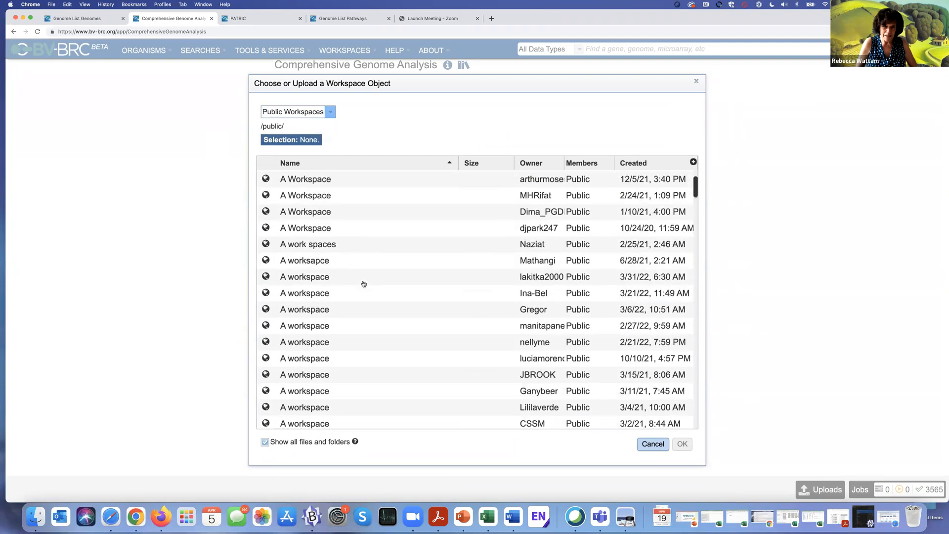
scroll(364, 284, "down", 10)
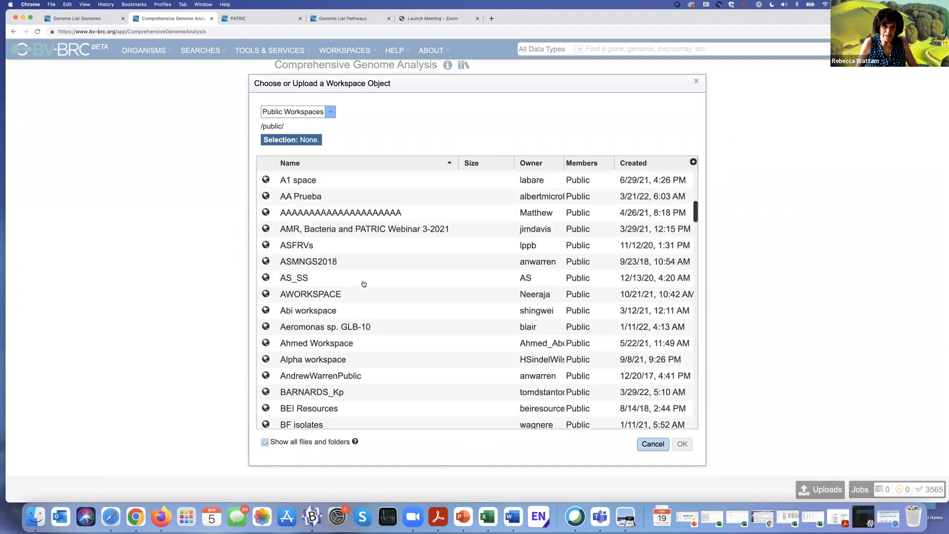
scroll(363, 284, "down", 3)
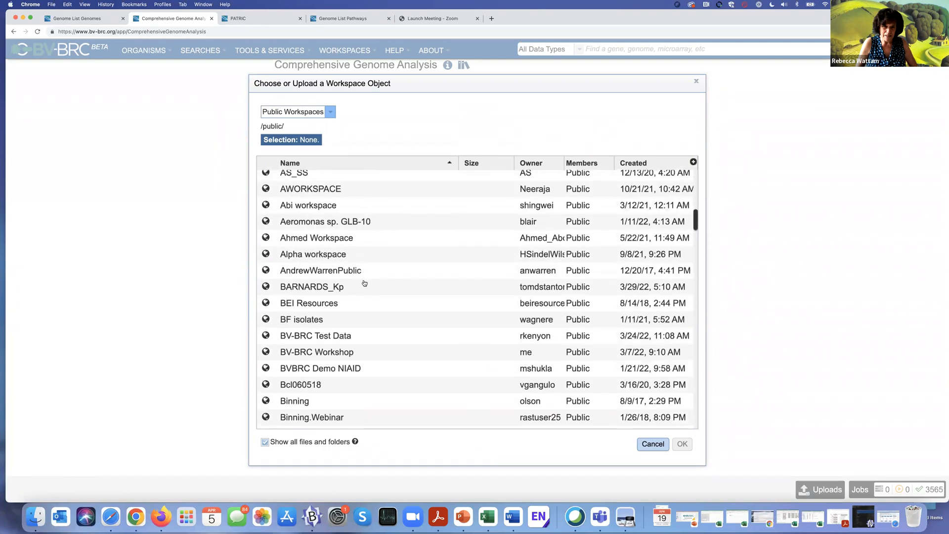
double_click(267, 353)
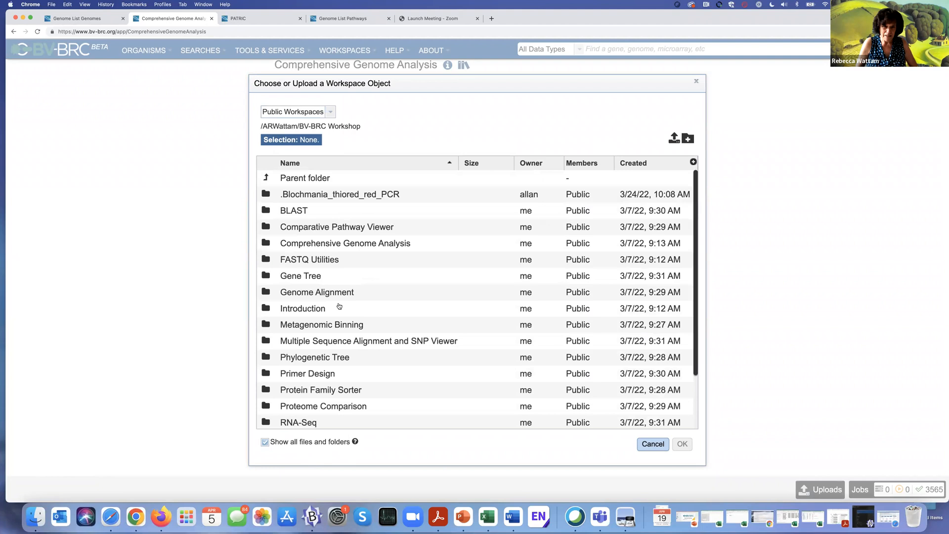
Step: Choose Francisella_QAPC01000000.fasta from the Comprehensive Genome Analysis folder of the endosymbiont webinar, inside Tick Webinars, as the contigs file
scroll(331, 329, "down", 3)
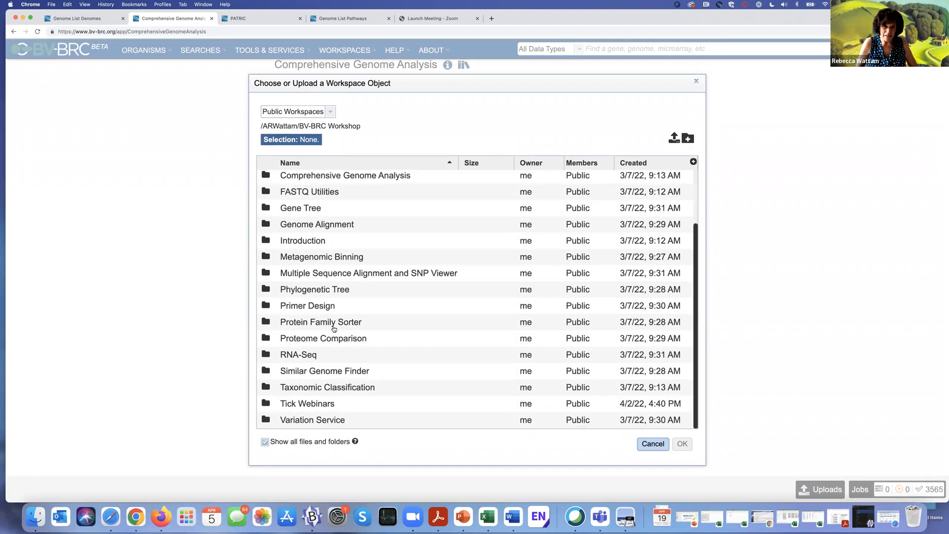
double_click(266, 403)
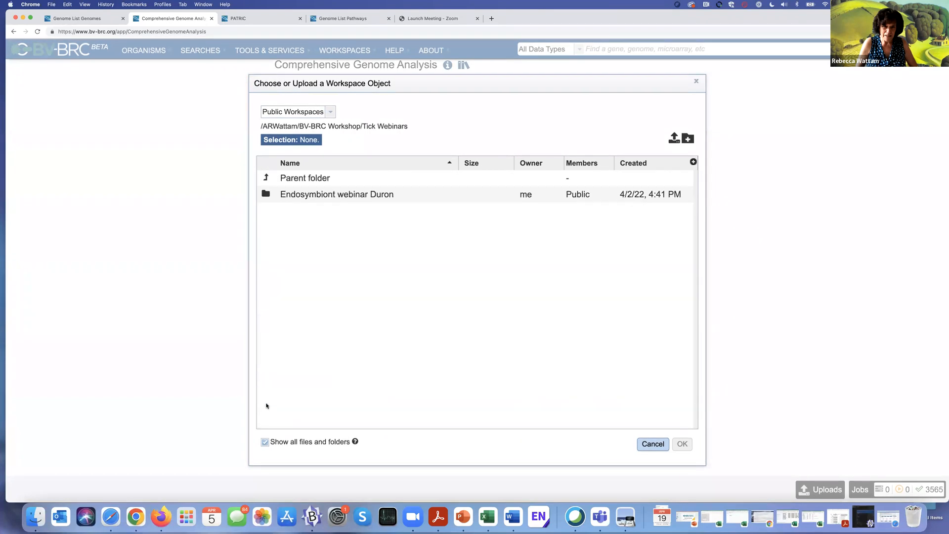
double_click(267, 195)
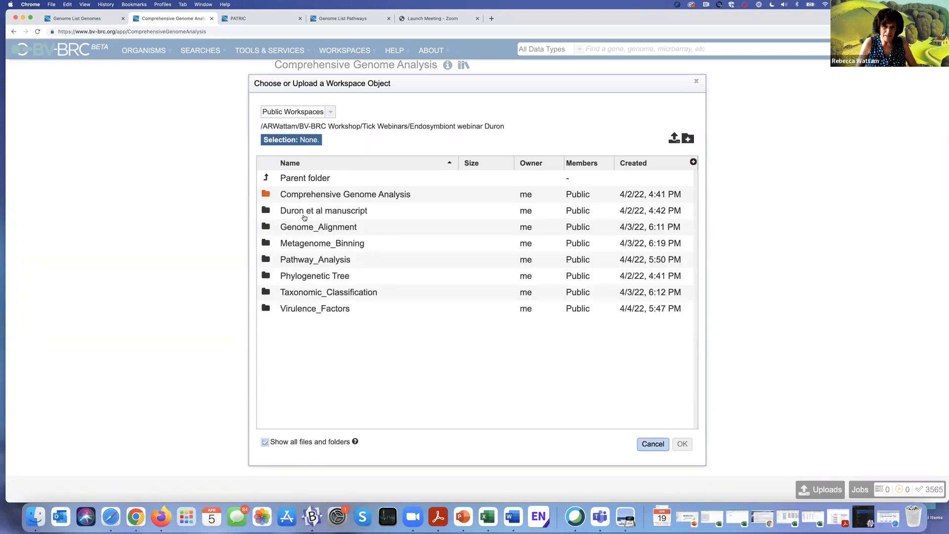
double_click(268, 196)
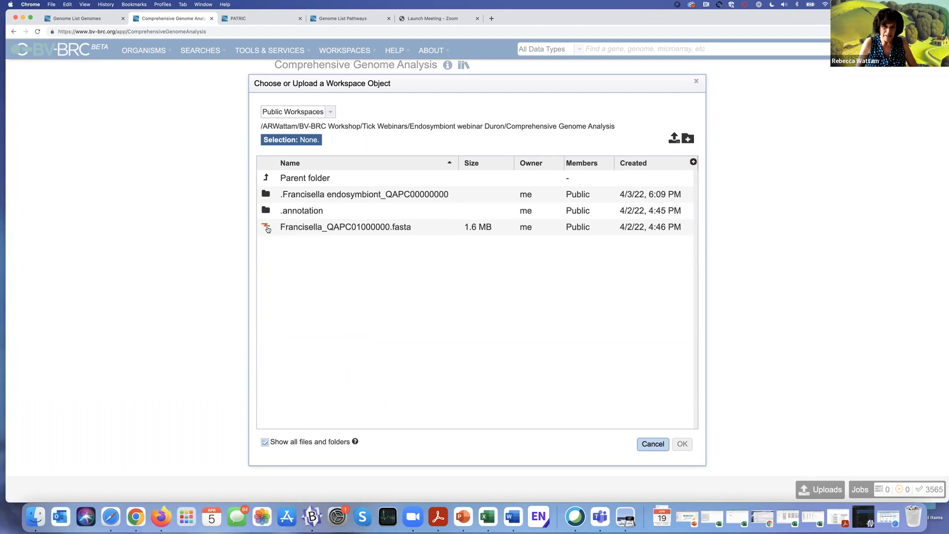
left_click(314, 230)
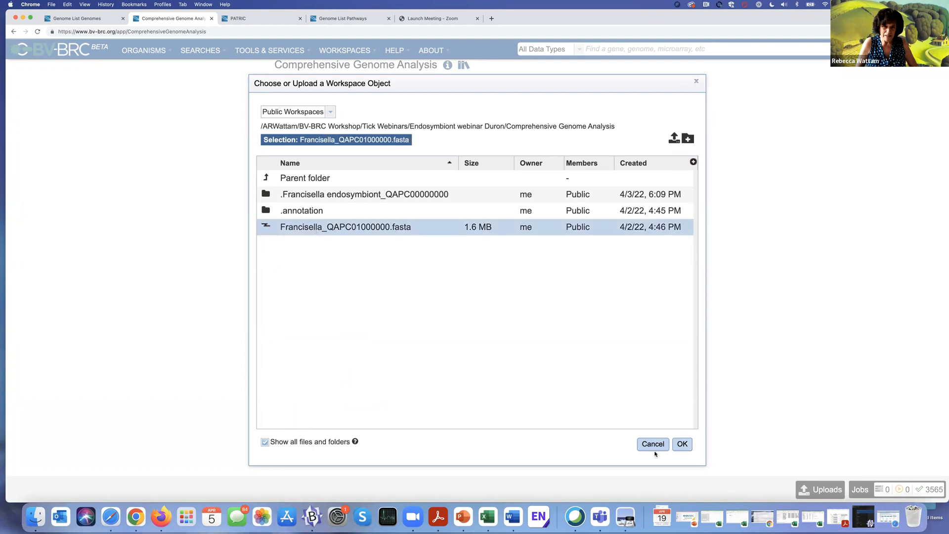
left_click(682, 444)
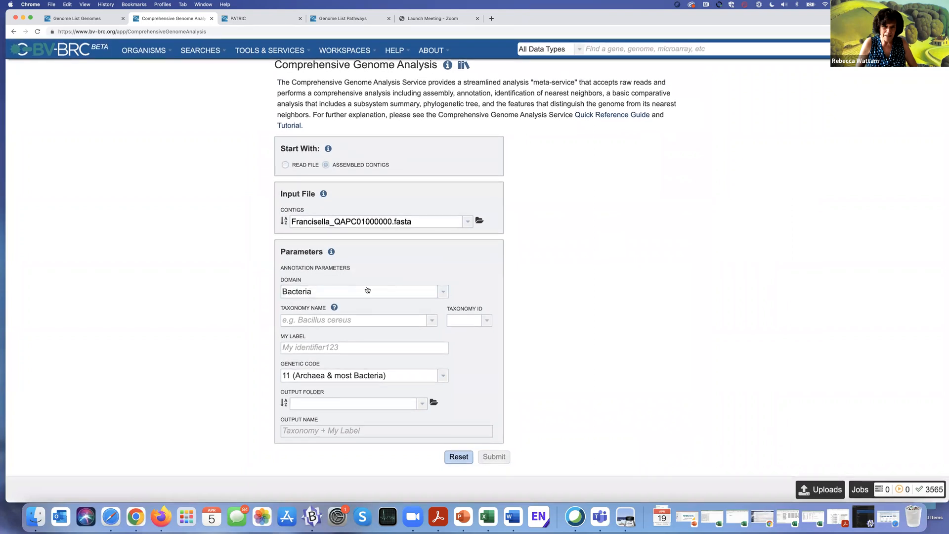
Step: Review the domain options, keep Bacteria, and set the taxonomy name to the genus Francisella
left_click(444, 293)
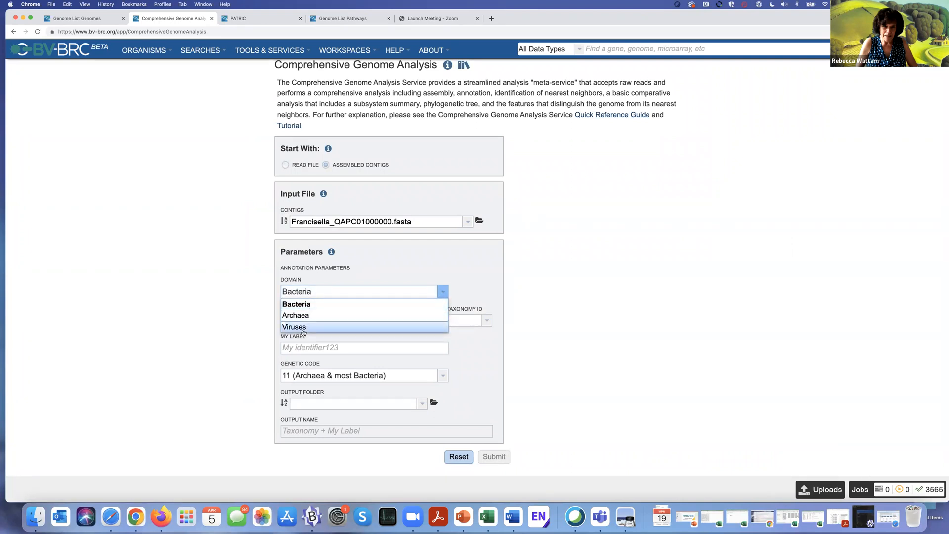
left_click(307, 306)
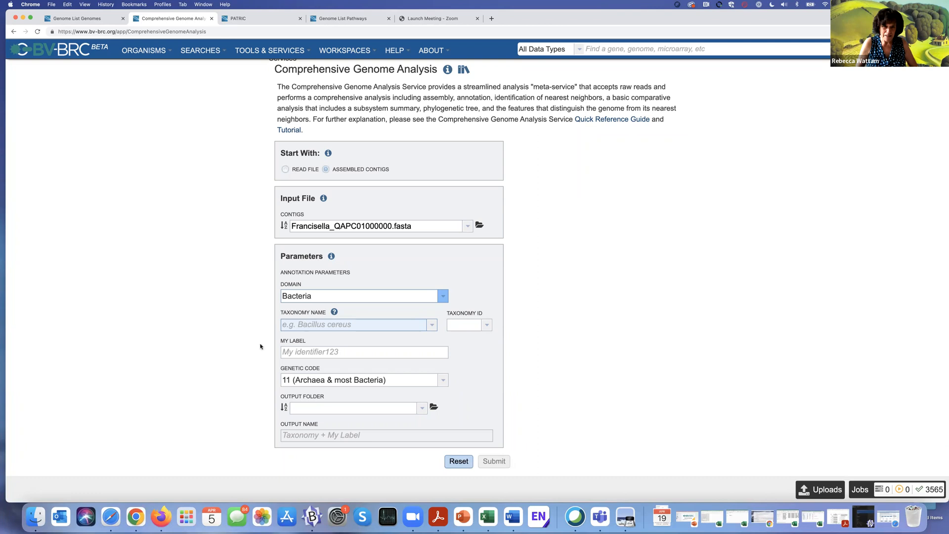
left_click(296, 327)
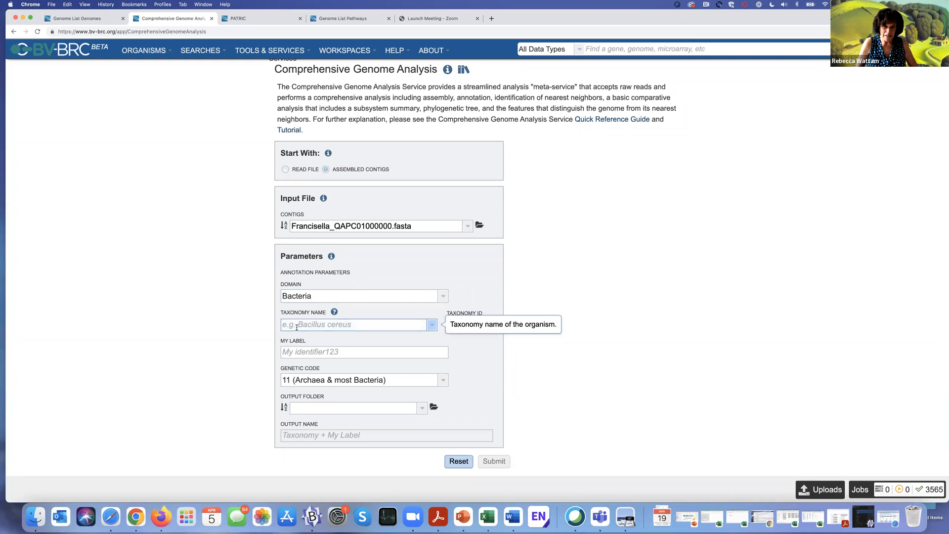
type("Francisella")
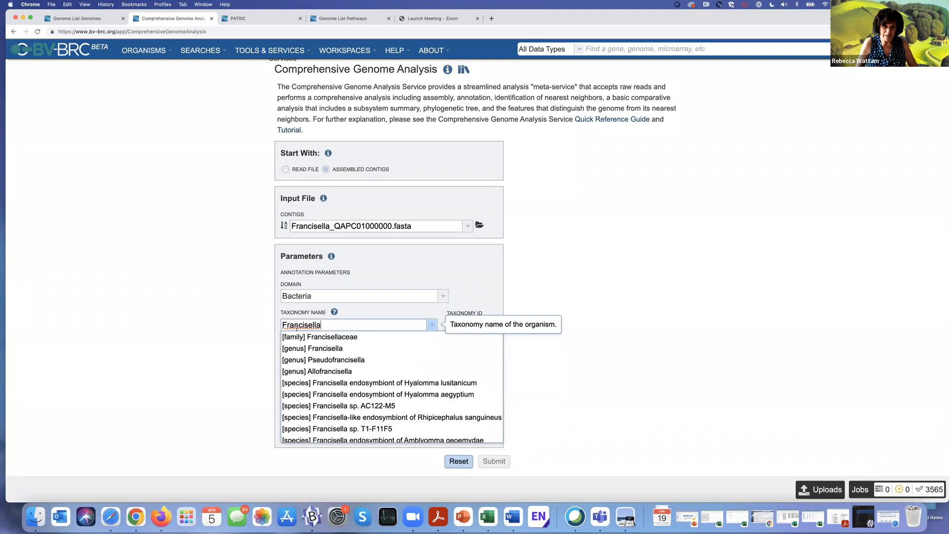
left_click(319, 349)
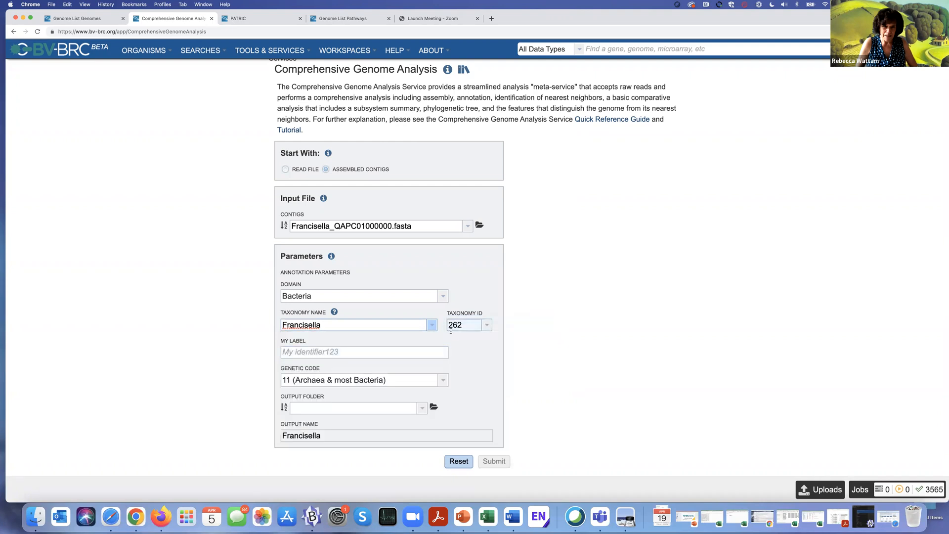
Step: Label the analysis "endosymbiont April2022"
scroll(302, 353, "down", 1)
left_click(299, 347)
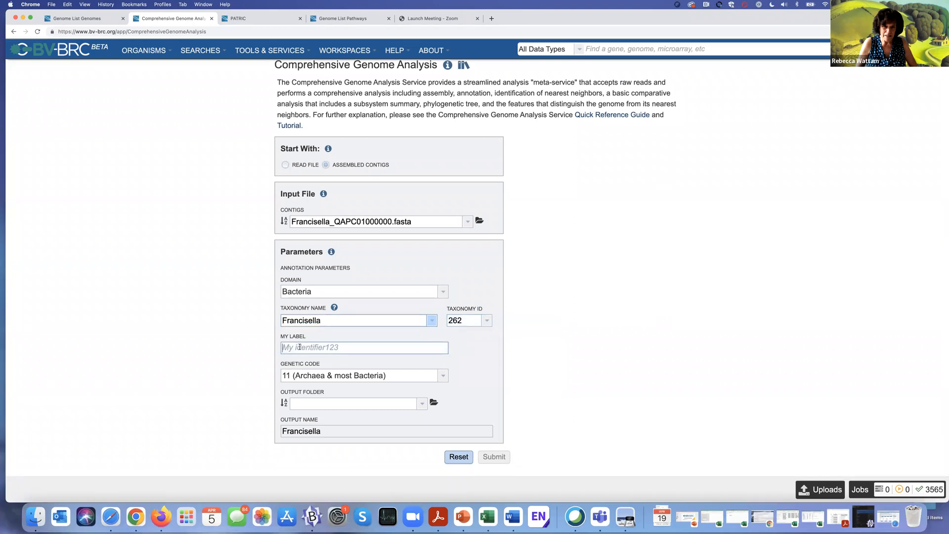
type("en")
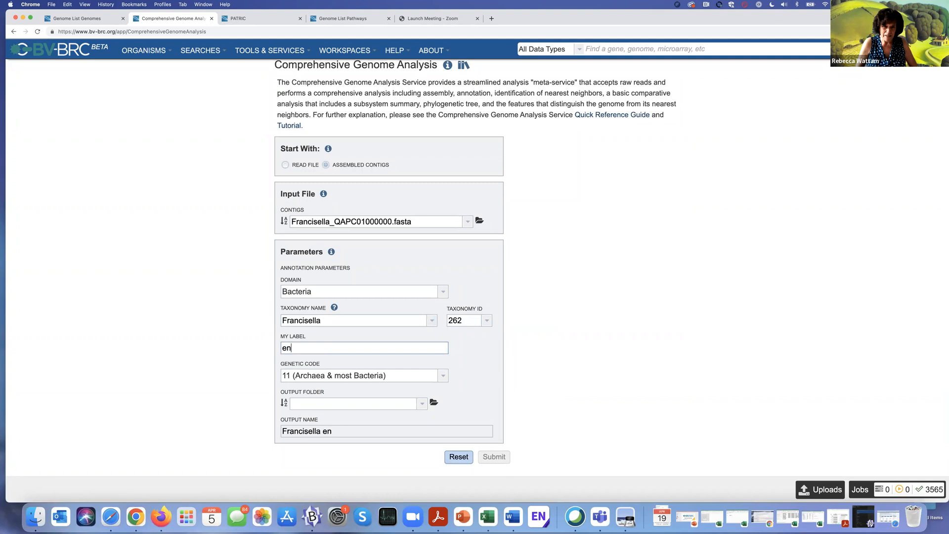
type("dosymbiont")
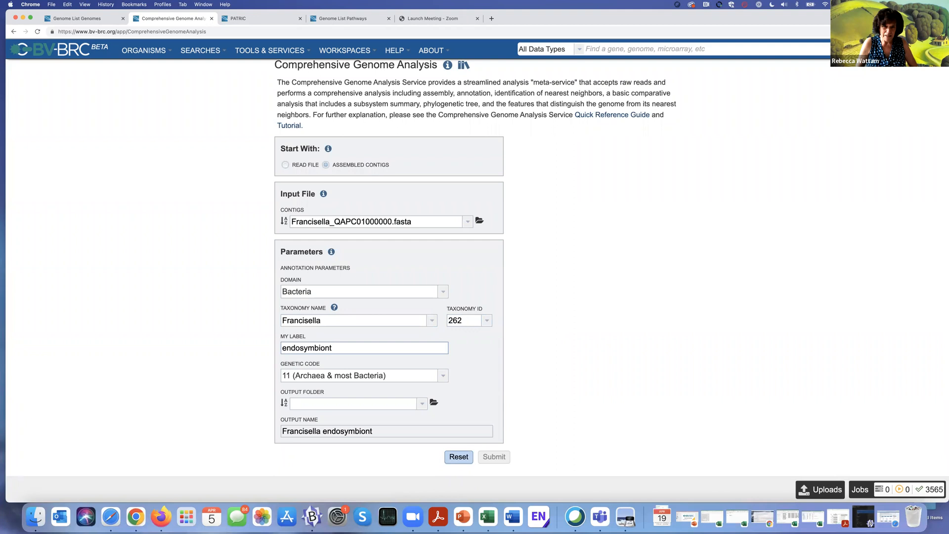
type(" April2022")
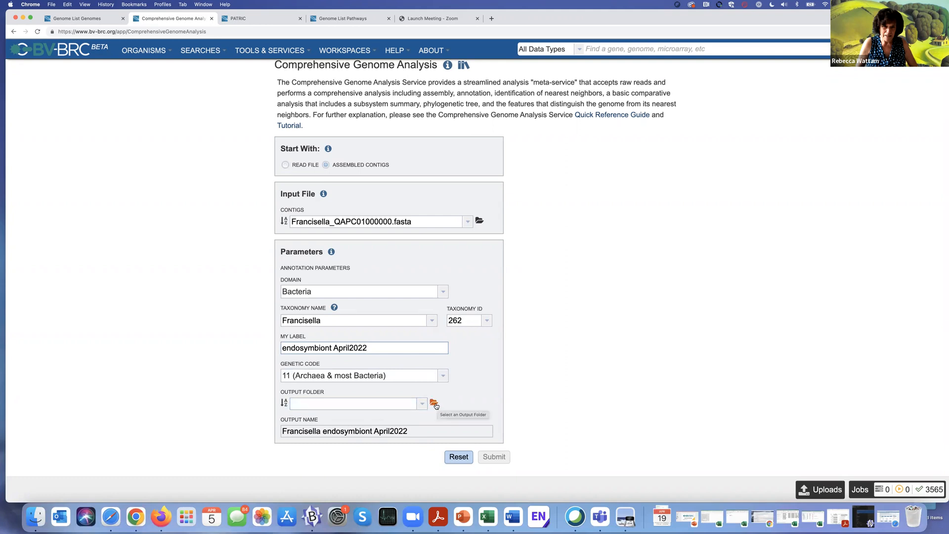
Step: Set the output folder to Nobel Prize Winning Research and submit the Comprehensive Genome Analysis job
left_click(340, 403)
type("Nobel Prize Winning Research")
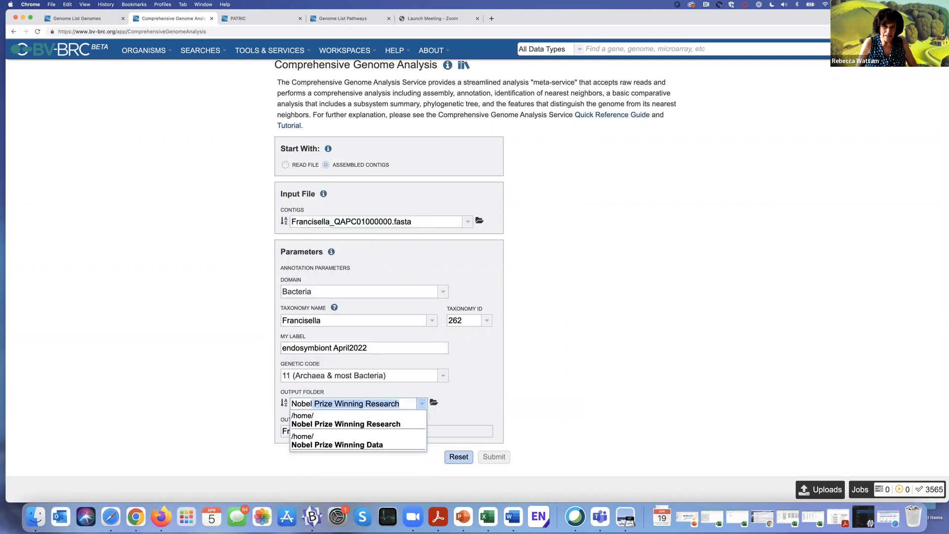
left_click(370, 420)
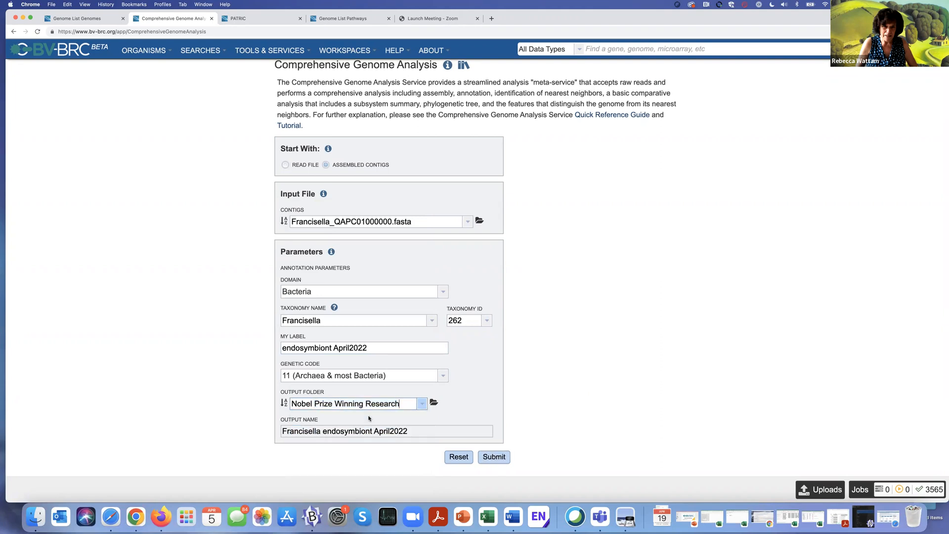
left_click(494, 458)
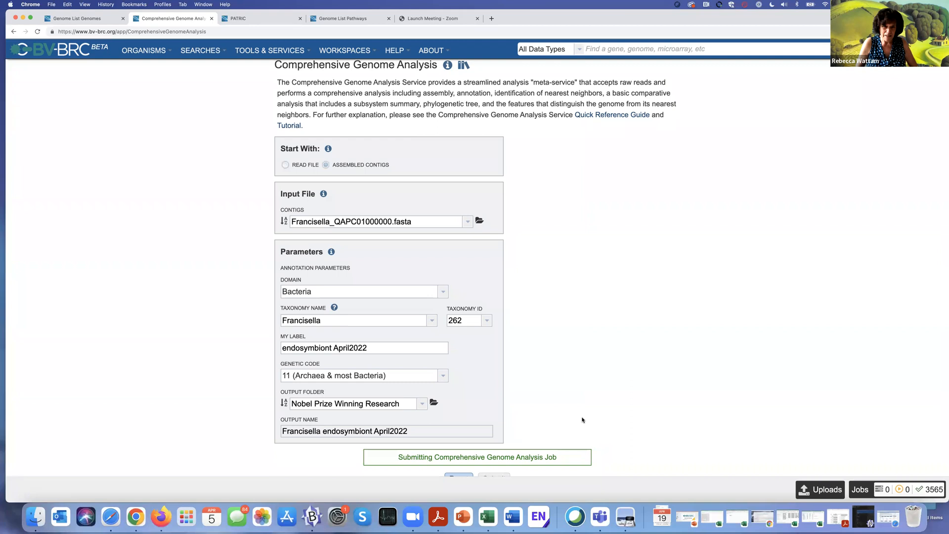
scroll(583, 418, "down", 1)
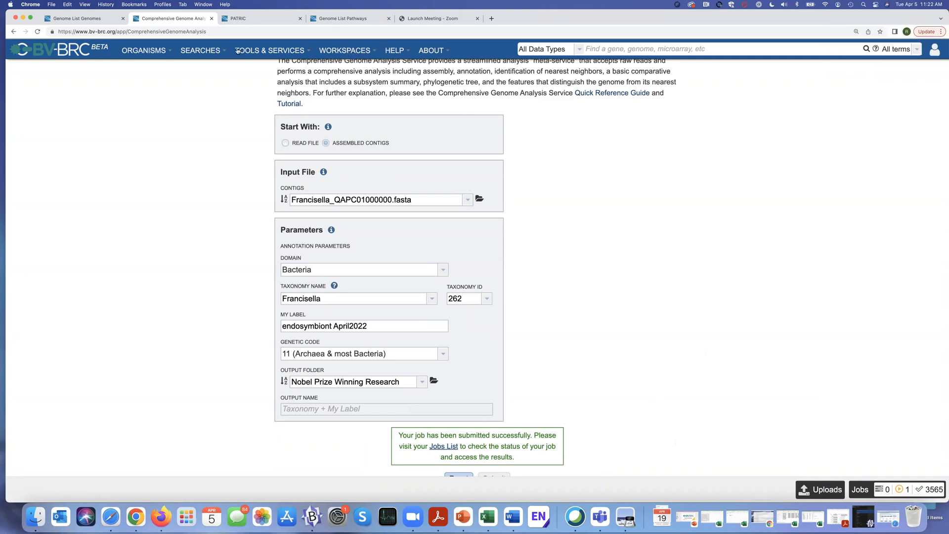
Step: Open the jobs list and filter it to ComprehensiveGenomeAnalysis jobs
left_click(365, 51)
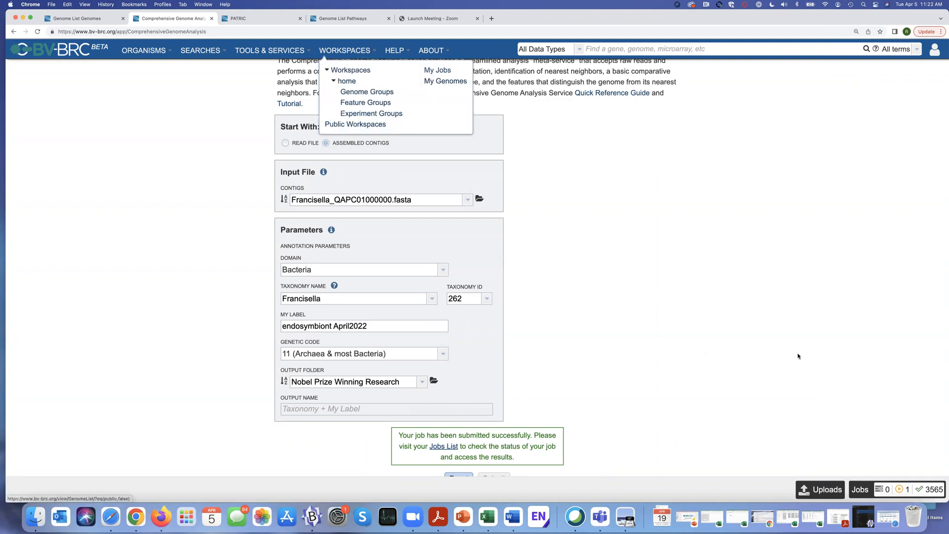
left_click(860, 490)
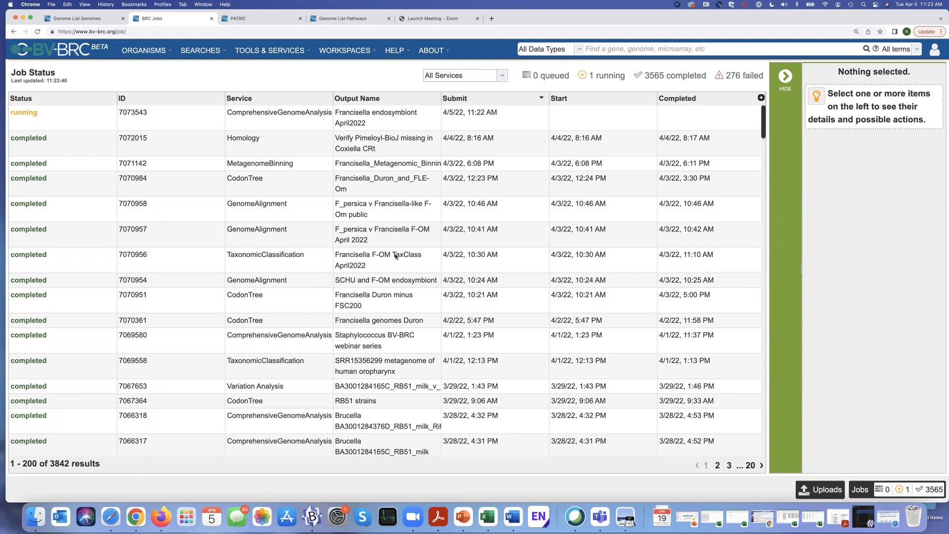
left_click(500, 76)
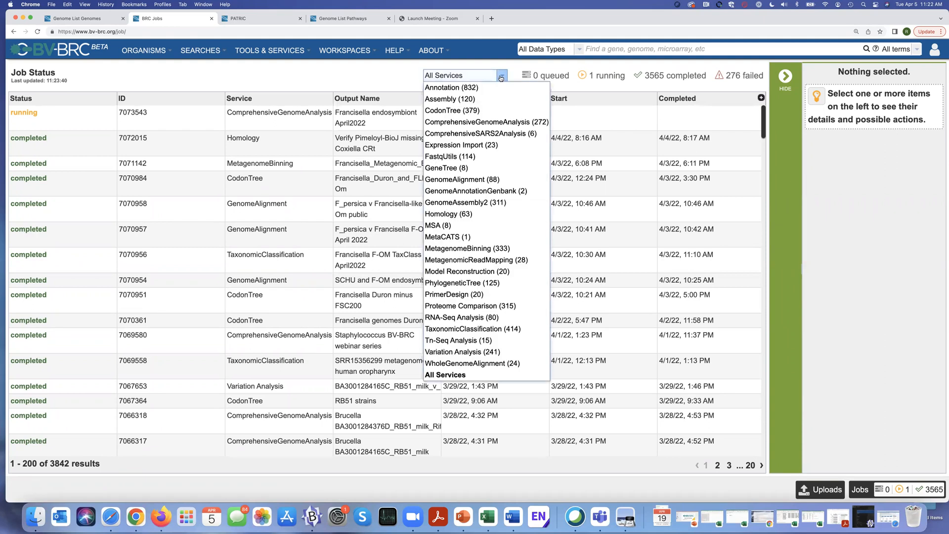
left_click(495, 125)
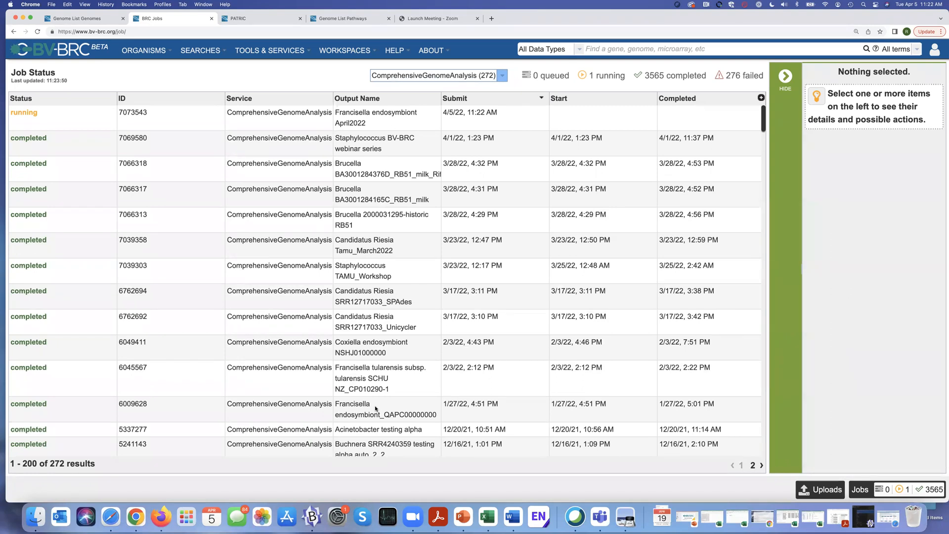
Step: Open the results of the completed Francisella endosymbiont_QAPC00000000 job and select FullGenomeReport.html among its output files
left_click(375, 408)
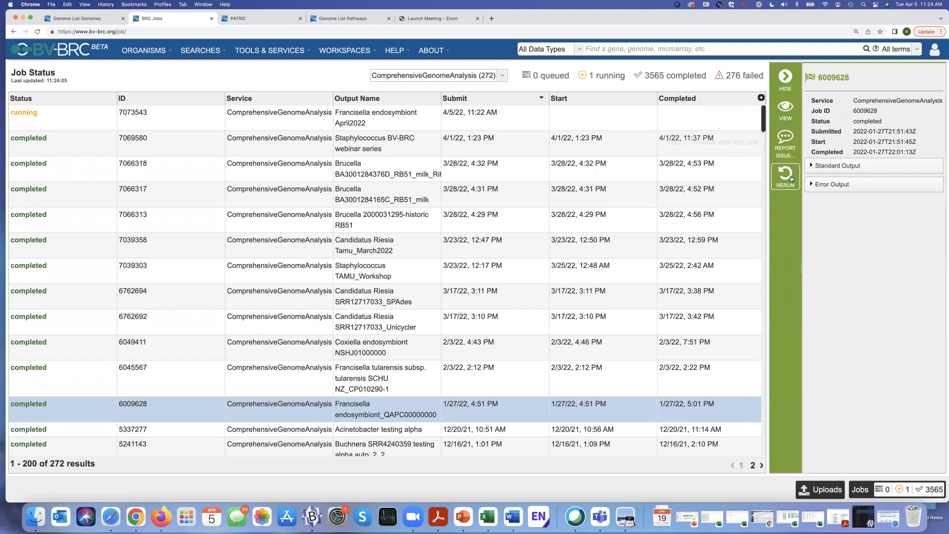
left_click(786, 108)
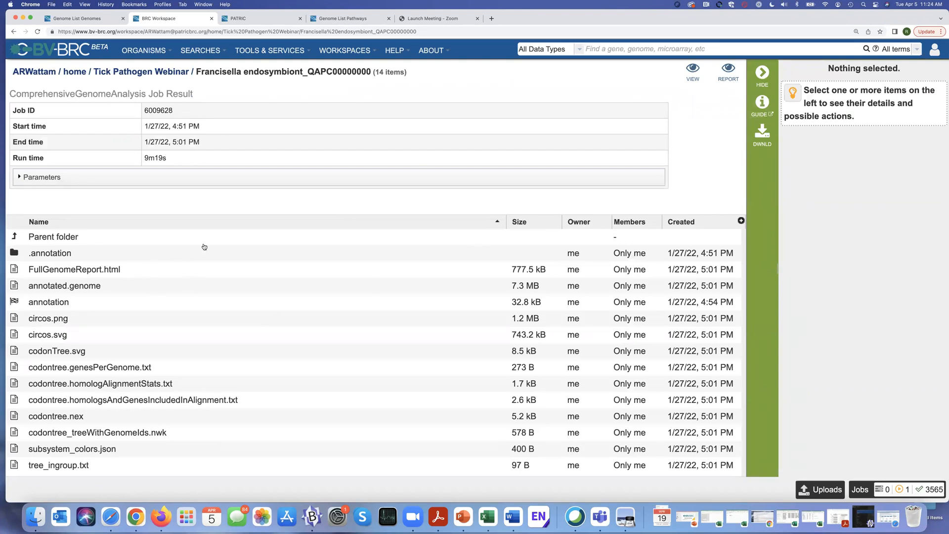
scroll(127, 283, "right", 1)
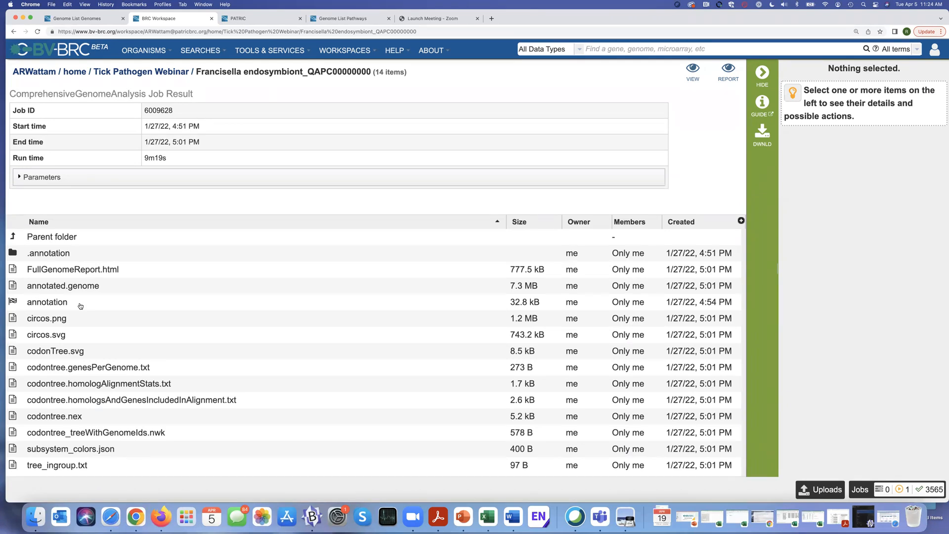
scroll(31, 308, "right", 1)
scroll(48, 308, "left", 1)
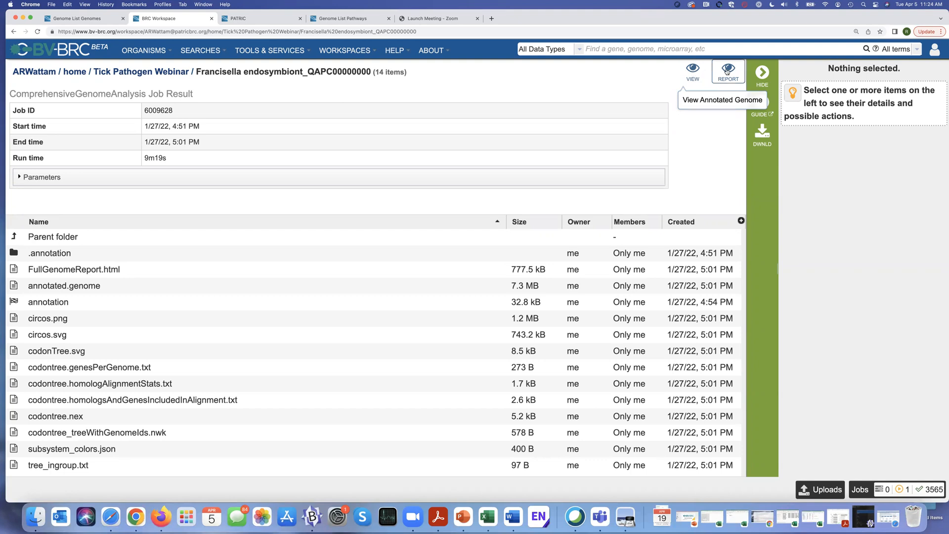
left_click(164, 274)
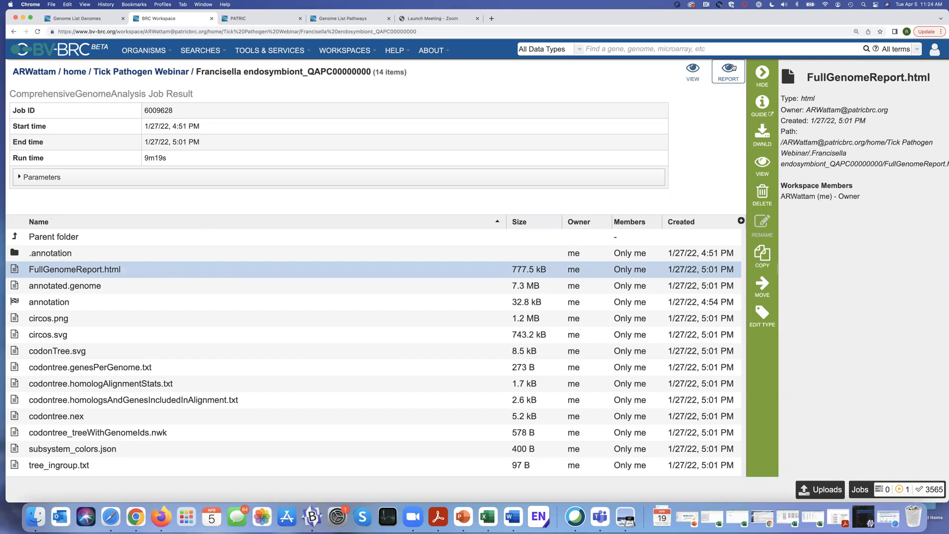
Step: Open the genome page of Francisella endosymbiont_QAPC00000000 and examine its overview, including the genome, annotation and quality statistics
left_click(693, 72)
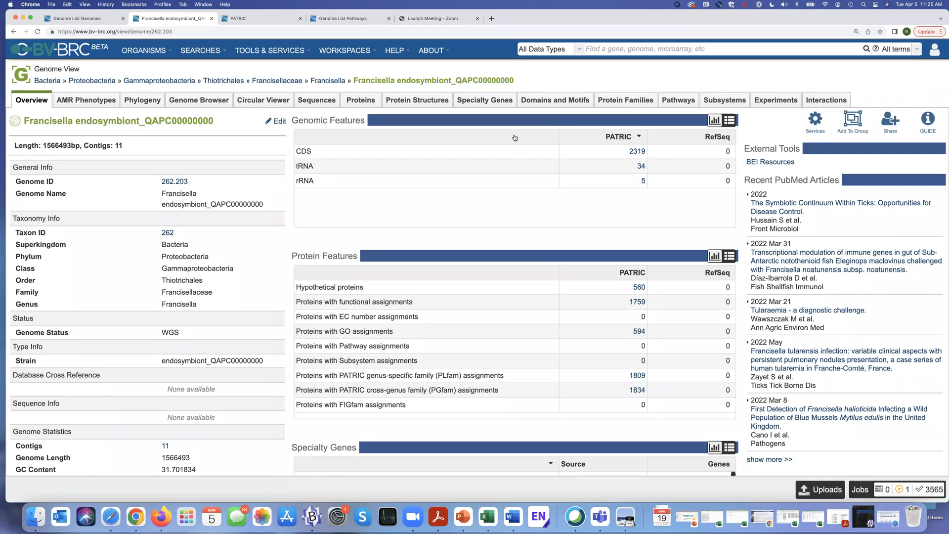
scroll(205, 335, "down", 5)
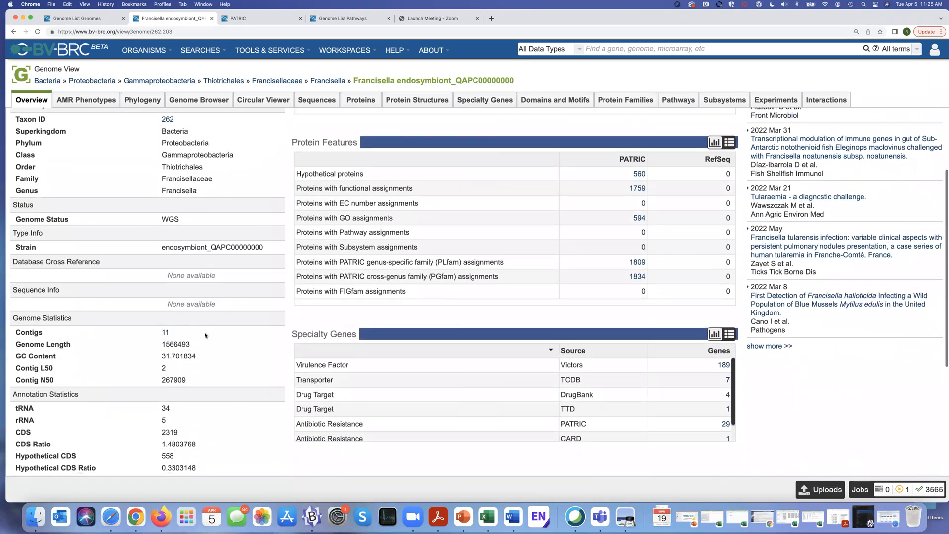
scroll(206, 336, "down", 8)
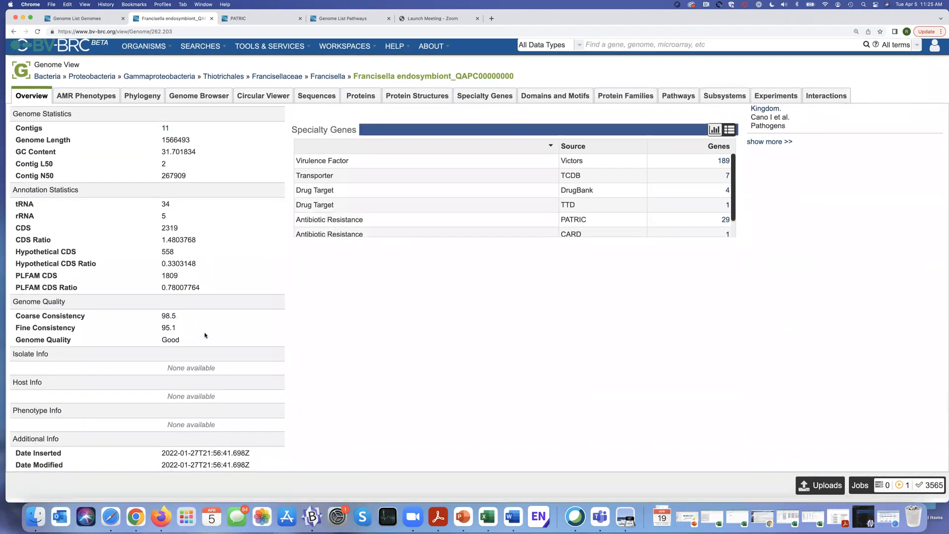
scroll(205, 335, "up", 12)
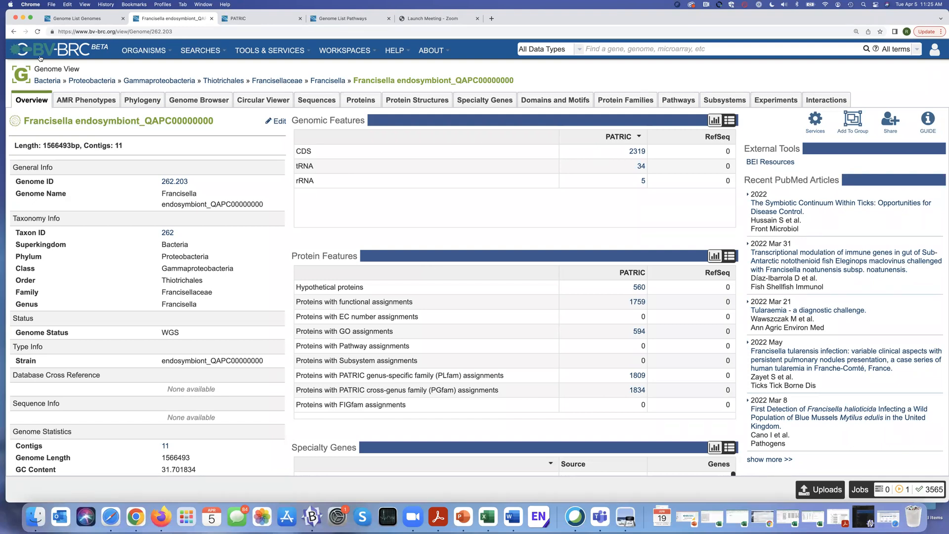
Step: Return to the job results, open the full genome report and highlight the genome quality statement in its Summary
left_click(13, 33)
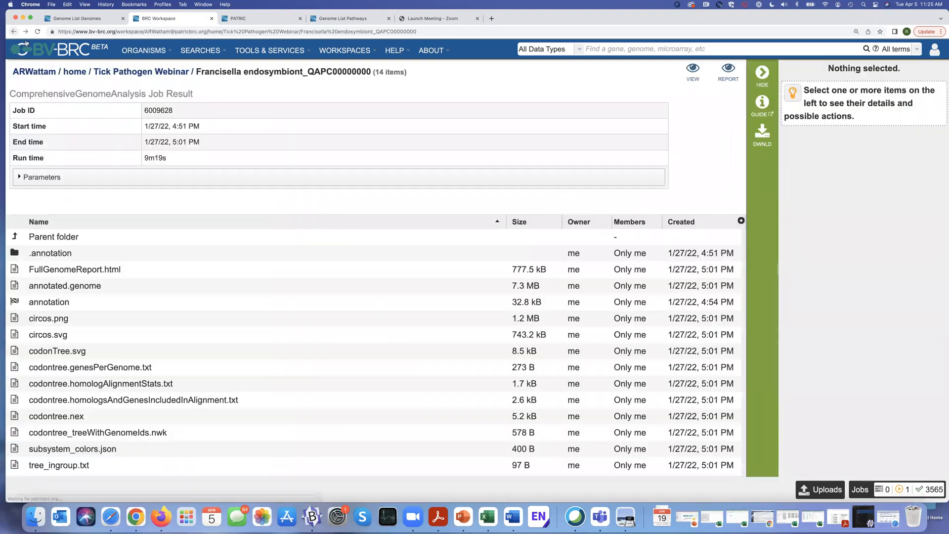
left_click(729, 73)
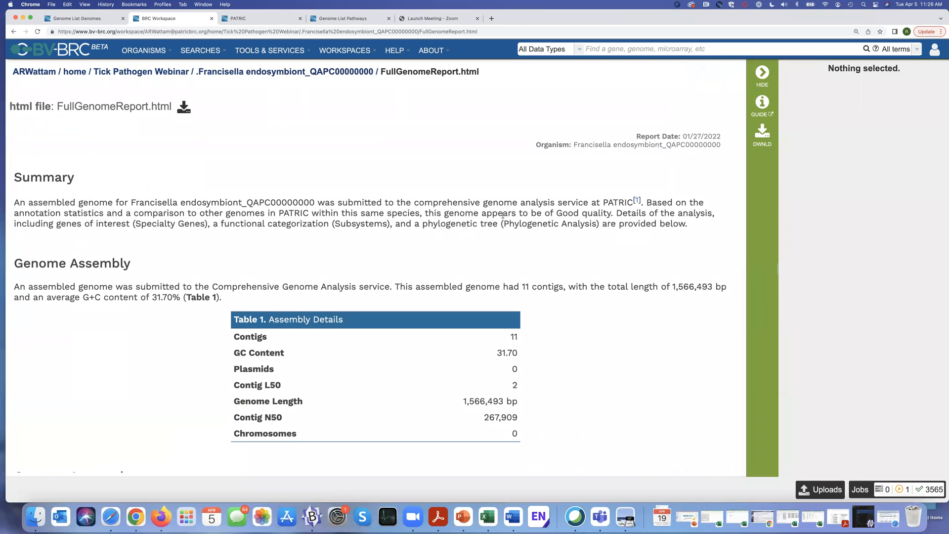
left_click_drag(611, 213, 426, 216)
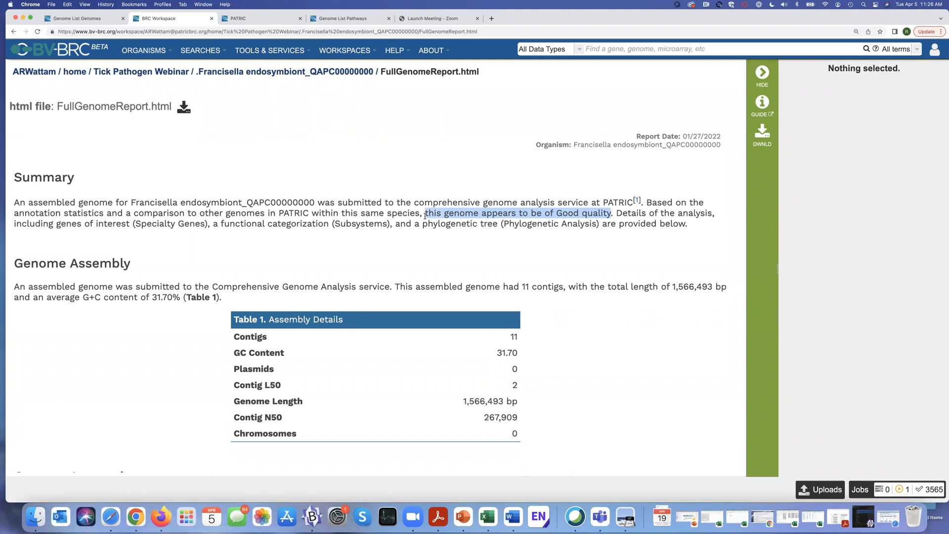
scroll(444, 221, "down", 2)
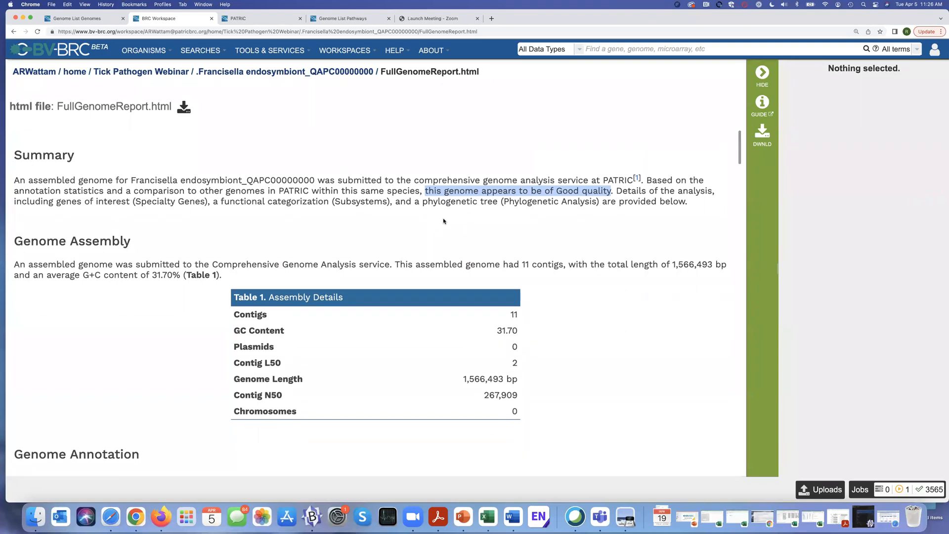
scroll(444, 221, "down", 3)
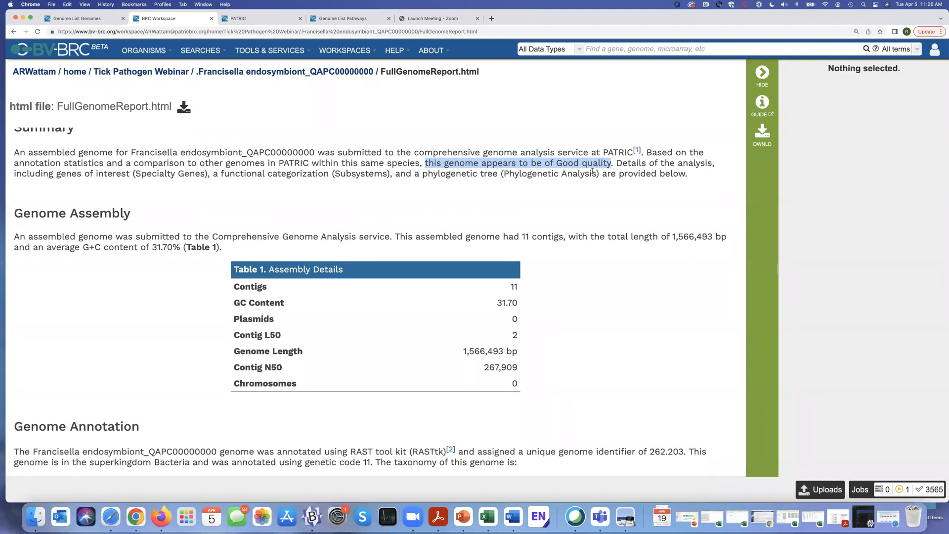
scroll(427, 206, "down", 2)
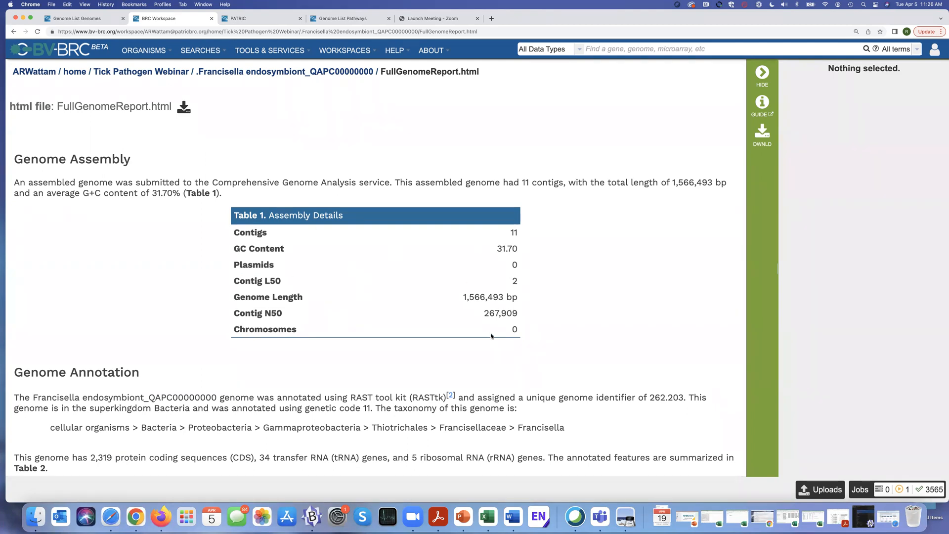
Step: Examine the report's Genome Annotation section and highlight the lineage down to Francisella in the genome's taxonomy
scroll(471, 328, "down", 3)
scroll(471, 329, "down", 6)
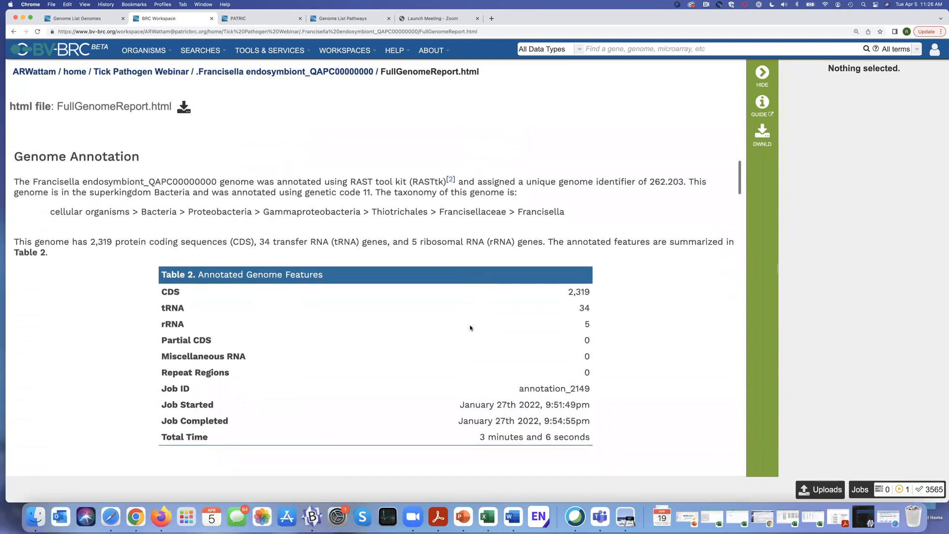
scroll(470, 328, "down", 1)
left_click_drag(566, 199, 231, 199)
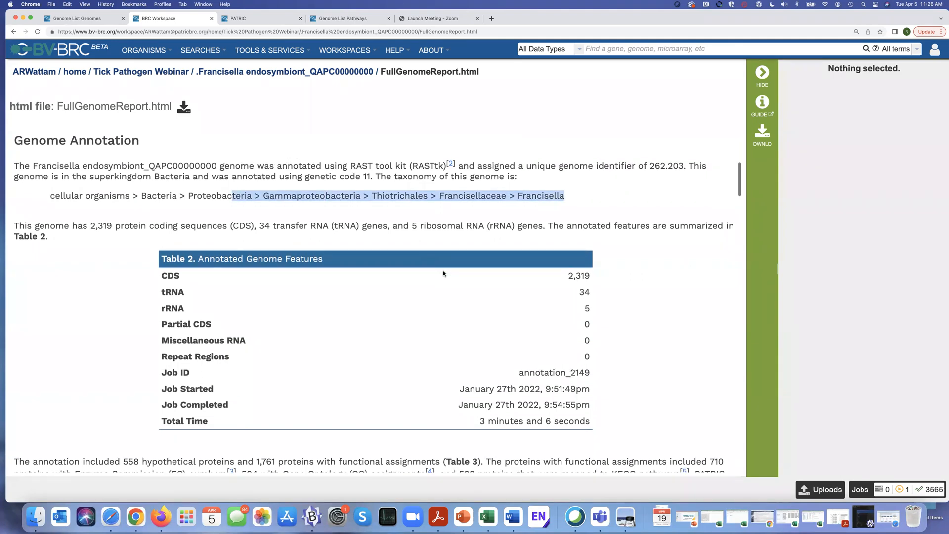
scroll(443, 272, "down", 3)
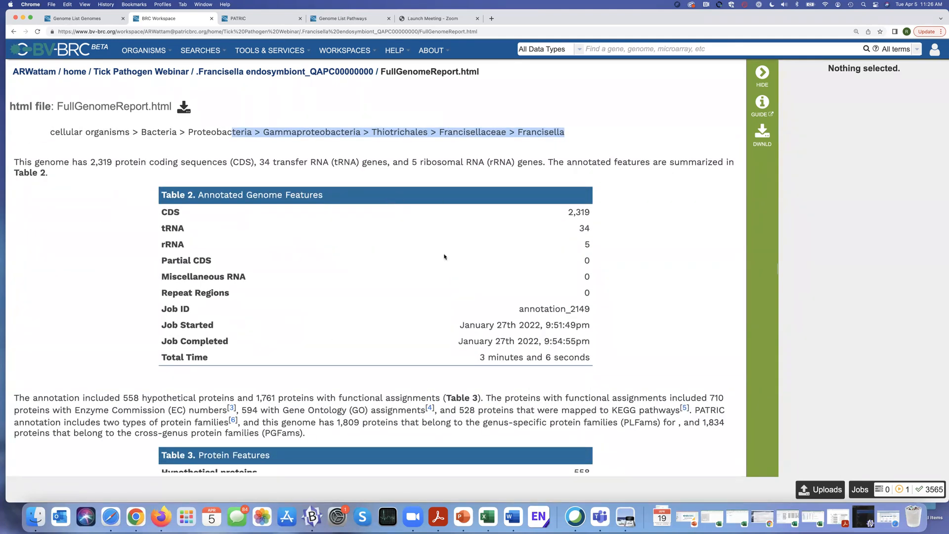
Step: Examine the Protein Features table and highlight the genus-specific (PLfam) and cross-genus (PGfam) family assignment rows
scroll(411, 268, "down", 9)
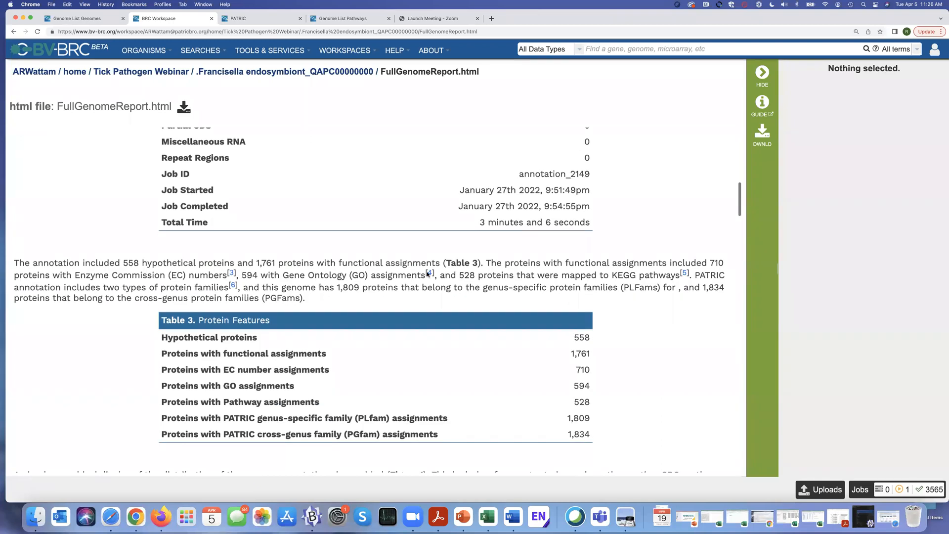
scroll(401, 331, "down", 2)
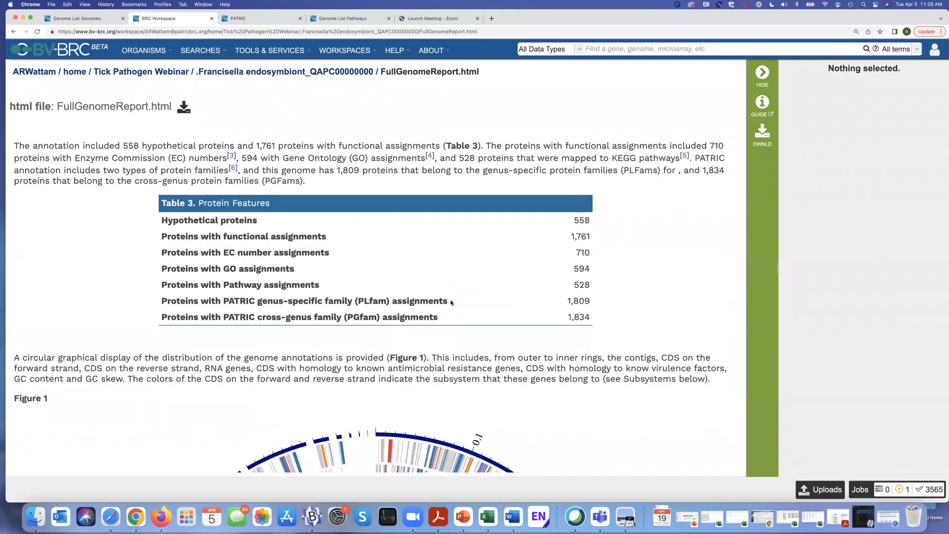
left_click_drag(449, 301, 255, 303)
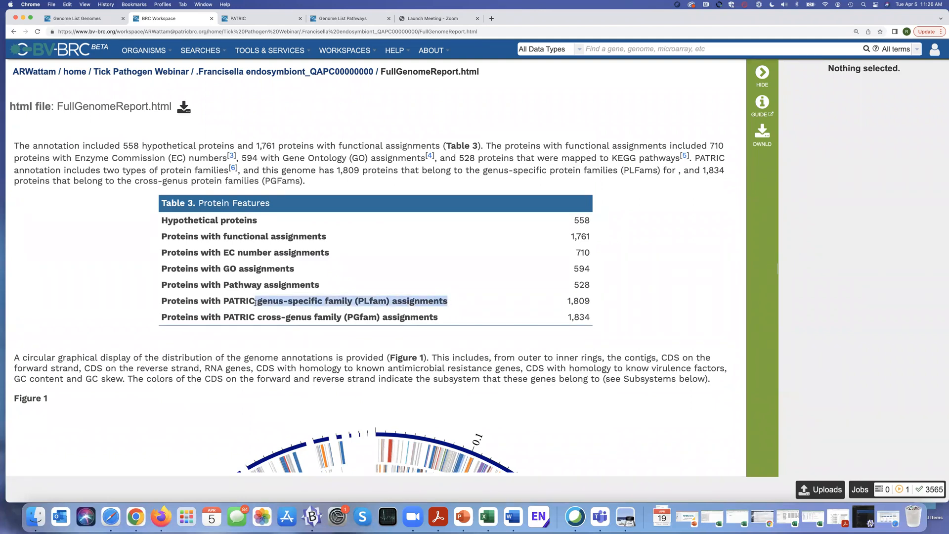
left_click_drag(438, 319, 255, 316)
left_click_drag(448, 300, 255, 304)
scroll(491, 327, "down", 3)
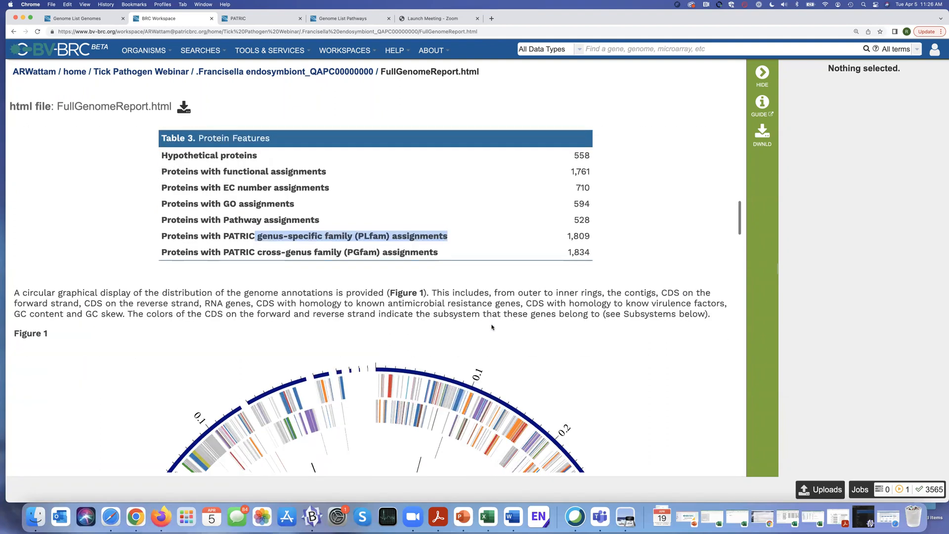
Step: Examine the circular genome display in Figure 1, from the outer contig and CDS rings to the GC skew
scroll(492, 327, "down", 3)
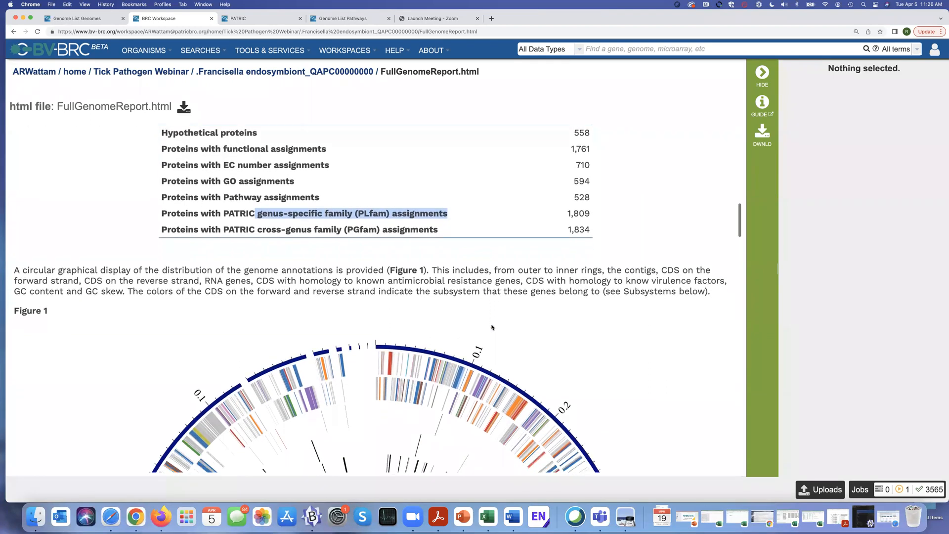
scroll(492, 327, "down", 6)
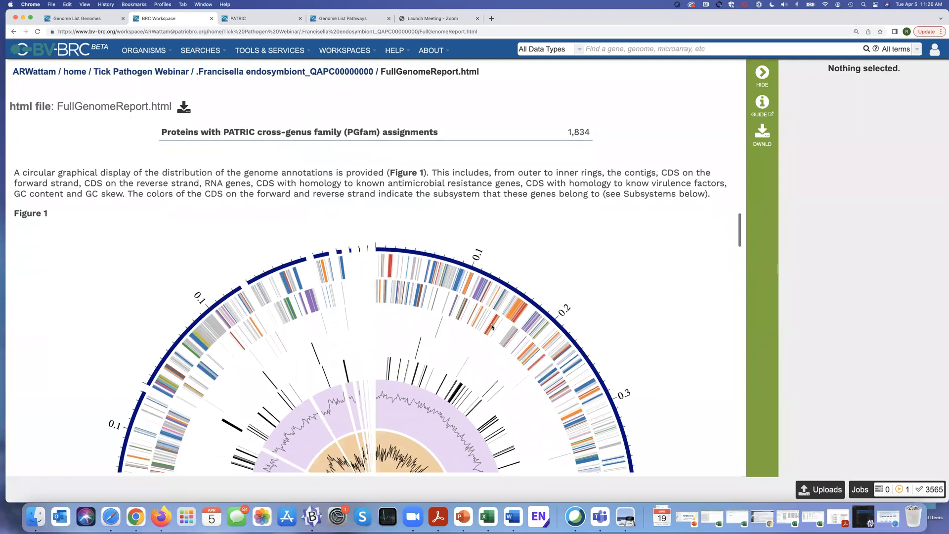
scroll(492, 327, "down", 1)
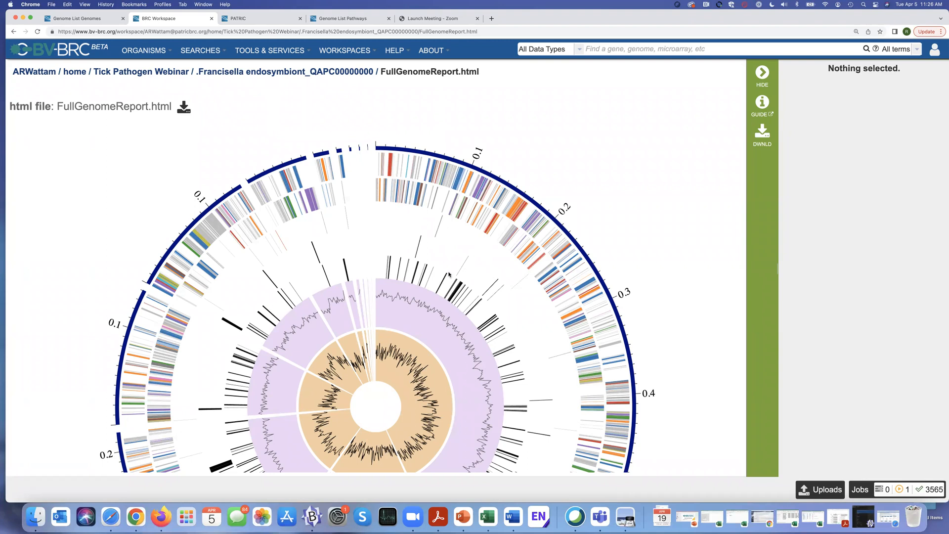
scroll(463, 272, "up", 1)
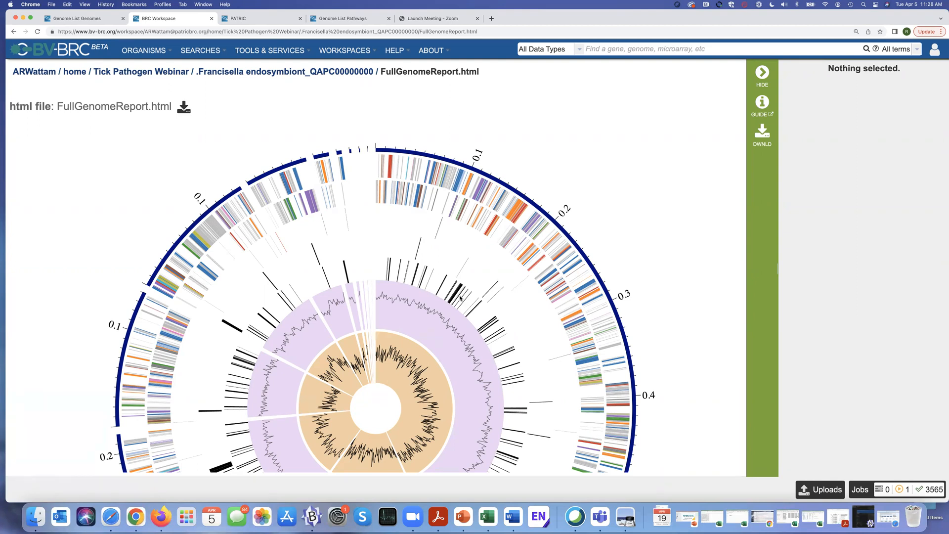
scroll(584, 232, "down", 5)
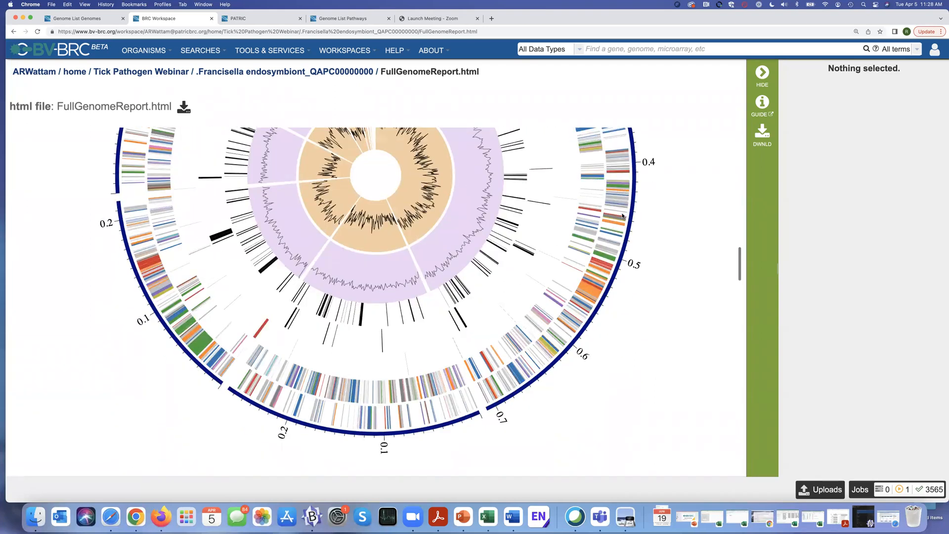
scroll(622, 216, "down", 4)
scroll(593, 193, "up", 2)
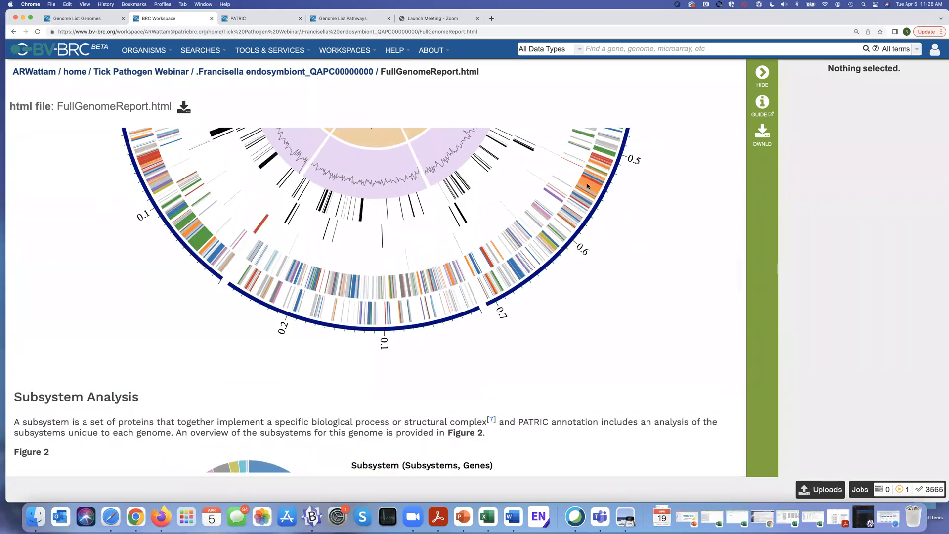
scroll(579, 273, "down", 1)
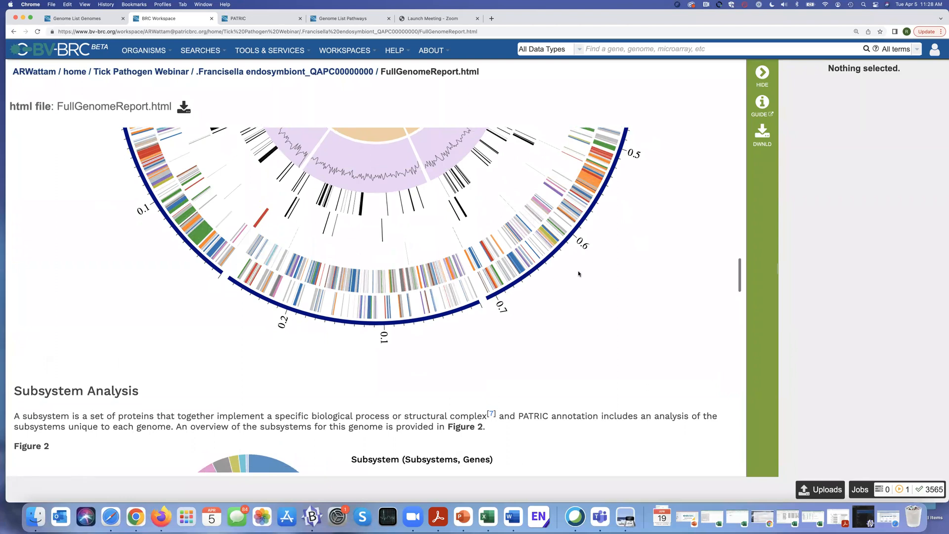
Step: Compare the Subsystem Analysis chart and its color legend in Figure 2 with the CDS colors in the circular display
scroll(578, 273, "down", 3)
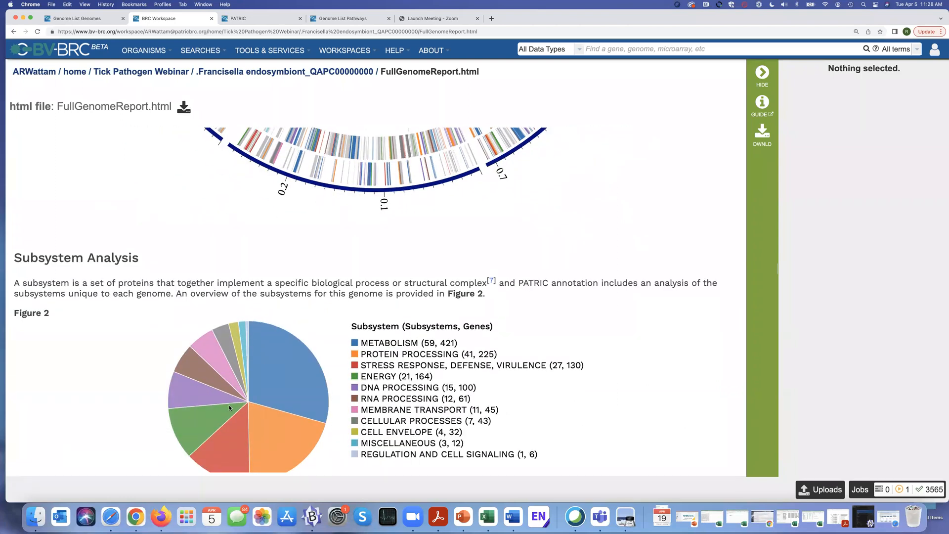
scroll(229, 407, "down", 1)
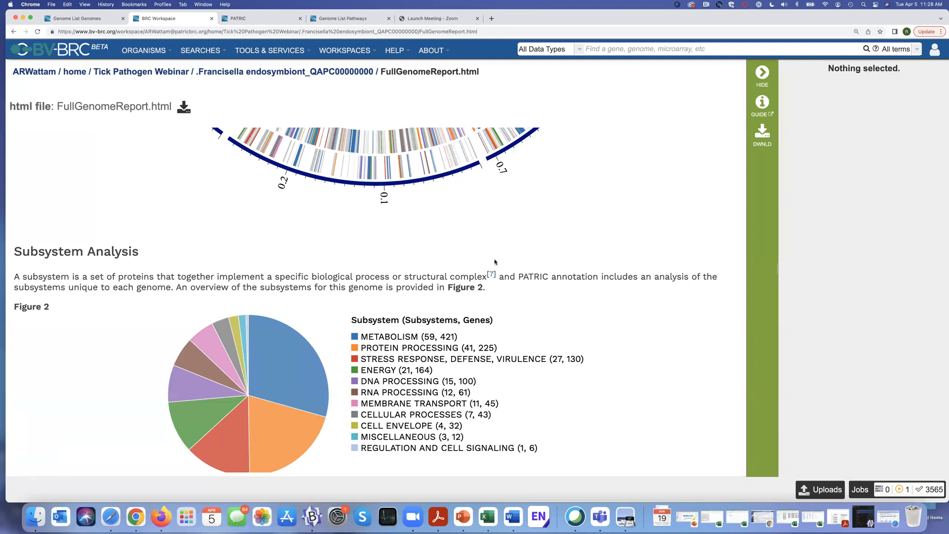
scroll(495, 262, "up", 4)
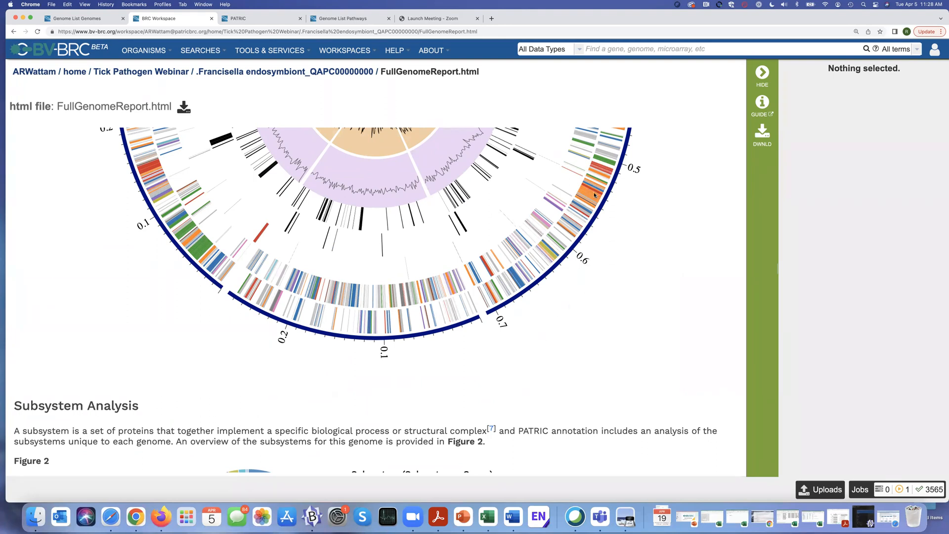
scroll(576, 299, "down", 6)
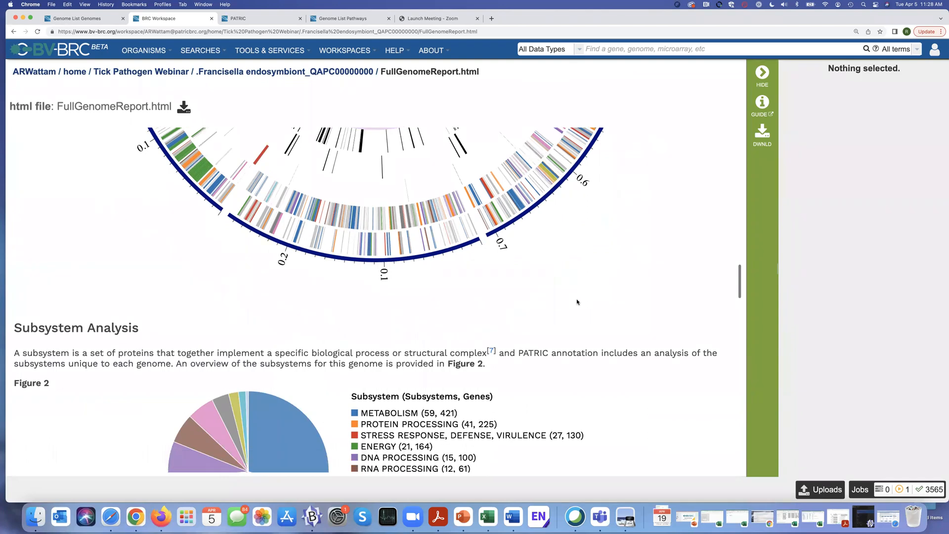
Step: Review the Specialty Genes table in the report, including the source database of each gene category
scroll(577, 300, "down", 5)
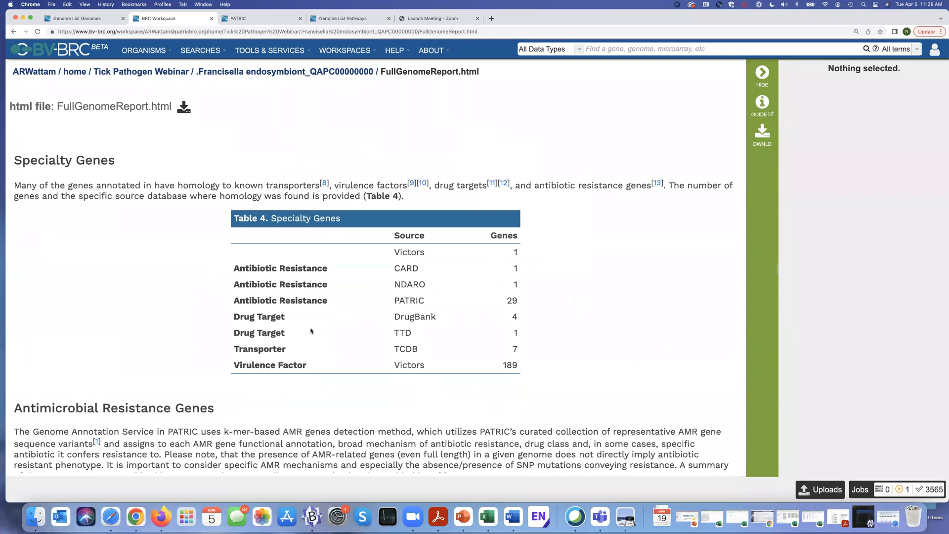
scroll(307, 315, "down", 2)
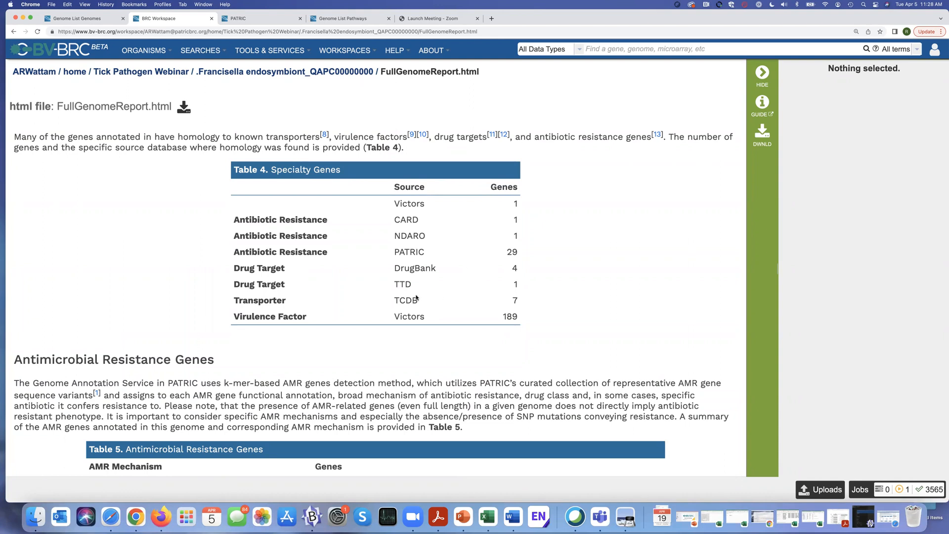
scroll(395, 297, "down", 2)
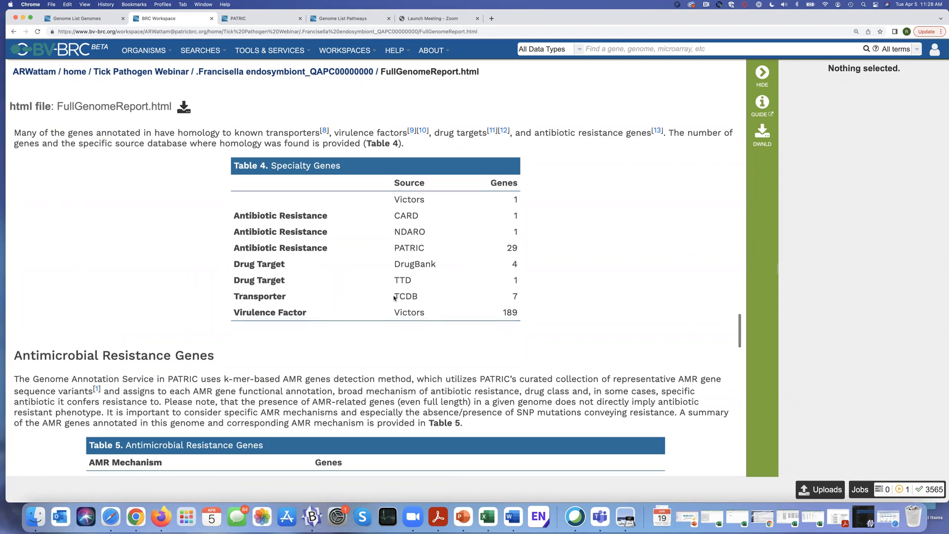
Step: Review the Antimicrobial Resistance Genes section and highlight the mention of k-mer-based AMR genes detection
scroll(363, 298, "down", 2)
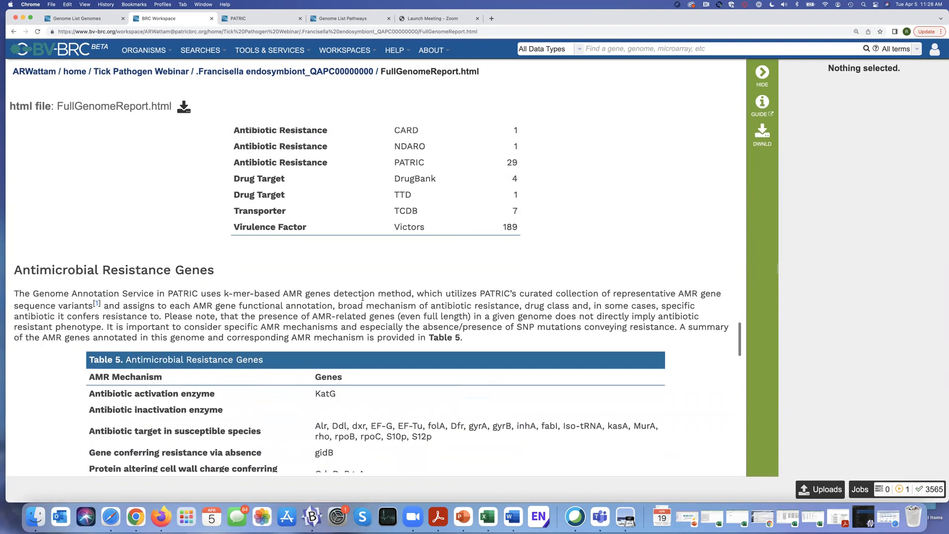
scroll(362, 298, "down", 3)
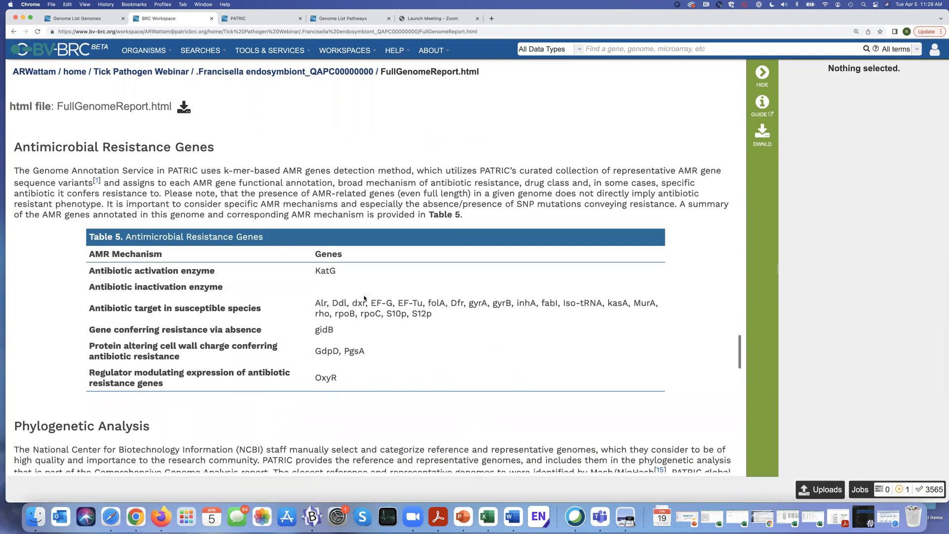
scroll(364, 295, "up", 1)
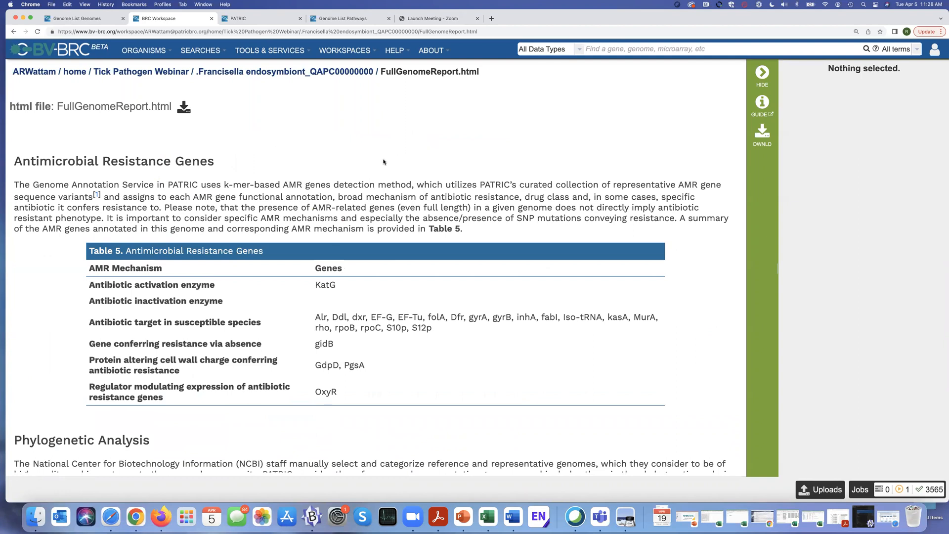
left_click_drag(374, 184, 200, 185)
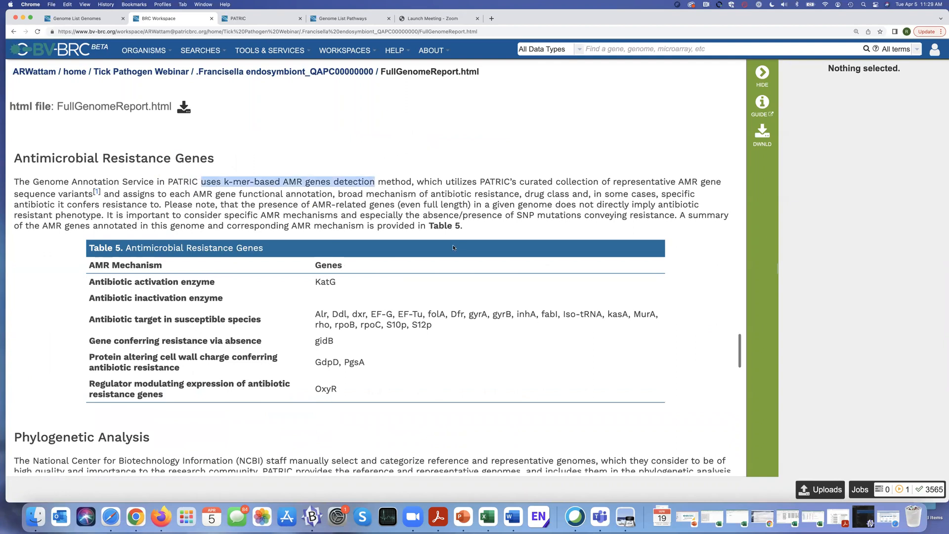
Step: Review the antimicrobial resistance mechanisms and genes listed in Table 5 of the full genome report
scroll(390, 328, "down", 2)
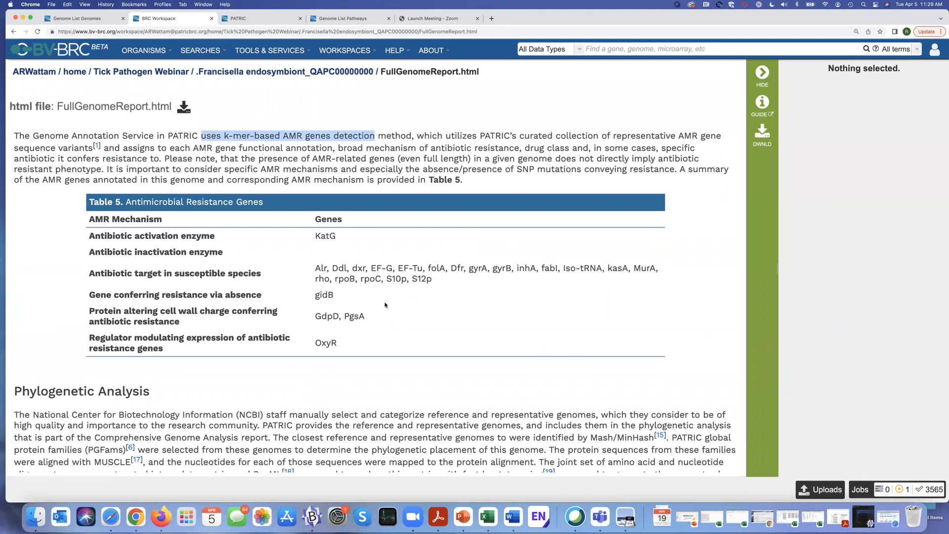
scroll(382, 307, "down", 2)
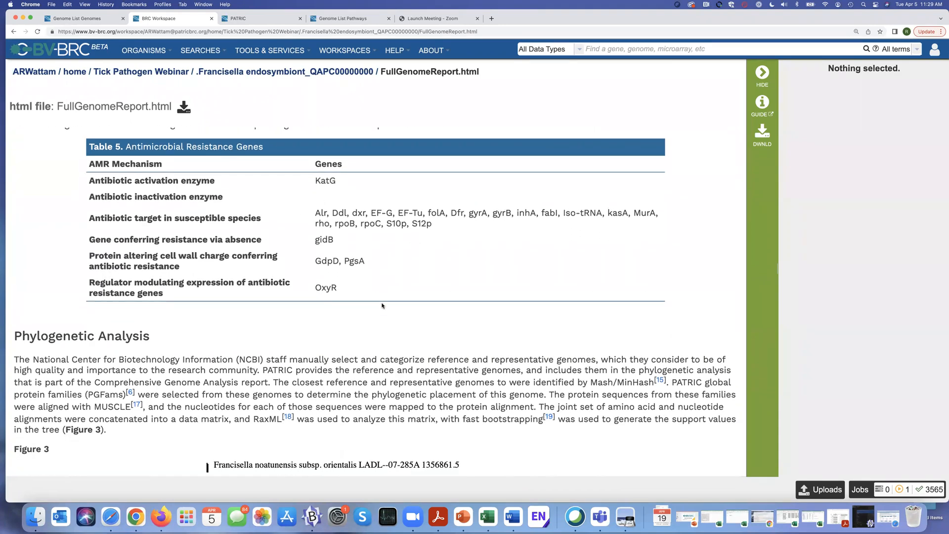
scroll(382, 305, "down", 5)
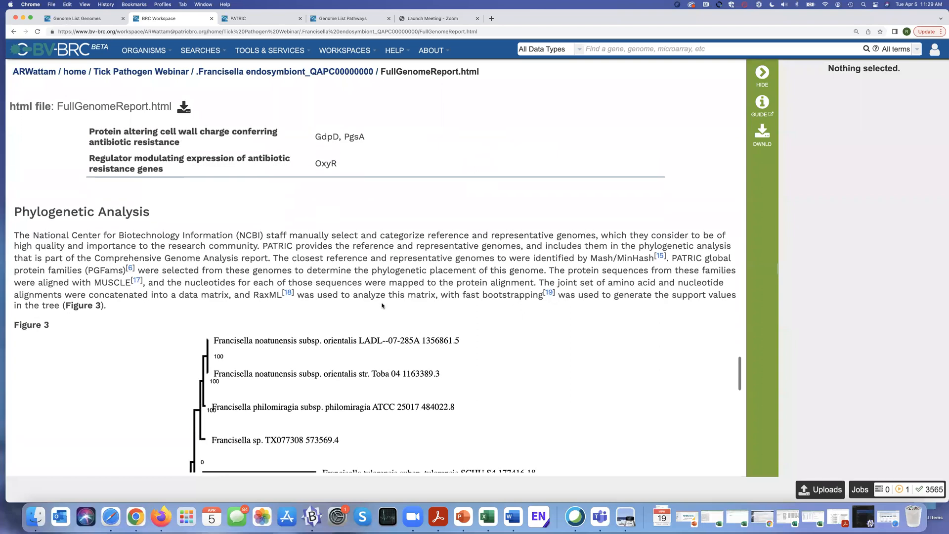
Step: Examine the Phylogenetic Analysis section and the Figure 3 tree, locating the submitted Francisella endosymbiont among its closest reference and representative genomes
scroll(383, 306, "down", 1)
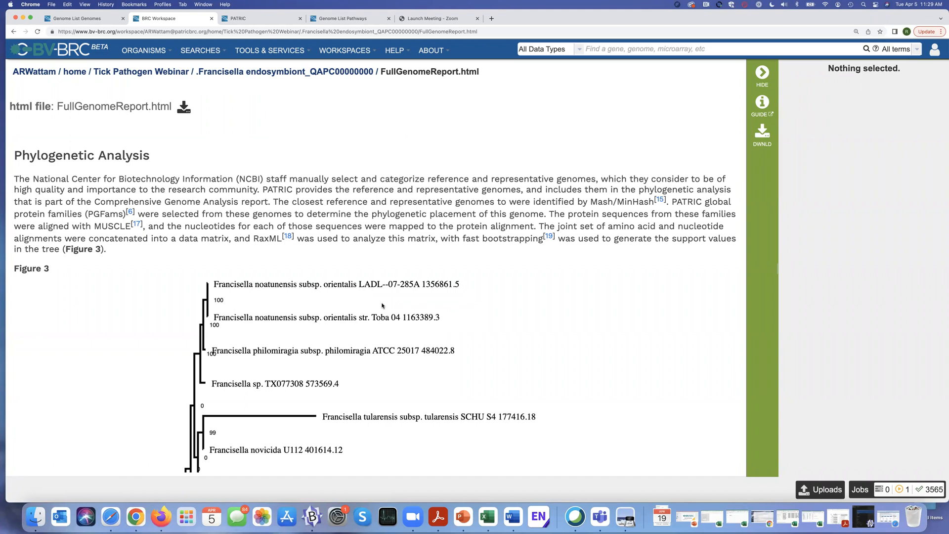
scroll(448, 307, "down", 4)
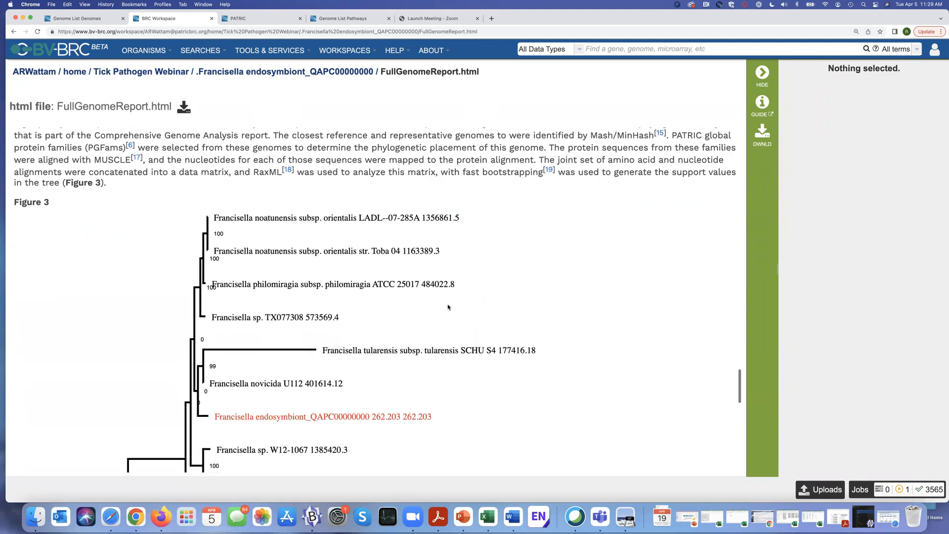
scroll(448, 307, "down", 1)
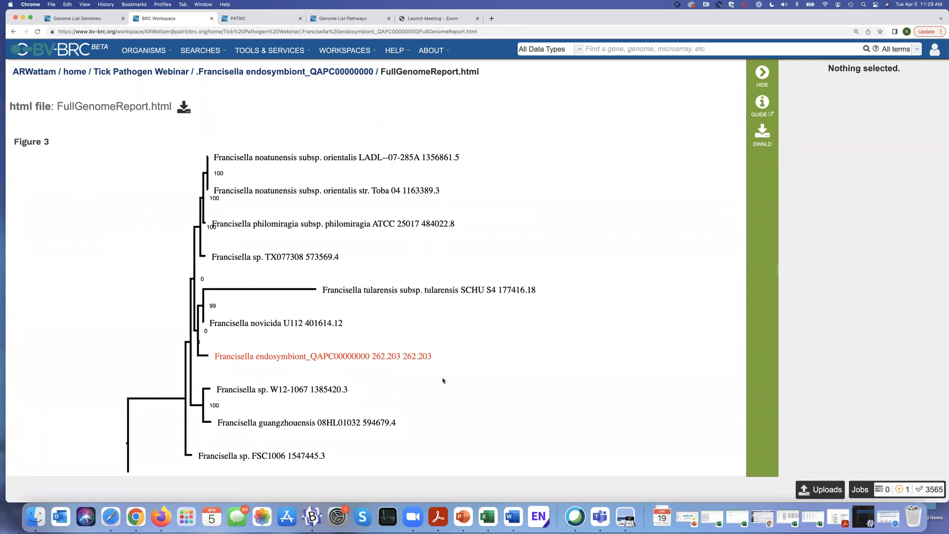
scroll(443, 381, "down", 1)
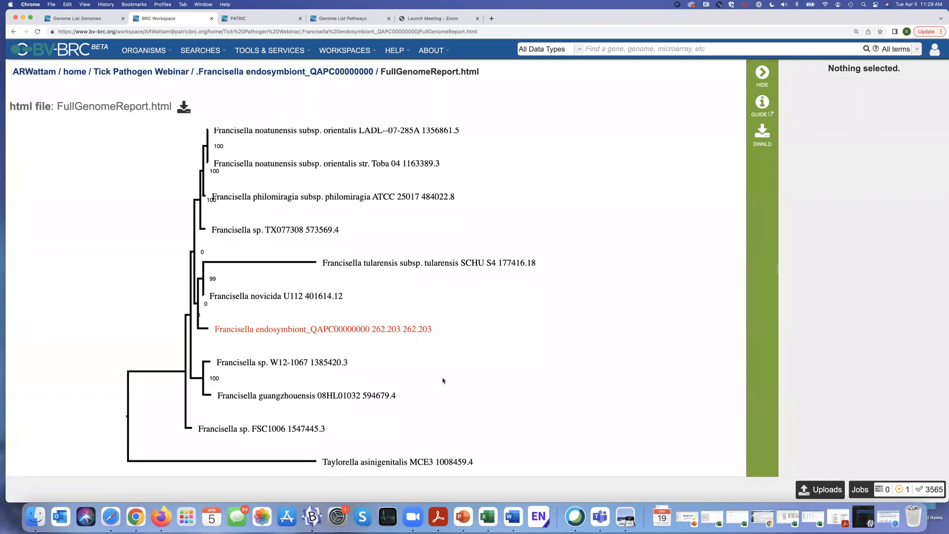
scroll(444, 381, "down", 1)
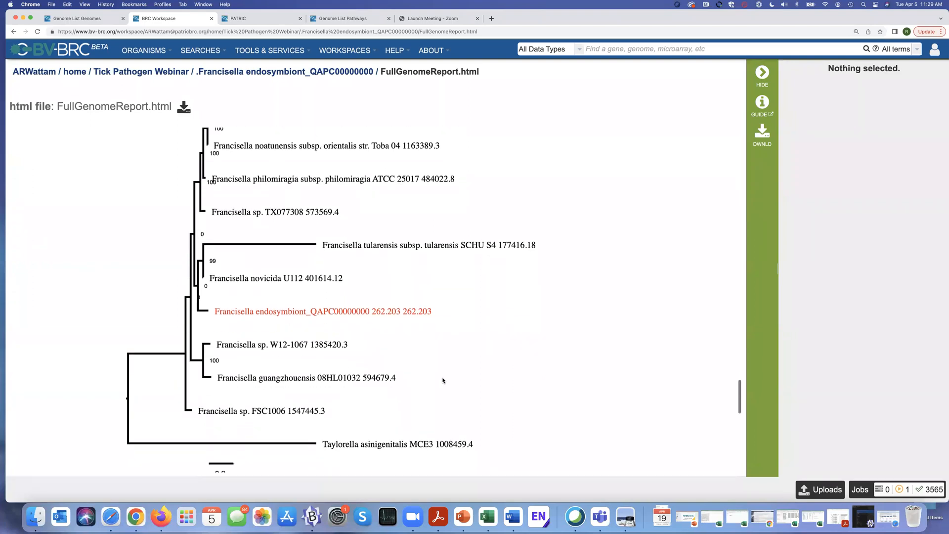
scroll(444, 381, "down", 1)
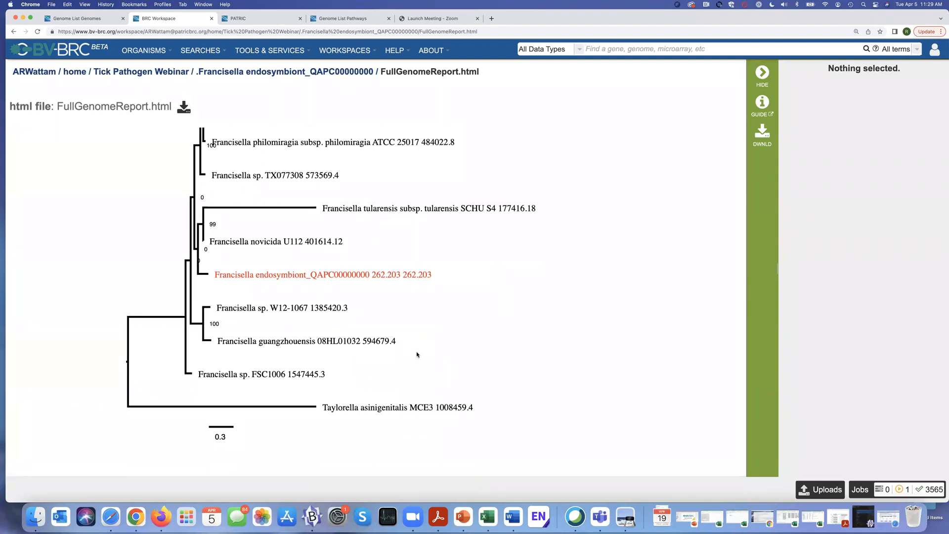
Step: Look through the report's References section below the phylogenetic tree
scroll(422, 330, "down", 6)
scroll(422, 330, "down", 4)
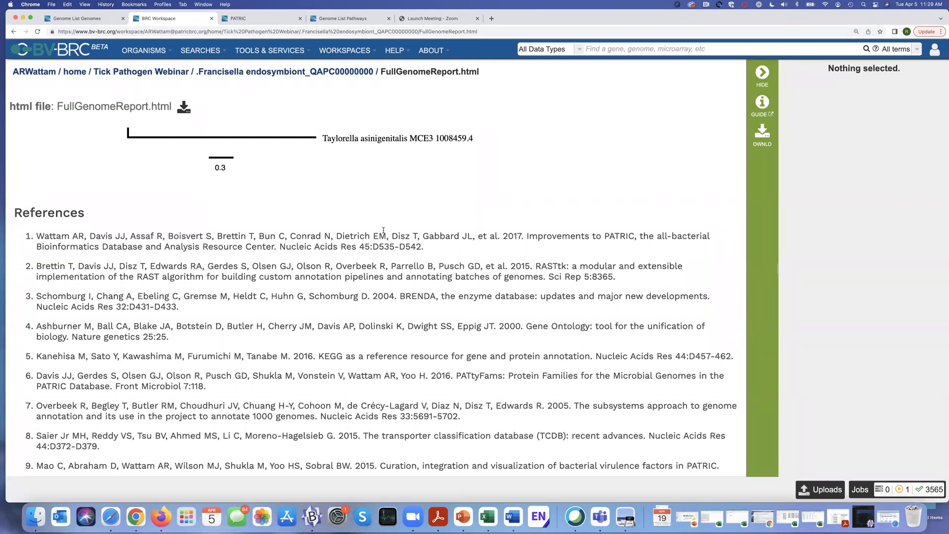
scroll(384, 232, "up", 6)
scroll(381, 243, "down", 4)
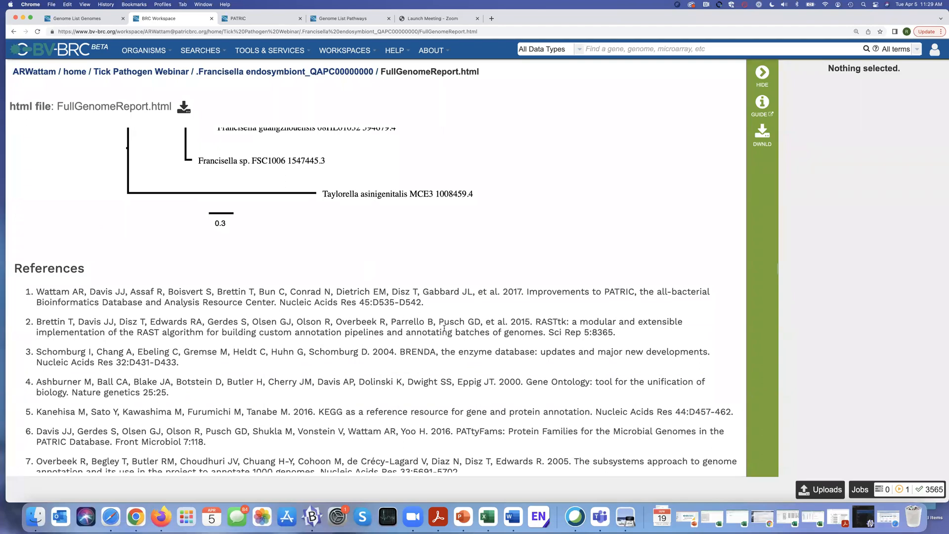
scroll(444, 328, "down", 2)
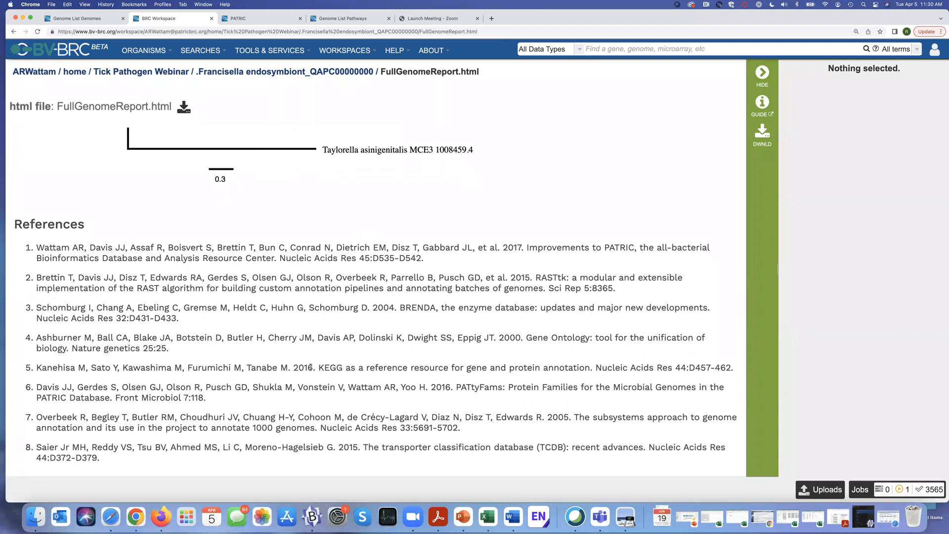
scroll(319, 364, "down", 3)
scroll(311, 368, "up", 2)
scroll(312, 368, "up", 5)
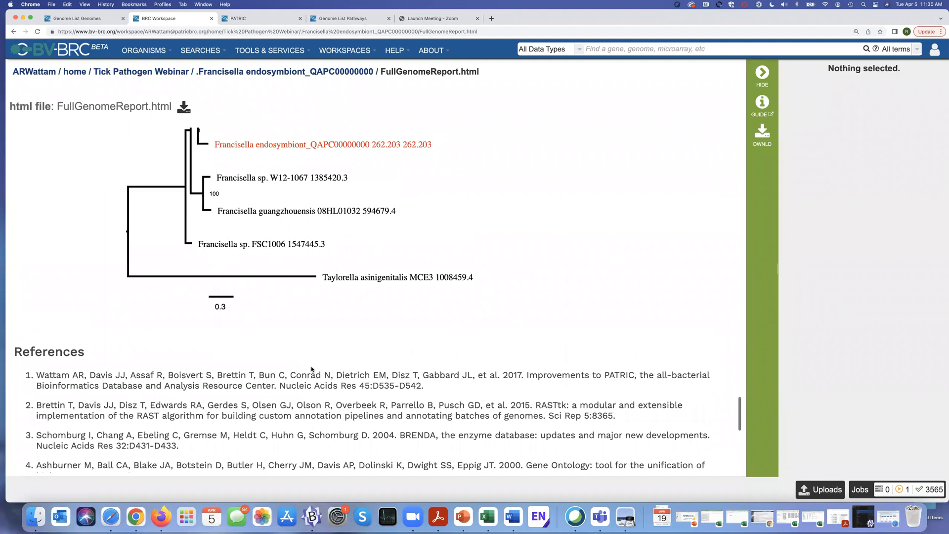
scroll(311, 366, "up", 1)
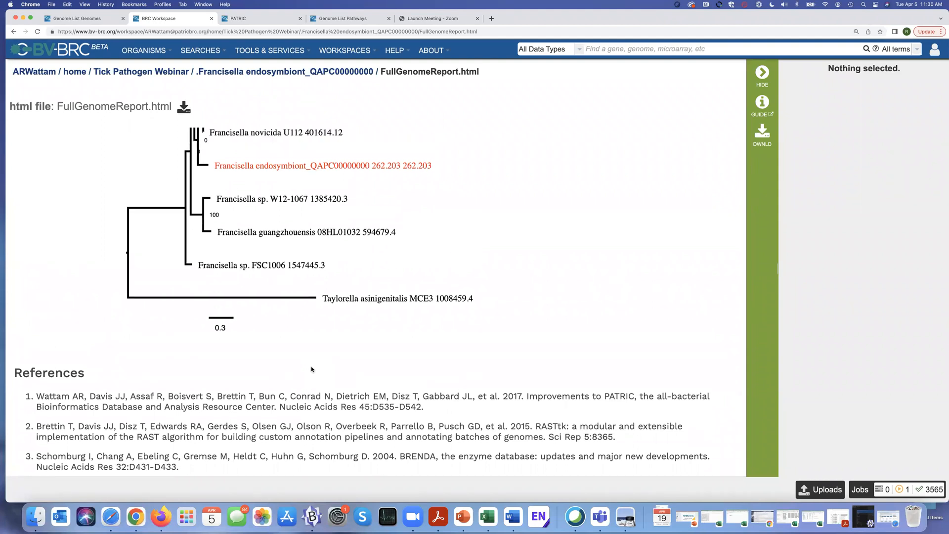
Step: Revisit the report's Specialty Genes, Subsystem Analysis, circular genome display and annotation sections, going back up to the Assembly Details table
scroll(312, 369, "up", 15)
scroll(312, 369, "up", 9)
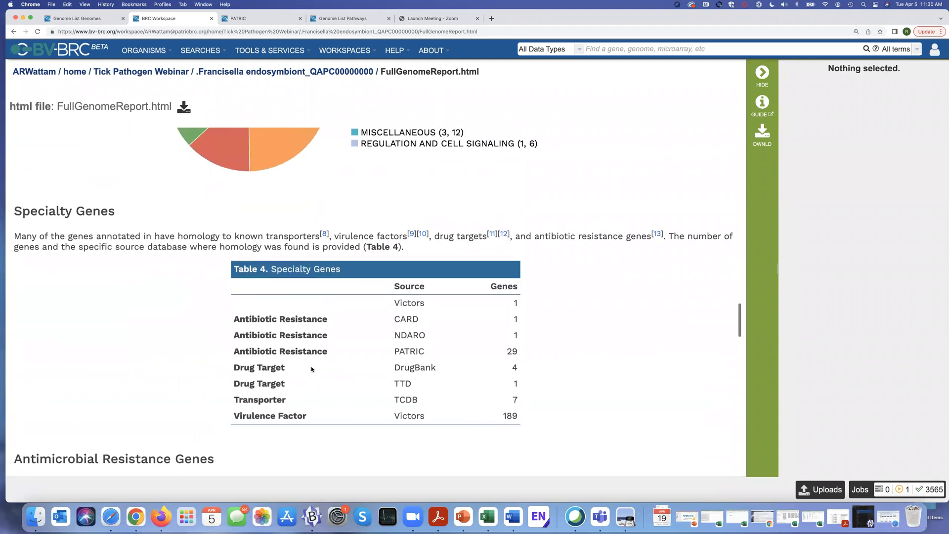
scroll(311, 369, "up", 10)
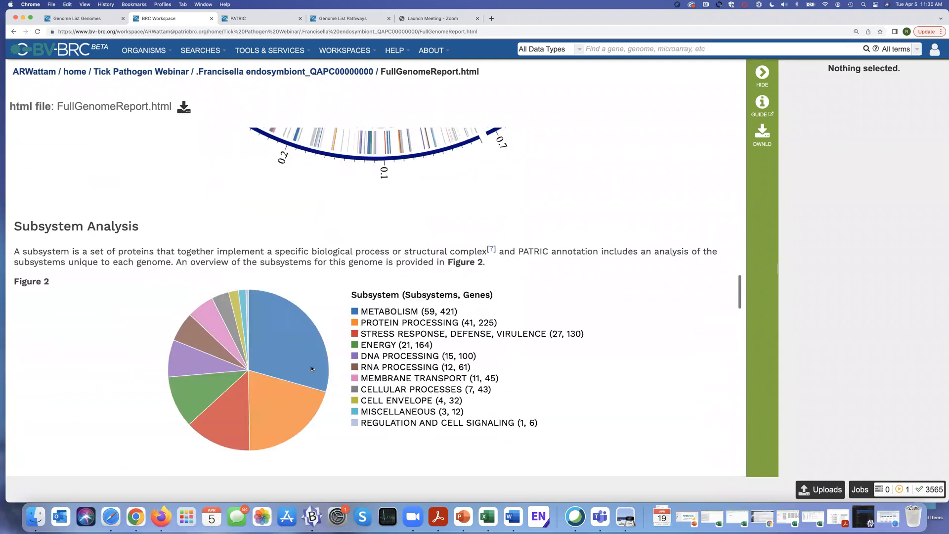
scroll(317, 364, "down", 4)
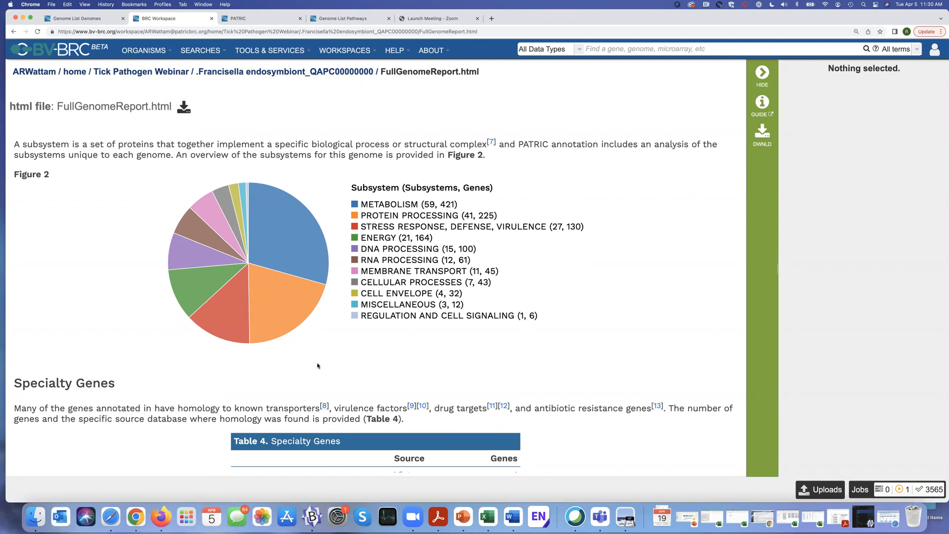
scroll(233, 381, "up", 10)
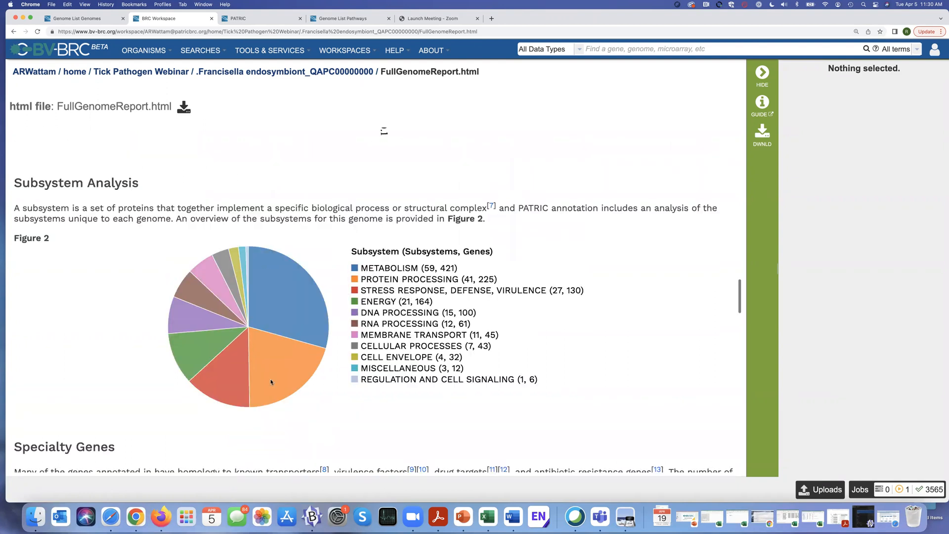
scroll(326, 321, "up", 15)
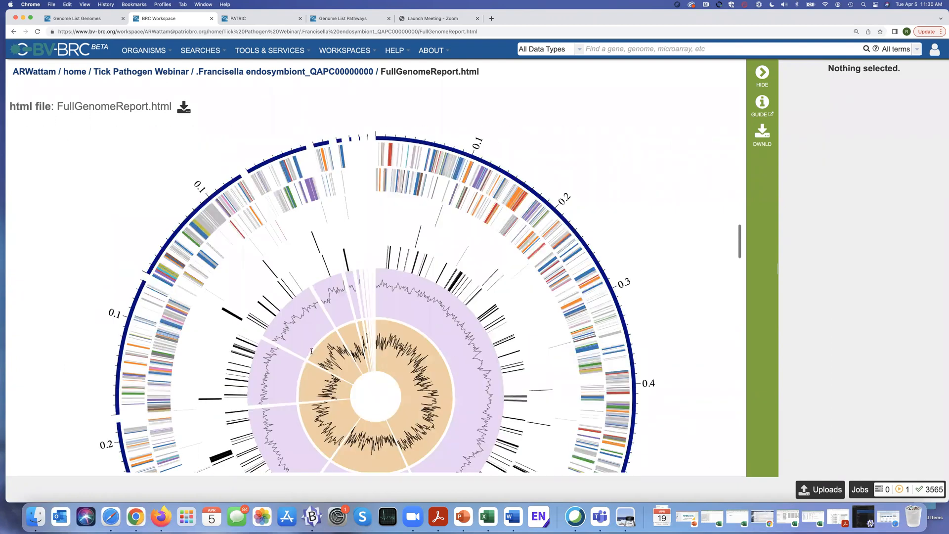
scroll(347, 282, "up", 8)
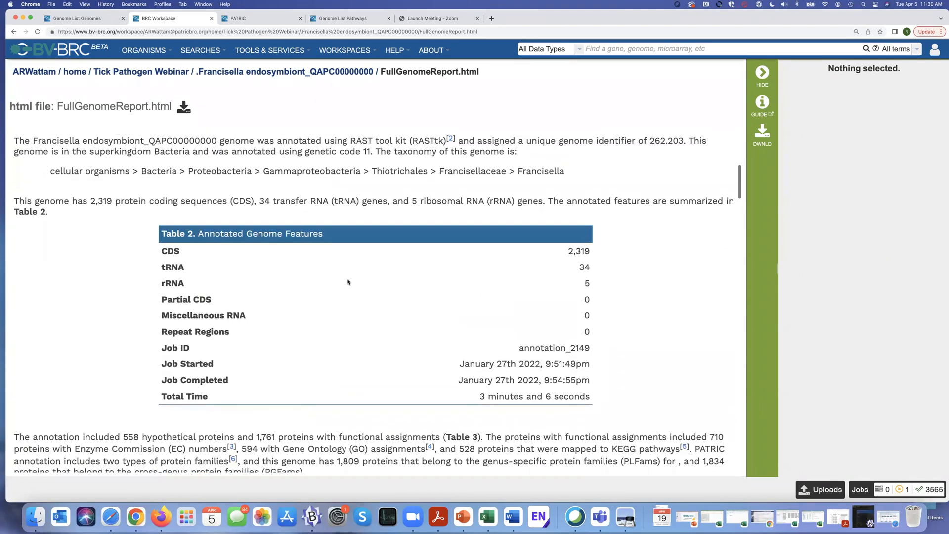
scroll(348, 282, "up", 3)
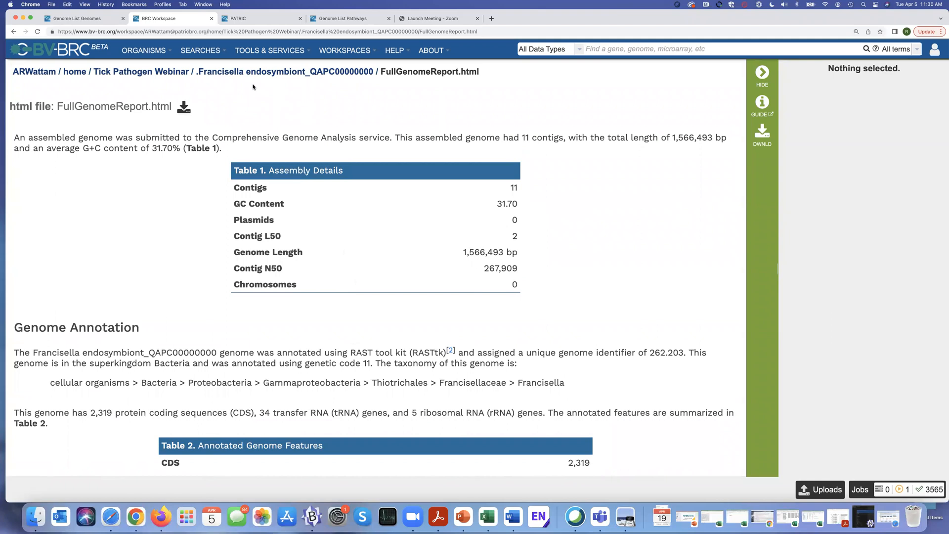
Step: Run the Similar Genome Finder on the private genome Francisella endosymbiont_QAPC00000000 against all public genomes, keeping the default parameters
left_click(271, 51)
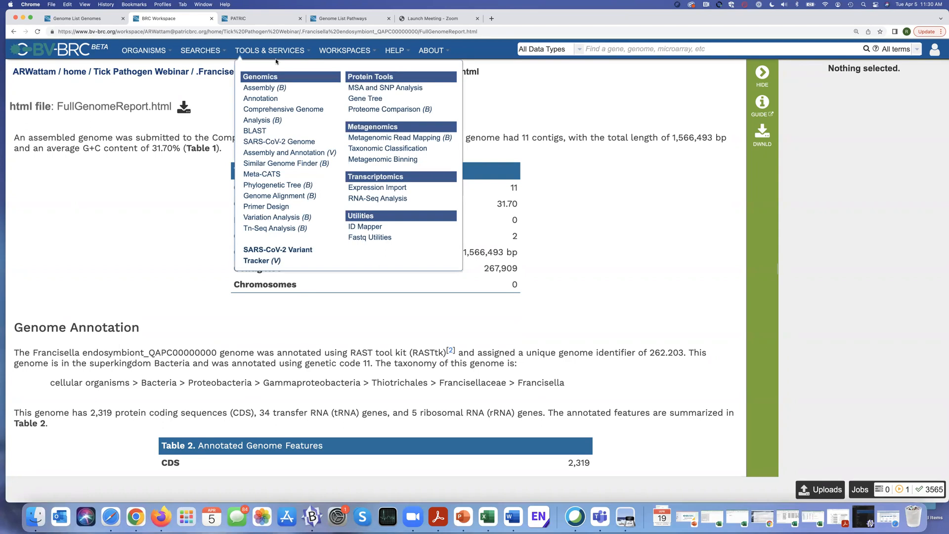
left_click(287, 164)
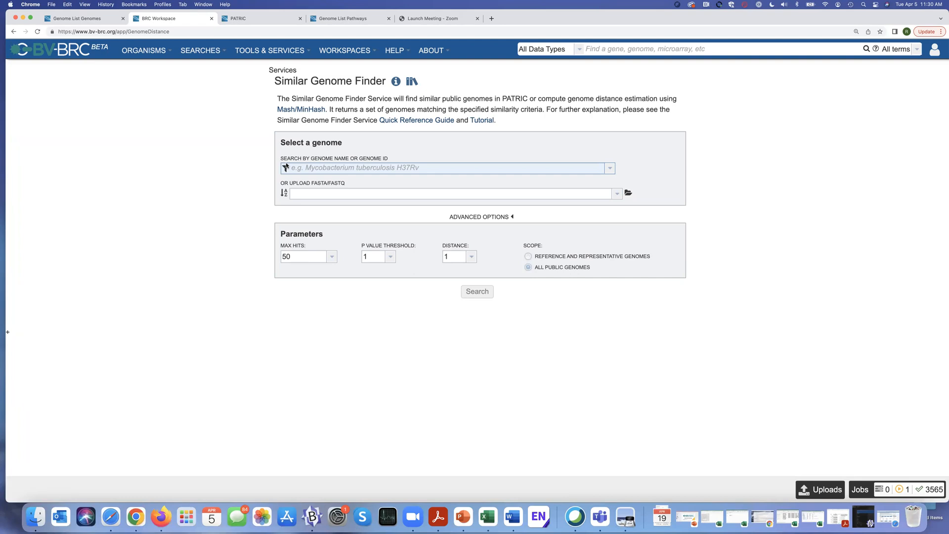
left_click(296, 167)
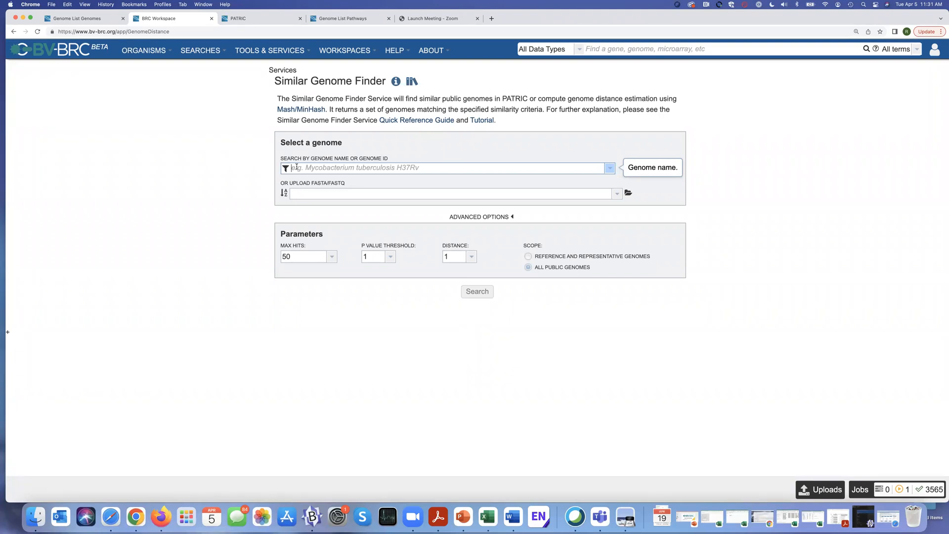
type("Francise")
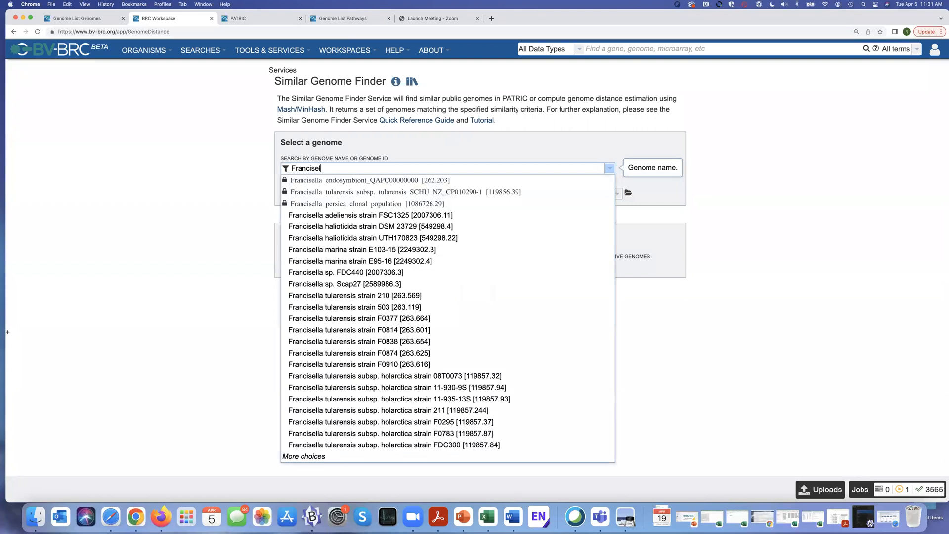
type("l")
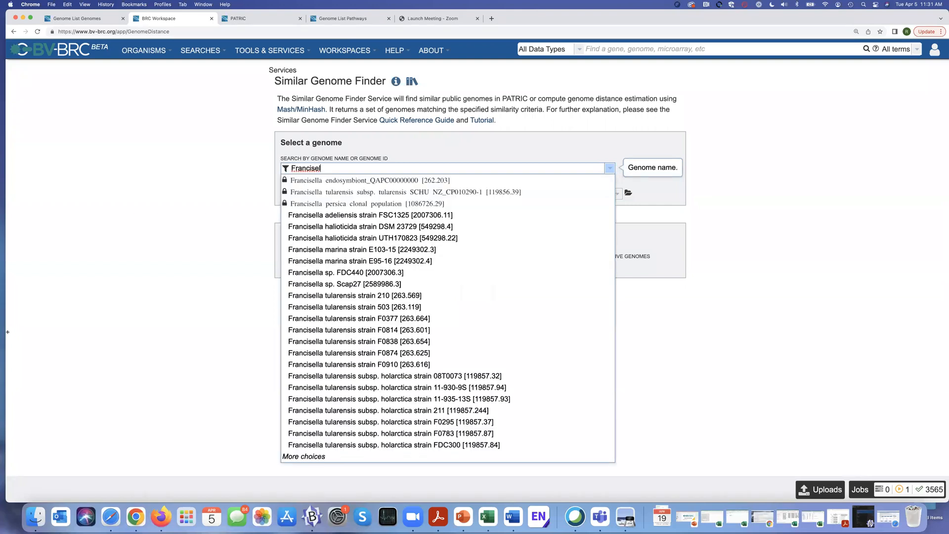
left_click(305, 180)
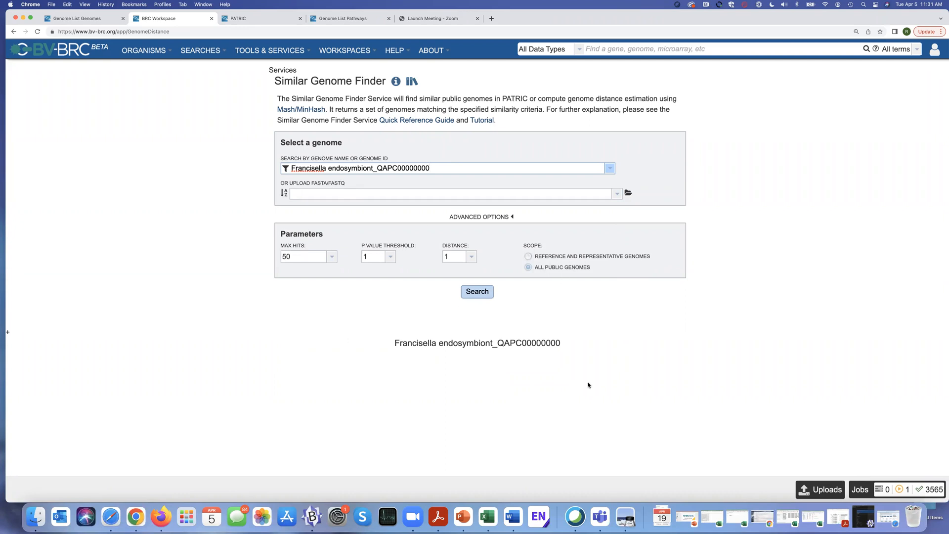
left_click(477, 292)
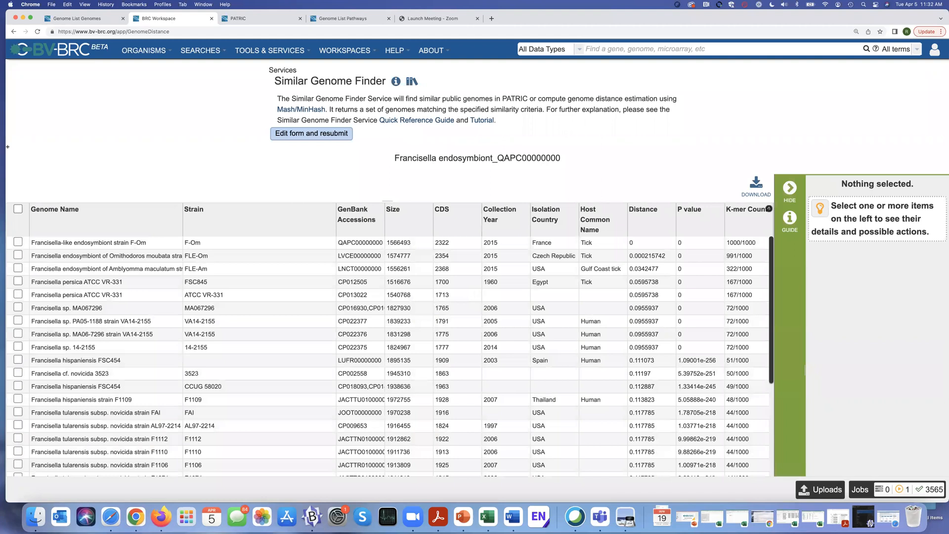
Step: Check the F-Om match briefly, and select the FLE-Om match instead to review its sequencing, genome quality, isolate and host metadata
left_click(18, 242)
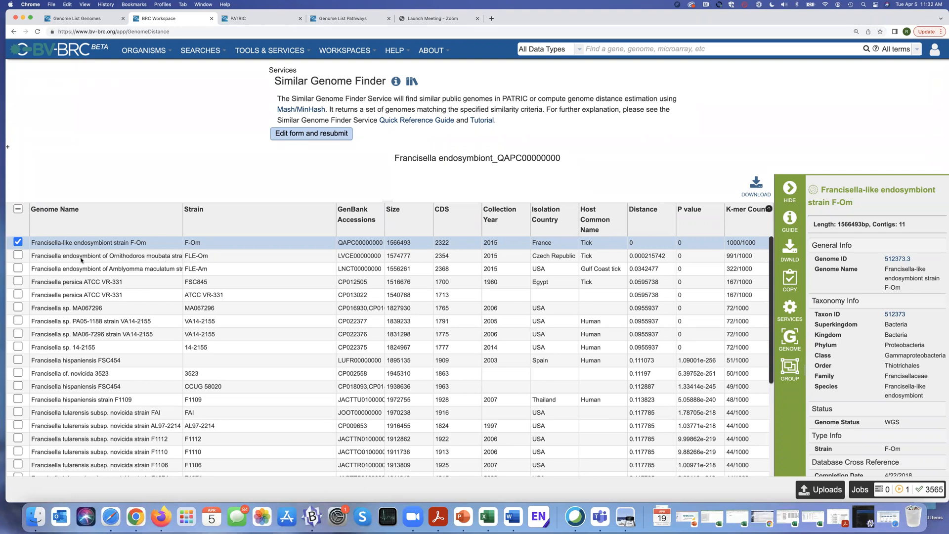
left_click(19, 242)
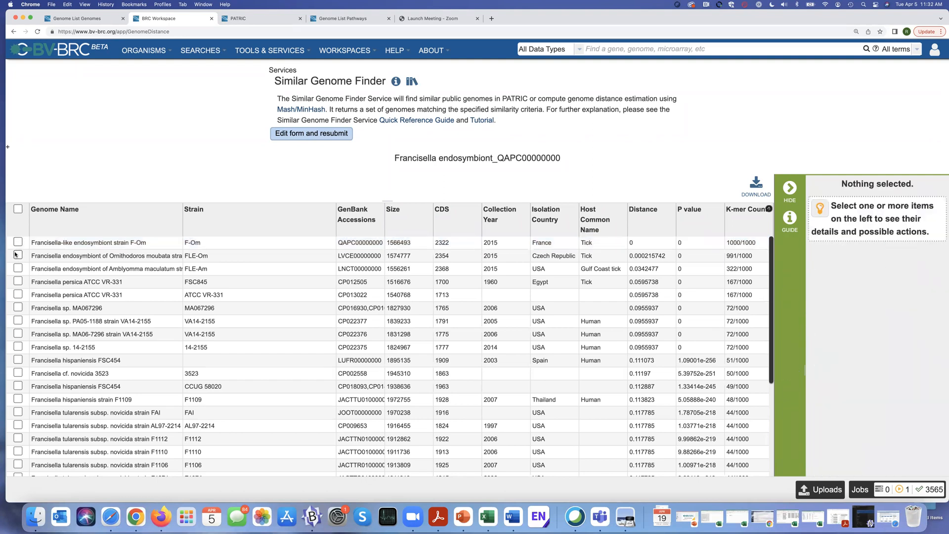
left_click(18, 254)
scroll(868, 378, "down", 10)
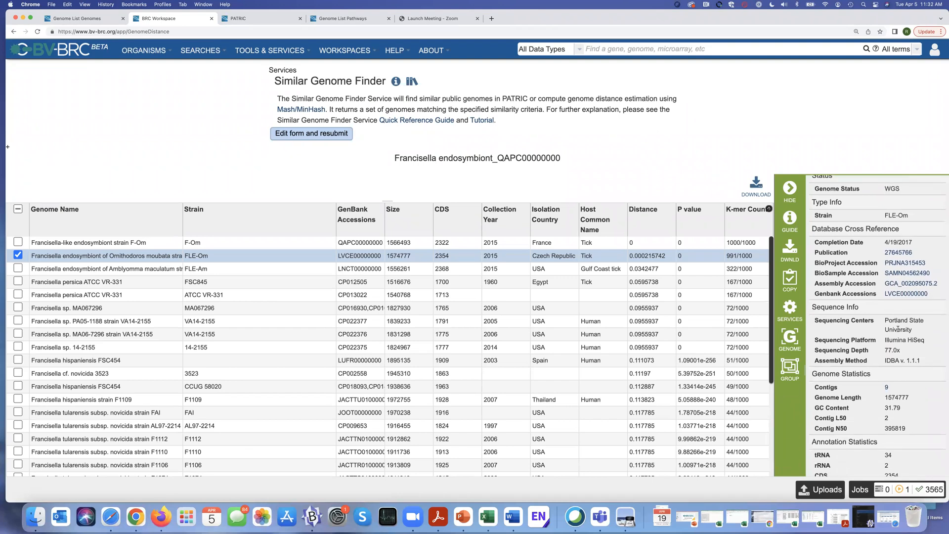
scroll(853, 347, "down", 9)
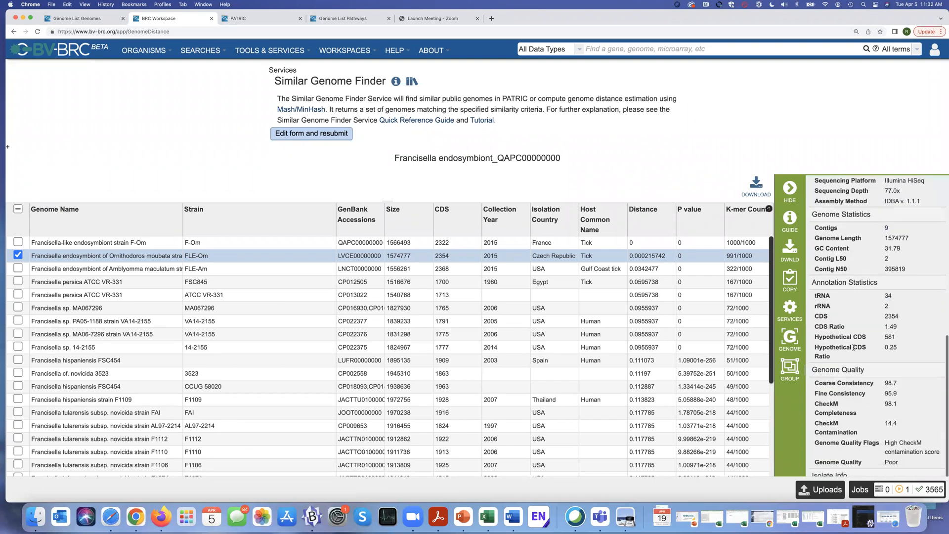
scroll(853, 347, "down", 5)
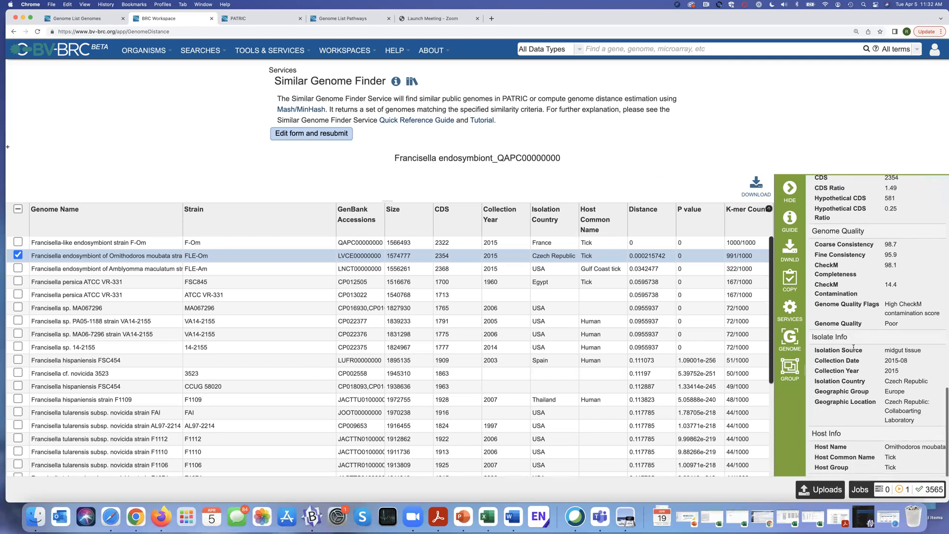
scroll(854, 348, "down", 1)
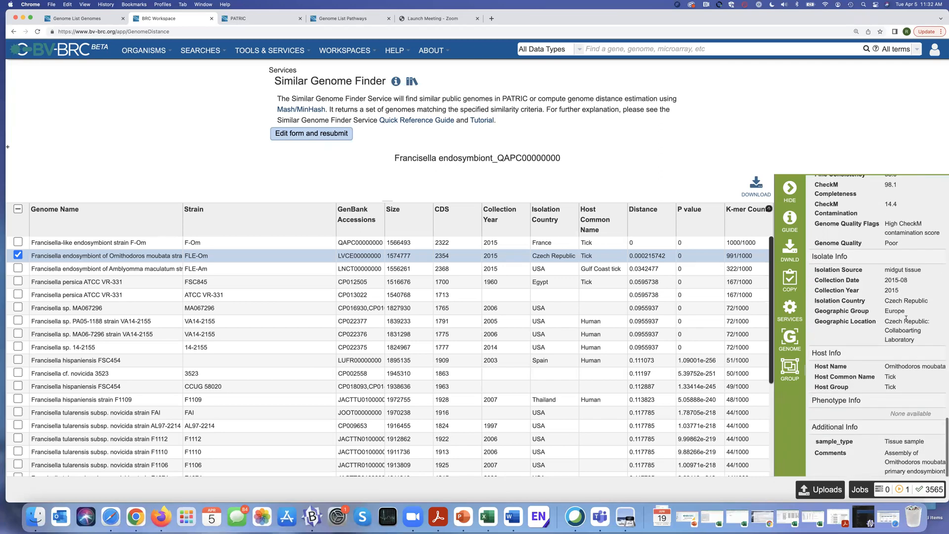
scroll(900, 316, "up", 3)
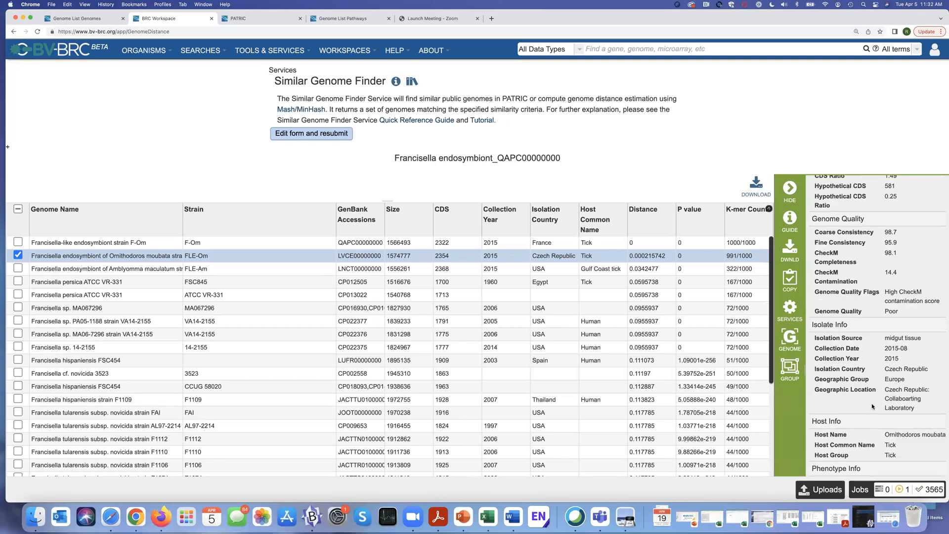
Step: Select the FLE-Am match in place of FLE-Om and review its sequencing, genome statistics, quality, isolate and host metadata
scroll(873, 387, "down", 1)
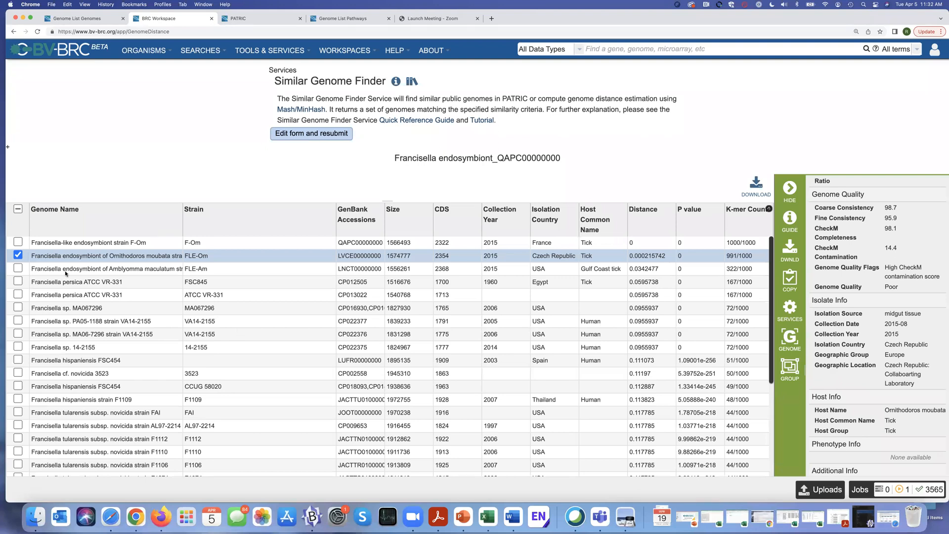
left_click(18, 268)
left_click(18, 254)
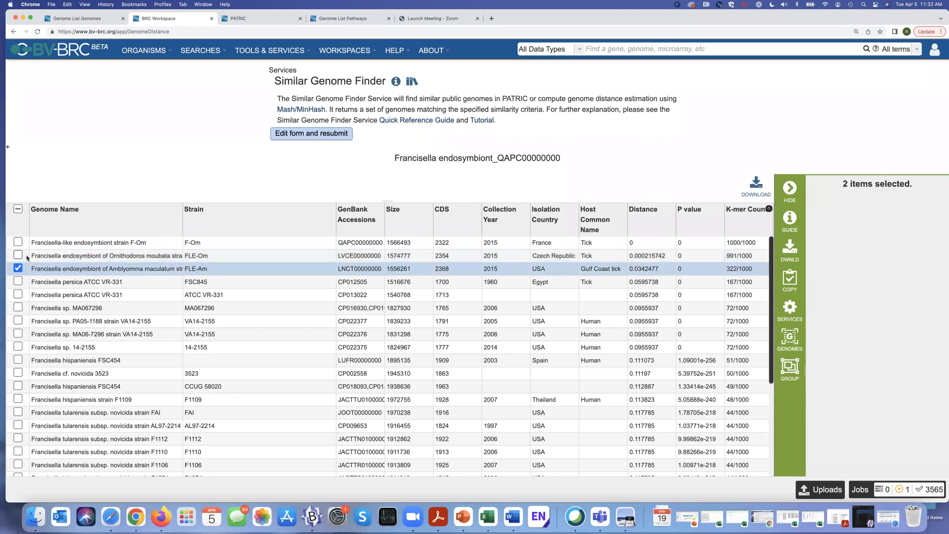
scroll(902, 415, "down", 6)
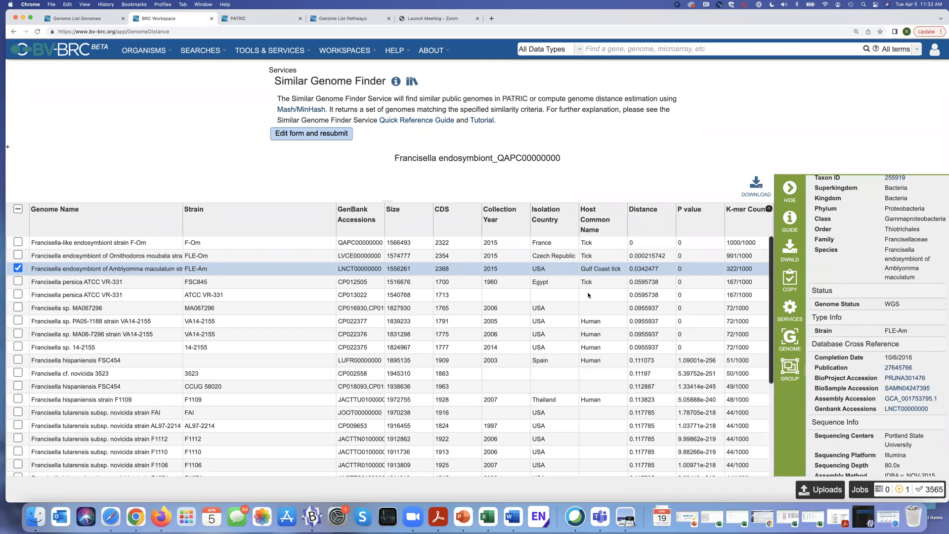
scroll(890, 395, "down", 5)
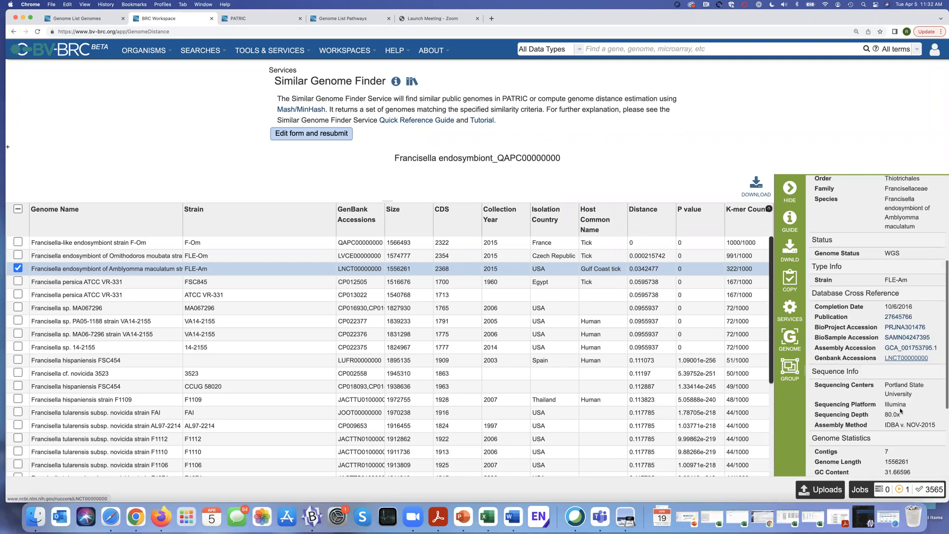
scroll(901, 409, "down", 7)
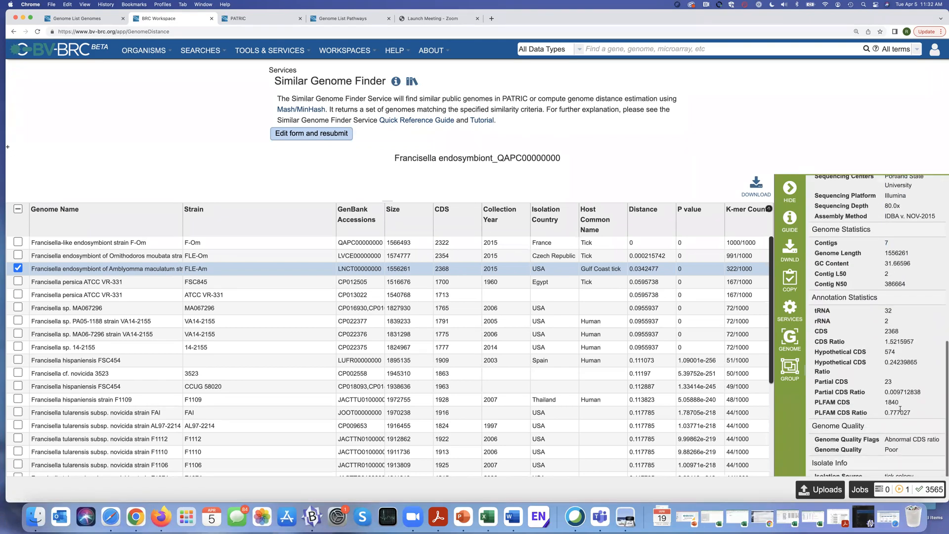
scroll(900, 409, "down", 1)
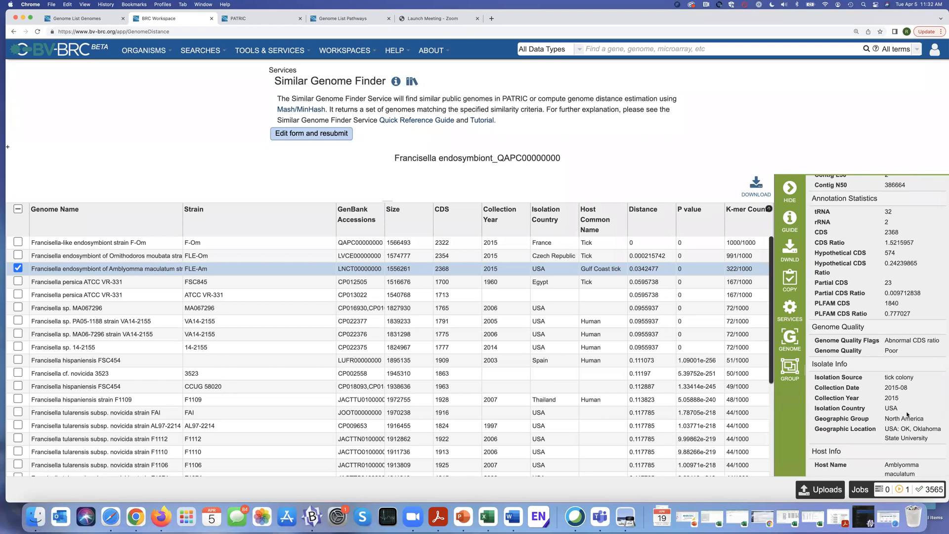
Step: Select only the Francisella persica ATCC VR-331 match with strain FSC845 and review its sequencing, quality, isolate and host metadata
left_click(18, 281)
left_click(18, 268)
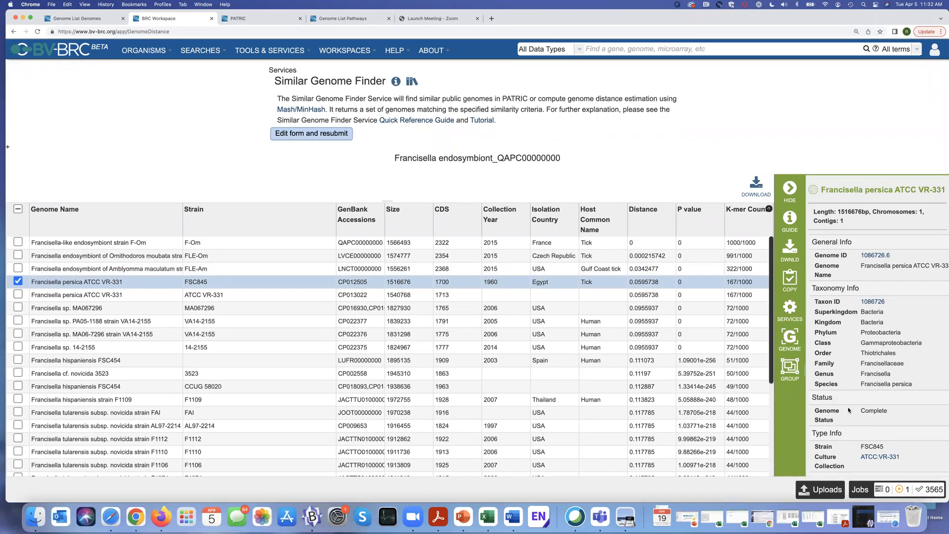
scroll(871, 403, "down", 5)
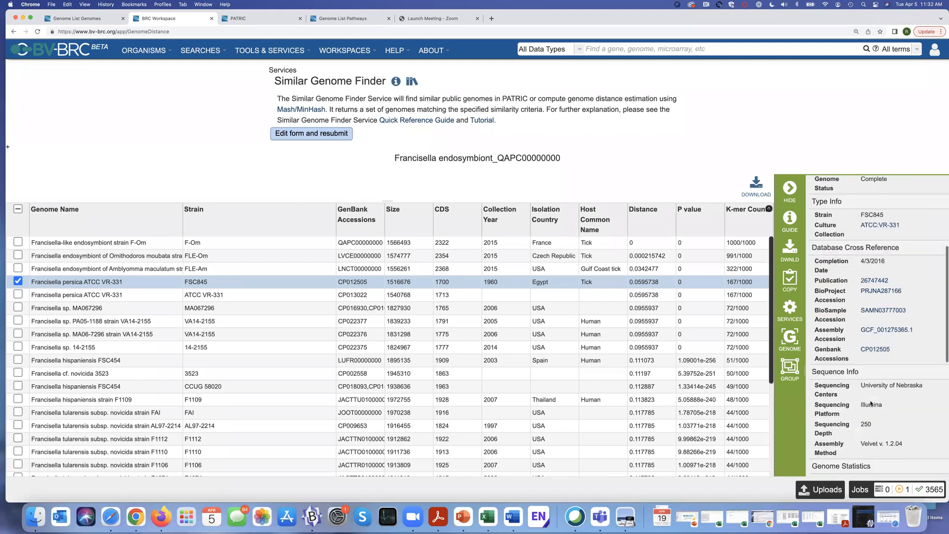
scroll(870, 404, "down", 5)
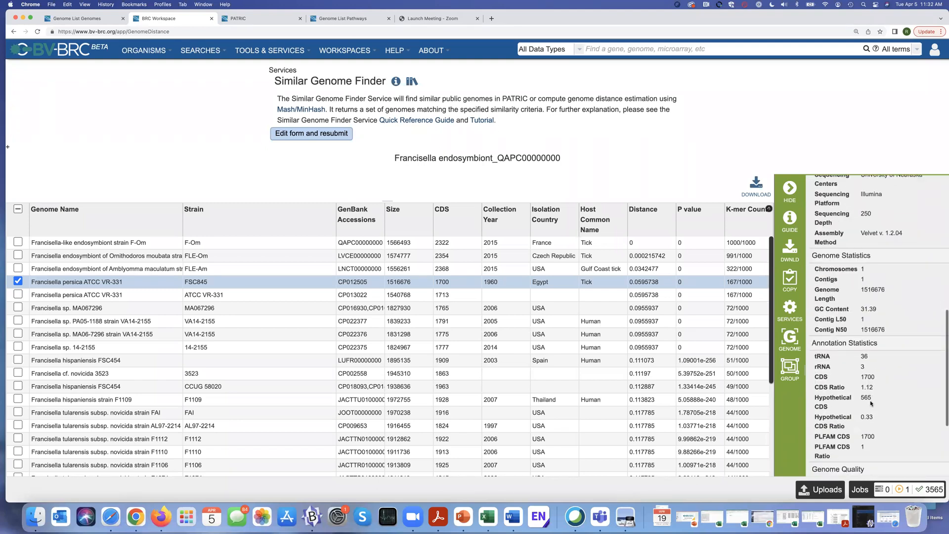
scroll(870, 403, "down", 5)
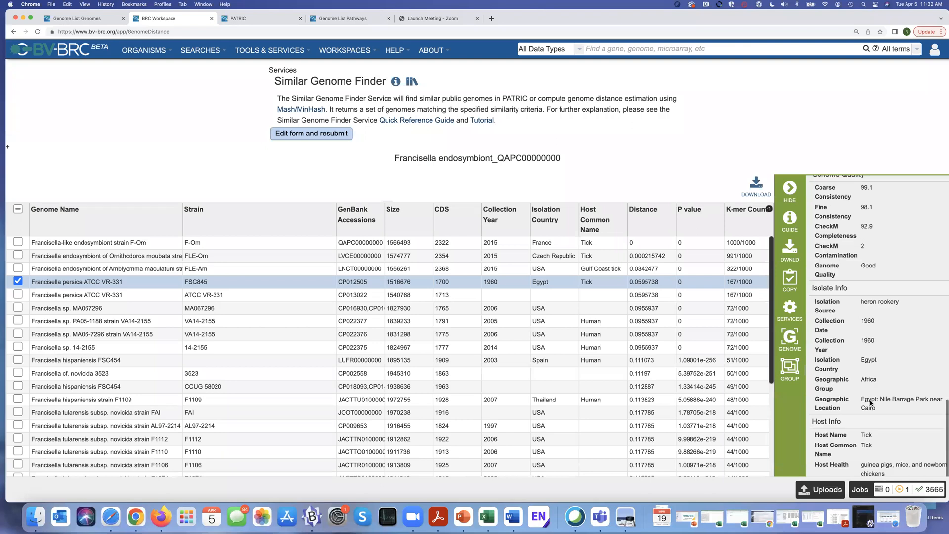
scroll(871, 401, "down", 4)
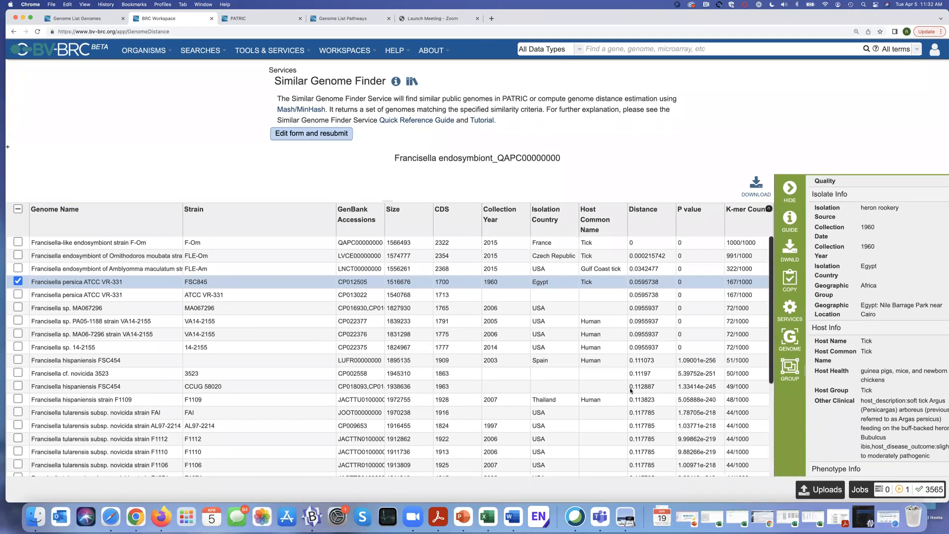
scroll(880, 348, "up", 10)
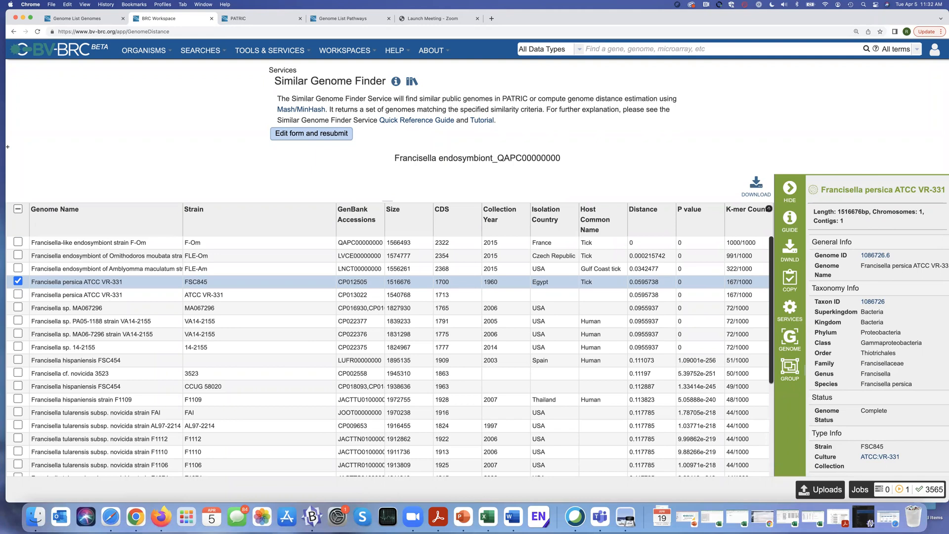
Step: Save the F-Om, FLE-Om, FLE-Am and FSC845 matches as a new group named "Francisella tick genomes" in the Genome Groups folder
left_click(18, 268)
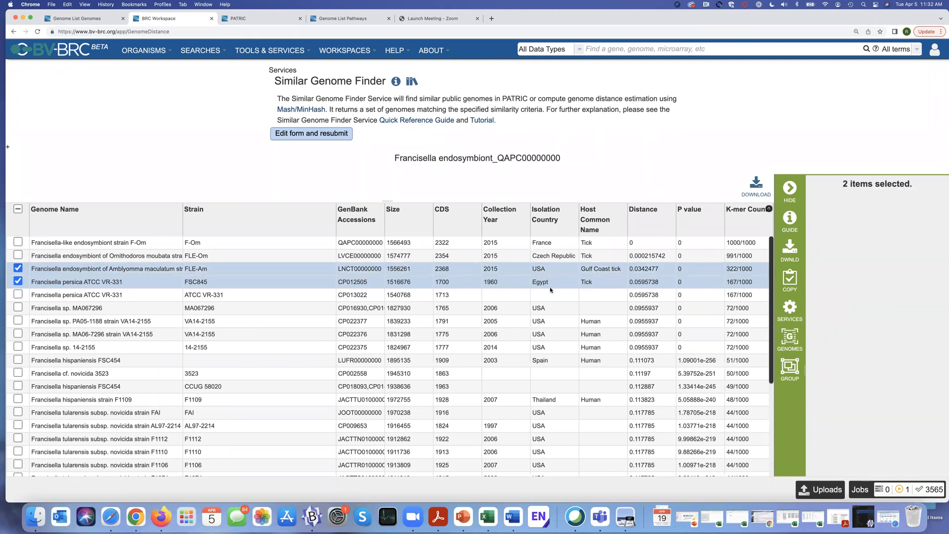
left_click(20, 254)
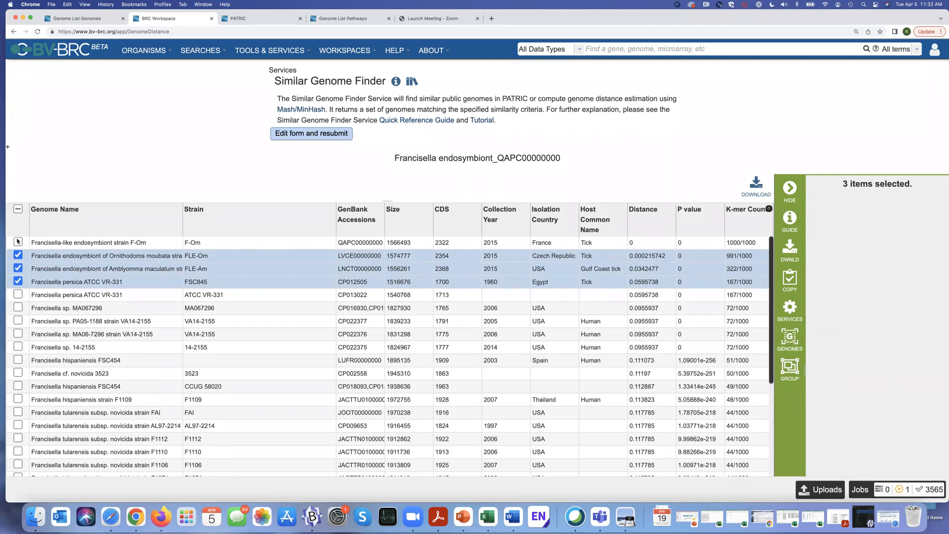
left_click(18, 242)
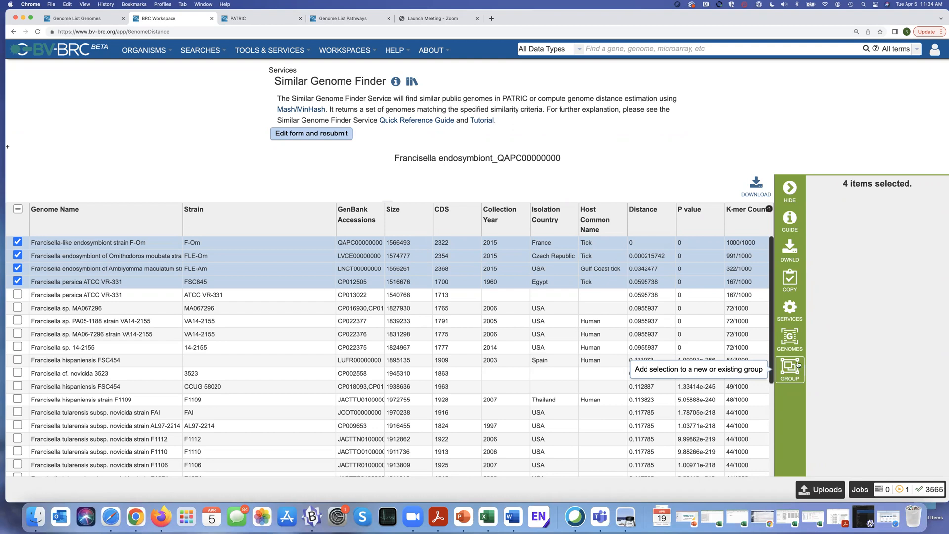
left_click(790, 370)
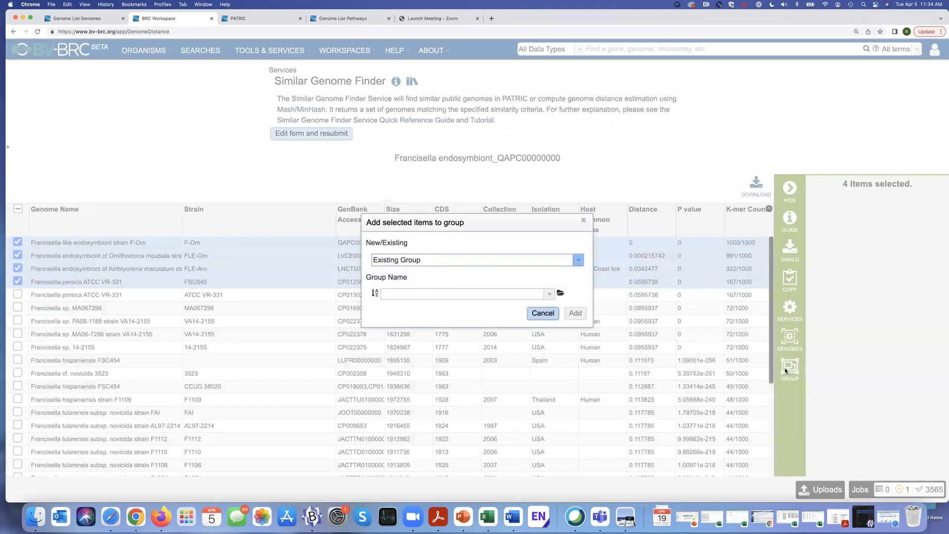
left_click(533, 261)
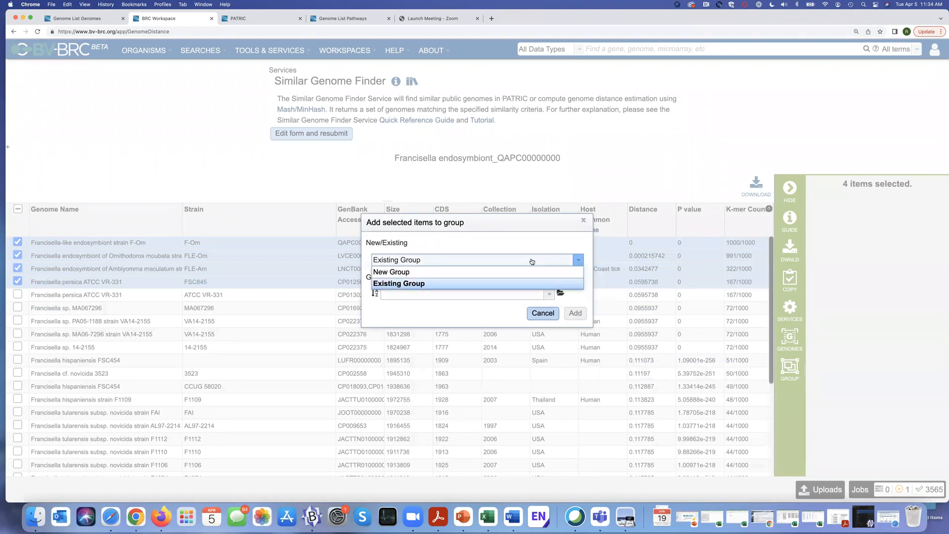
left_click(409, 273)
left_click(388, 328)
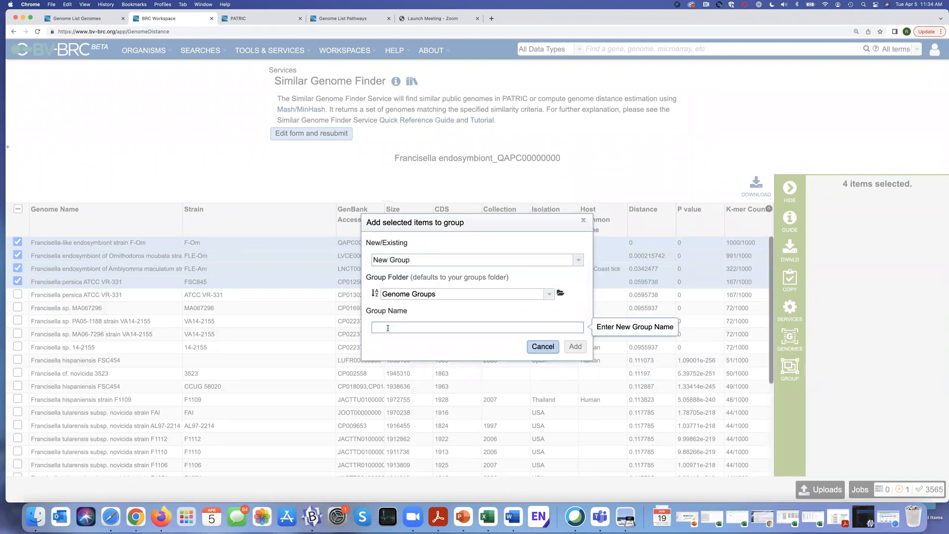
type("Ti")
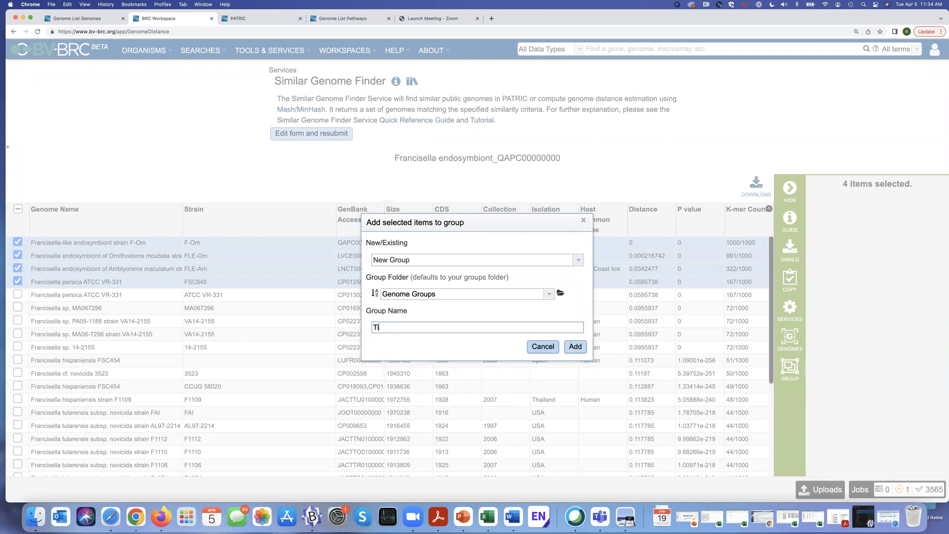
key("BackSpace")
type("Francisella tick genomes")
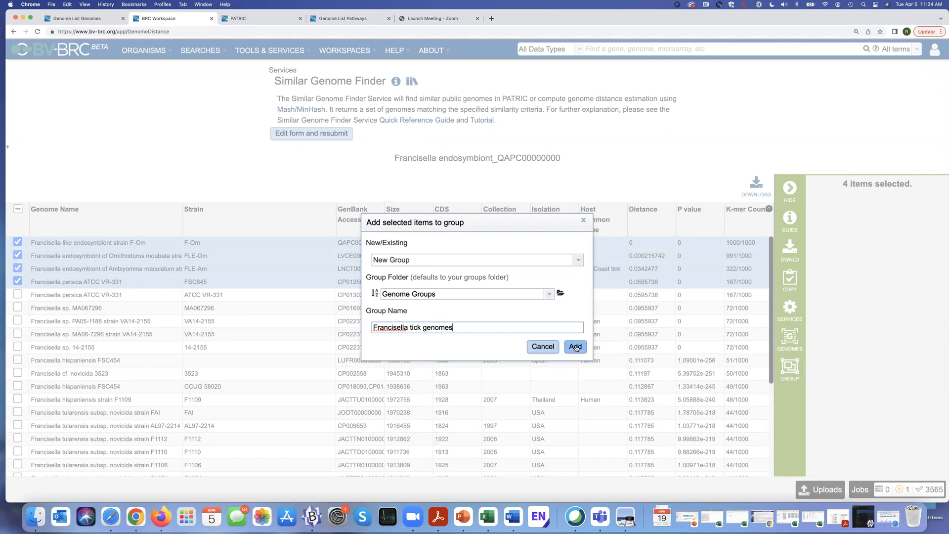
left_click(576, 347)
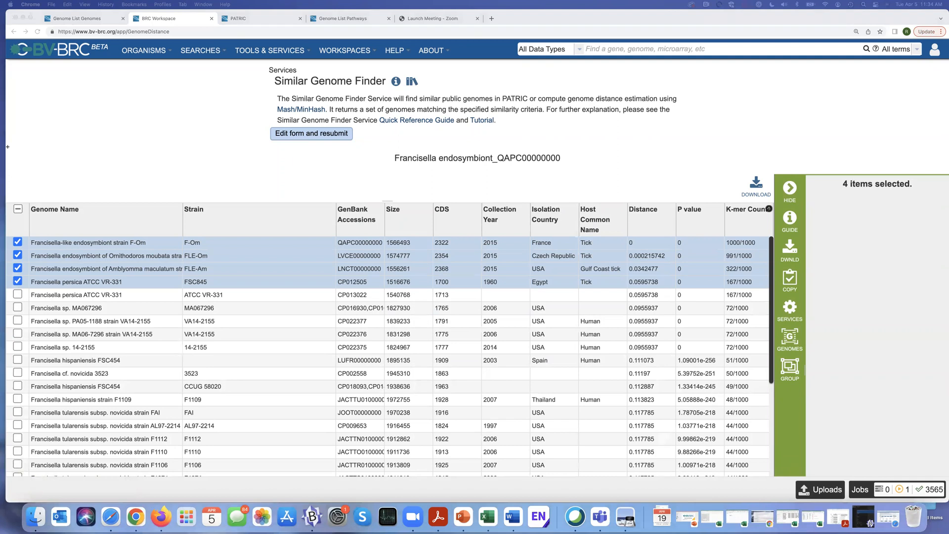
Step: Bring the Duron_phylogenetic_tree_Francisella image into view to examine its mammalian, tick and fish clades, and move it back off screen
left_click_drag(1, 148, 633, 66)
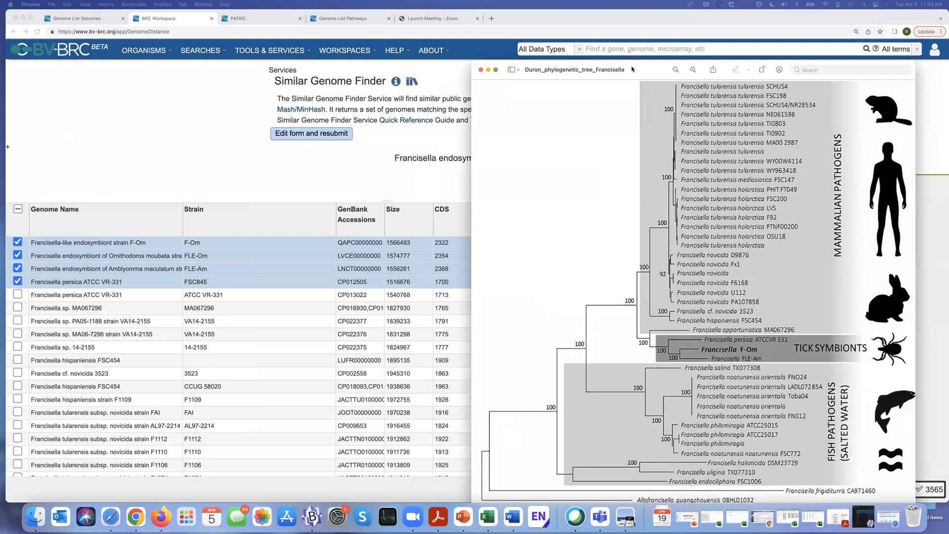
left_click(631, 66)
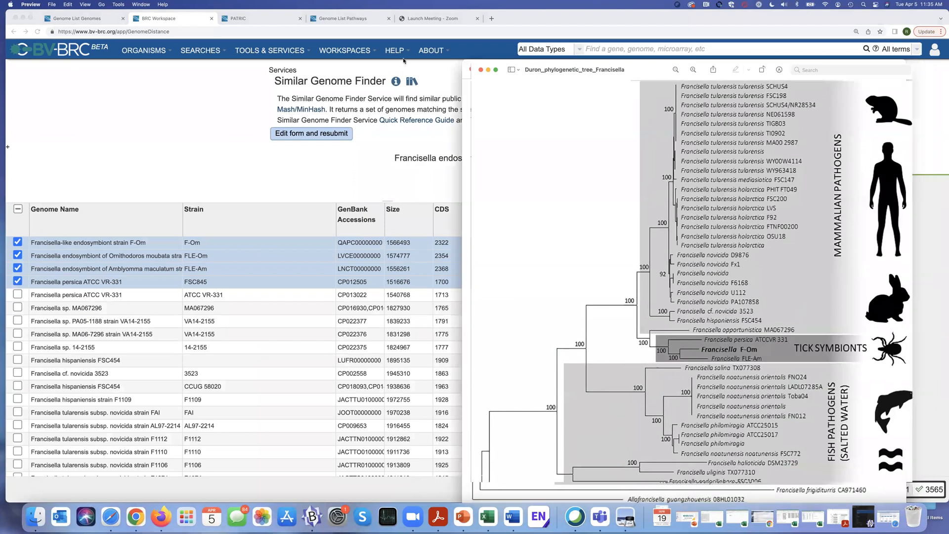
left_click_drag(652, 67, 401, 61)
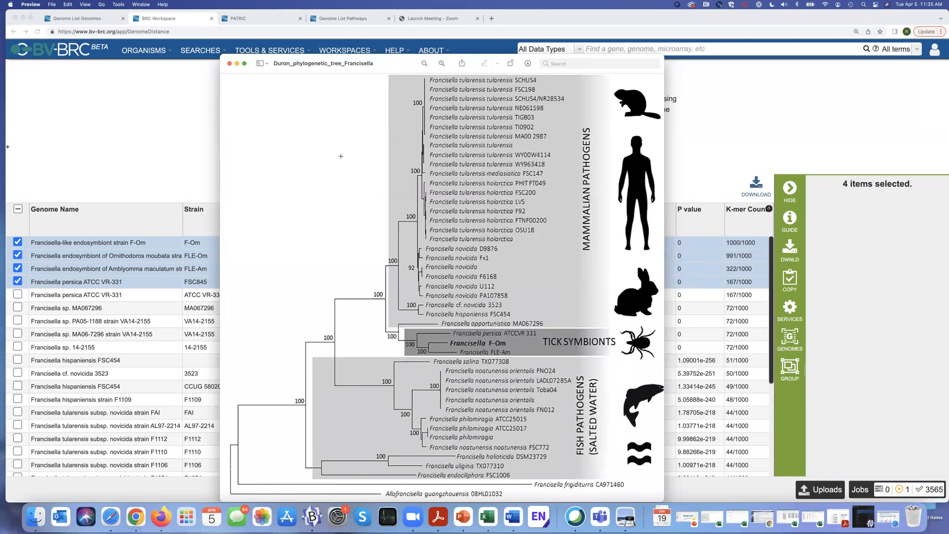
left_click_drag(395, 64, 1, 62)
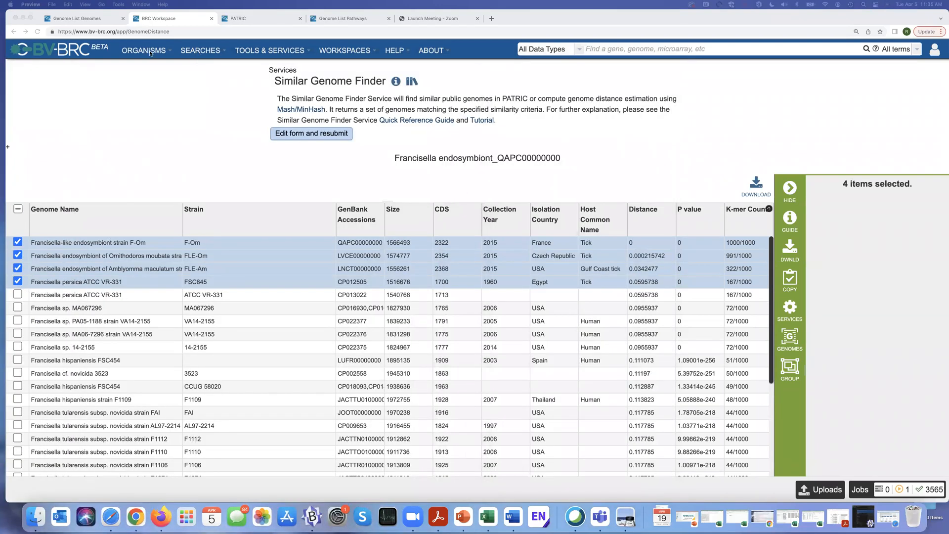
Step: List the genomes of the Francisella taxon and filter them to public ones, briefly trying the Tick host group filter
left_click(150, 53)
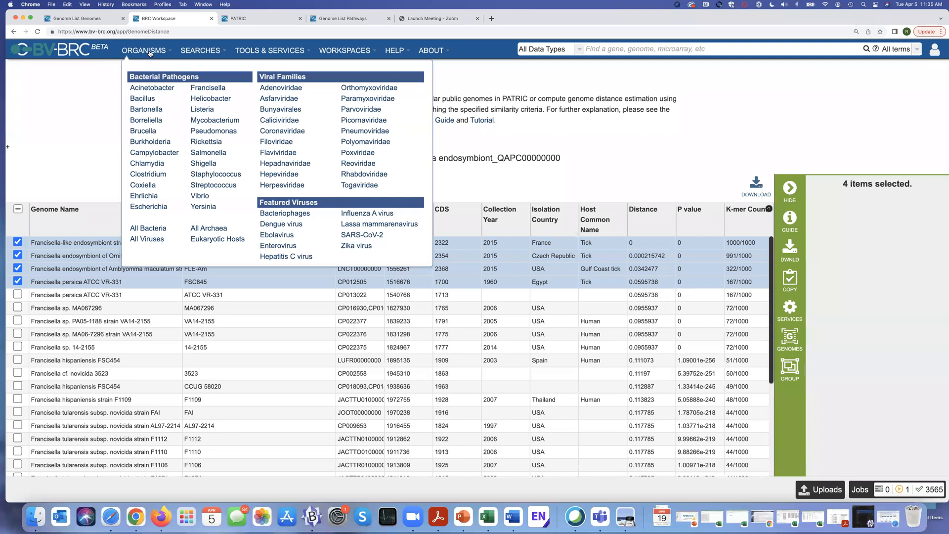
left_click(217, 89)
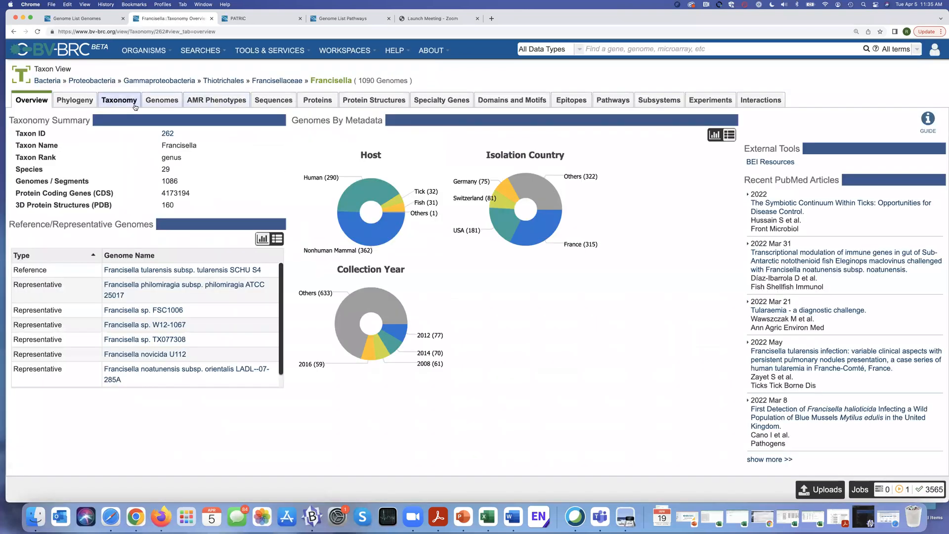
left_click(169, 101)
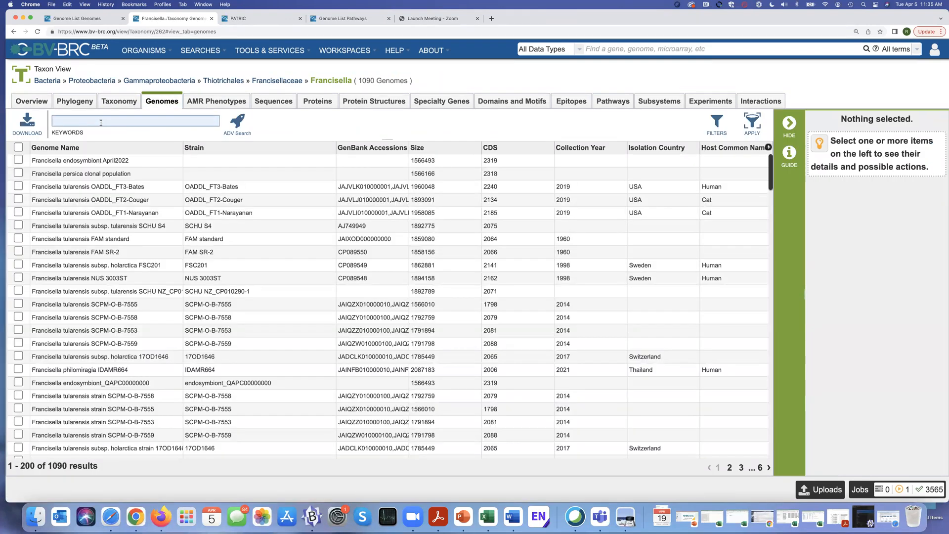
left_click(716, 124)
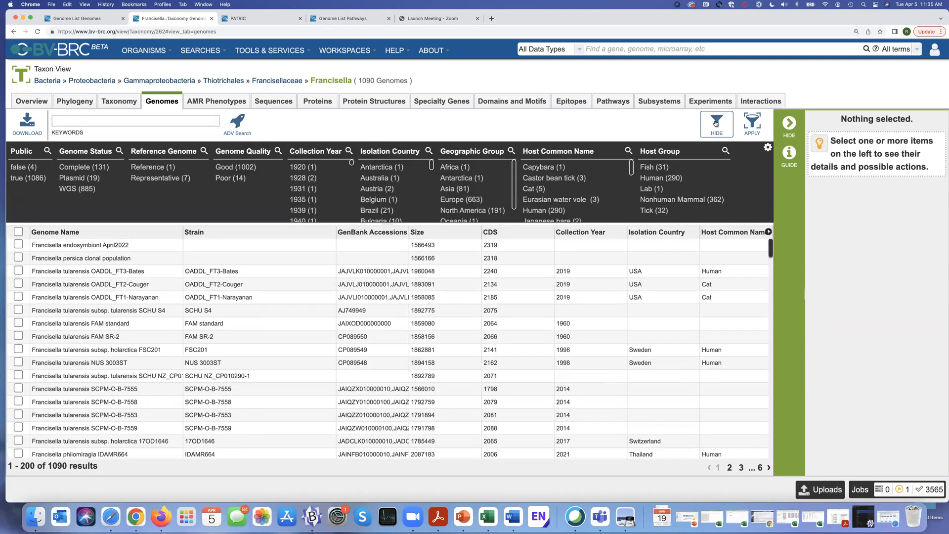
left_click(22, 179)
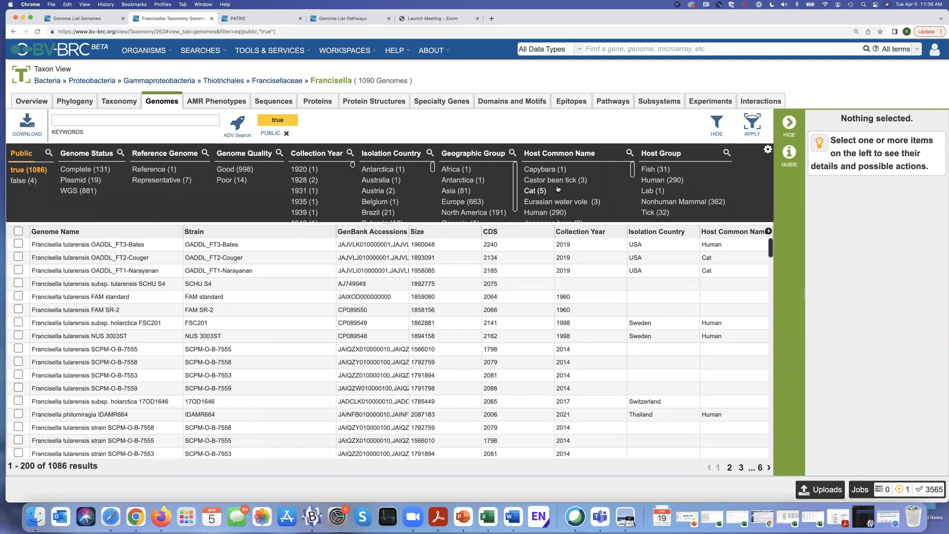
left_click(652, 213)
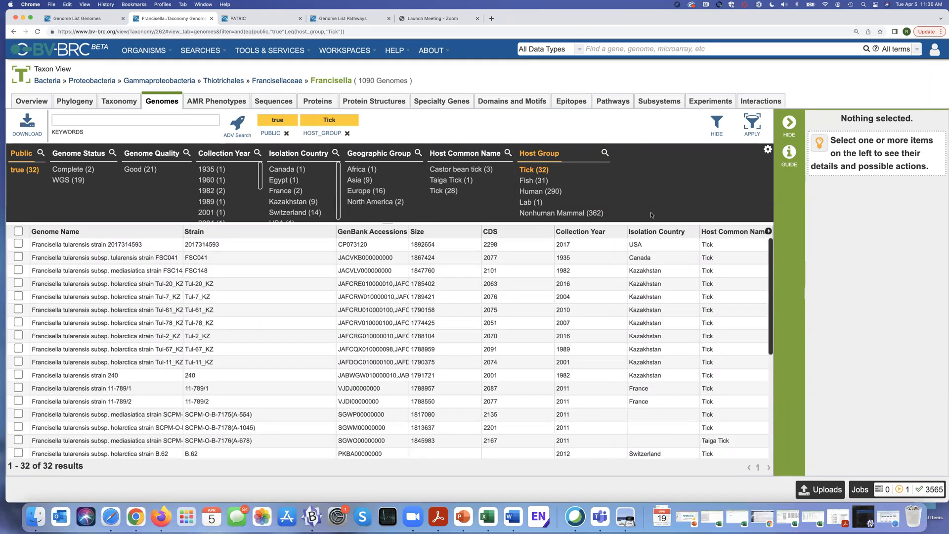
left_click(532, 170)
Step: Search the public Francisella genomes for the keyword FSC198
left_click(137, 122)
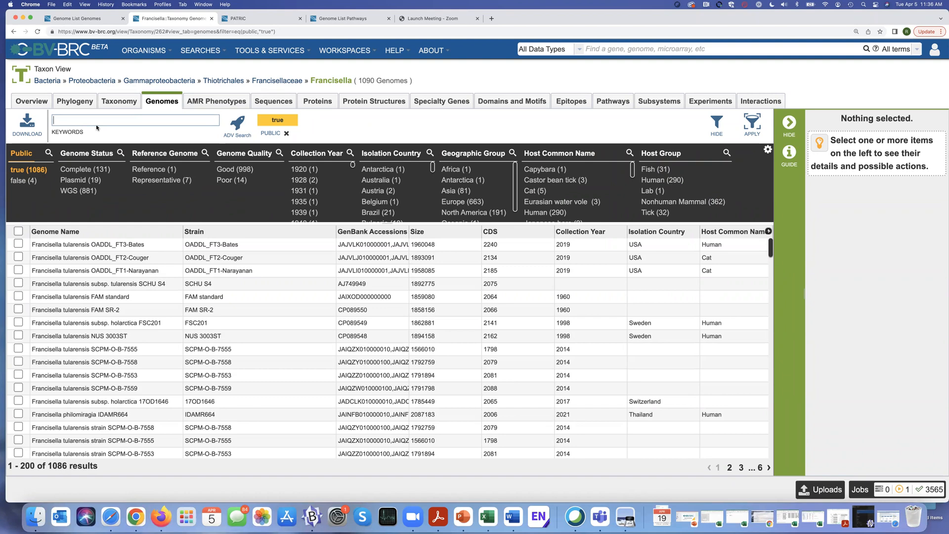
type("FSC198")
key("Return")
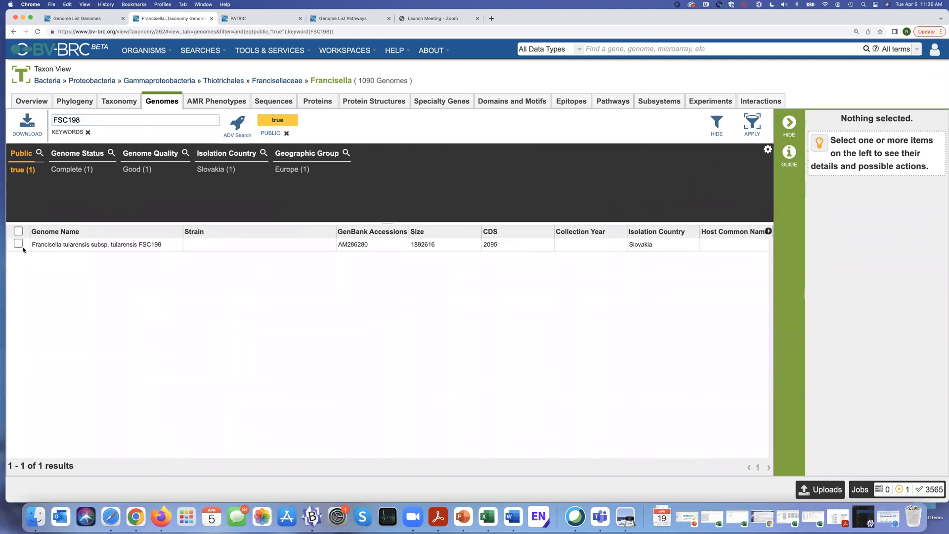
Step: Save the Francisella tularensis subsp. tularensis FSC198 genome as a new group named "Duron Tree group" in the Genome Groups folder
left_click(18, 244)
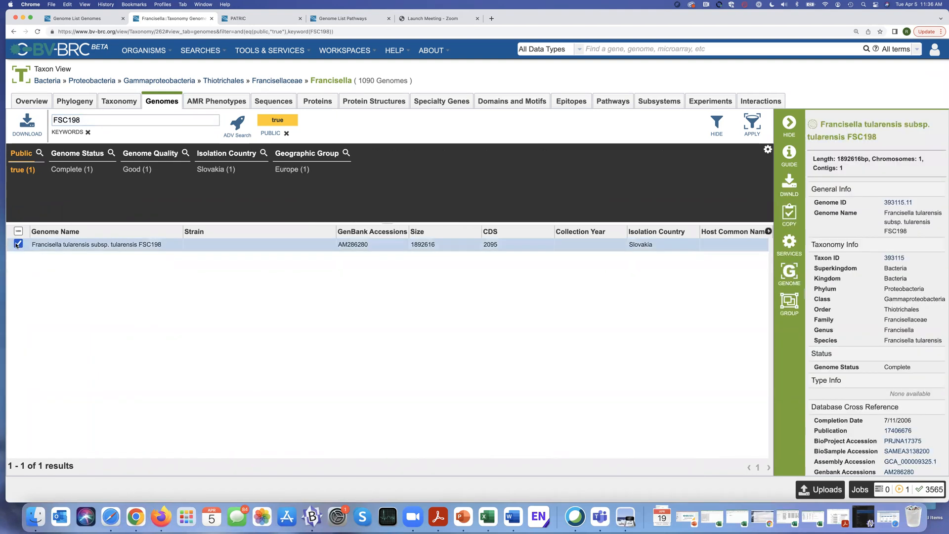
left_click(790, 303)
left_click(573, 258)
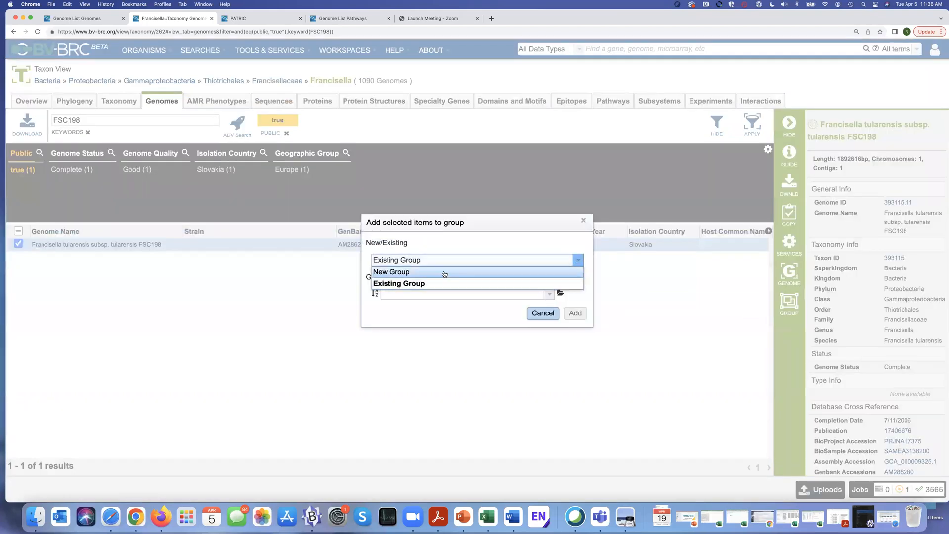
left_click(444, 273)
left_click(391, 328)
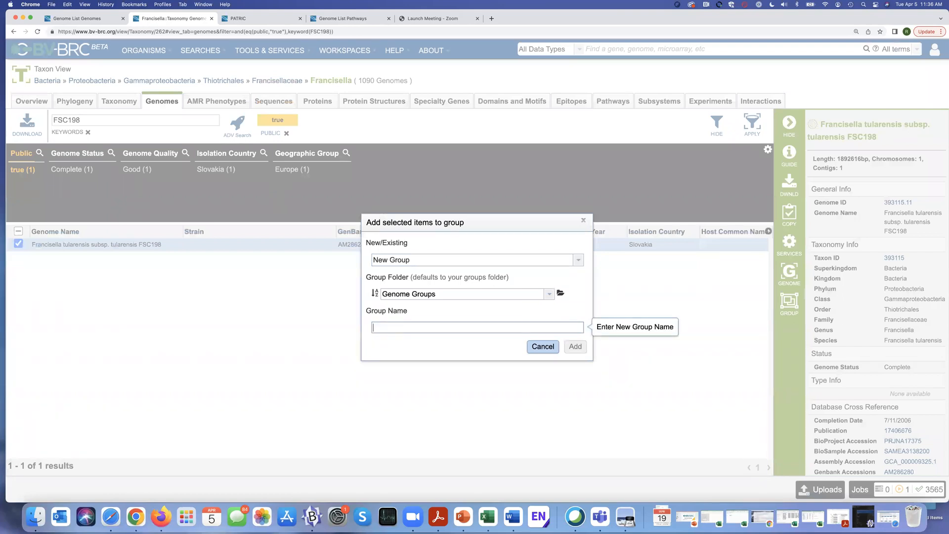
type("Dur")
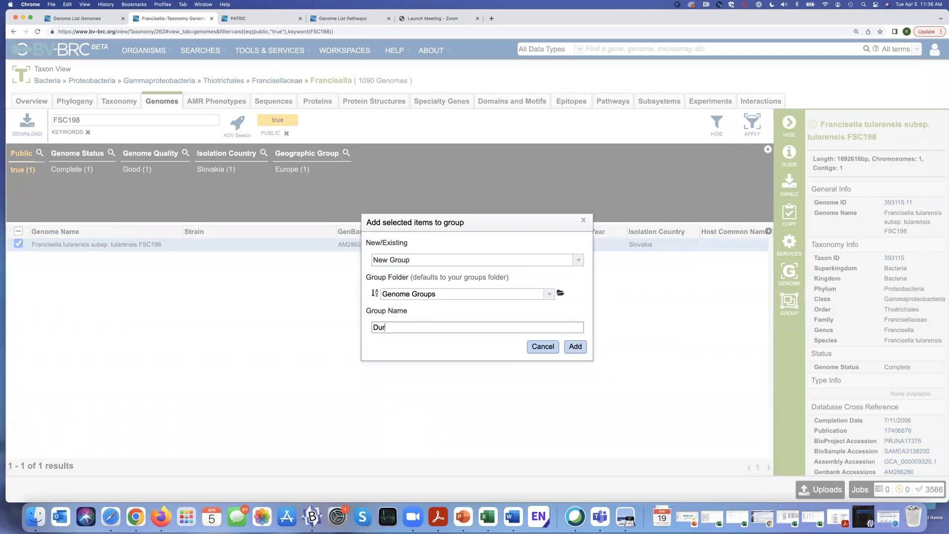
type("on Tree group")
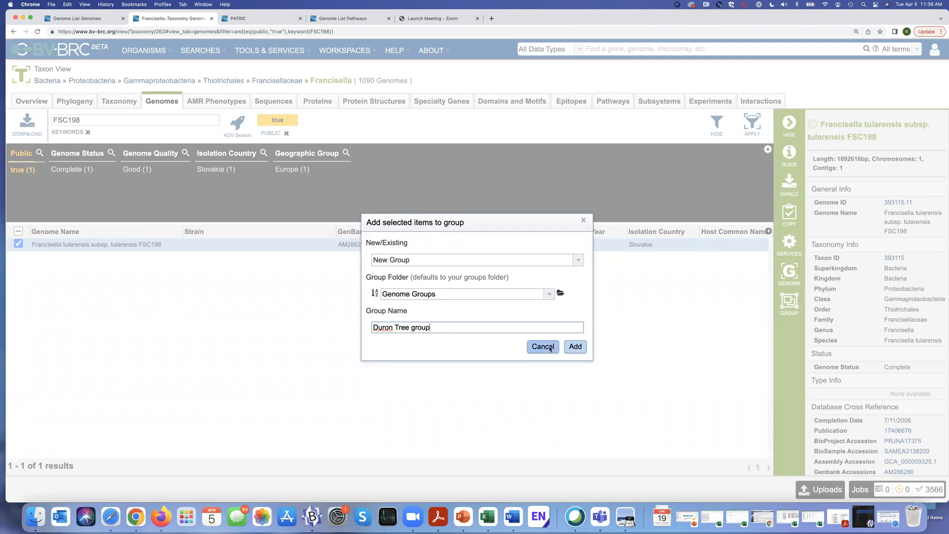
left_click(576, 347)
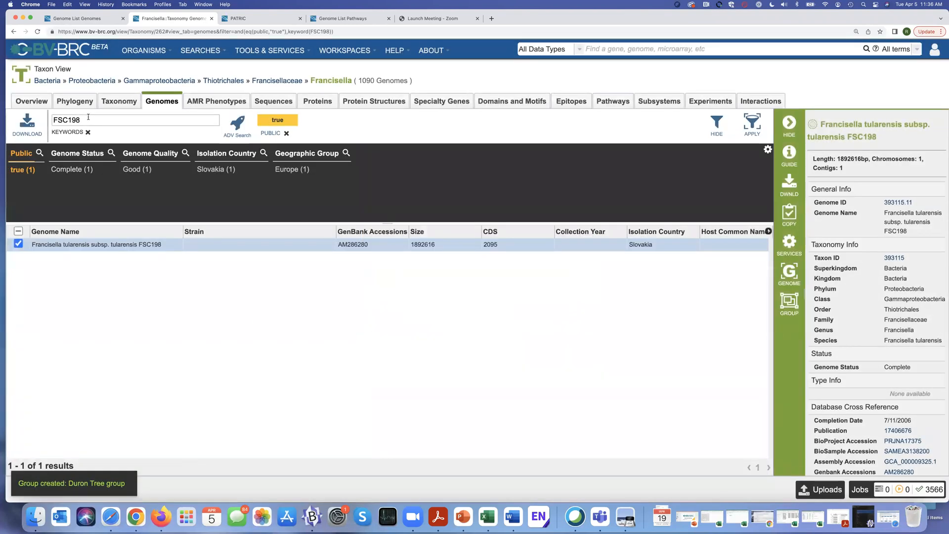
Step: Search the public Francisella genomes for SCHU and refine the keywords to SCHU S4, and bring up the Duron_phylogenetic_tree_Francisella image for comparison
left_click_drag(88, 118, 46, 122)
type("SC")
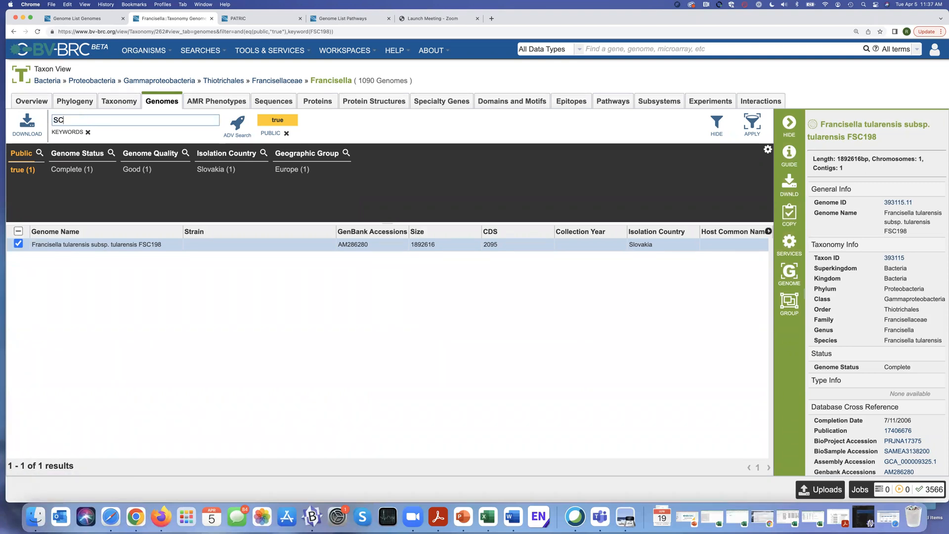
type("HU")
key("Return")
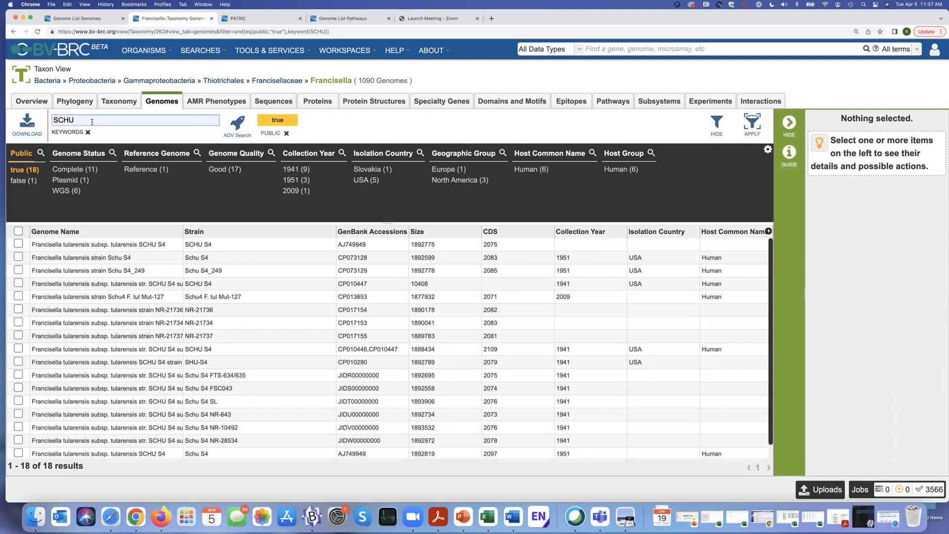
type("S4")
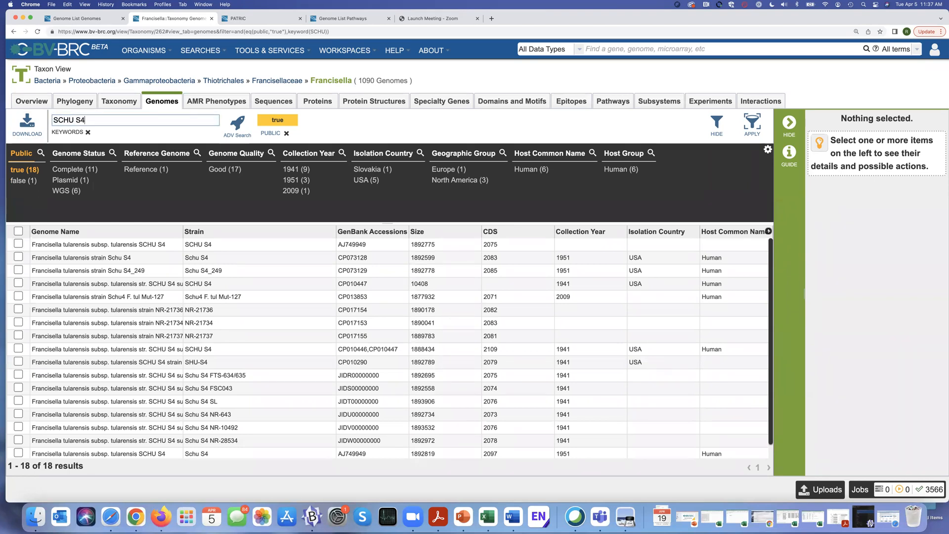
key("Return")
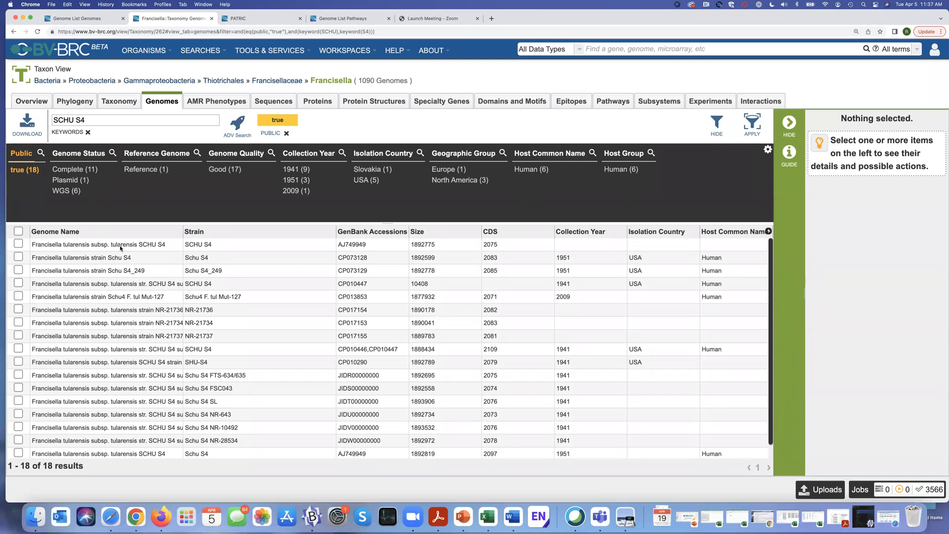
left_click(626, 517)
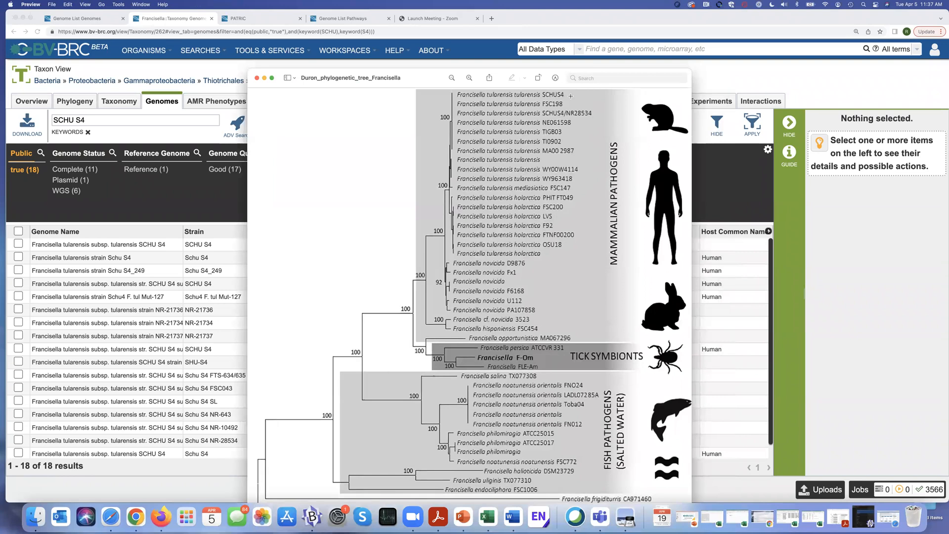
Step: Add the Francisella tularensis subsp. tularensis SCHU S4 genome of size 1892775 to the existing genome group Duron Tree group
left_click_drag(429, 77, 0, 74)
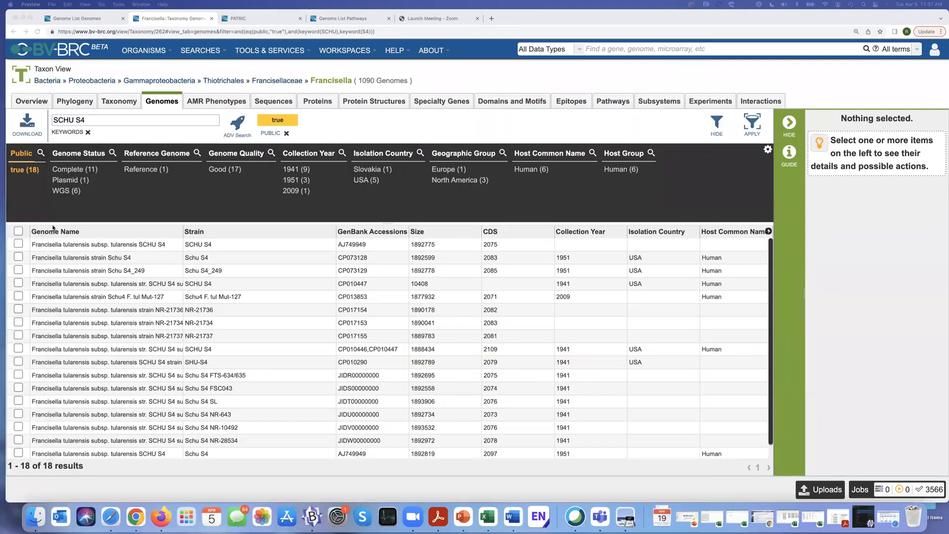
left_click(18, 244)
left_click(18, 244)
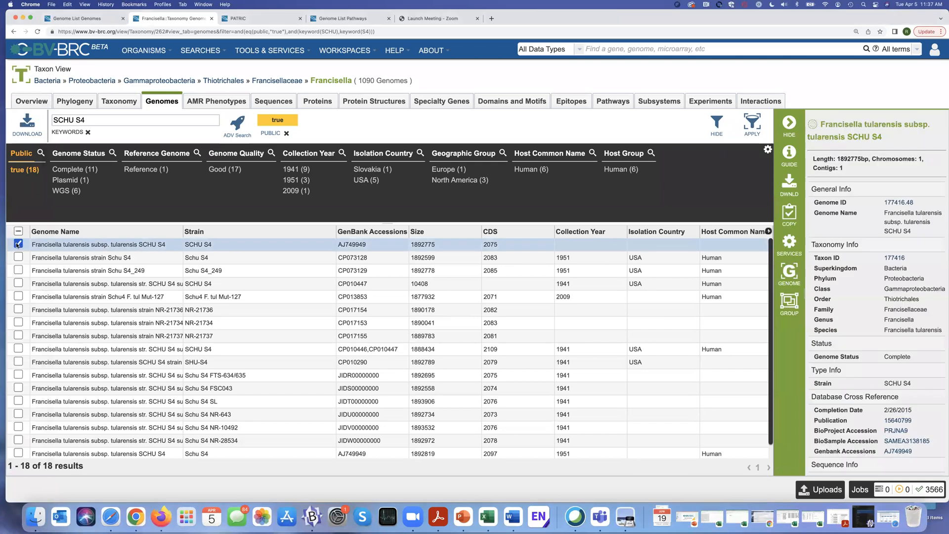
left_click(790, 301)
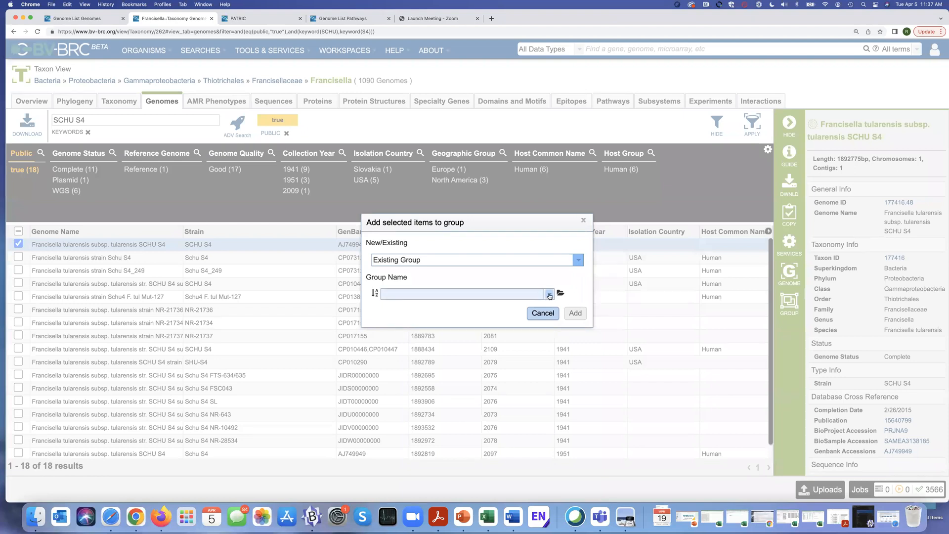
left_click(549, 296)
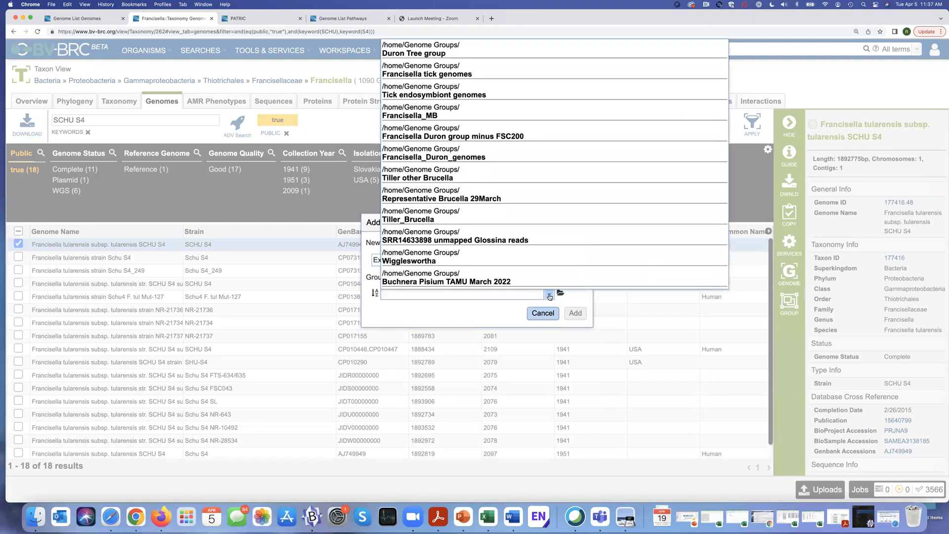
left_click(443, 55)
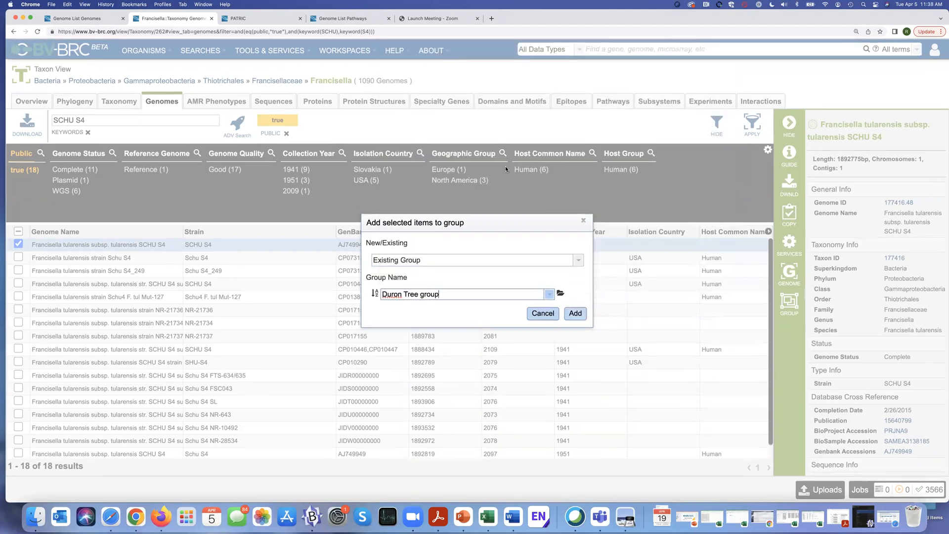
left_click(575, 313)
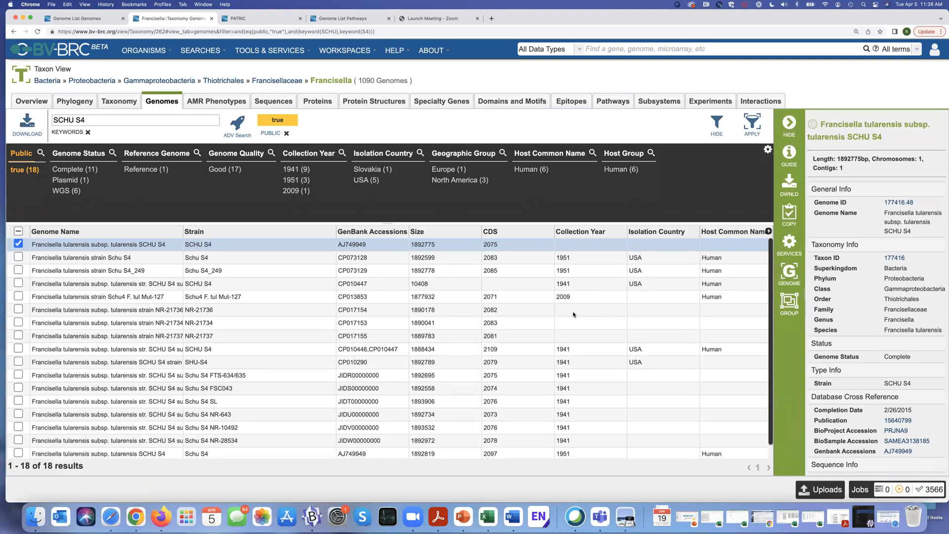
Step: Open the Phylogenetic Tree service and add the genome group Francisella_Duron_genomes to the input genomes
left_click(284, 51)
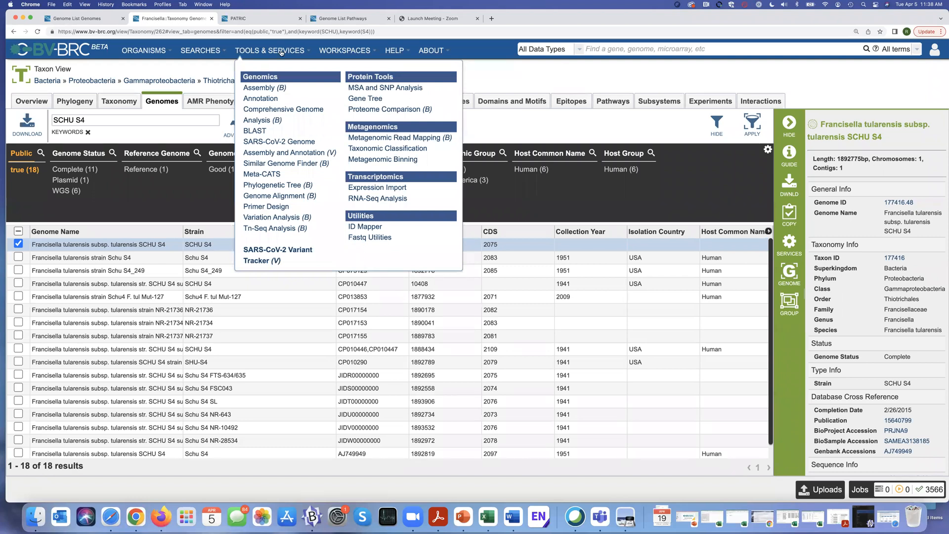
left_click(294, 185)
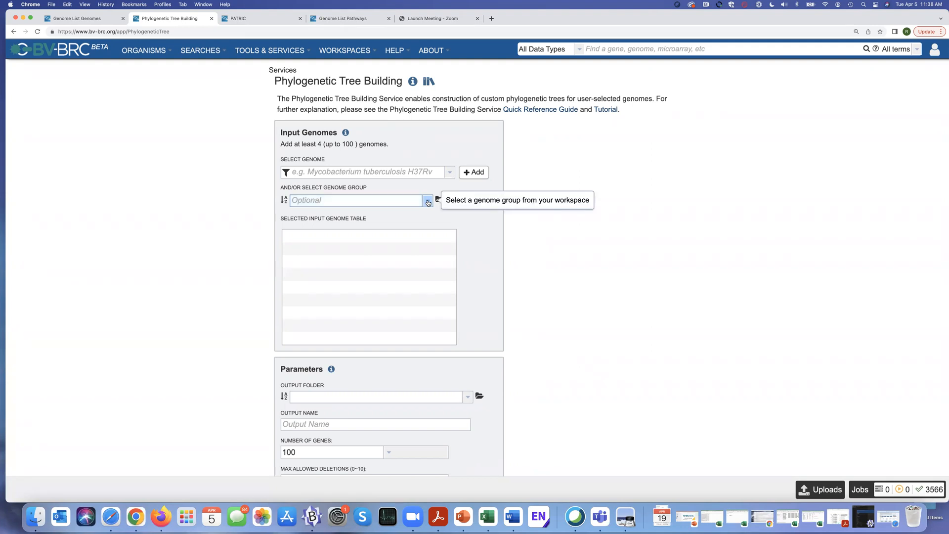
left_click(428, 203)
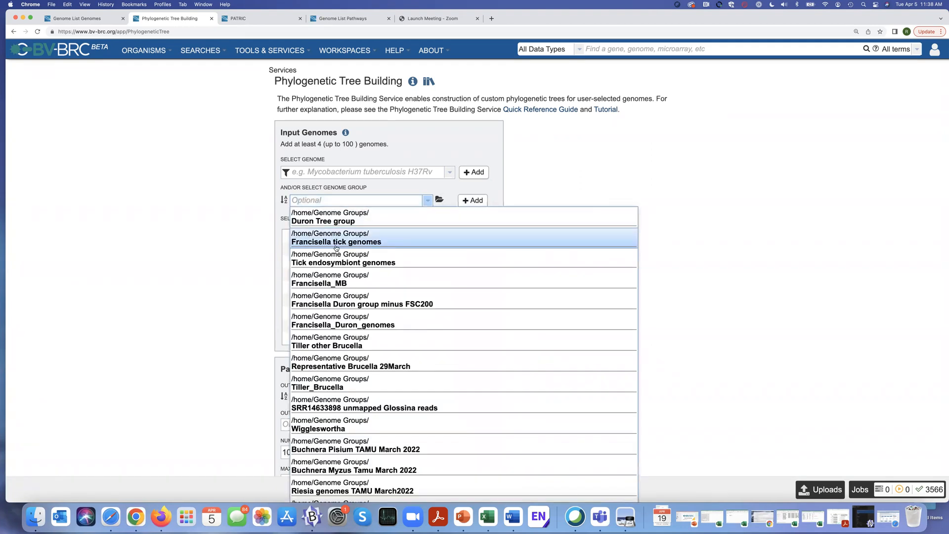
left_click(332, 325)
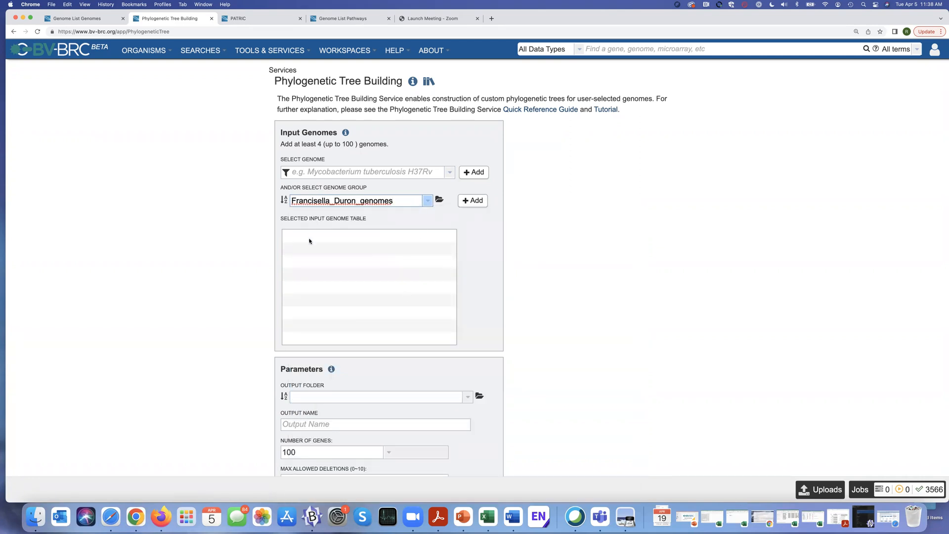
left_click(470, 201)
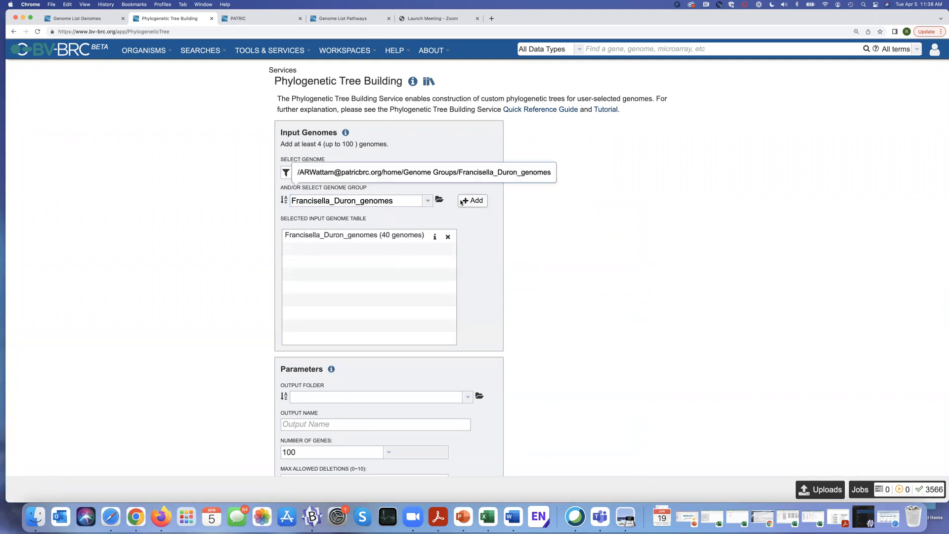
Step: Add the private genome Francisella endosymbiont_QAPC00000000 to the input genomes of the phylogenetic tree
type("Francisell")
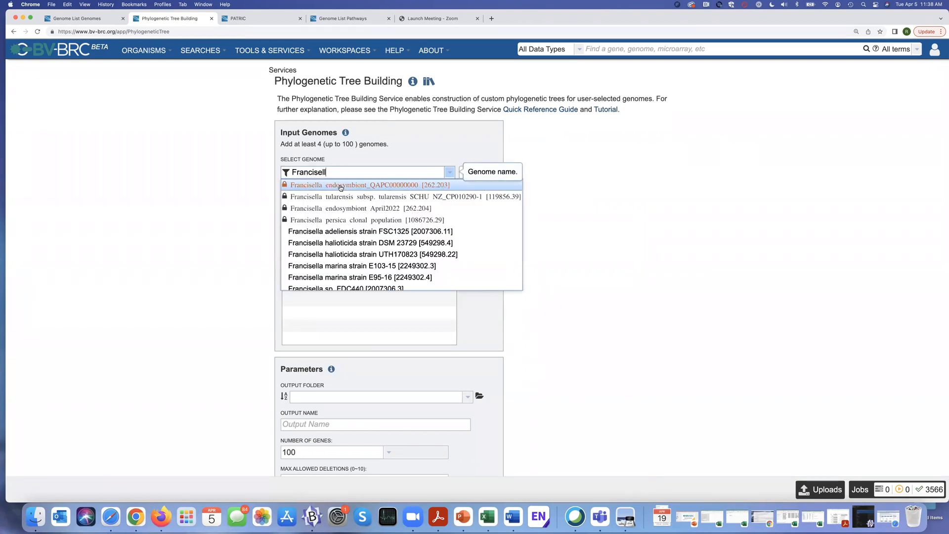
left_click(340, 185)
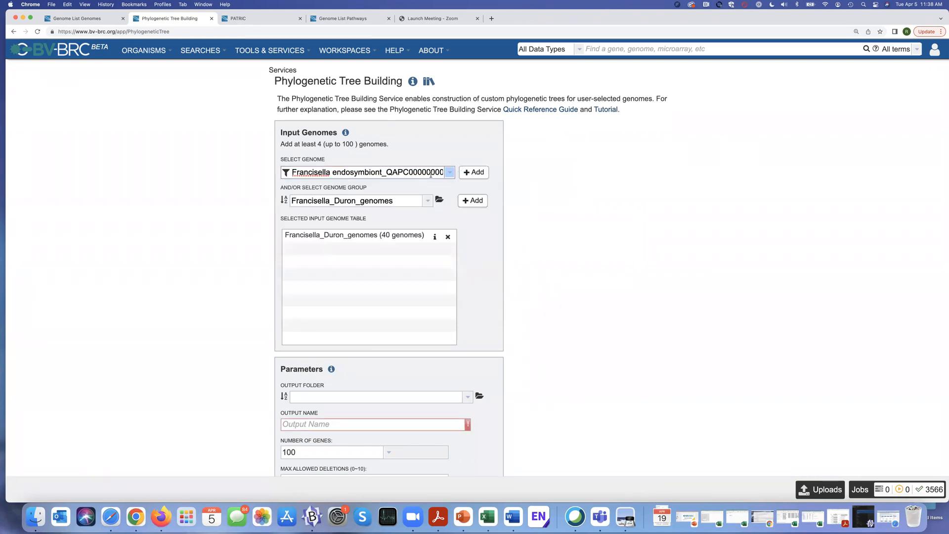
left_click(476, 172)
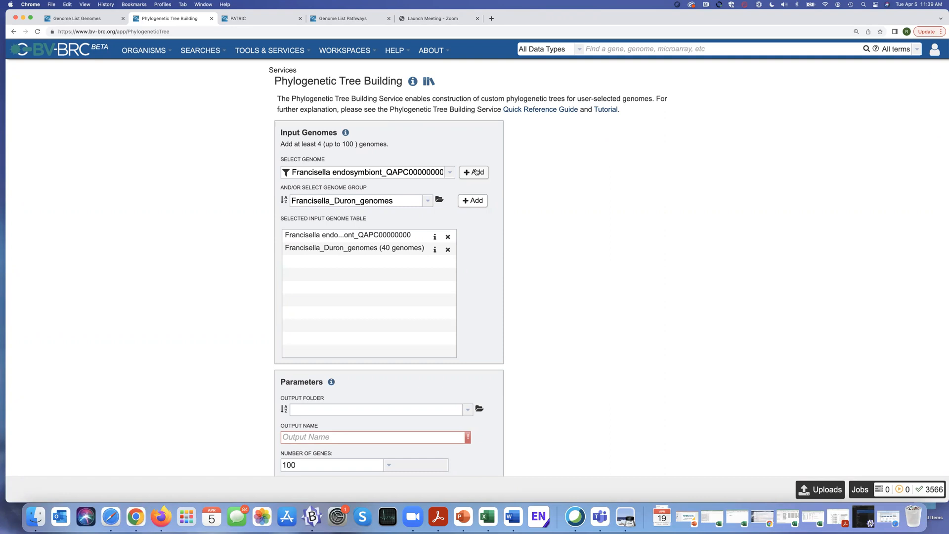
Step: Set the output folder to Nobel Prize Winning Research and name the output Duron Francisella April2022
scroll(640, 280, "down", 4)
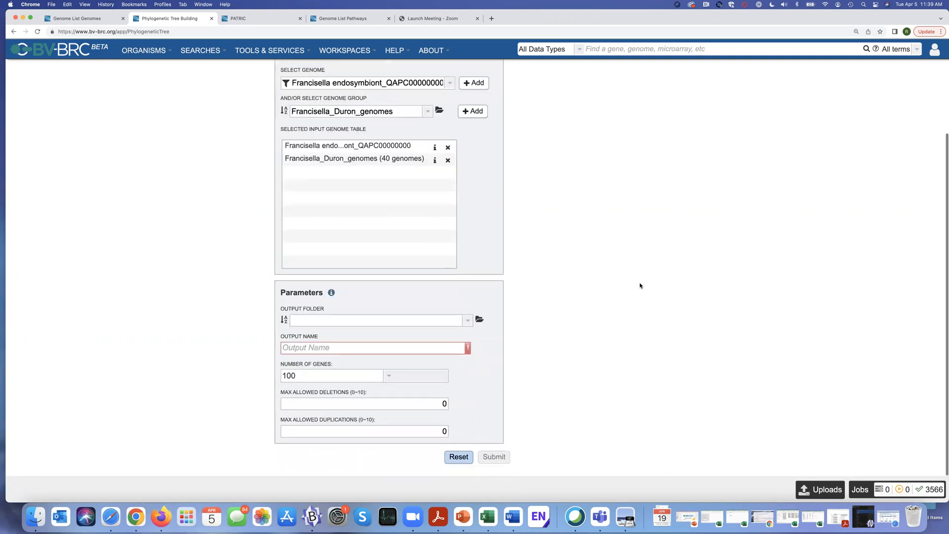
left_click(324, 323)
type("Nobel Prize Winning Research")
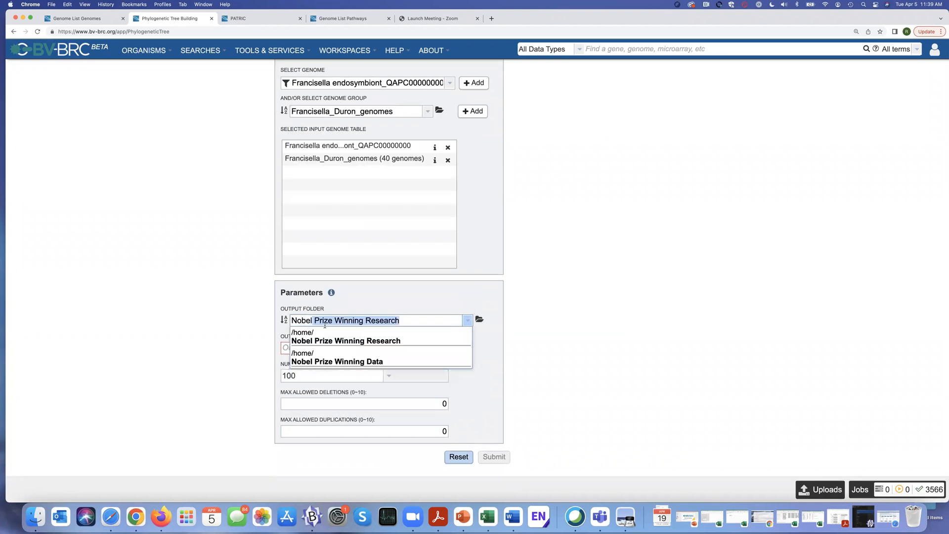
left_click(371, 341)
left_click(333, 352)
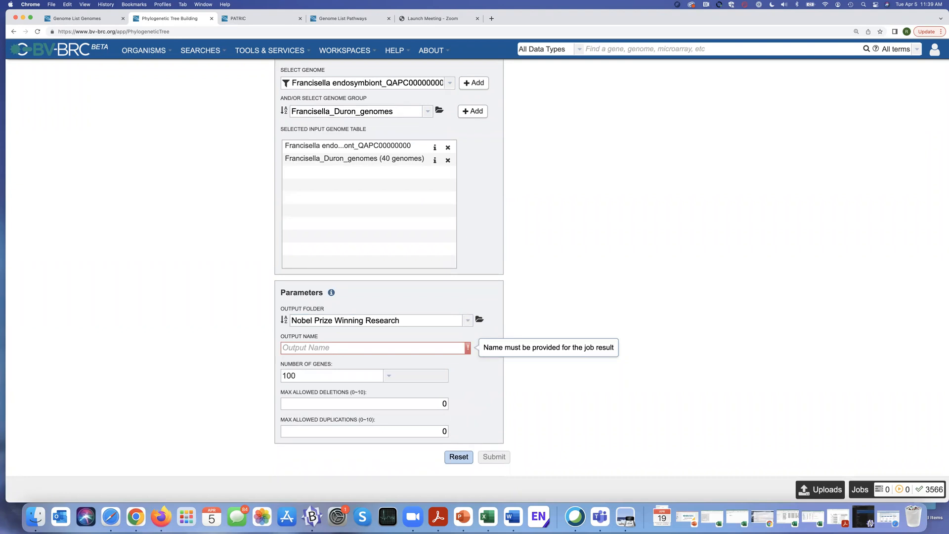
type("Duron G")
key("BackSpace")
type("Franc")
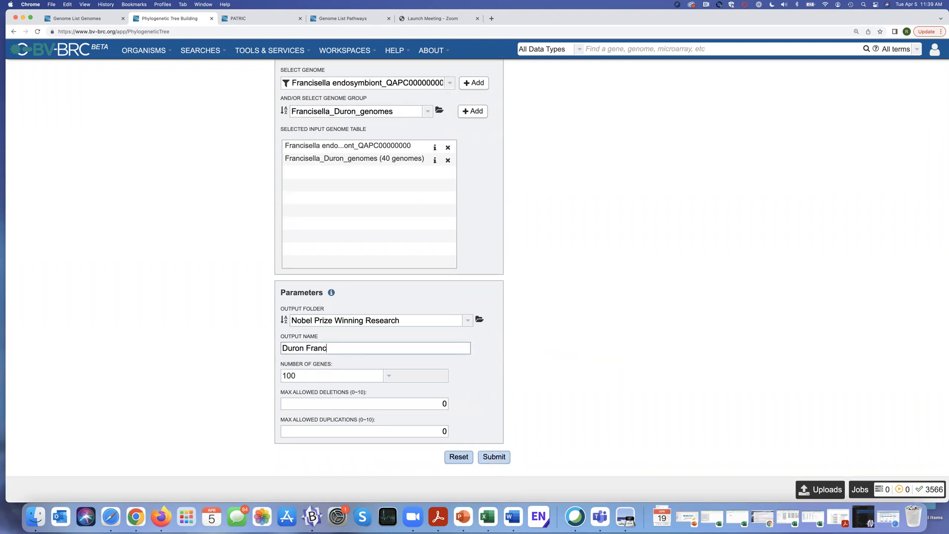
type("isella April2022")
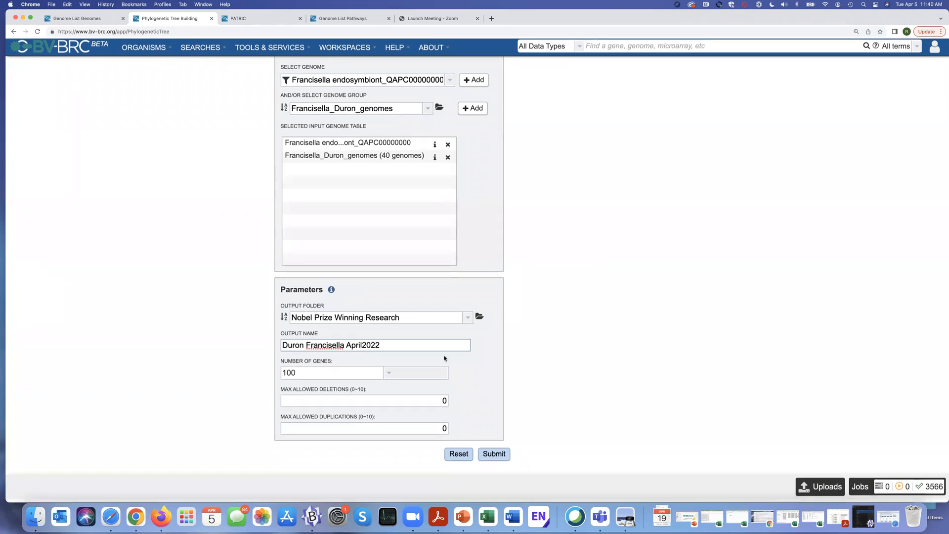
Step: Set the number of genes for the phylogenetic tree to 500
left_click(390, 377)
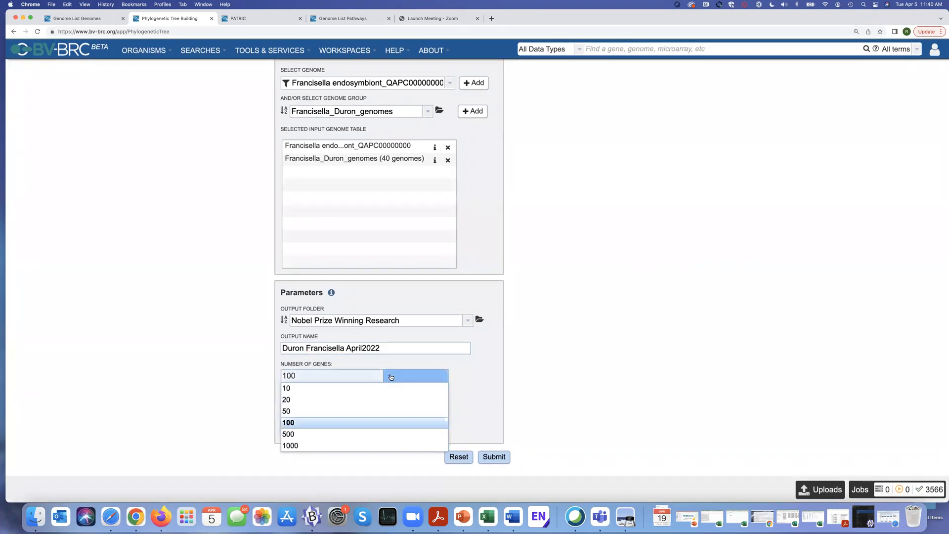
left_click(310, 435)
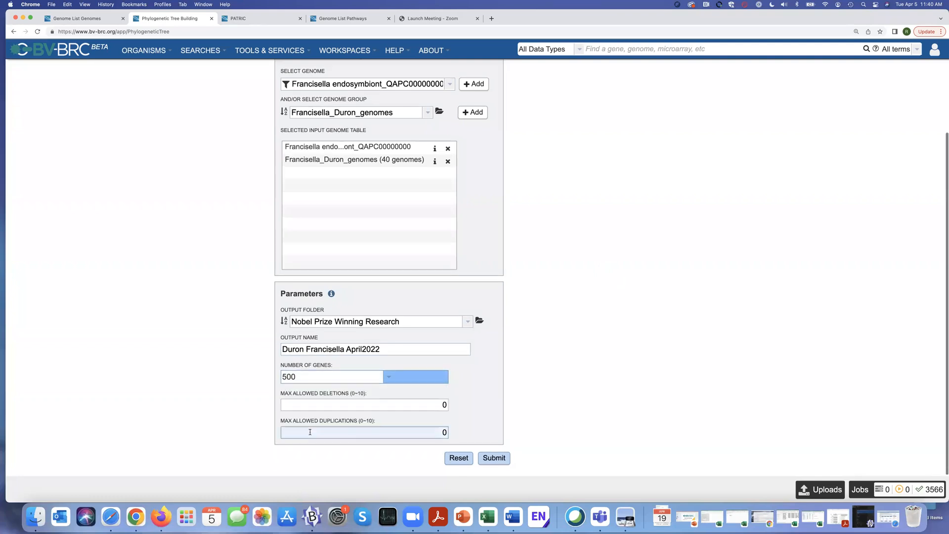
left_click(406, 379)
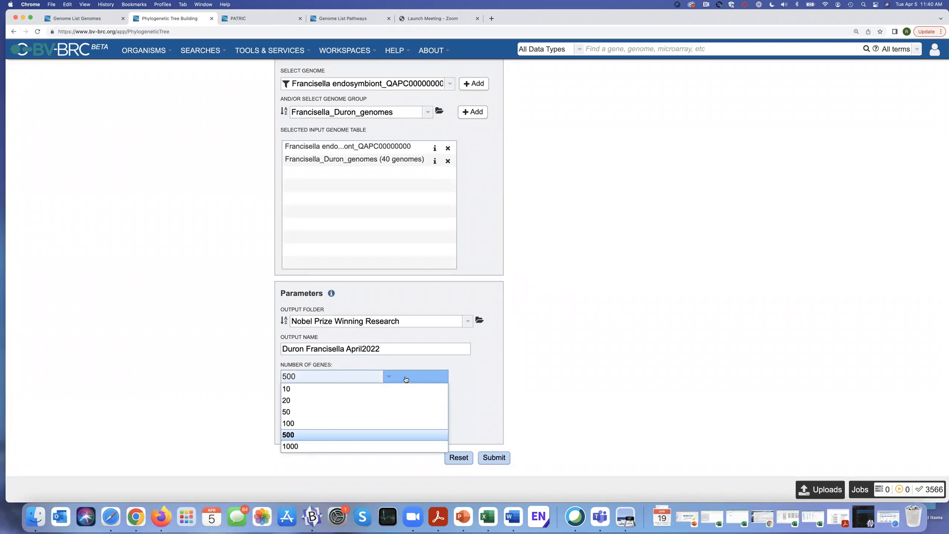
left_click(291, 434)
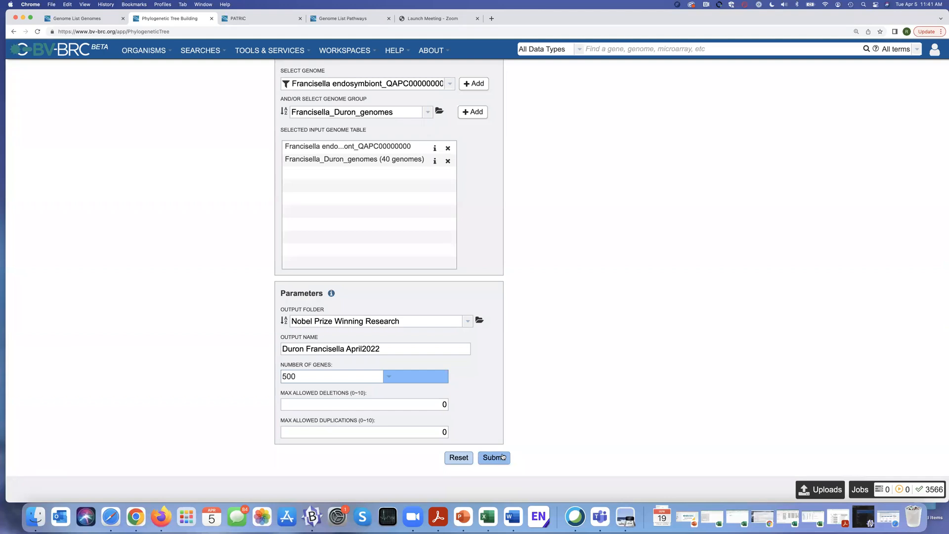
Step: Open the Phylogenetic Tree folder in the public workspace BV-BRC Workshop, under Tick Webinars and Endosymbiont webinar Duron
scroll(585, 305, "up", 3)
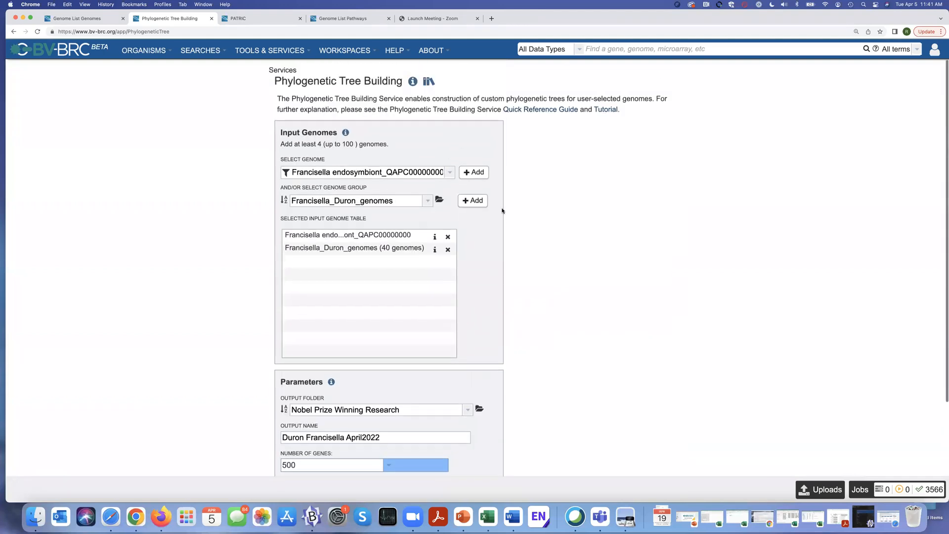
left_click(346, 50)
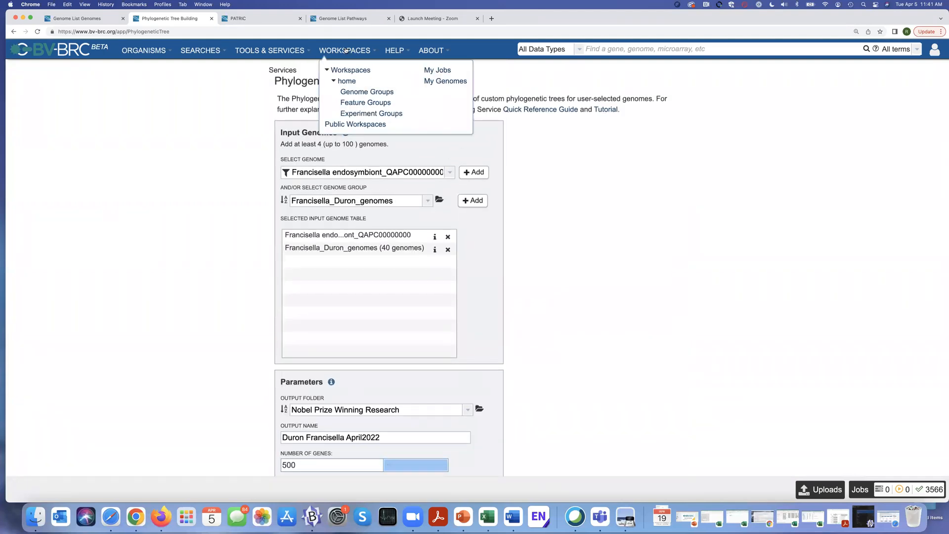
left_click(354, 124)
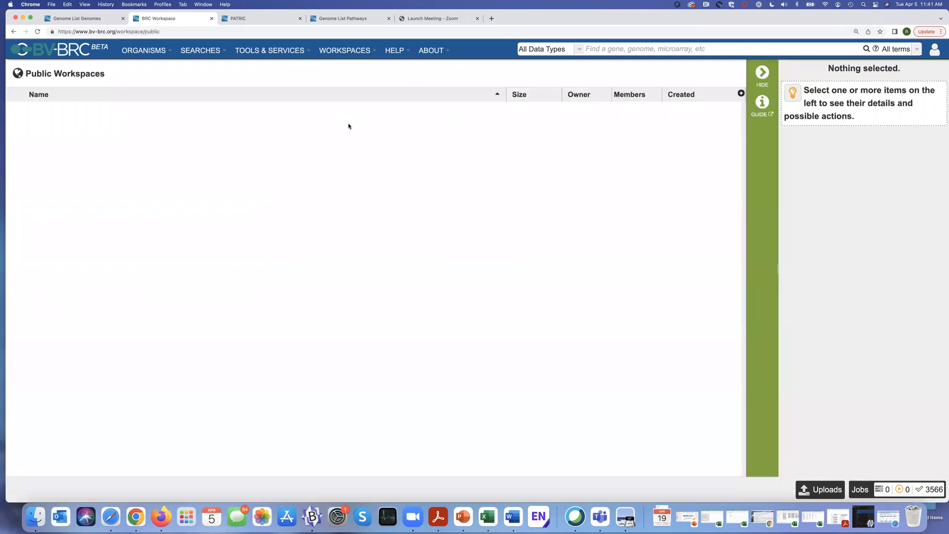
scroll(218, 337, "down", 10)
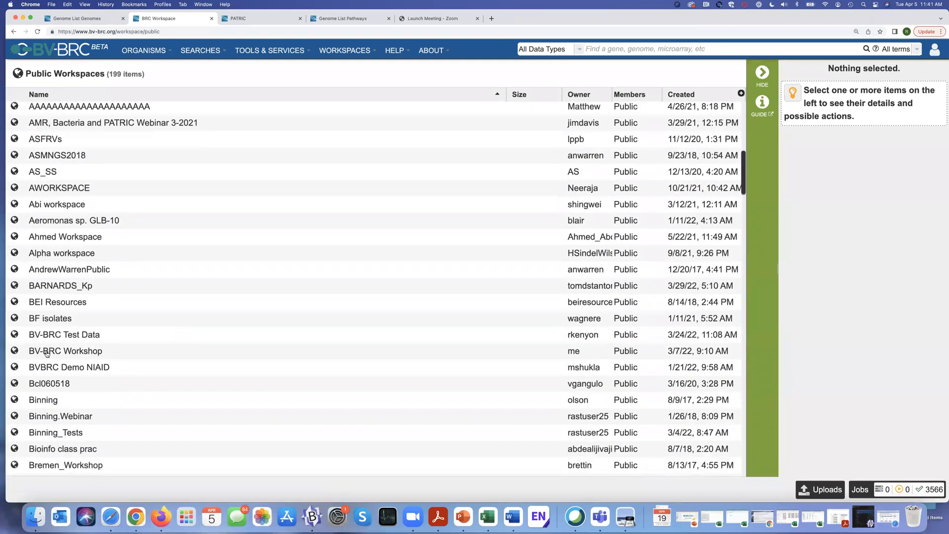
double_click(14, 351)
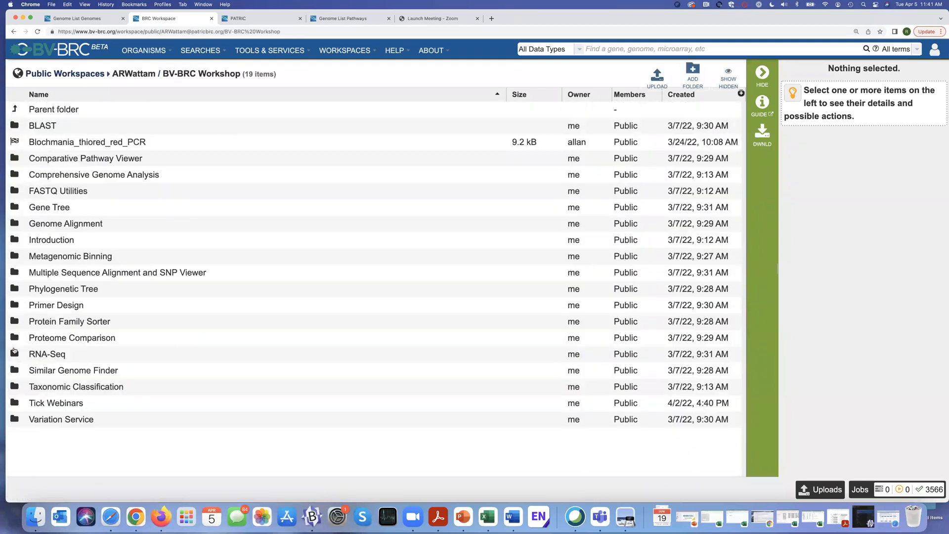
double_click(15, 403)
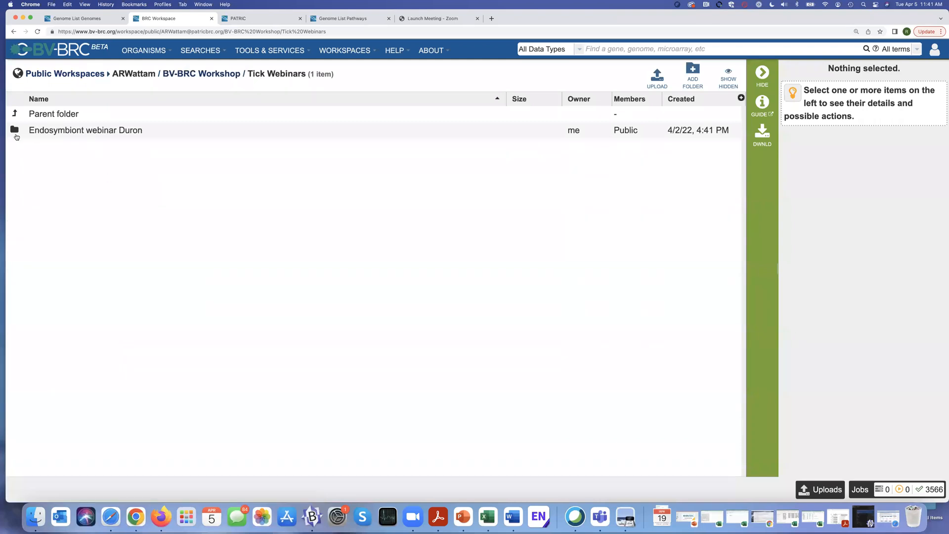
double_click(16, 130)
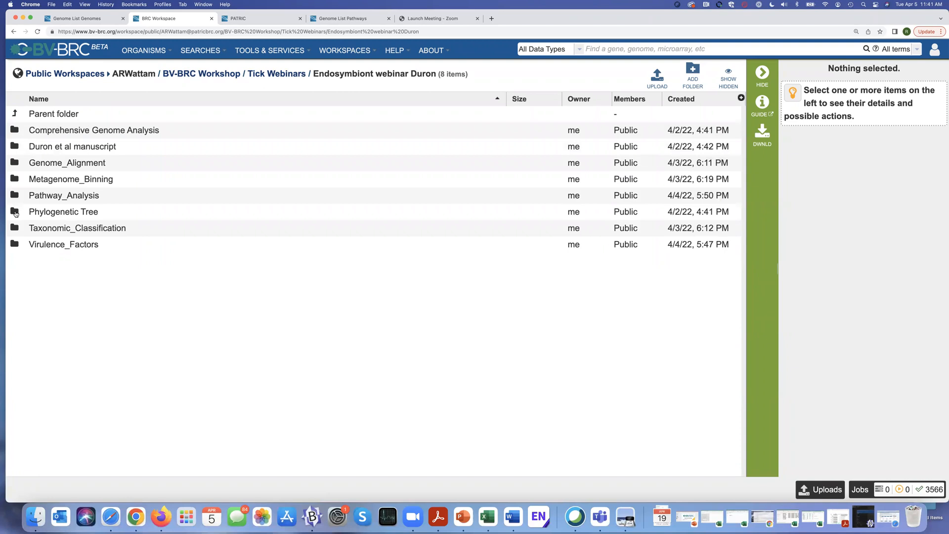
double_click(16, 213)
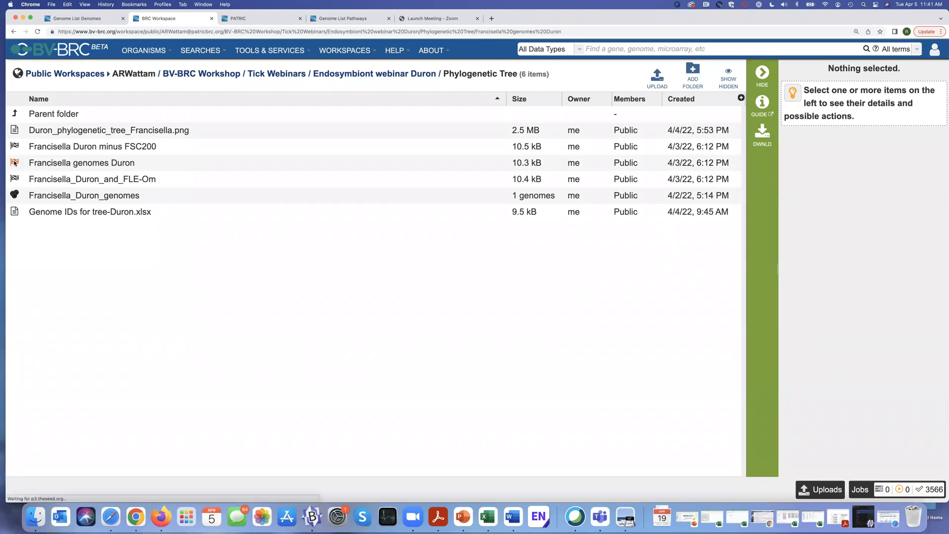
Step: Open the job result Francisella genomes Duron and view the rendered tree in Francisella genomes Duron_report.html
double_click(14, 163)
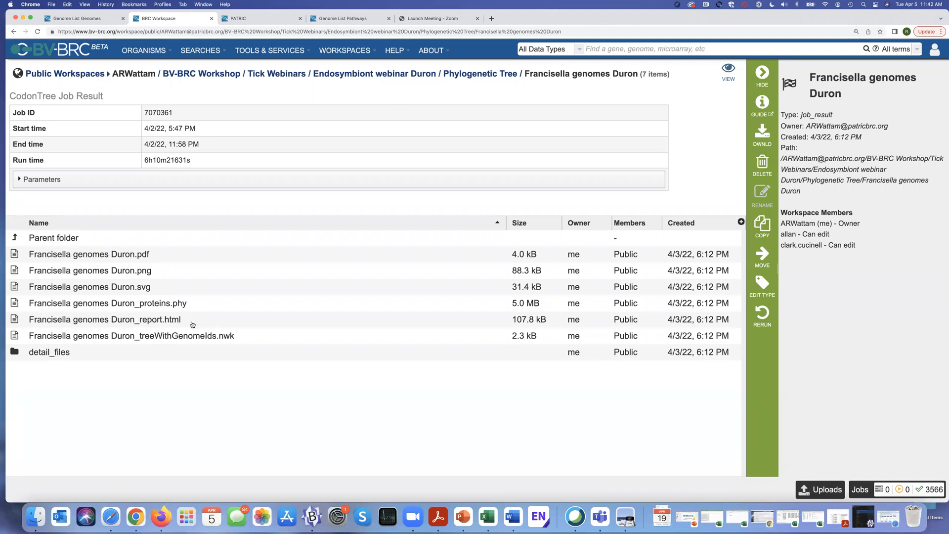
left_click(192, 324)
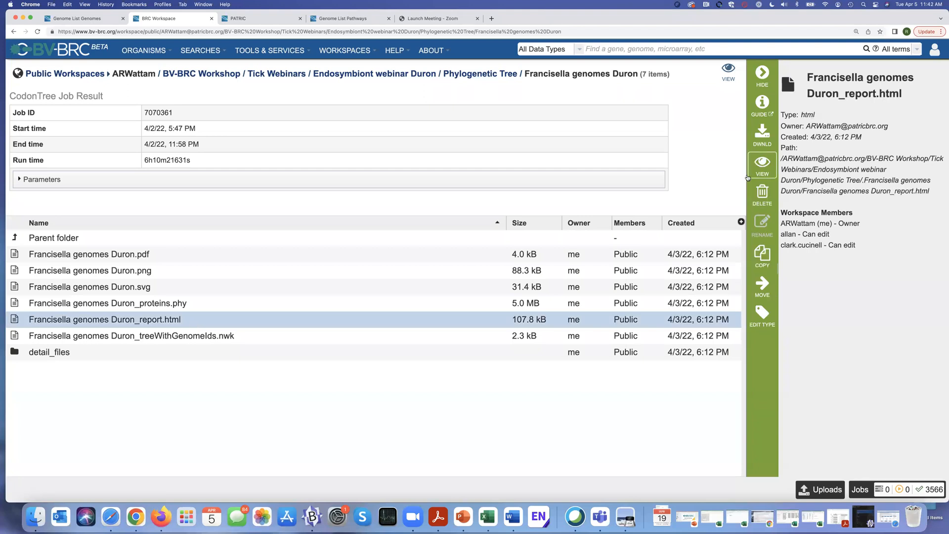
left_click(760, 166)
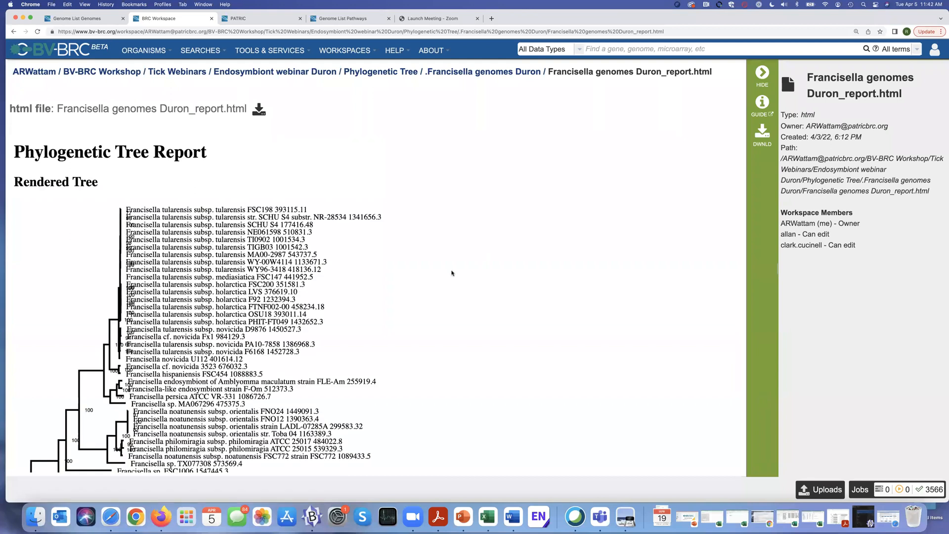
scroll(451, 273, "down", 3)
scroll(451, 272, "up", 1)
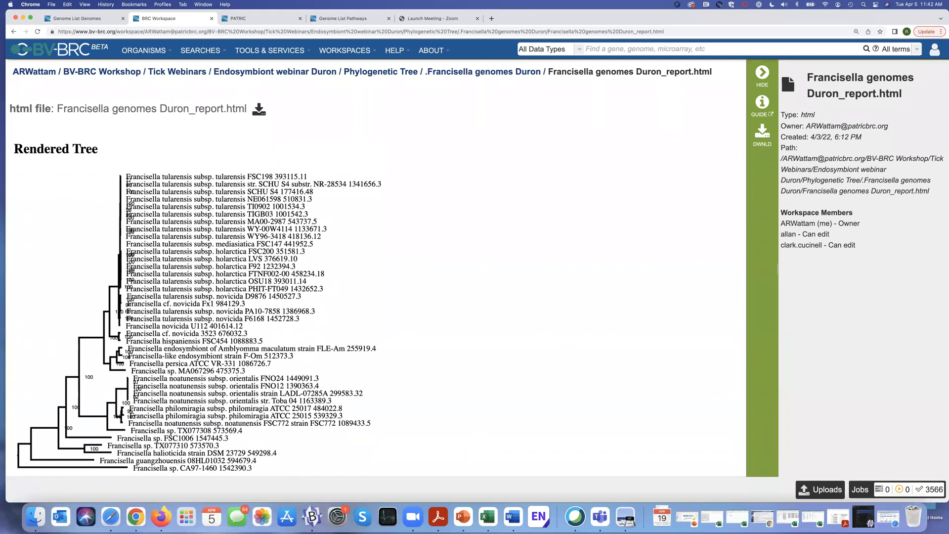
Step: Compare the rendered tree with the Duron_phylogenetic_tree_Francisella image, and examine the report's tree analysis and genome statistics
left_click_drag(116, 136, 590, 62)
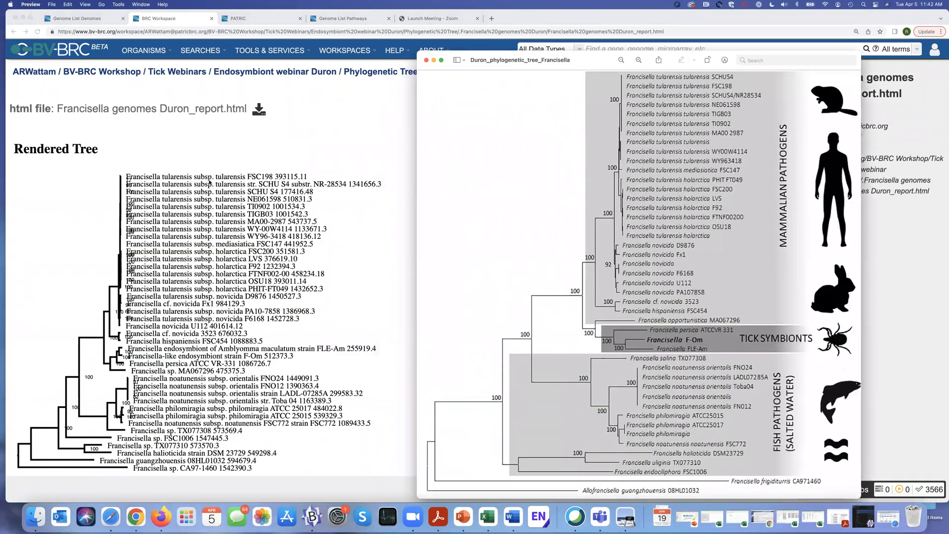
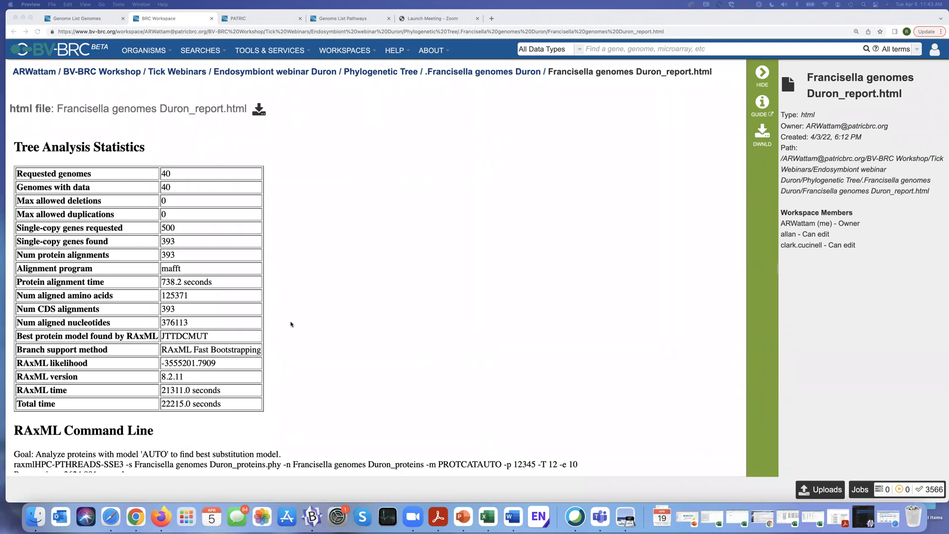
scroll(291, 324, "down", 2)
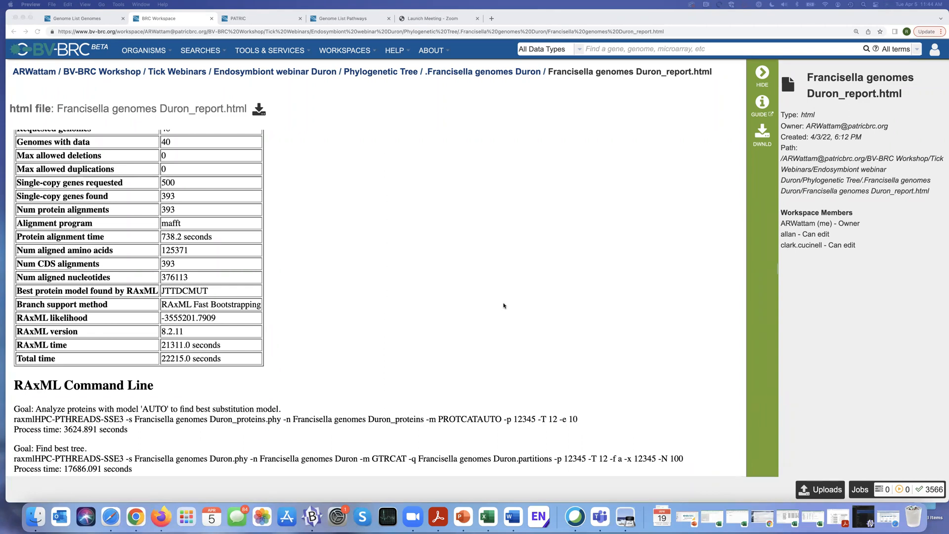
scroll(437, 263, "down", 5)
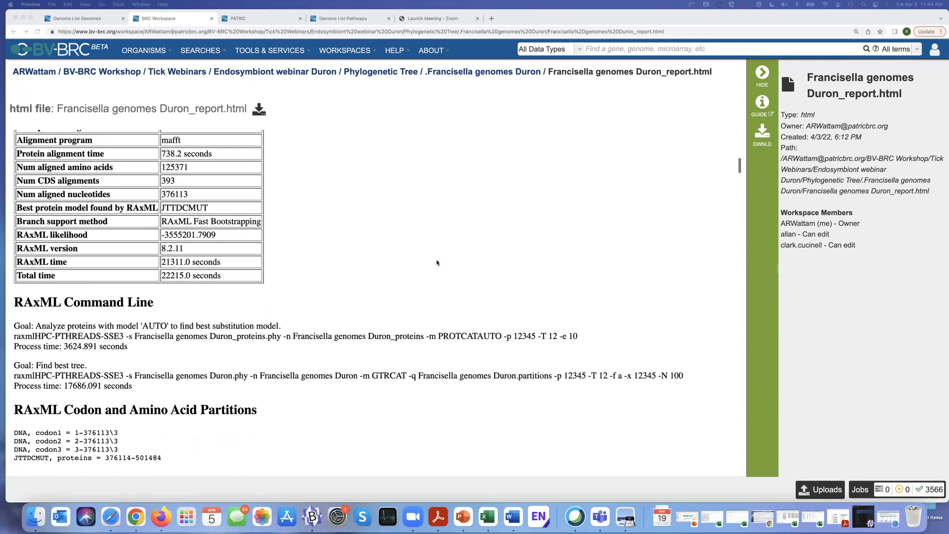
scroll(437, 262, "down", 3)
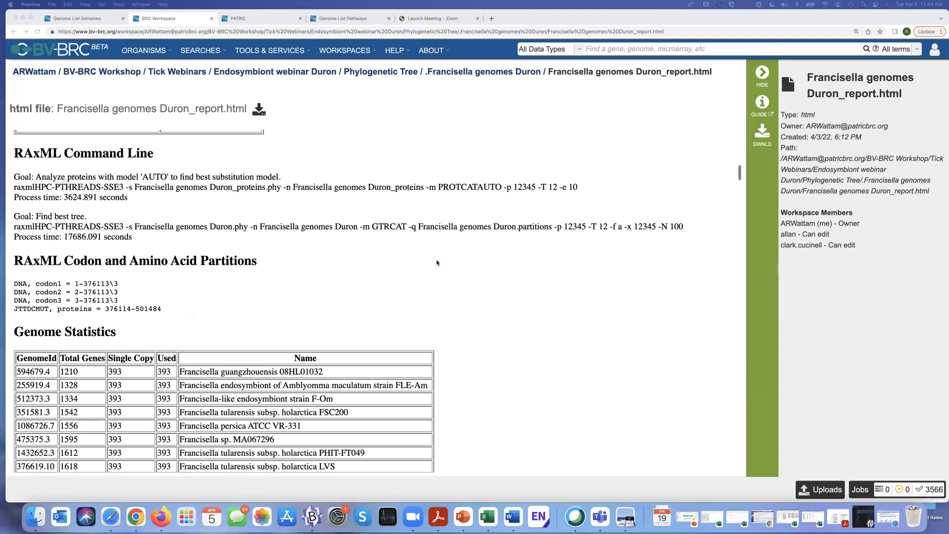
scroll(437, 263, "down", 5)
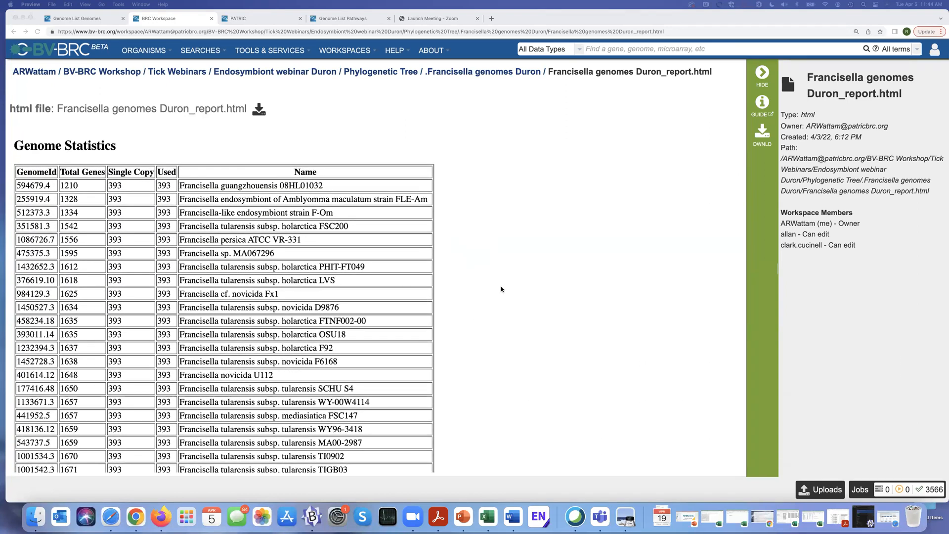
scroll(502, 288, "down", 7)
scroll(502, 288, "down", 9)
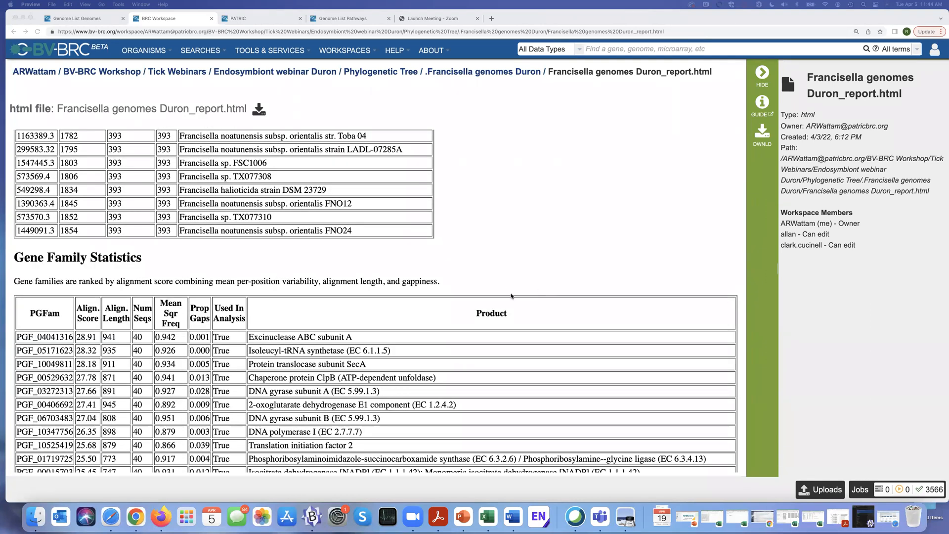
Step: Review the Gene Family Statistics and highlight the single-copy gene shortfall statement under Strategies to Increase Single-Copy Gene Number
scroll(514, 292, "down", 5)
scroll(514, 292, "down", 20)
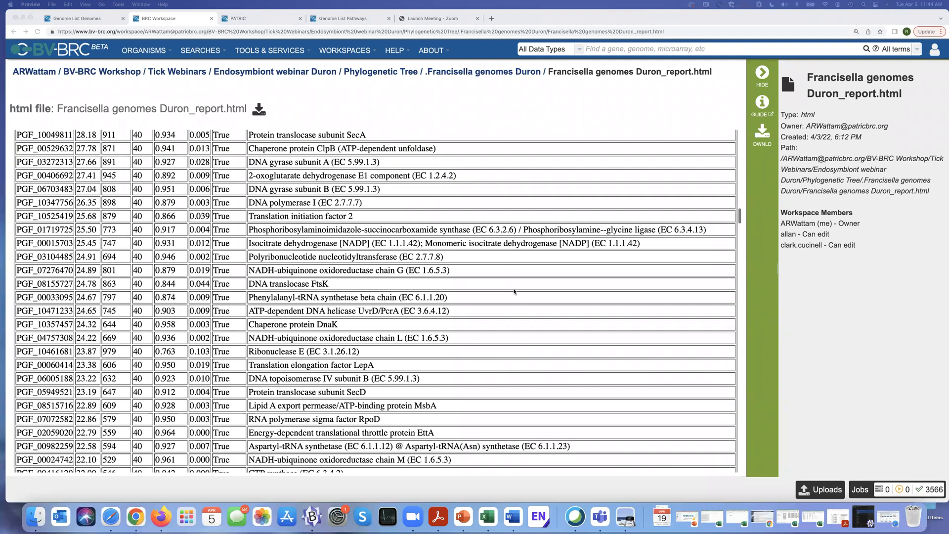
scroll(515, 291, "down", 20)
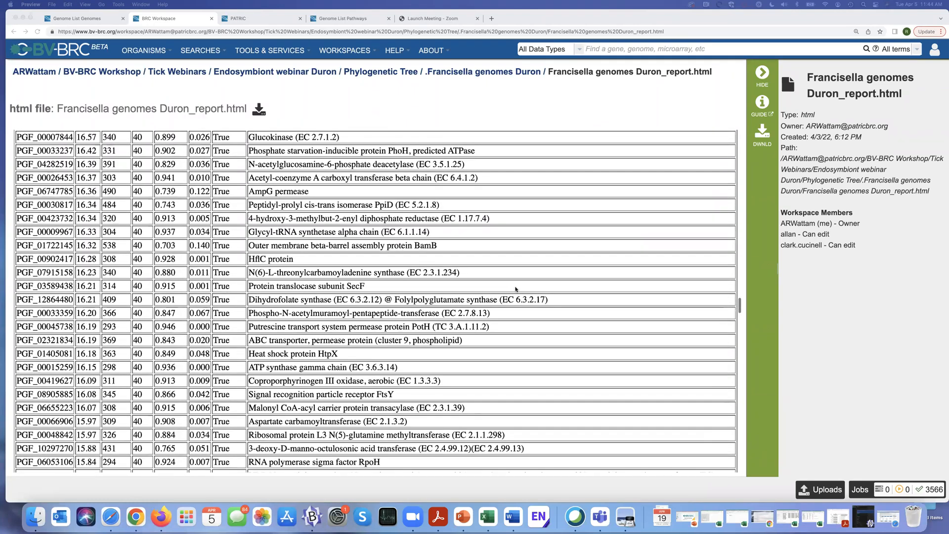
scroll(515, 289, "down", 20)
scroll(516, 289, "down", 20)
scroll(516, 289, "down", 20)
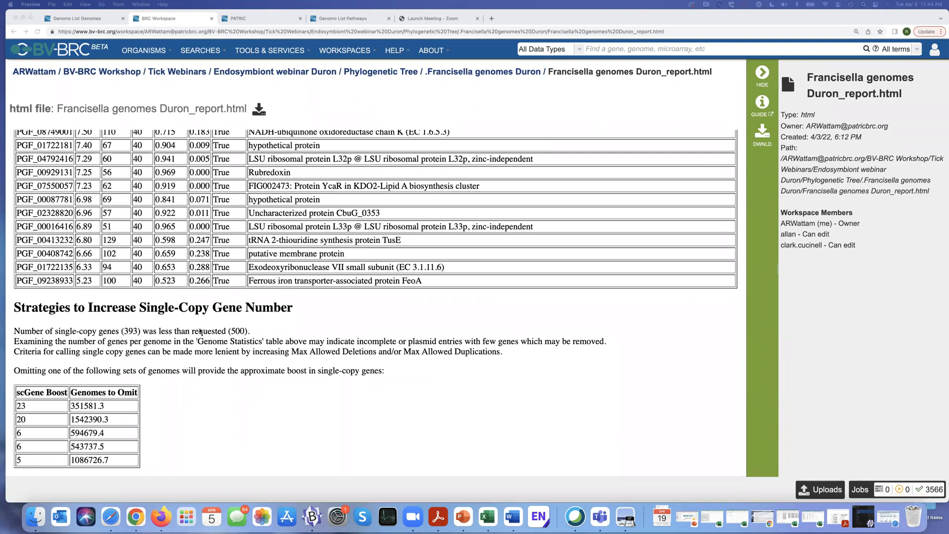
left_click(247, 330)
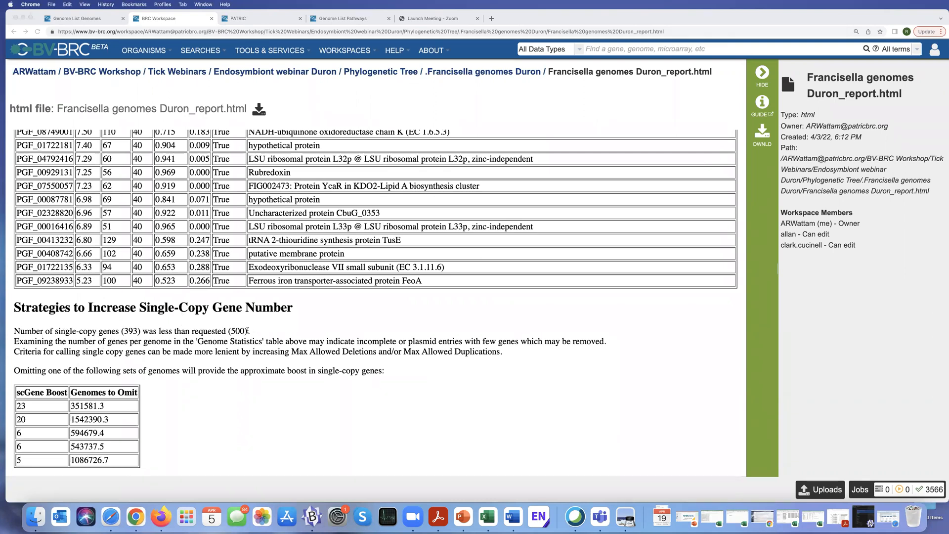
left_click_drag(247, 330, 54, 333)
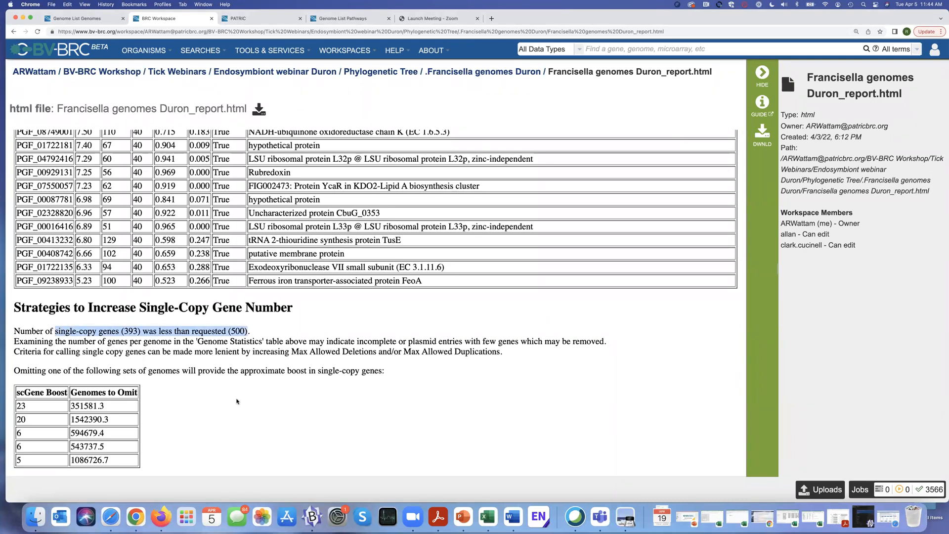
Step: Copy genome ID 351581.3 from the Genomes to Omit table, find it in the rendered tree and highlight its strain name
left_click_drag(108, 408, 71, 408)
key("super+c")
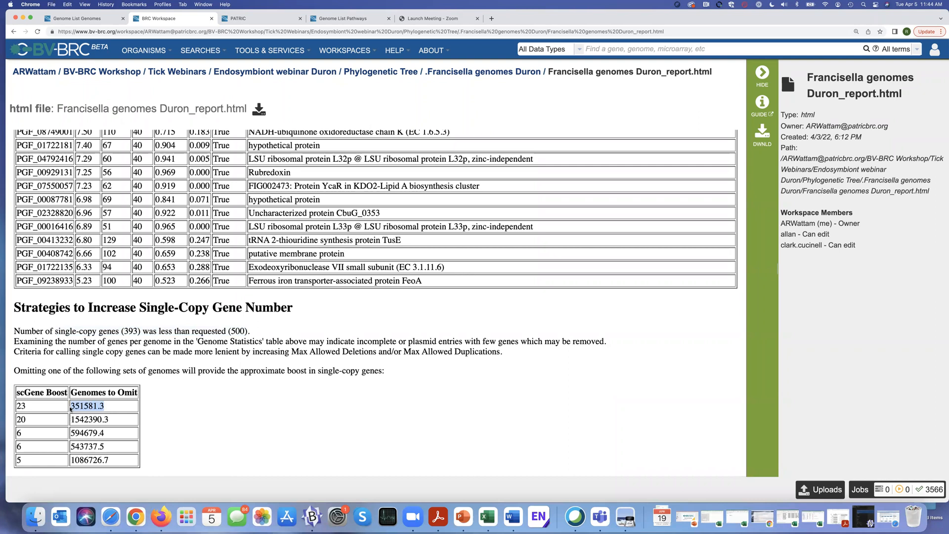
key("super+f")
key("super+v")
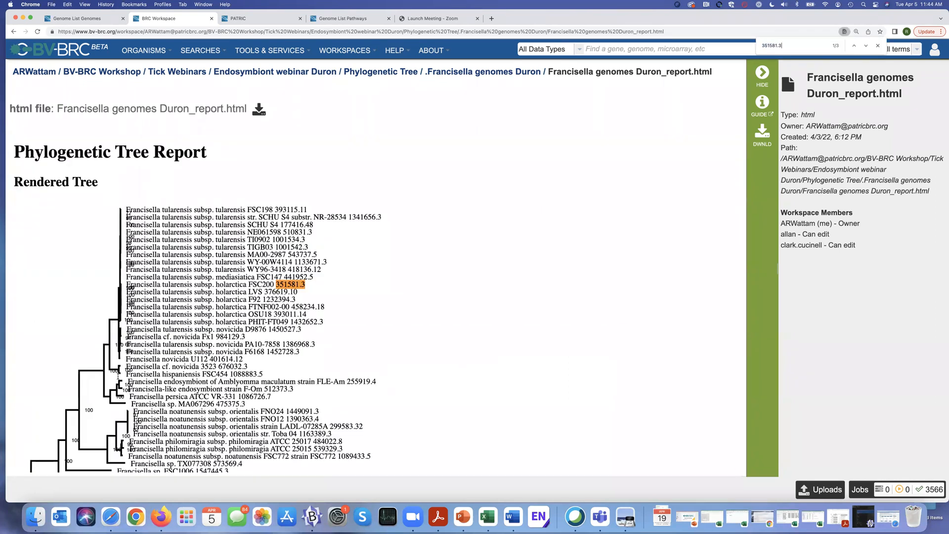
left_click_drag(275, 283, 247, 284)
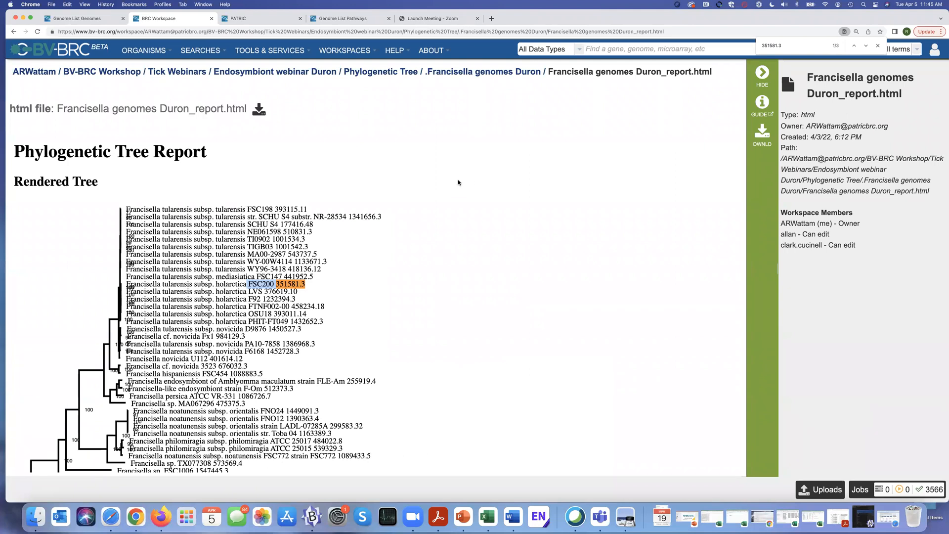
Step: Return to the Phylogenetic Tree folder, open the job result Francisella Duron minus FSC200 and view its report.html file
left_click(383, 73)
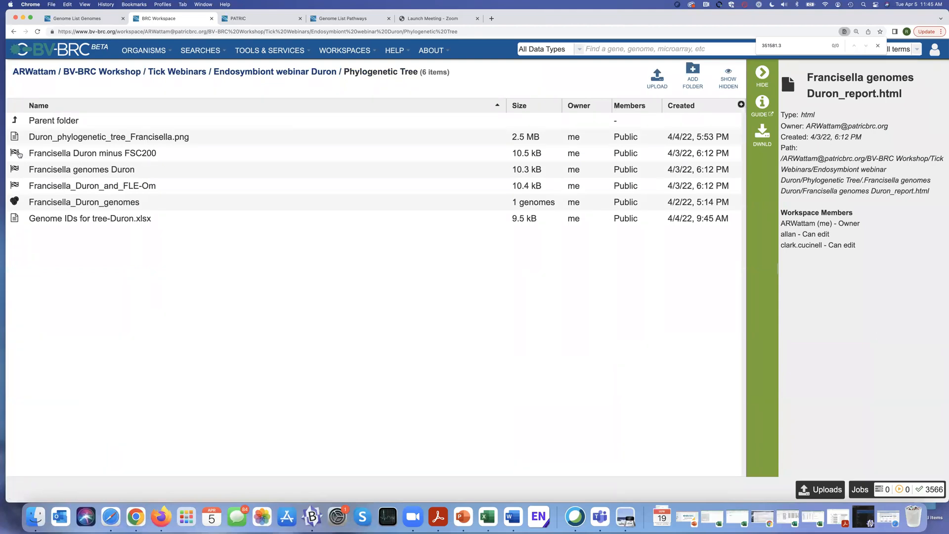
double_click(15, 153)
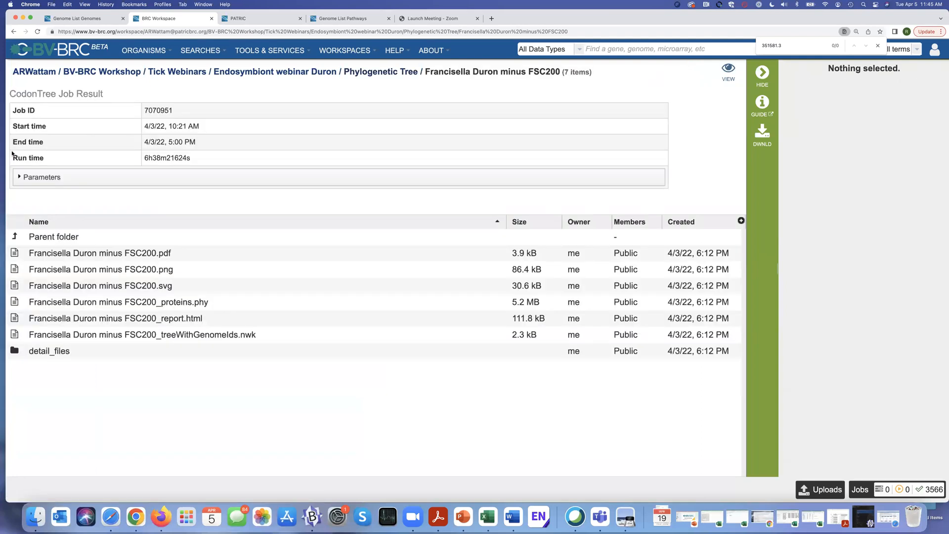
left_click(219, 320)
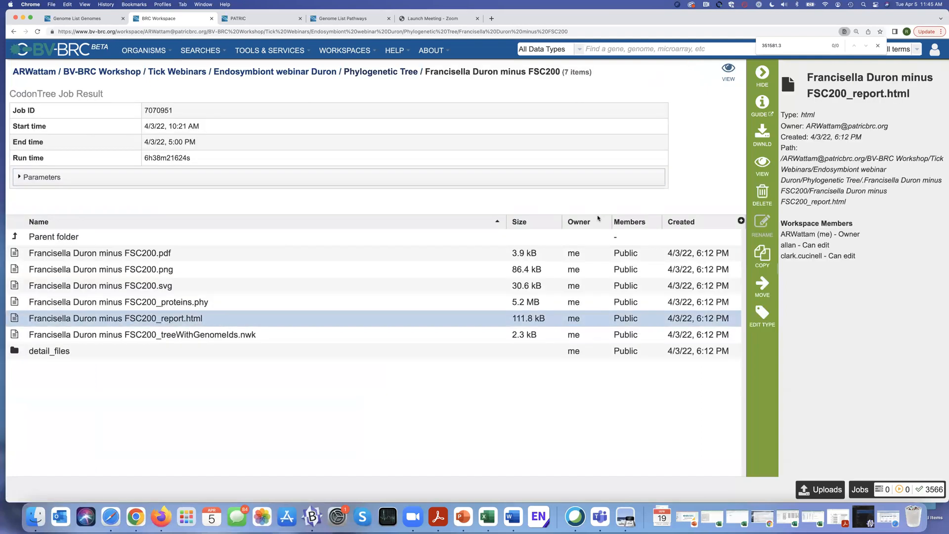
left_click(763, 165)
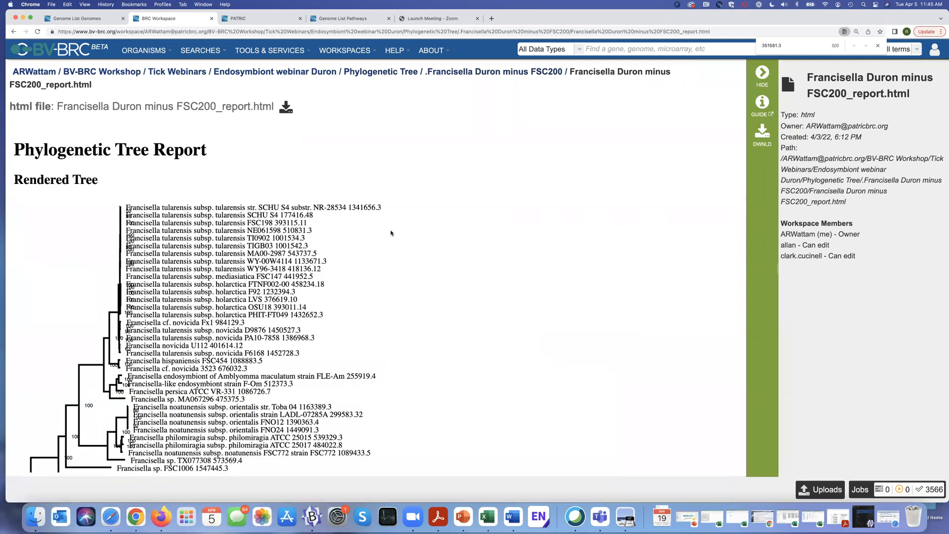
Step: Compare the rendered tree without FSC200 against the published tree image Duron_phylogenetic_tree_Francisella
scroll(391, 233, "down", 2)
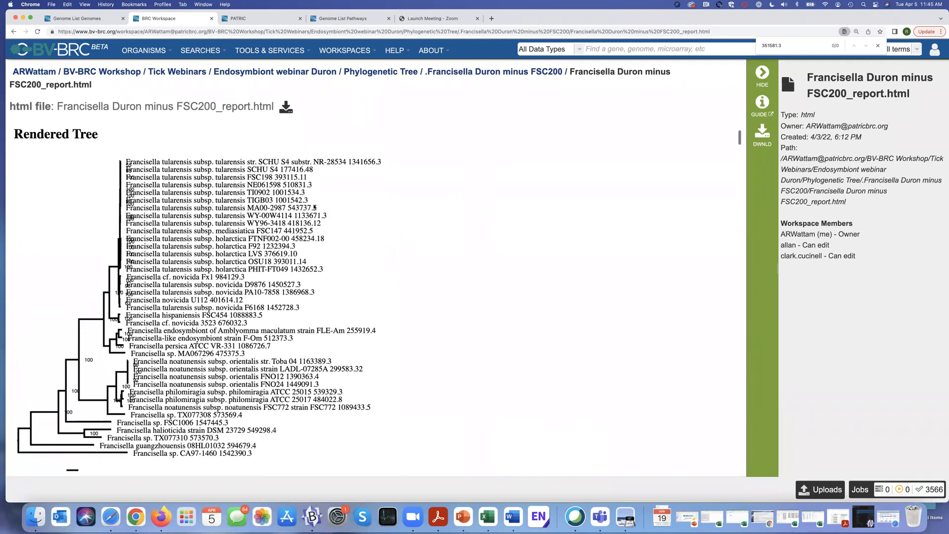
left_click_drag(523, 95, 537, 63)
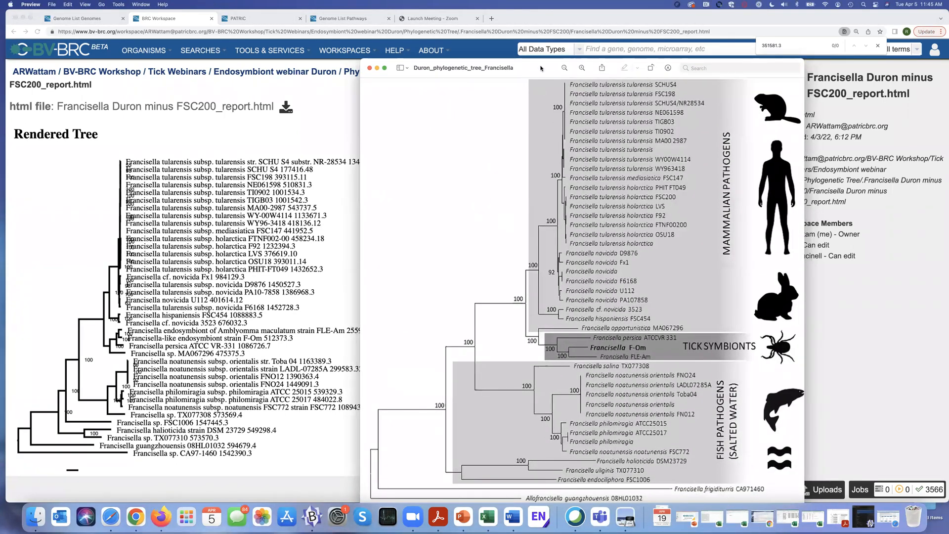
left_click_drag(541, 69, 0, 84)
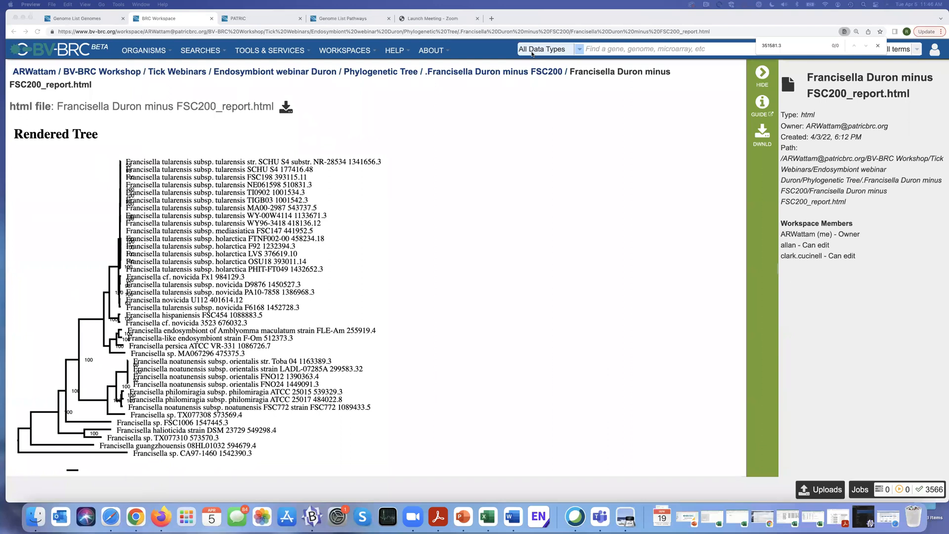
scroll(418, 213, "down", 2)
scroll(418, 213, "down", 2)
scroll(407, 198, "up", 4)
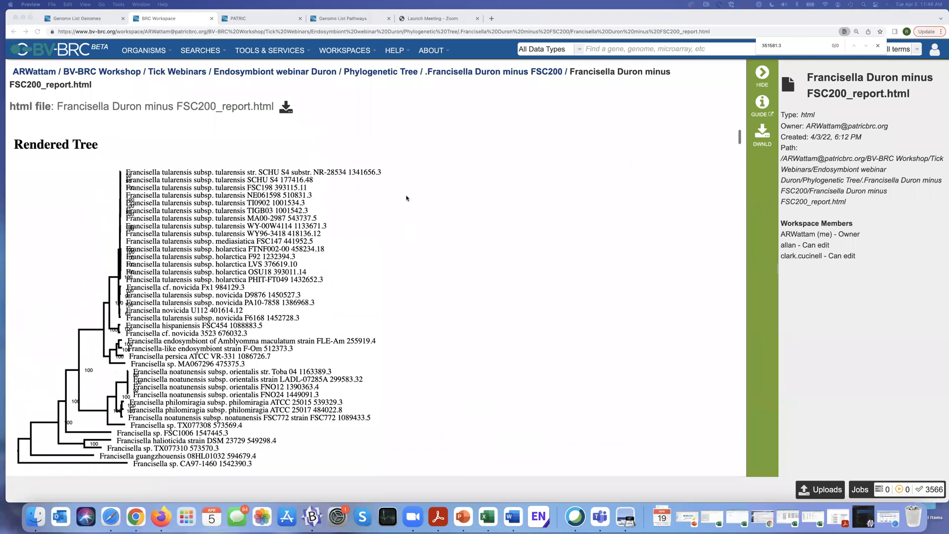
scroll(407, 197, "up", 1)
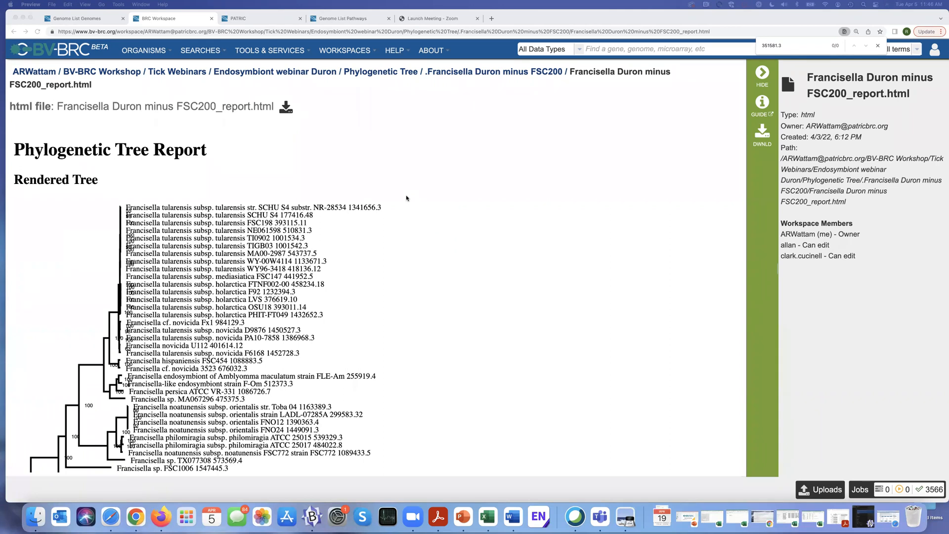
Step: Examine the Tree Analysis Statistics in the Francisella Duron minus FSC200 report
scroll(426, 222, "down", 2)
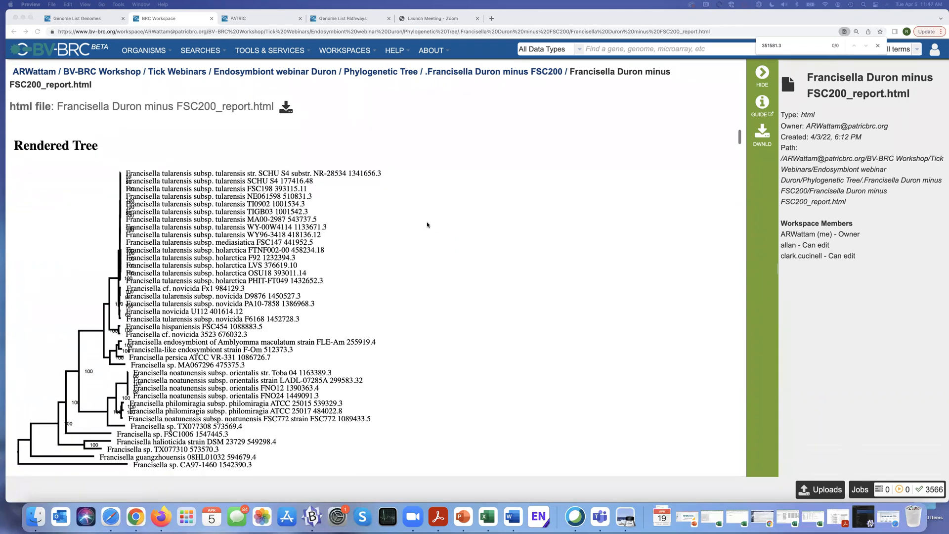
scroll(426, 222, "down", 5)
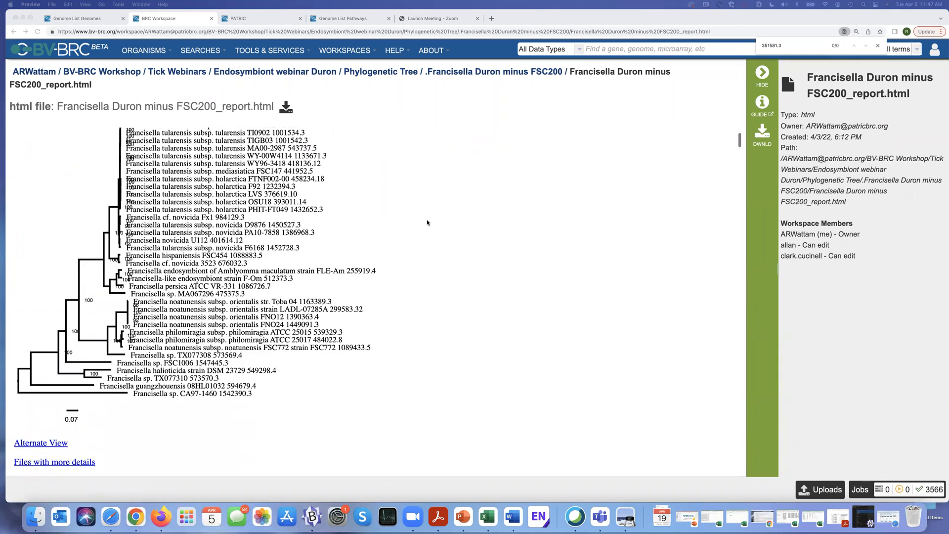
scroll(428, 222, "down", 10)
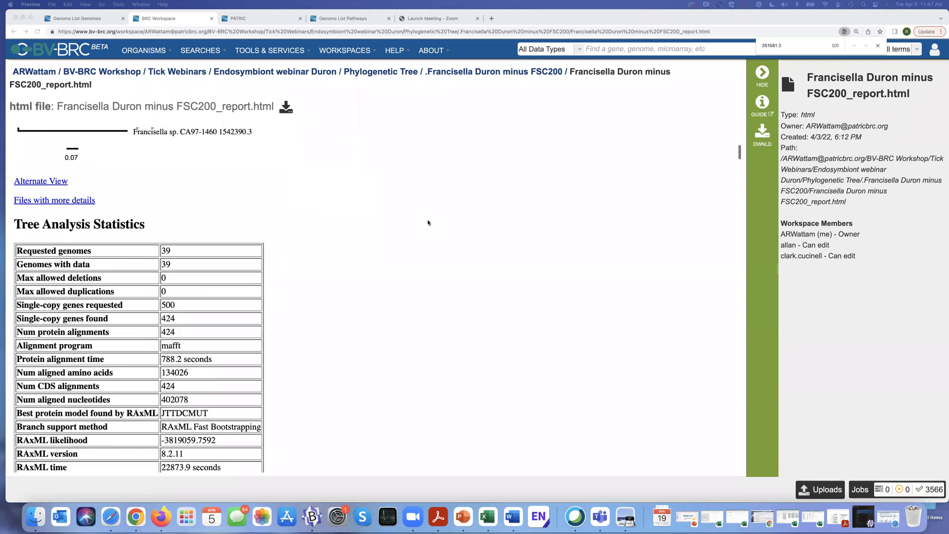
scroll(294, 202, "down", 1)
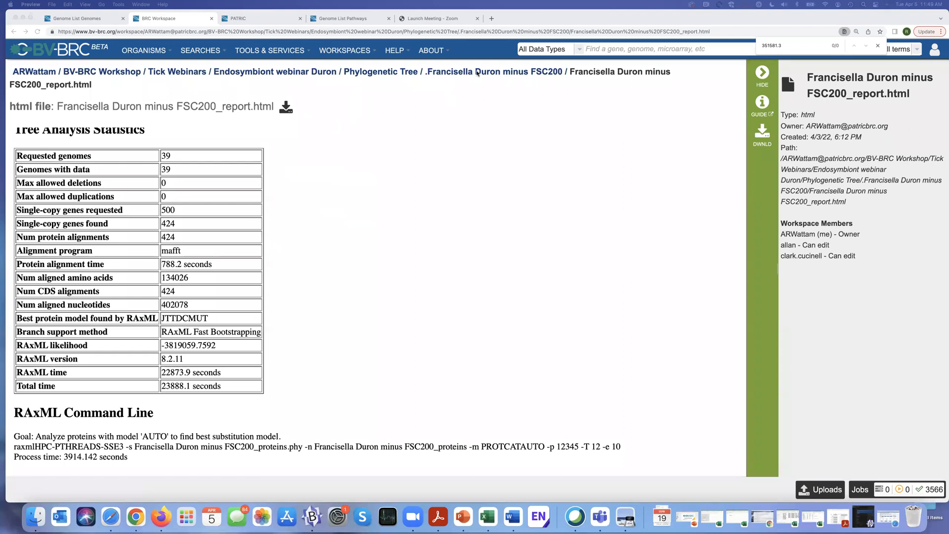
Step: Return to the Francisella Duron minus FSC200 result files and view the tree image Francisella Duron minus FSC200.png
left_click(459, 74)
left_click(459, 73)
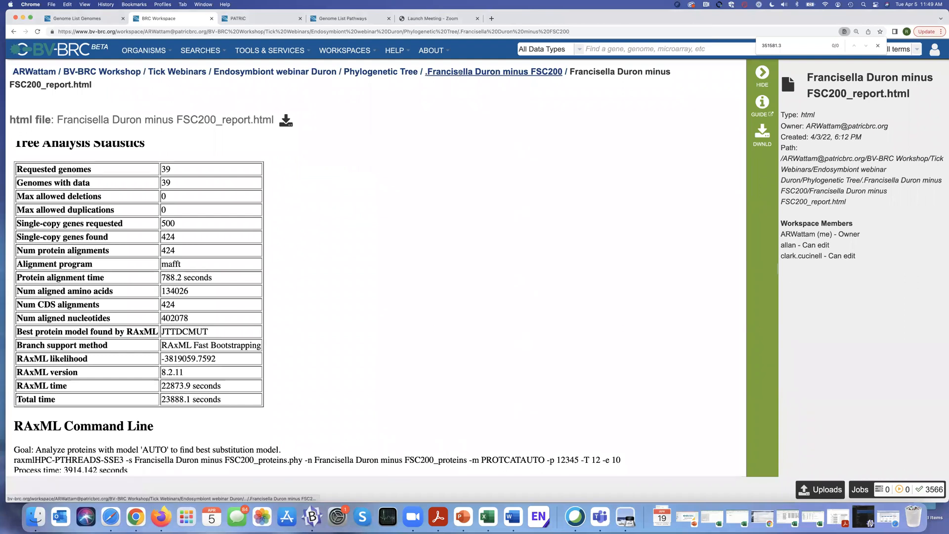
left_click(244, 151)
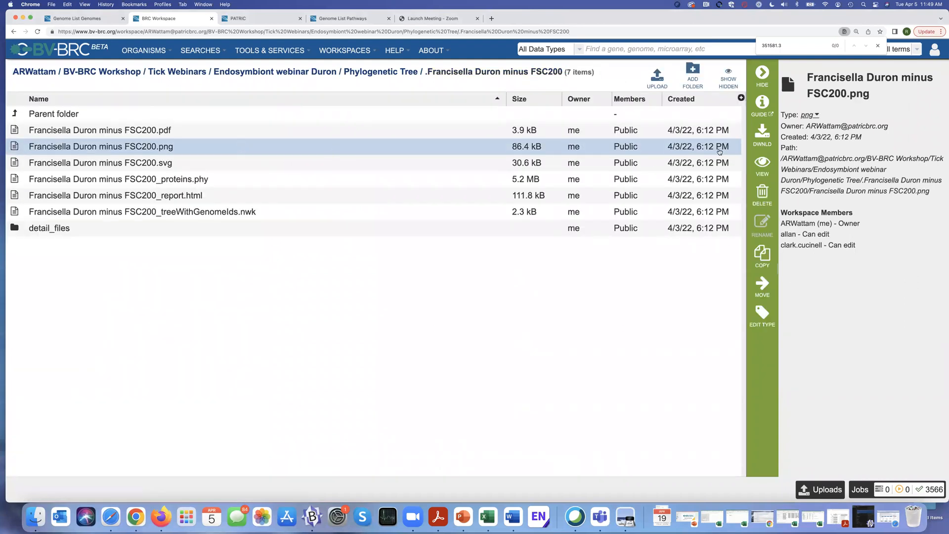
left_click(761, 163)
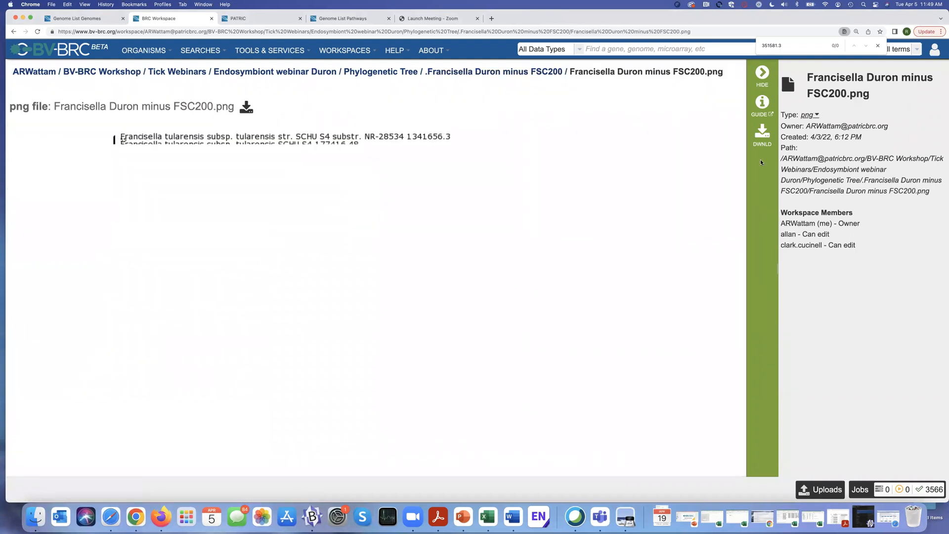
Step: Open the detail_files folder of the Francisella Duron minus FSC200 result and view the tree image Francisella Duron minus FSC200_tipsAligned.png
left_click(520, 74)
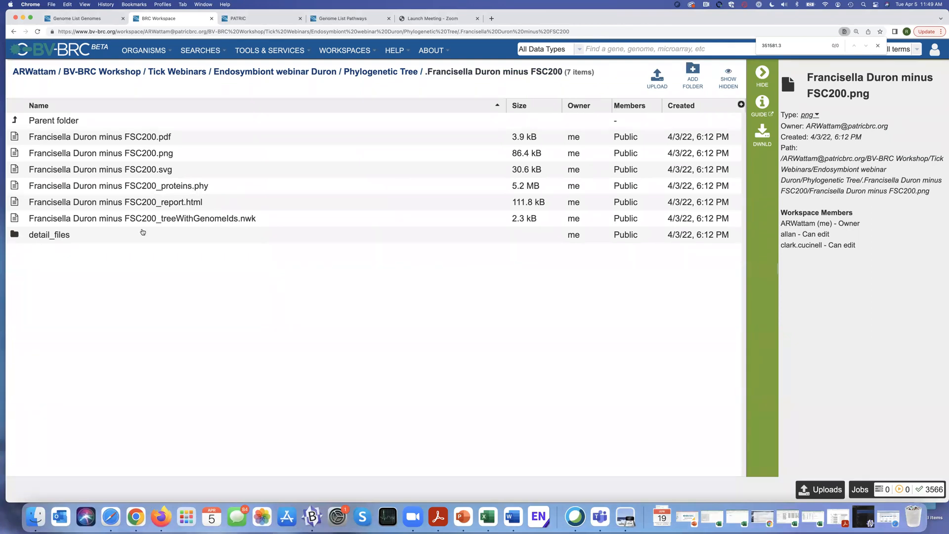
left_click(15, 236)
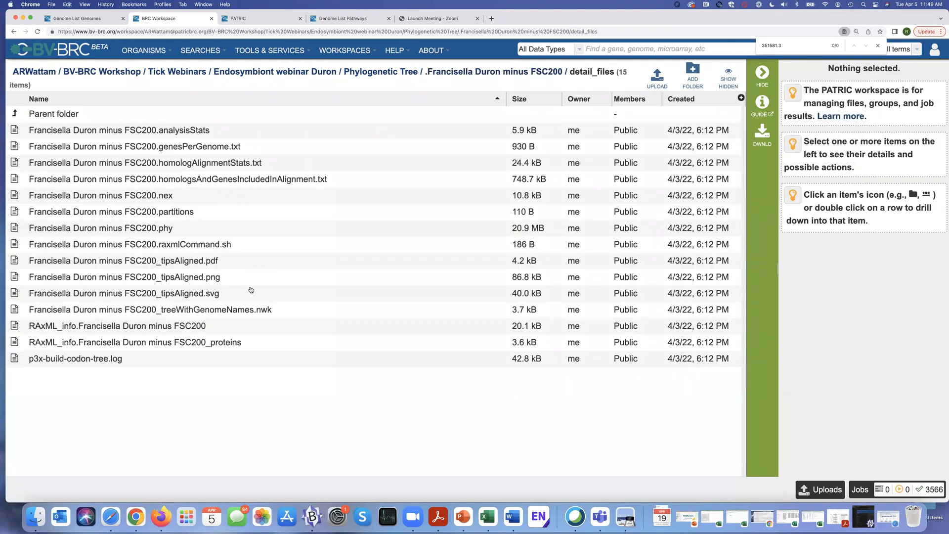
left_click(235, 296)
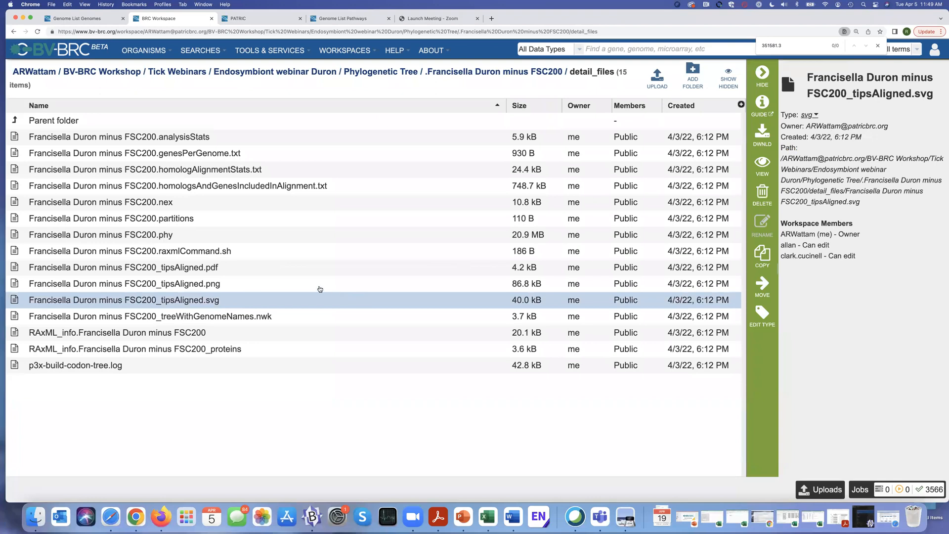
left_click(293, 285)
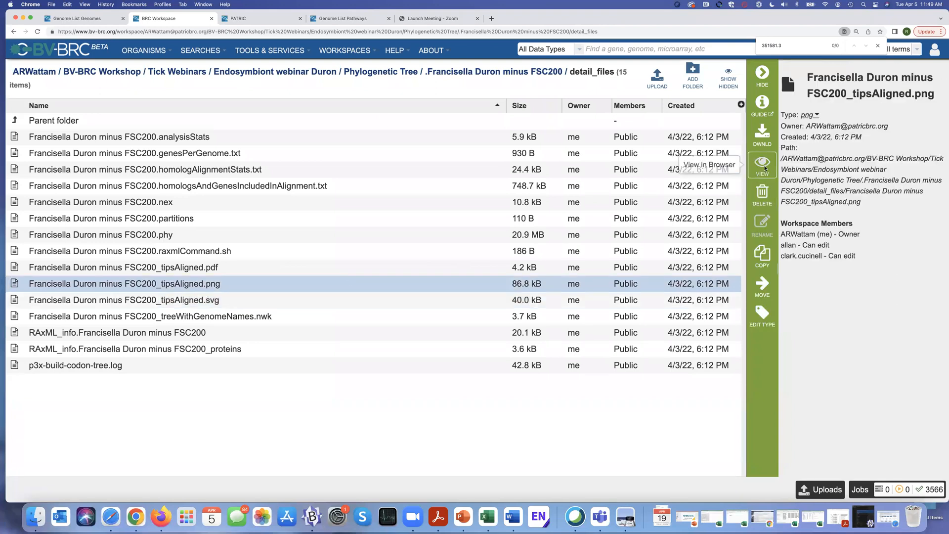
left_click(764, 167)
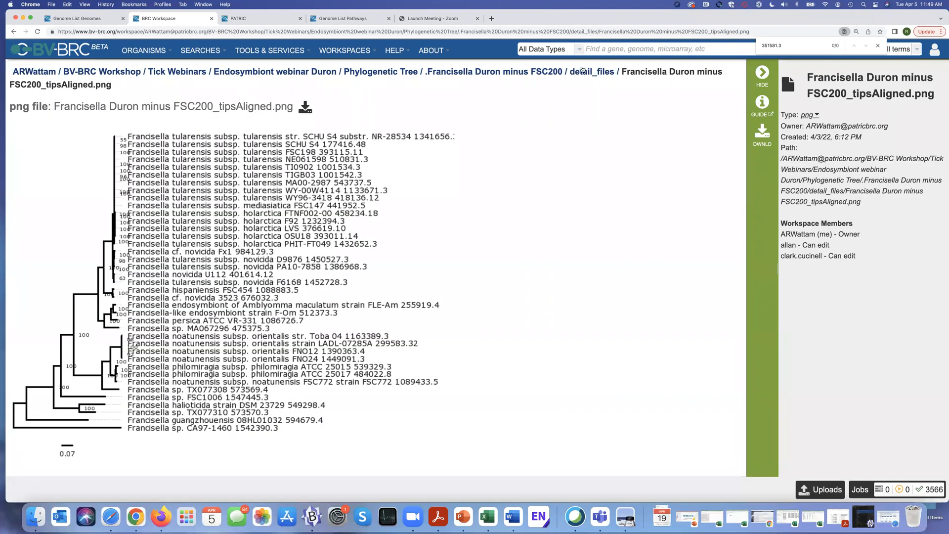
left_click(599, 72)
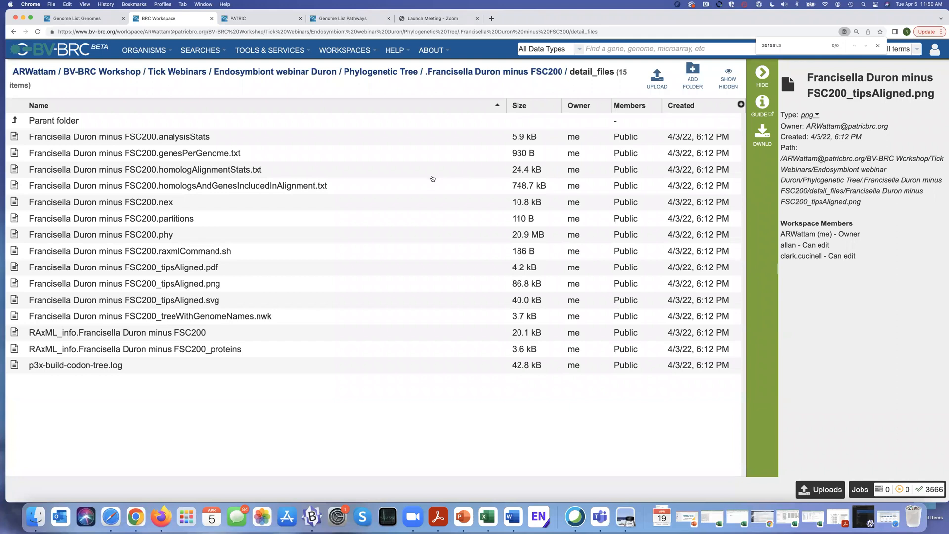
Step: Open the Genome Alignment (Mauve) service and add Francisella persica ATCC VR-331 [1086726.7] as the reference genome
left_click(292, 51)
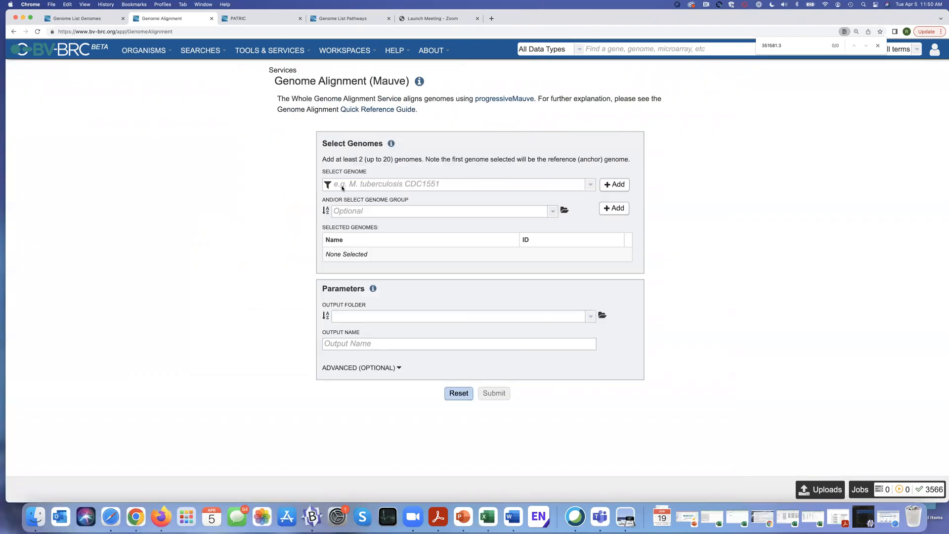
left_click(356, 185)
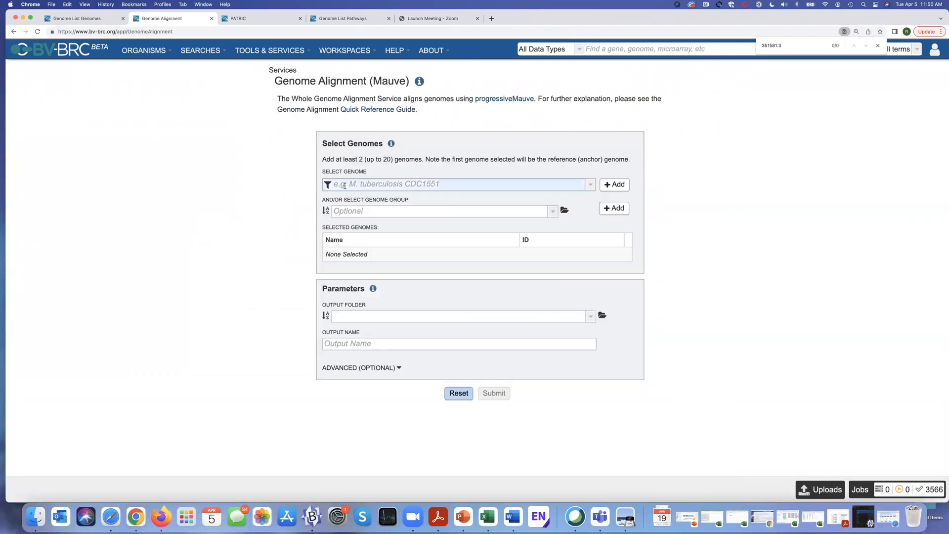
left_click(345, 186)
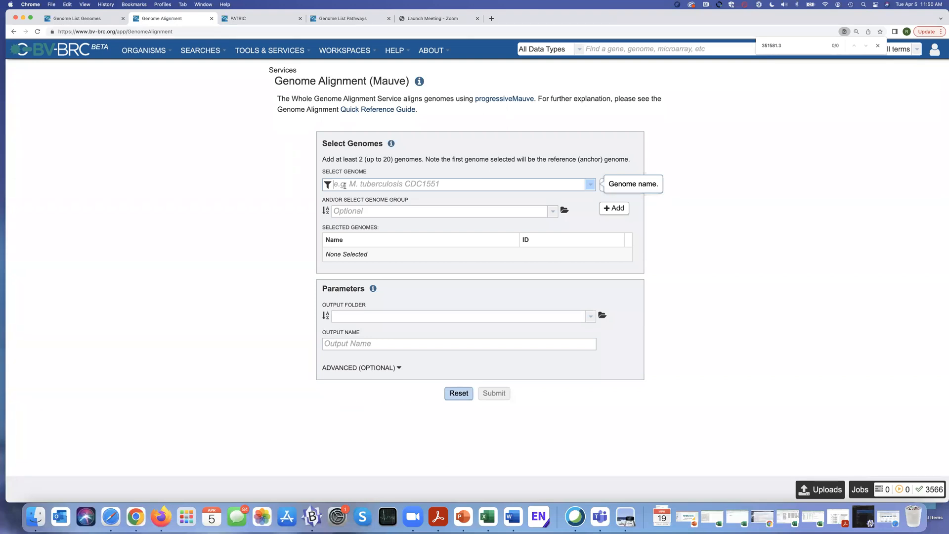
type("Franci")
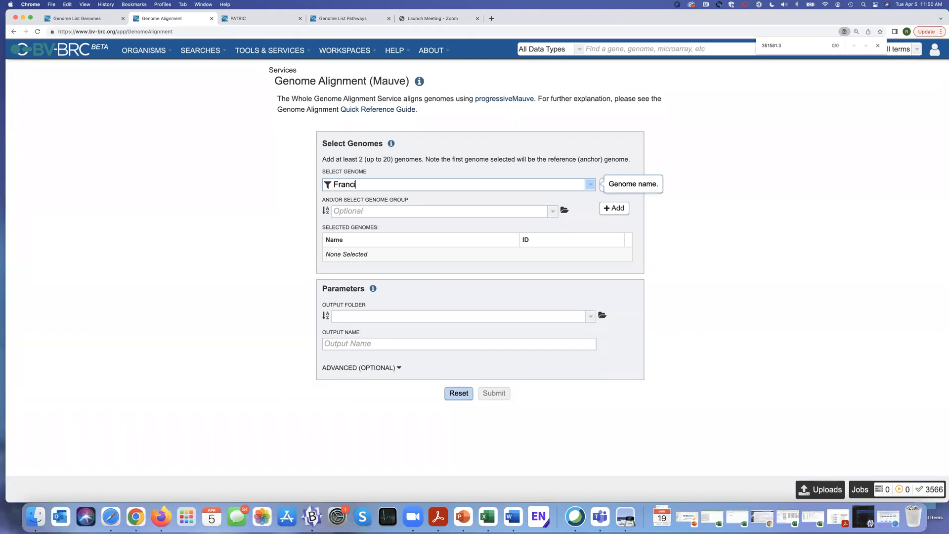
type("sella persica")
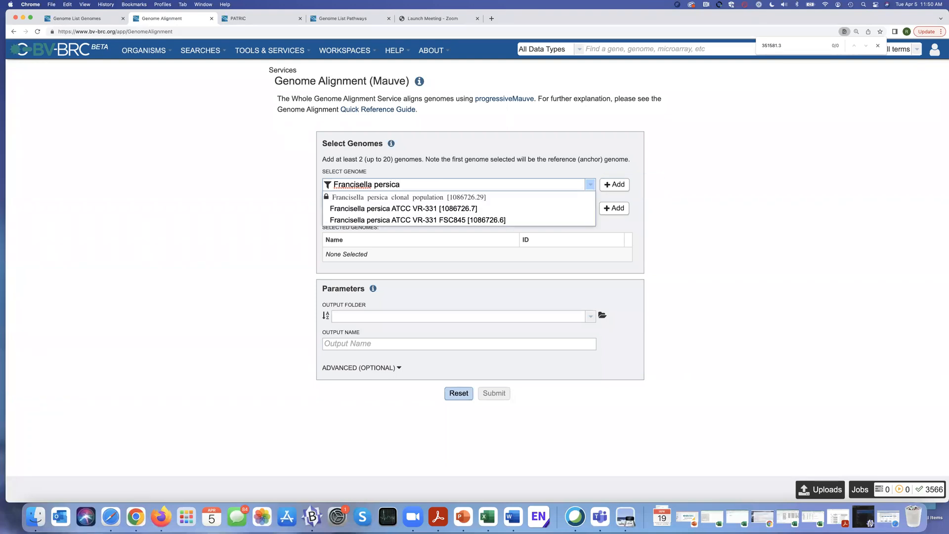
left_click(393, 209)
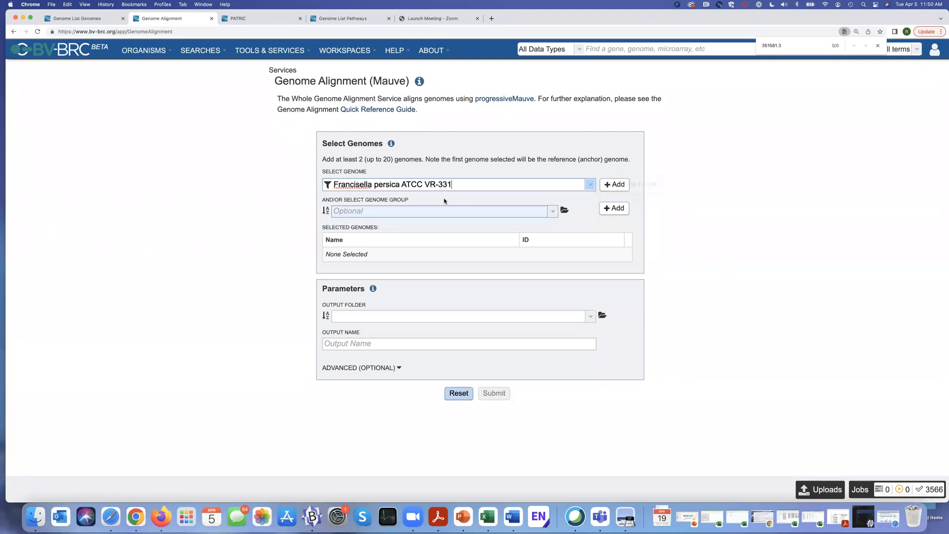
left_click(616, 183)
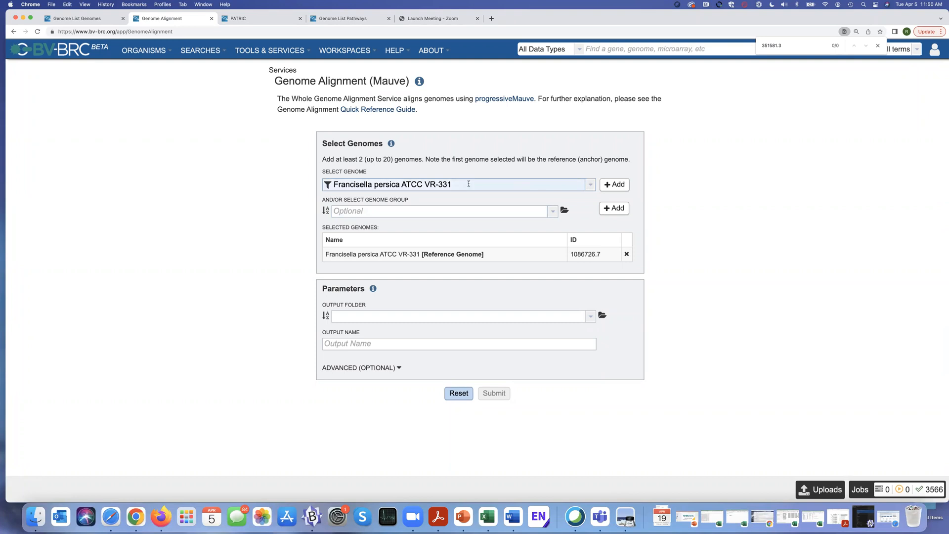
Step: Add the private genome Francisella endosymbiont_QAPC00000000 [262.203] as the second genome in the alignment
left_click_drag(469, 184, 330, 185)
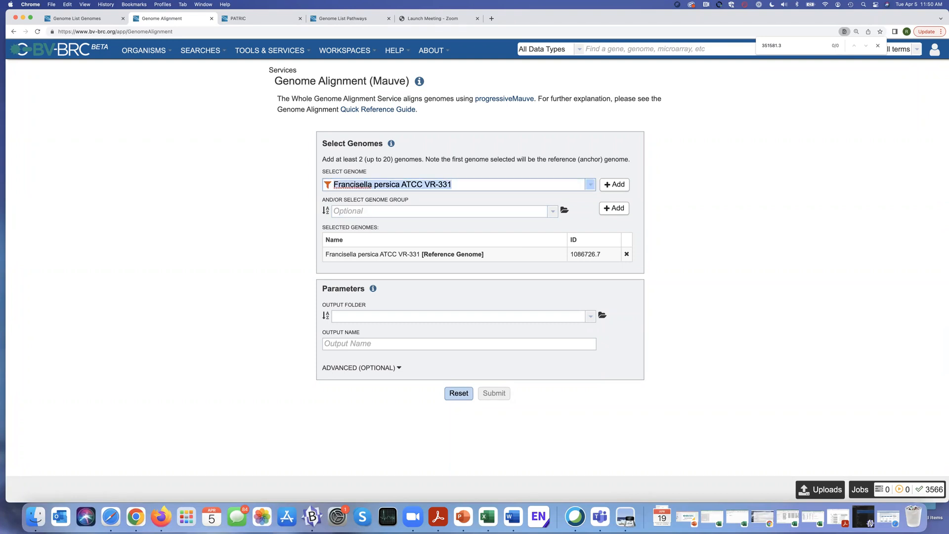
type("Francisell")
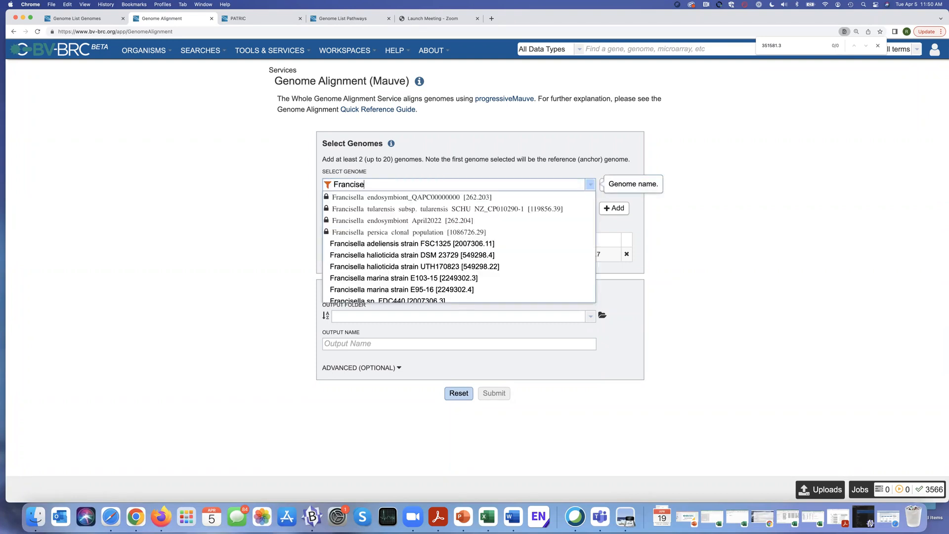
left_click(379, 198)
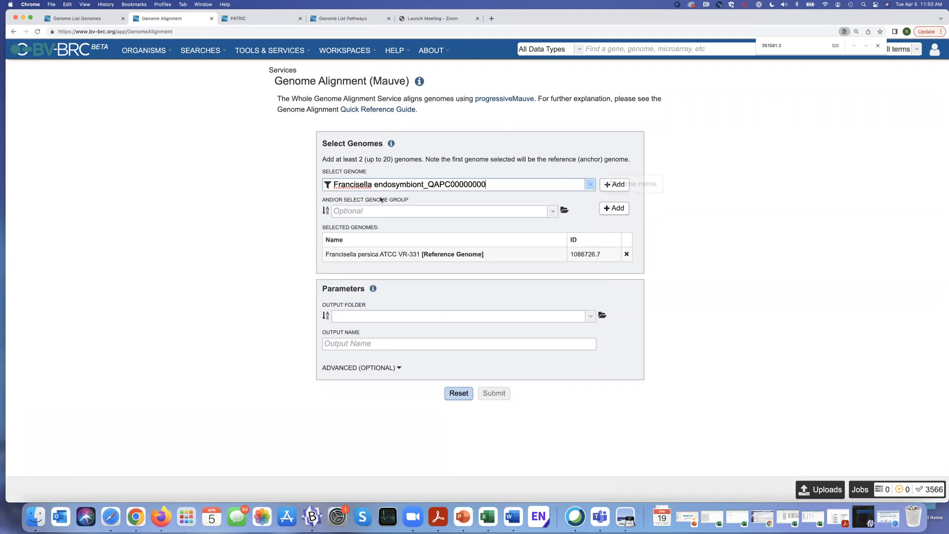
left_click(619, 184)
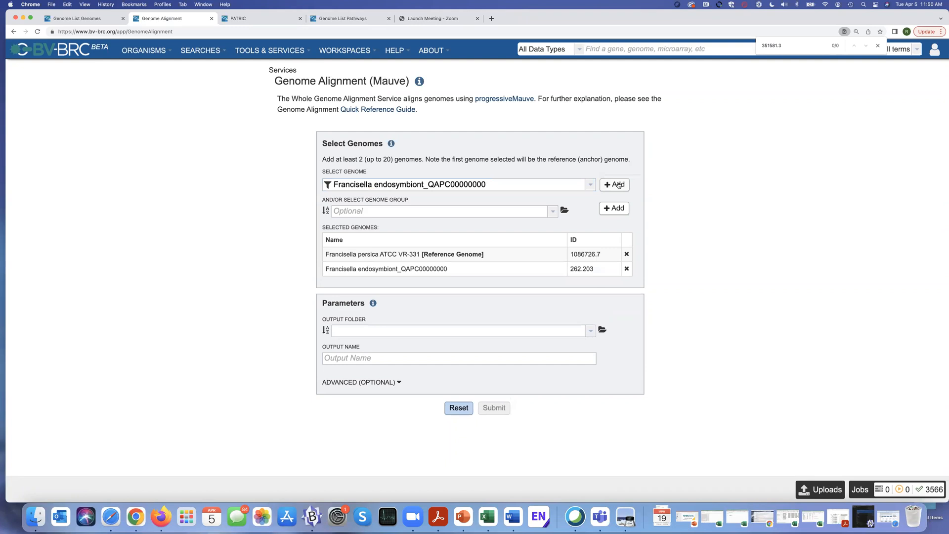
Step: Set the alignment's output folder to Nobel Prize Winning Research and its output name to "persica v endo"
left_click(396, 330)
type("N")
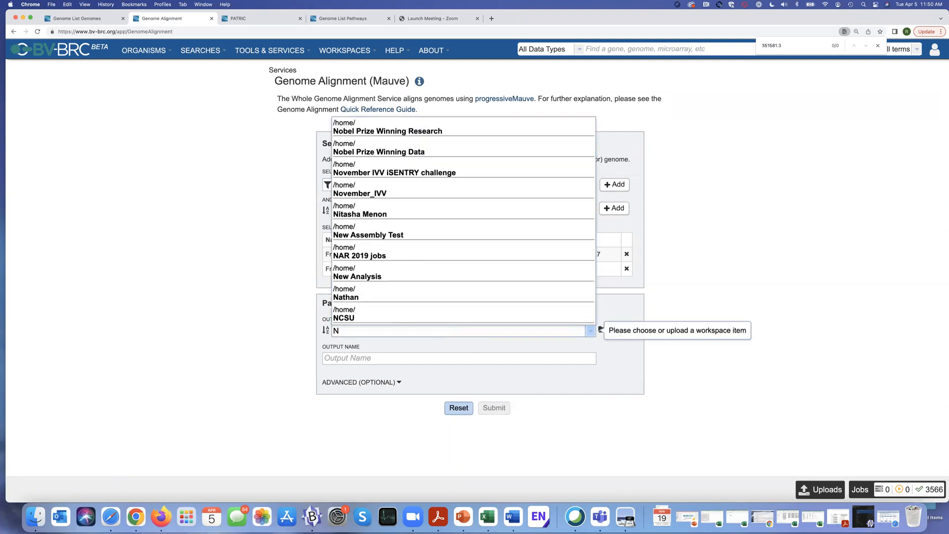
left_click(453, 131)
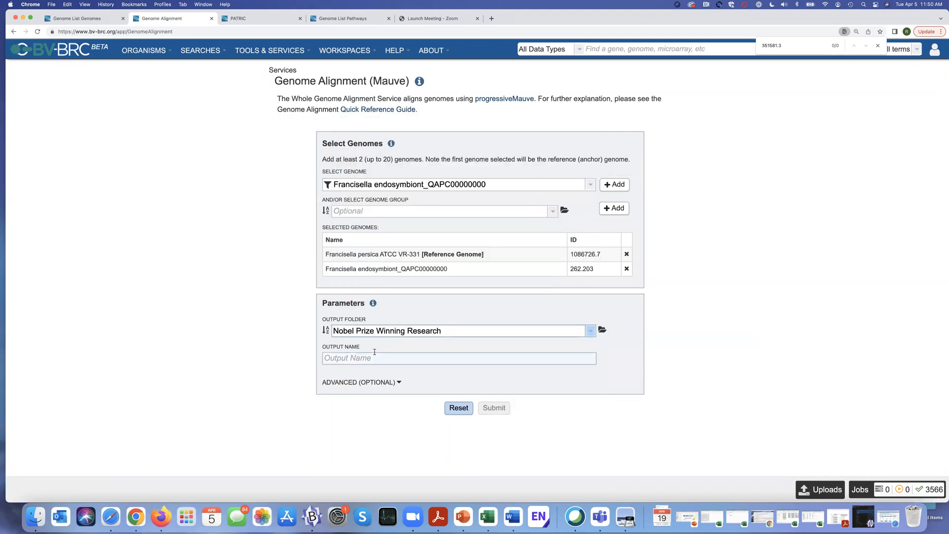
left_click(355, 359)
type("per")
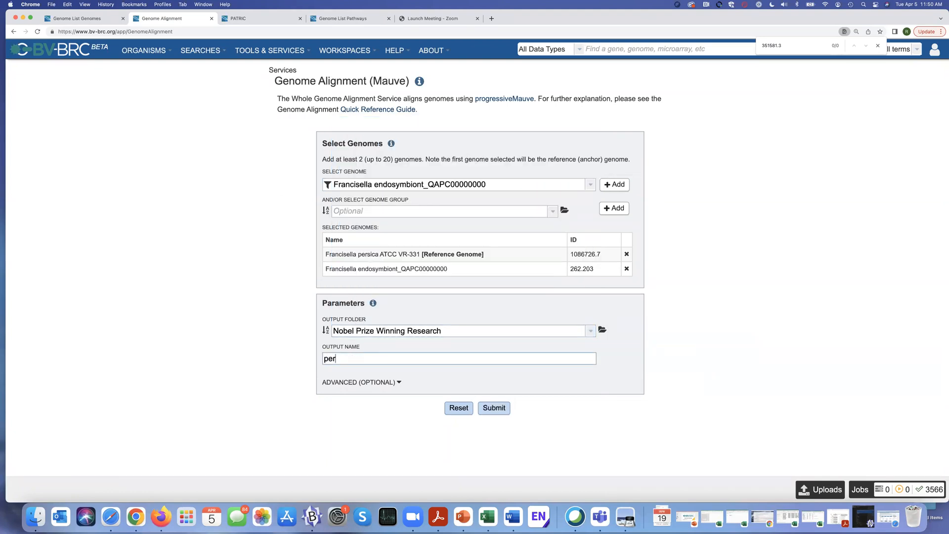
type("sica v endo")
Step: Open the Genome_Alignment folder under Tick Webinars / Endosymbiont webinar Duron in the public BV-BRC Workshop workspace
left_click(343, 51)
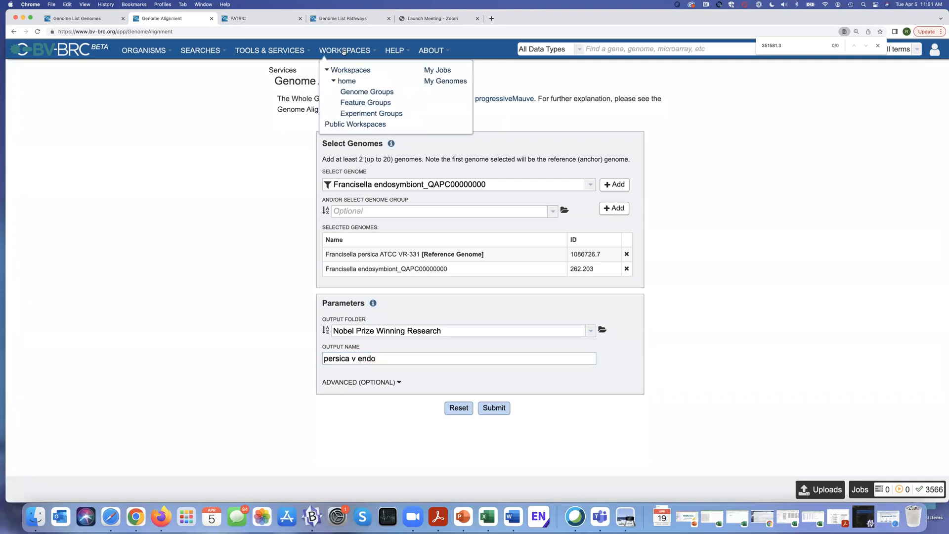
left_click(361, 123)
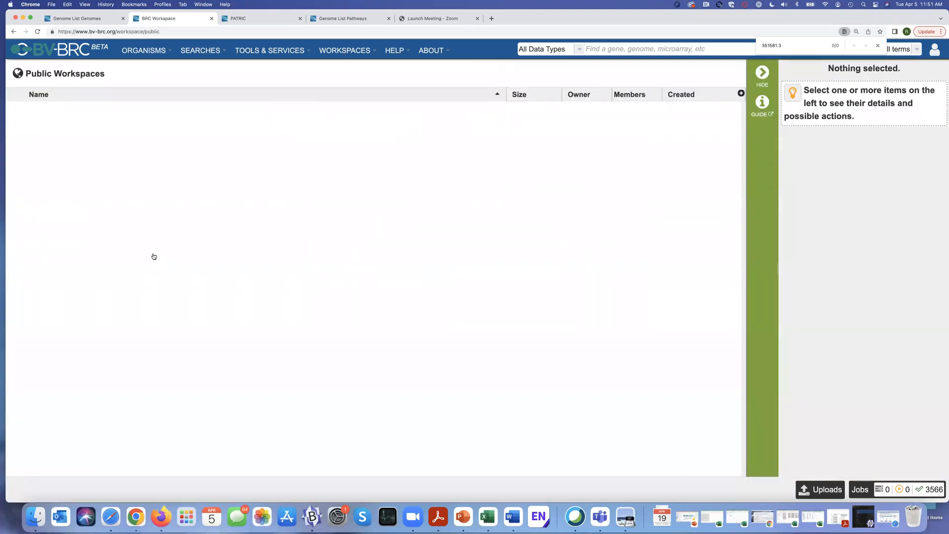
scroll(154, 256, "down", 10)
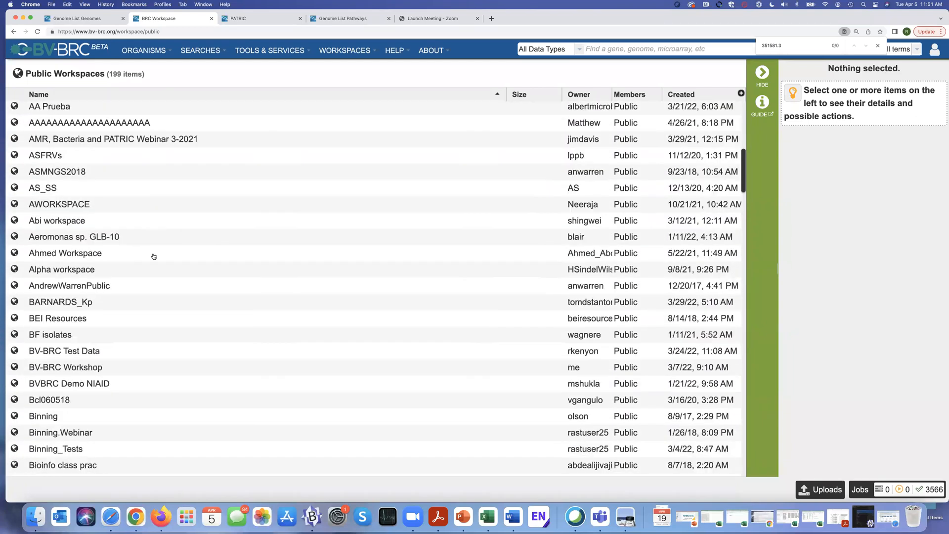
scroll(153, 256, "down", 3)
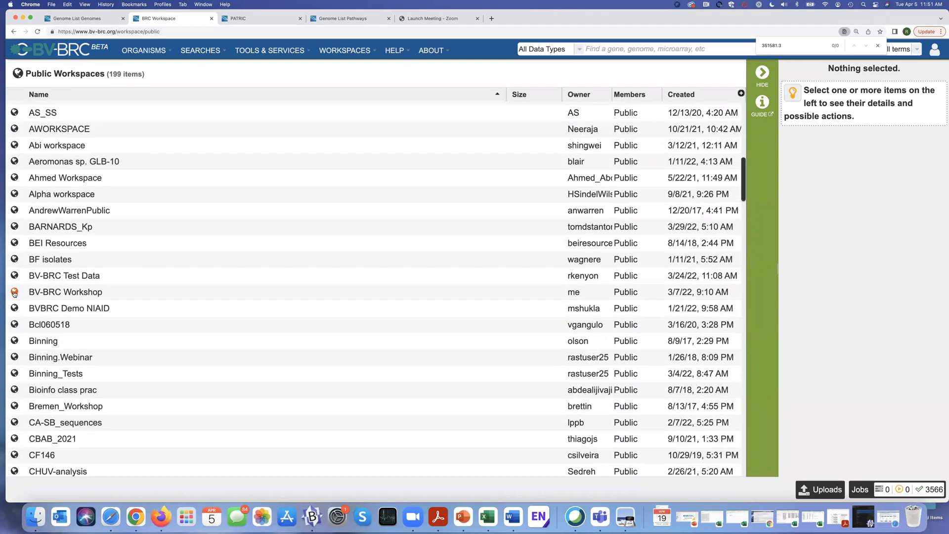
double_click(14, 292)
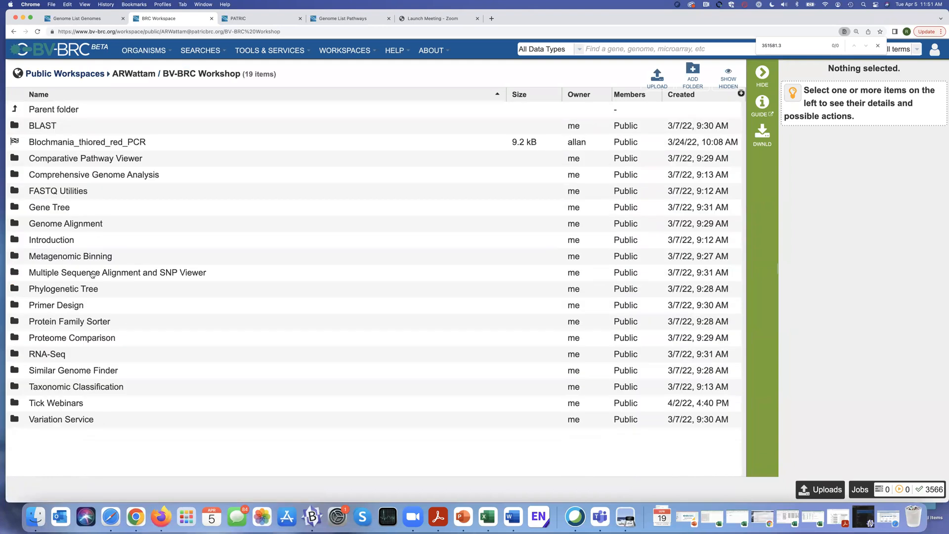
double_click(14, 403)
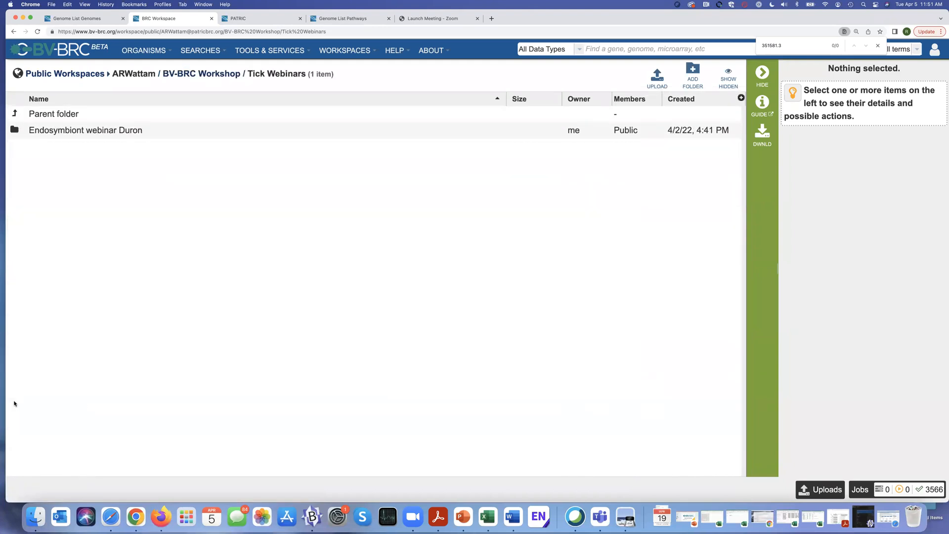
double_click(15, 130)
double_click(16, 163)
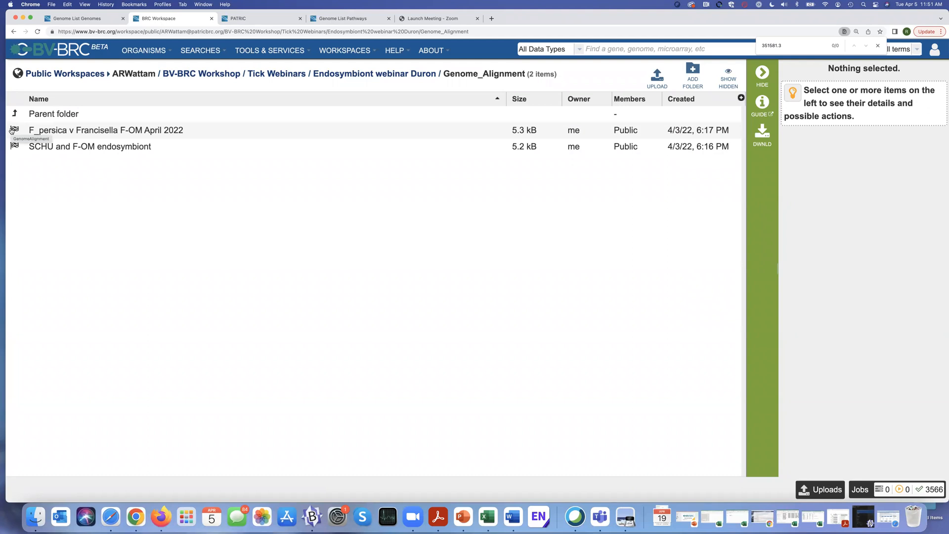
Step: Open the job result F_persica v Francisella F-OM April 2022, examine its genome alignment and go back to the result page
double_click(14, 130)
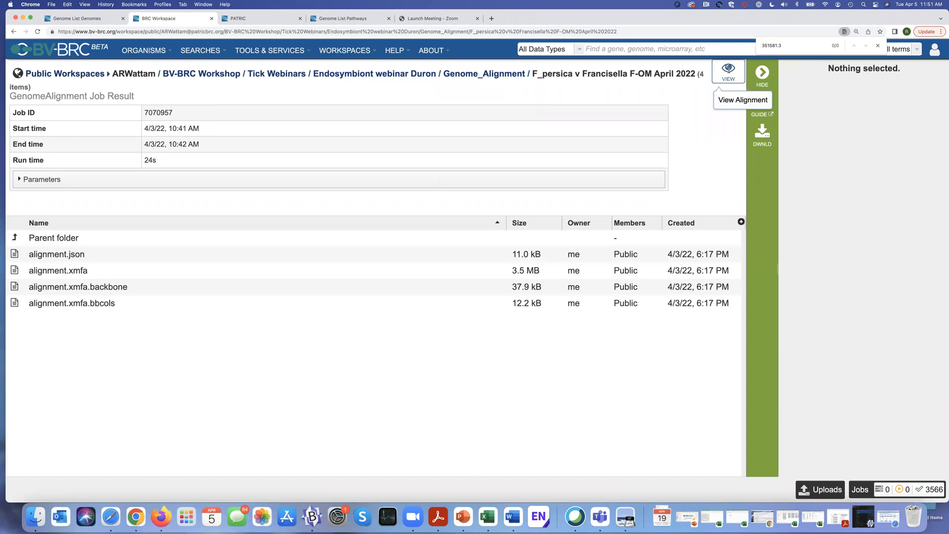
left_click(728, 69)
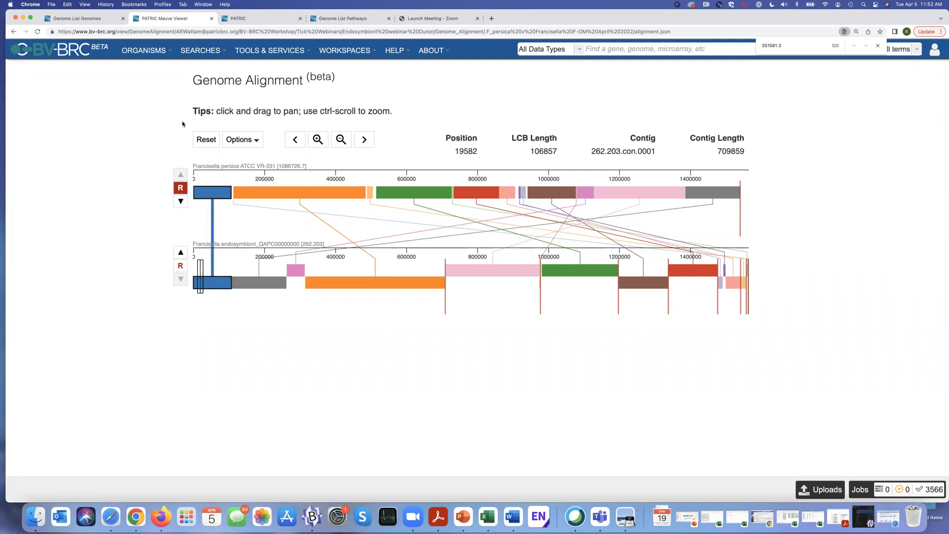
left_click(13, 31)
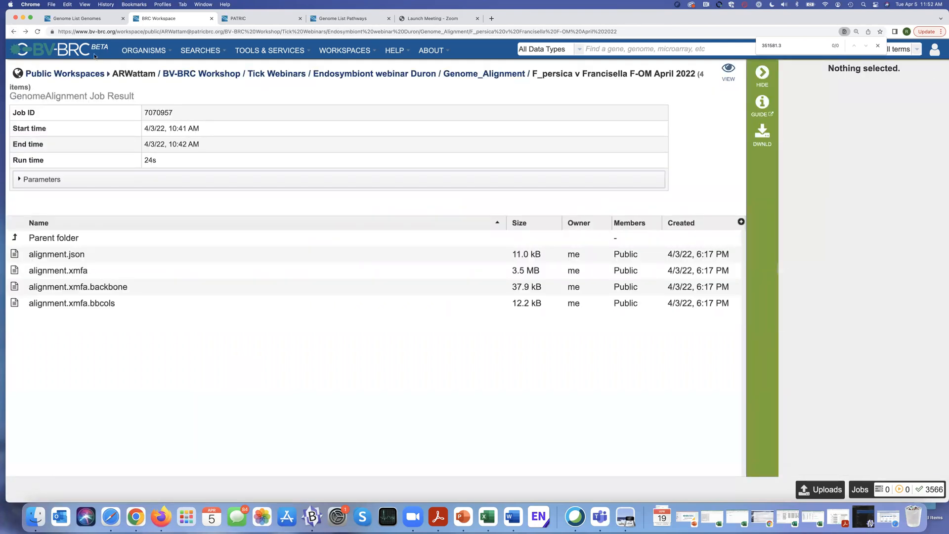
Step: Return to the Genome_Alignment folder, open the job result SCHU and F-OM endosymbiont and view its genome alignment
left_click(492, 74)
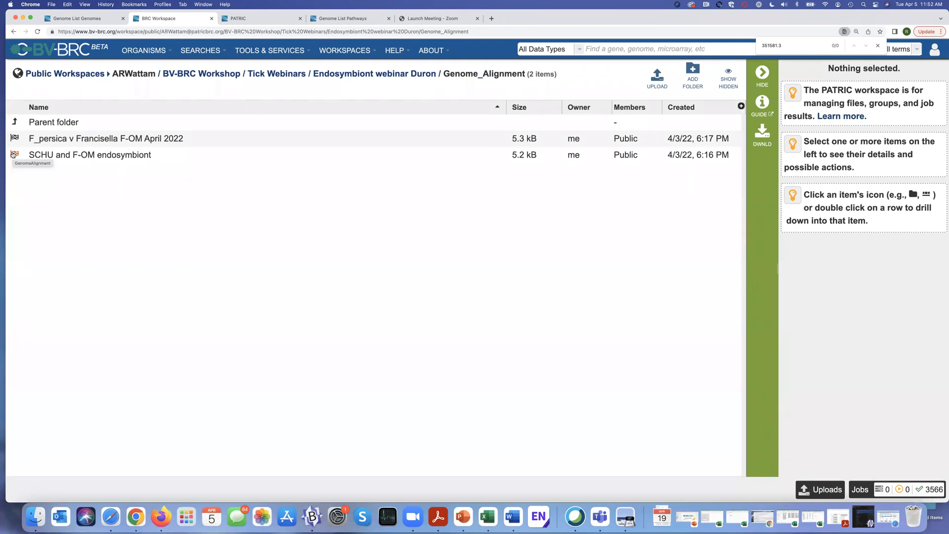
left_click(13, 155)
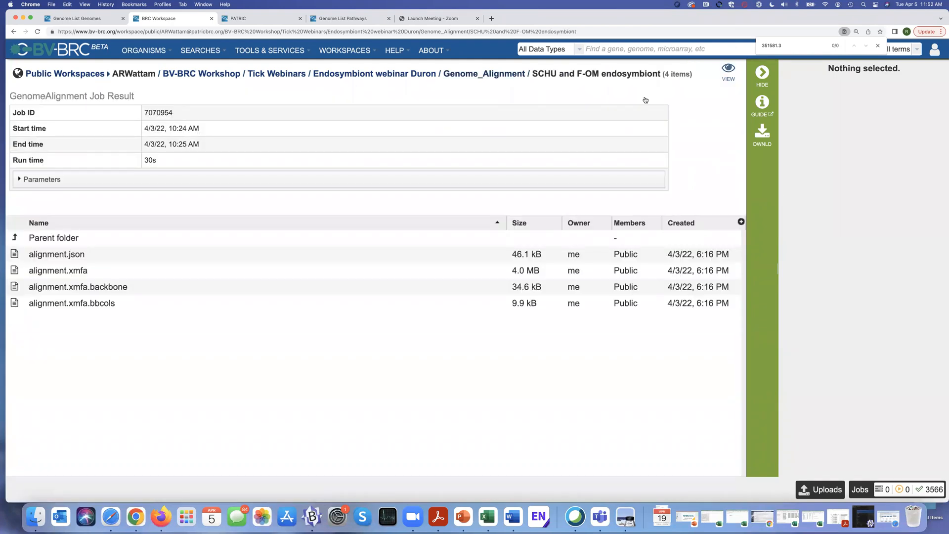
left_click(729, 74)
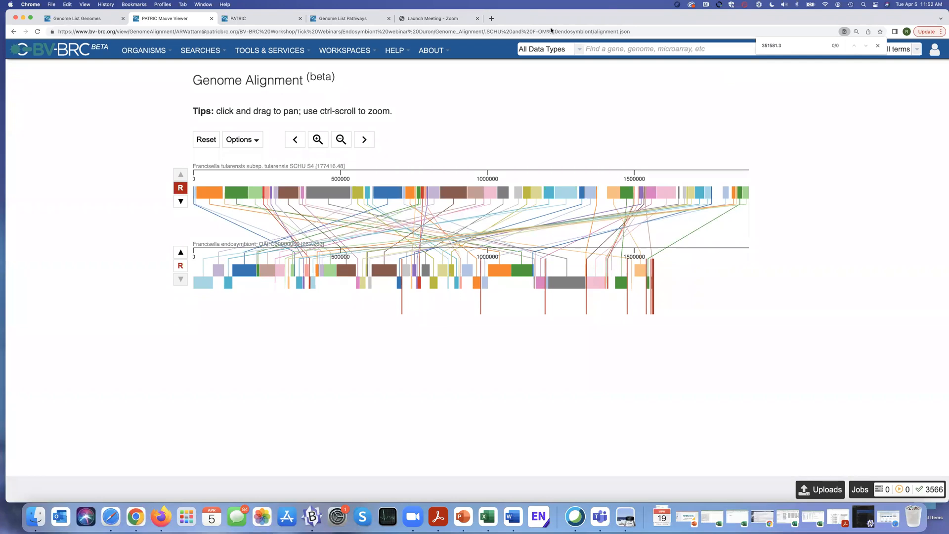
left_click(277, 52)
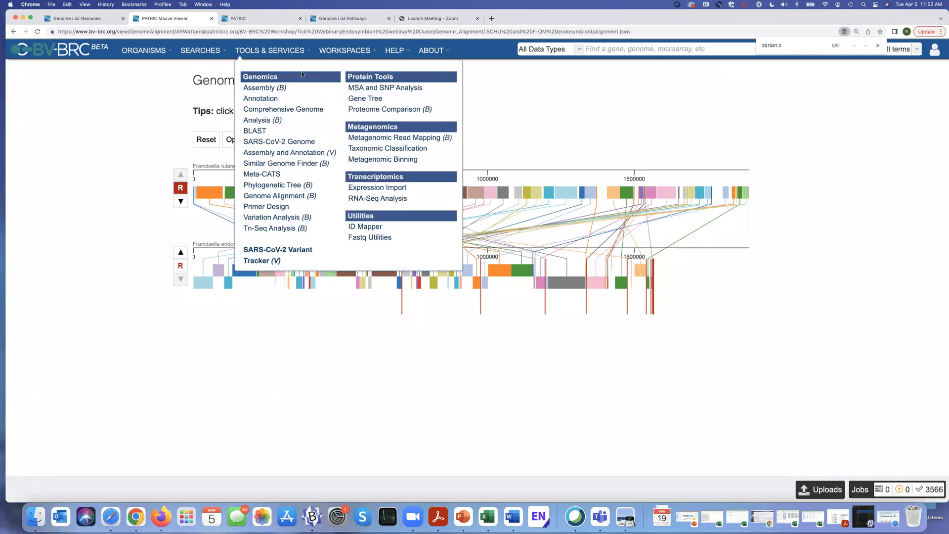
left_click(493, 103)
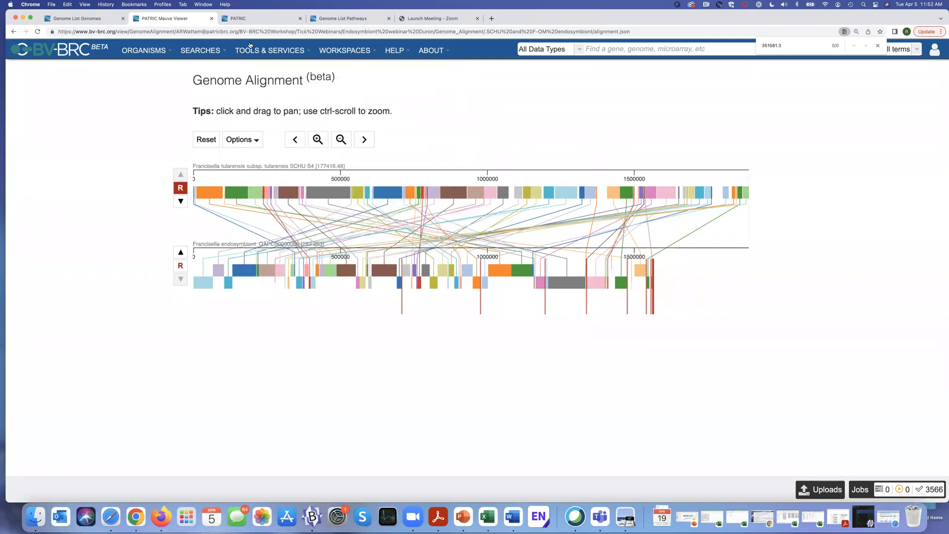
Step: Switch to the PATRIC site and open the Comparative Pathway service
left_click(260, 20)
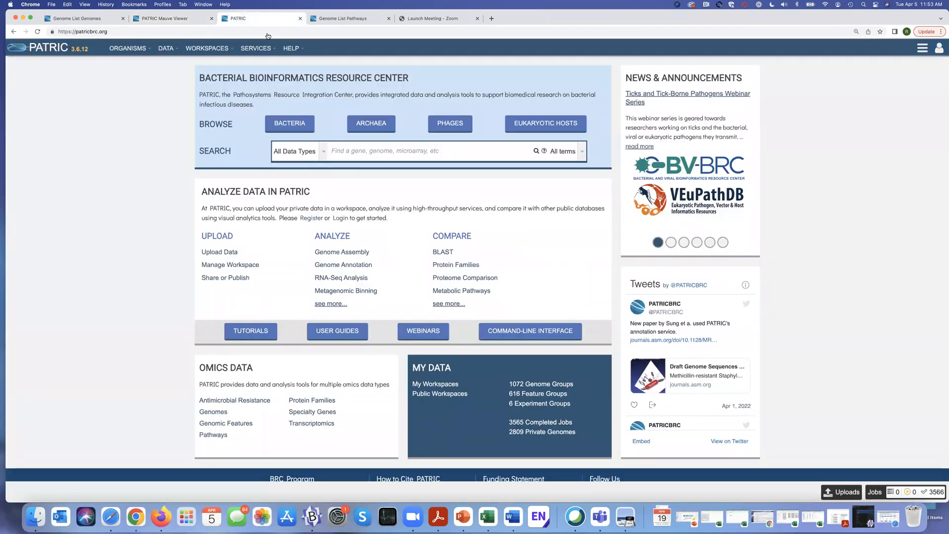
left_click(259, 48)
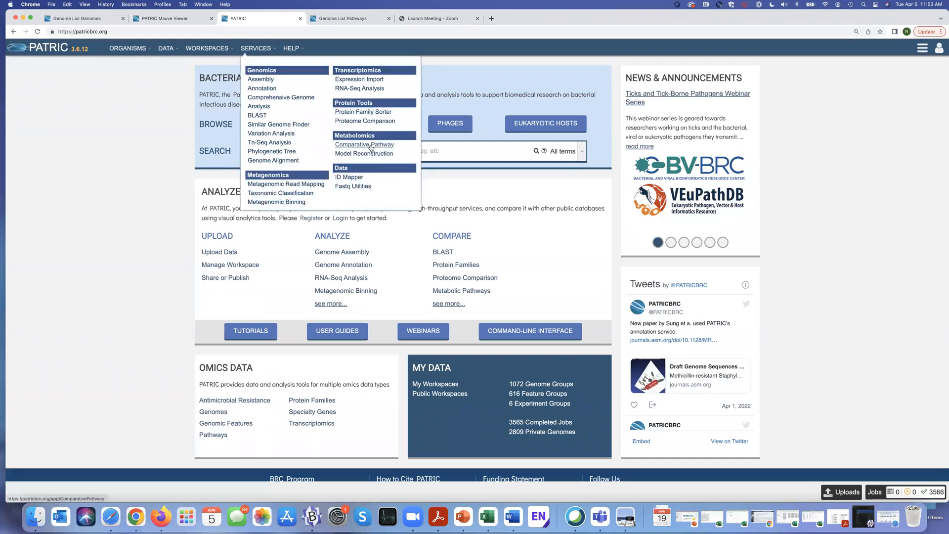
left_click(371, 144)
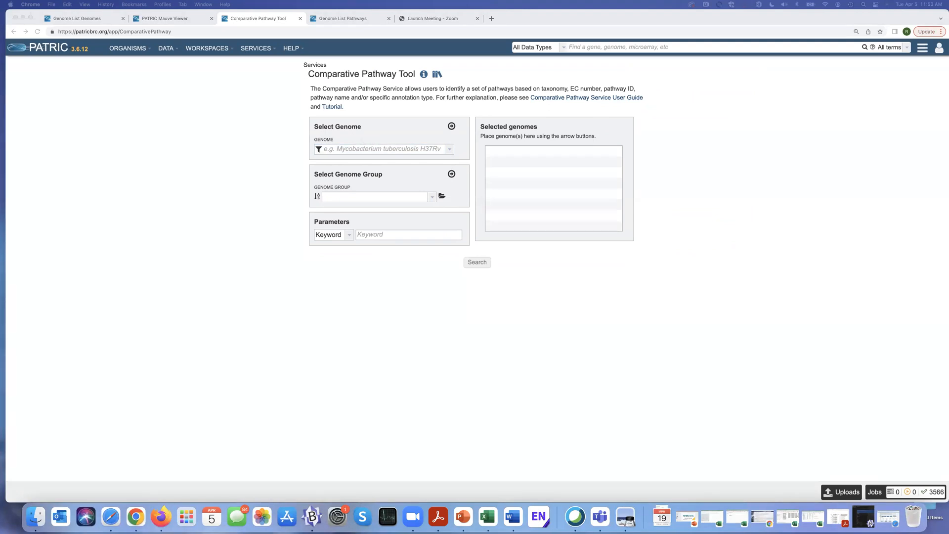
Step: Bring the Biotin_Vitamin_B7 reference figure into view, examine the four compared genomes and move it away again
left_click_drag(0, 29, 720, 95)
left_click(782, 152)
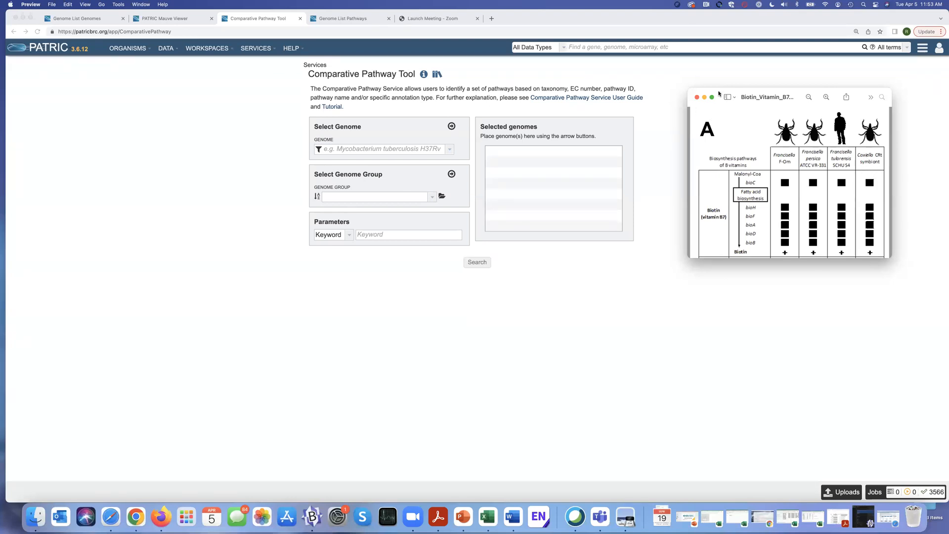
left_click_drag(517, 97, 0, 159)
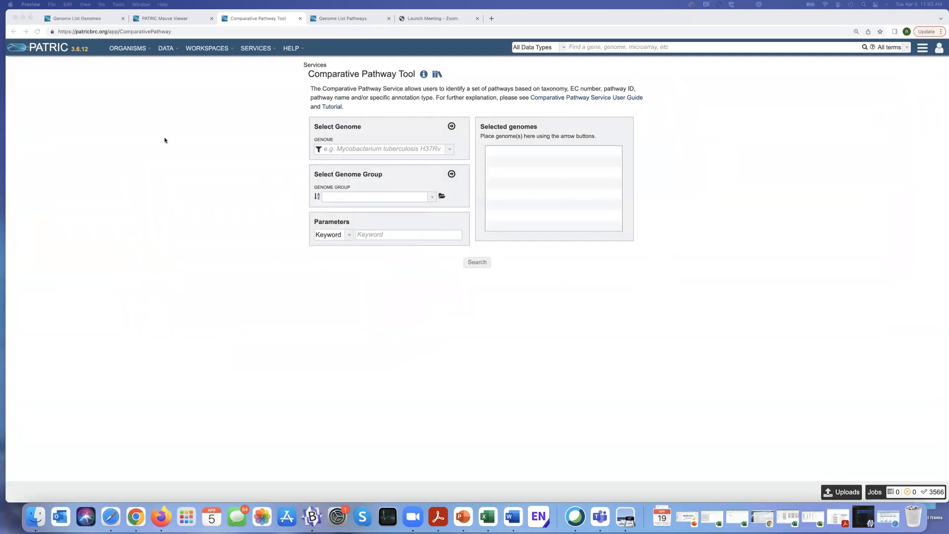
Step: Add the private genome Francisella endosymbiont_QAPC00000000 [262.203] to the selected genomes
left_click(327, 150)
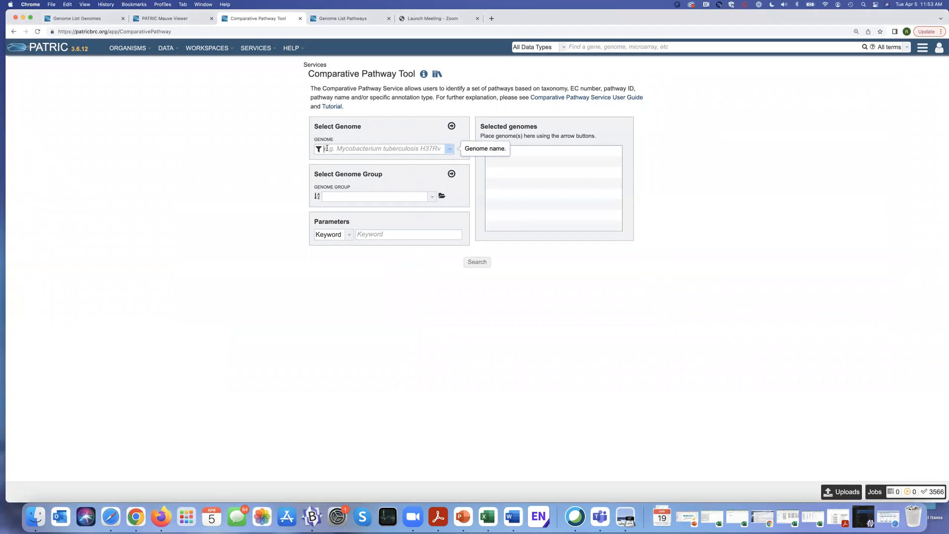
type("Francis")
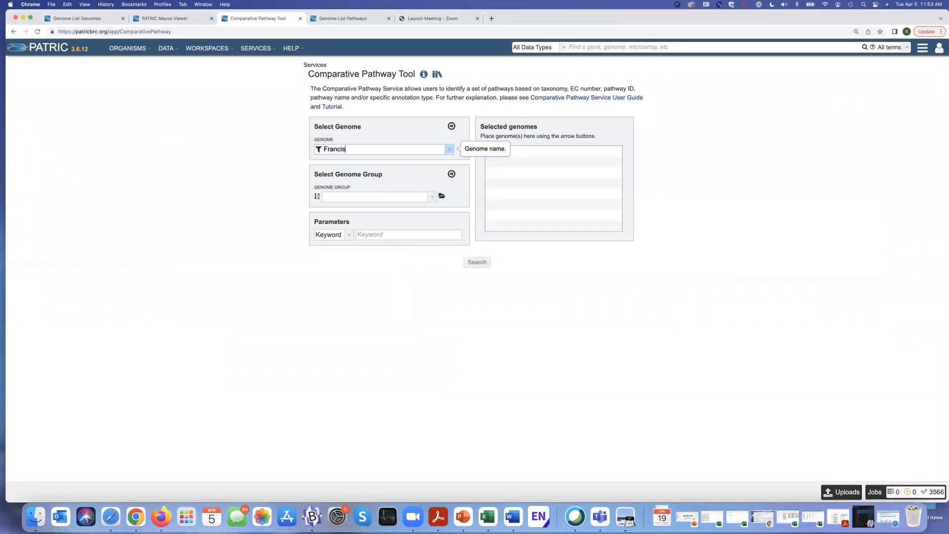
type("ll")
key("BackSpace")
key("BackSpace")
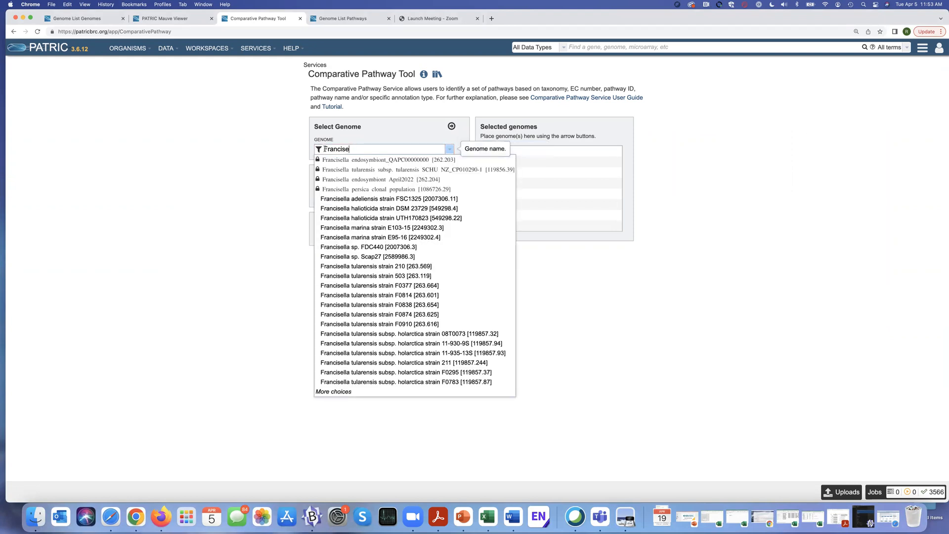
left_click(328, 159)
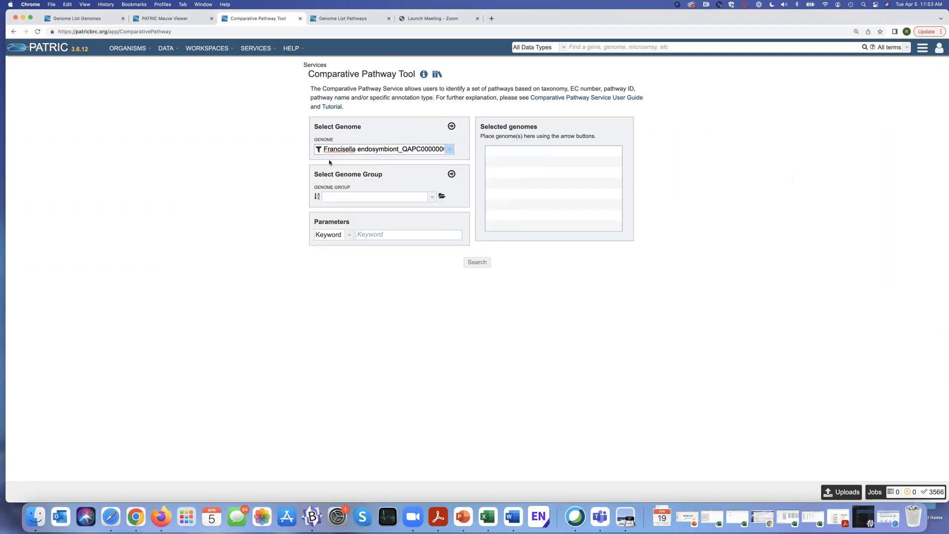
left_click(452, 126)
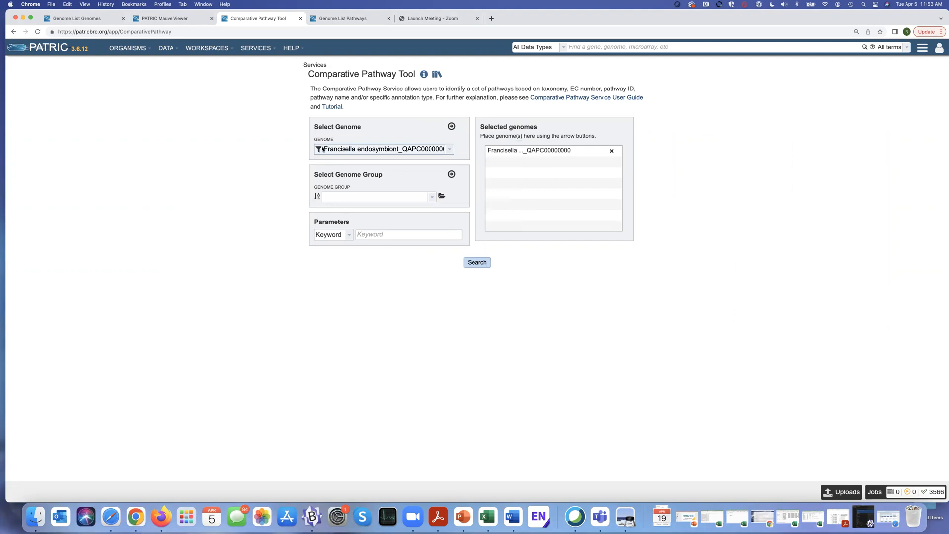
Step: Add the genome Francisella persica ATCC VR-331 [1086726.7] to the selected genomes
left_click_drag(354, 149, 462, 149)
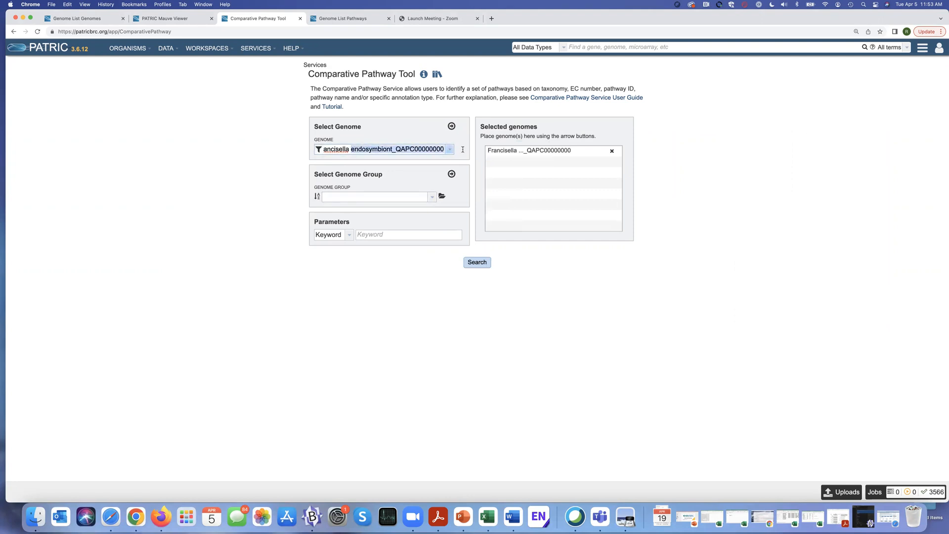
type("persica")
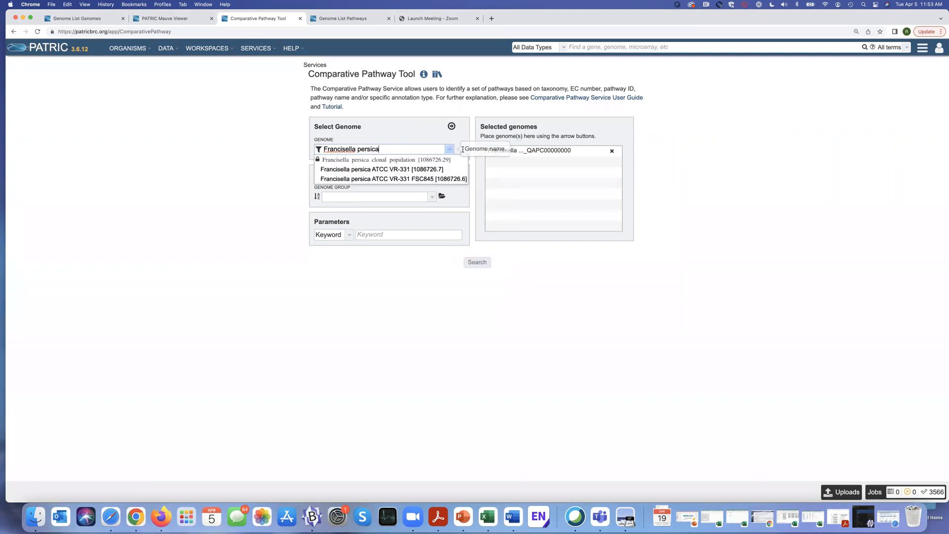
left_click(428, 171)
left_click(451, 126)
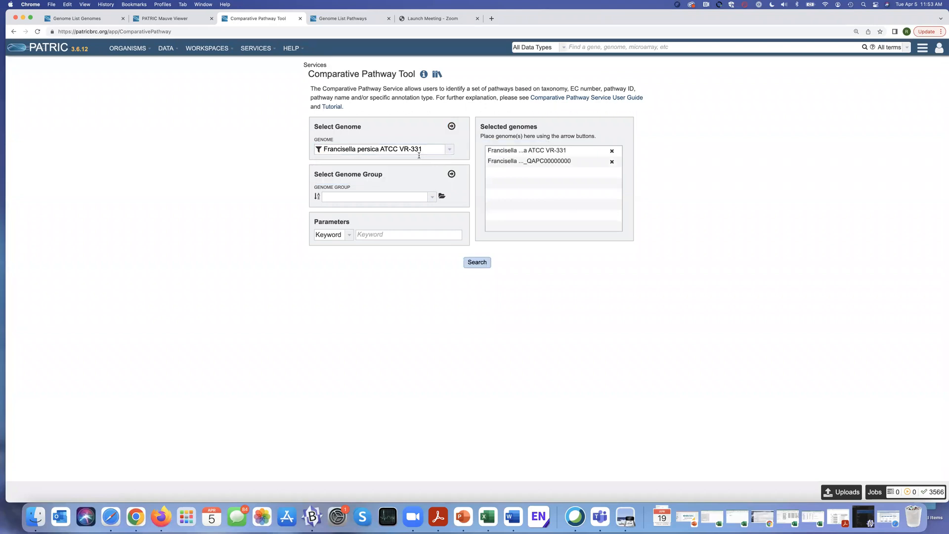
Step: Add the genome Francisella tularensis subsp. tularensis SCHU S4 strain SHU-S4 [177416.36] to the selected genomes
left_click_drag(424, 150, 311, 154)
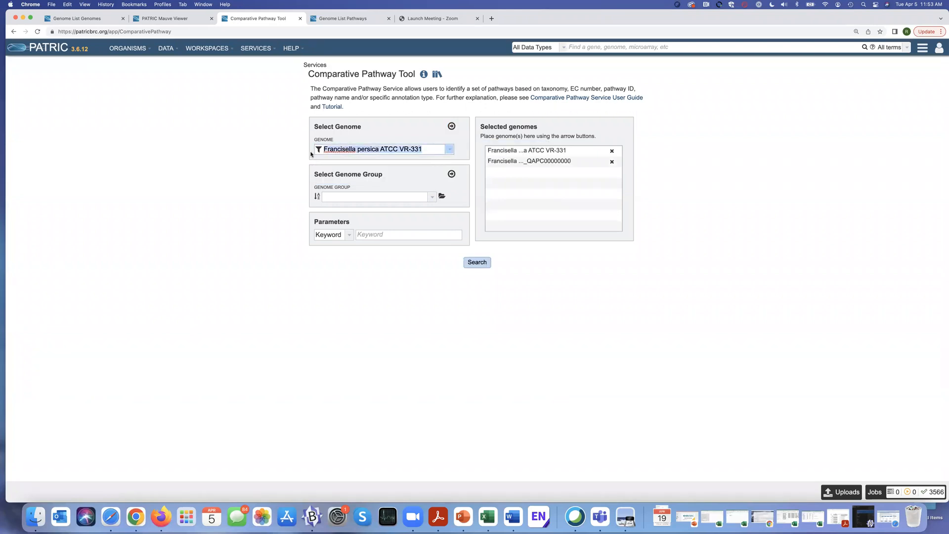
type("SCHU")
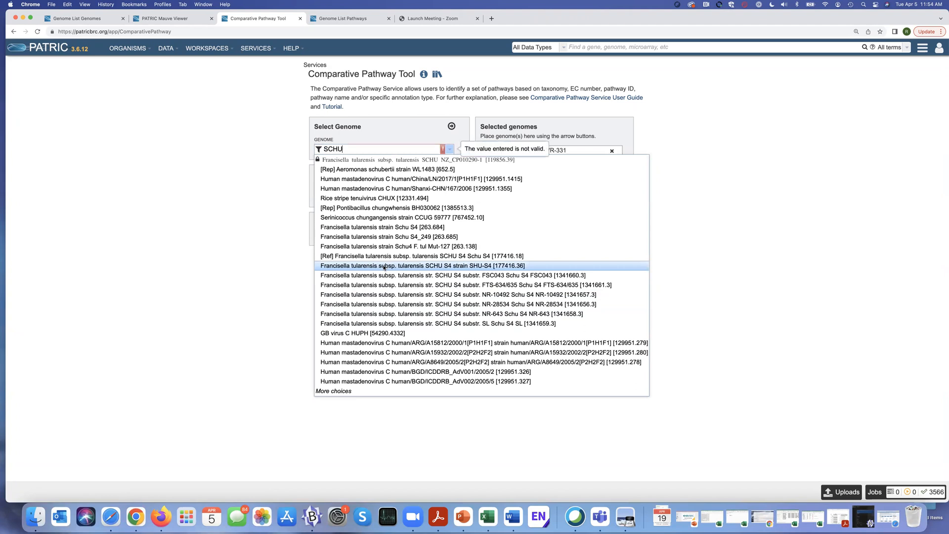
left_click(385, 268)
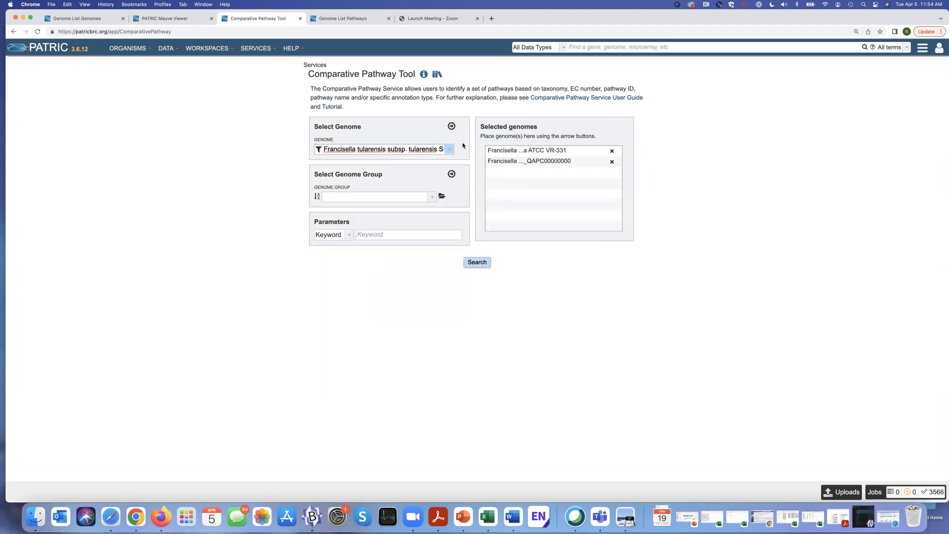
left_click(453, 127)
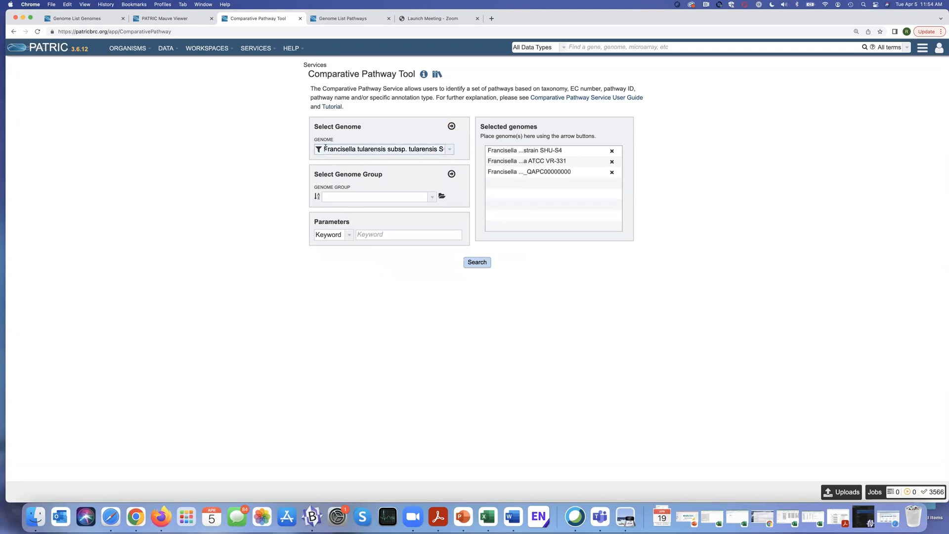
Step: Add the genome Coxiella-like endosymbiont strain CRt [1592897.18] to the selected genomes and run the pathway search
left_click_drag(323, 148, 466, 151)
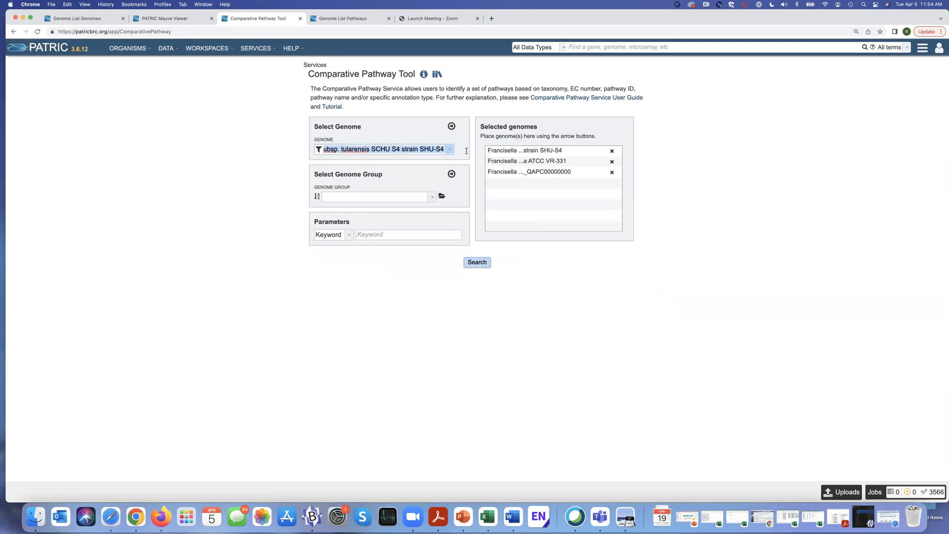
type("Coxiella-like")
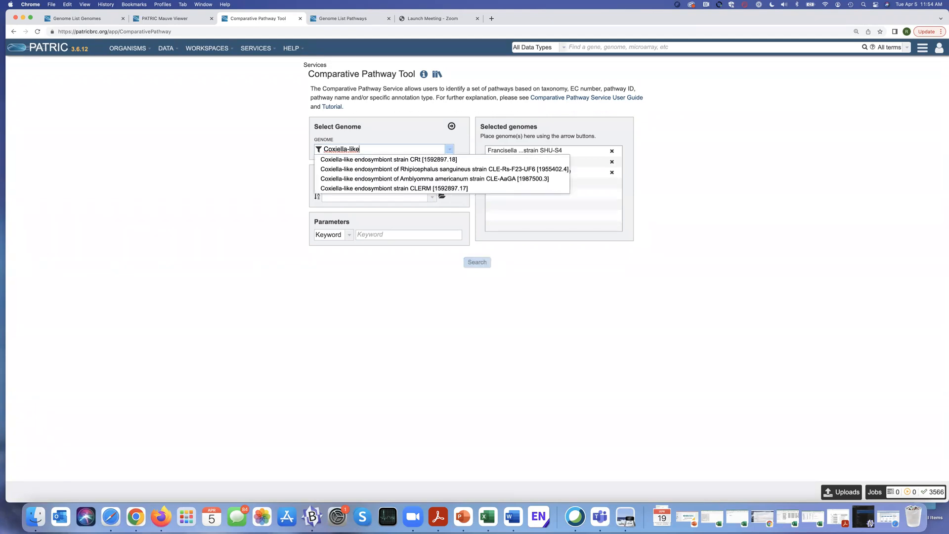
left_click(417, 160)
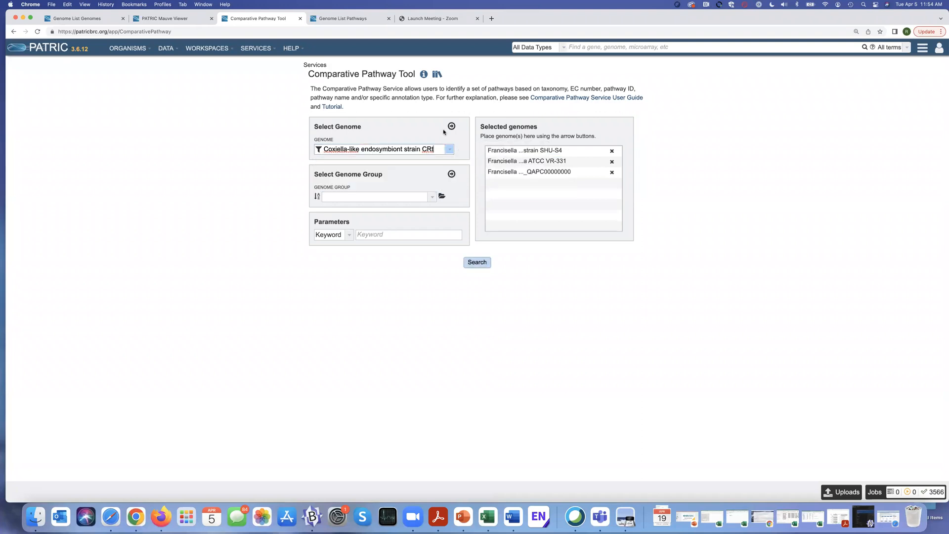
left_click(451, 126)
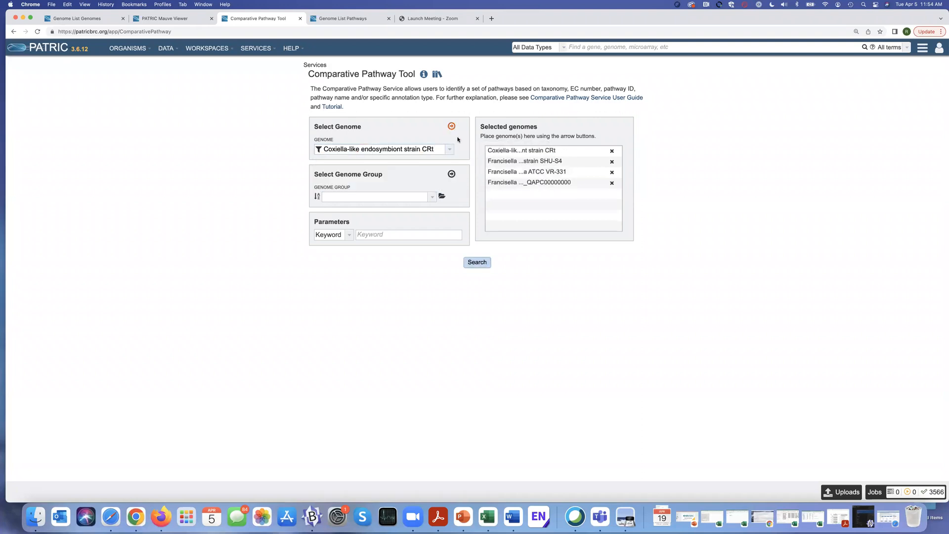
left_click(481, 263)
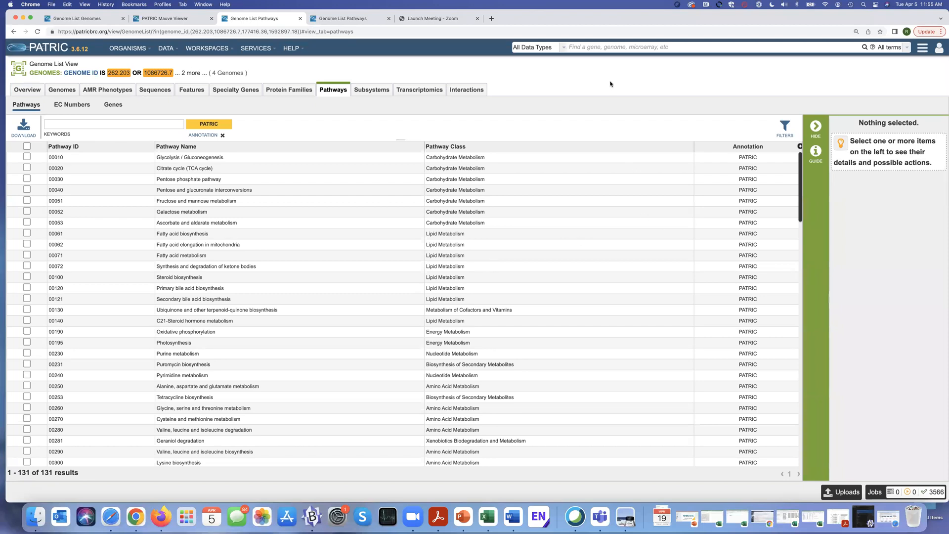
Step: Find "Biotin" in the pathway list, select Biotin metabolism (00780) and open its pathway map
key("super+f")
type("Biotin")
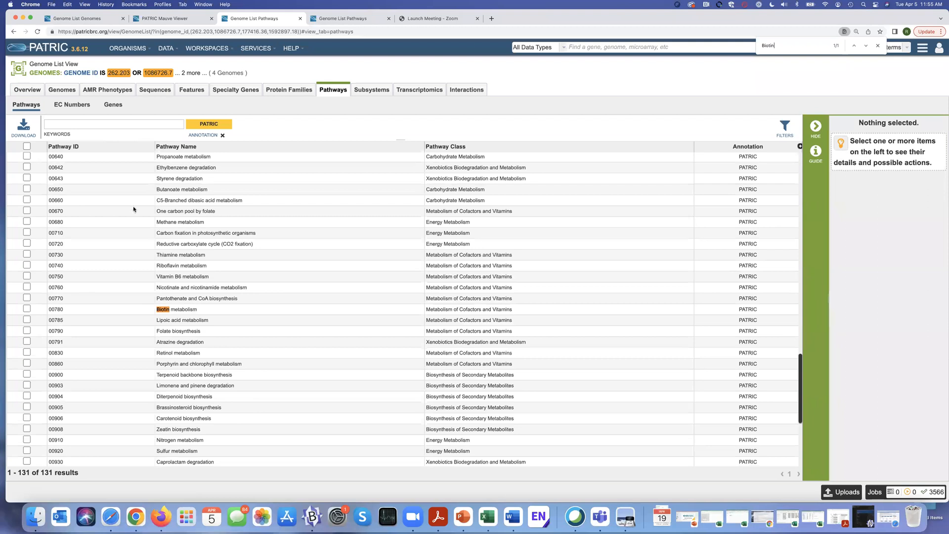
left_click(27, 308)
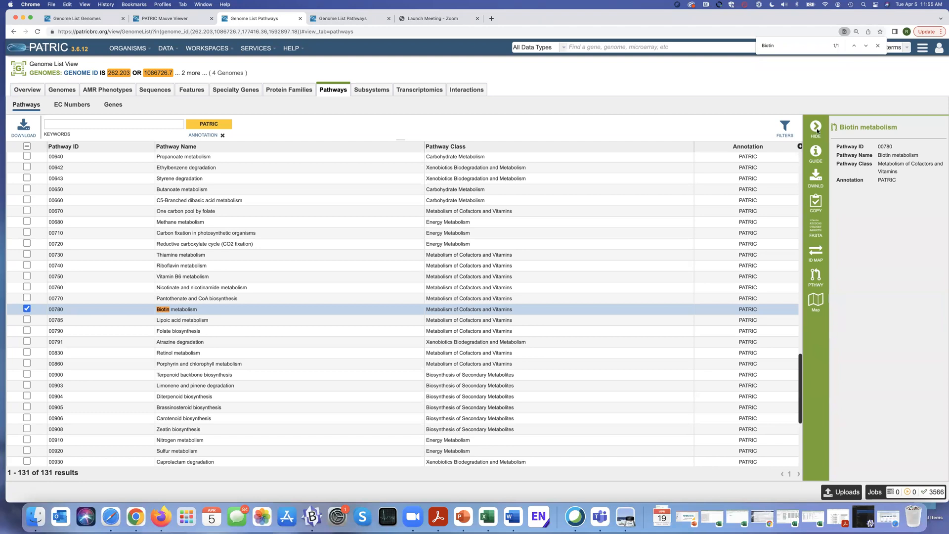
left_click(878, 47)
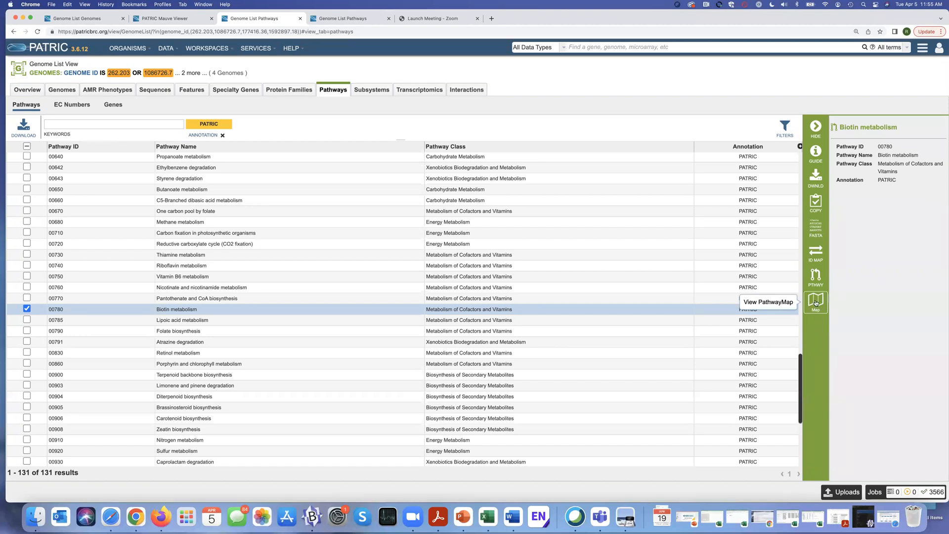
left_click(816, 303)
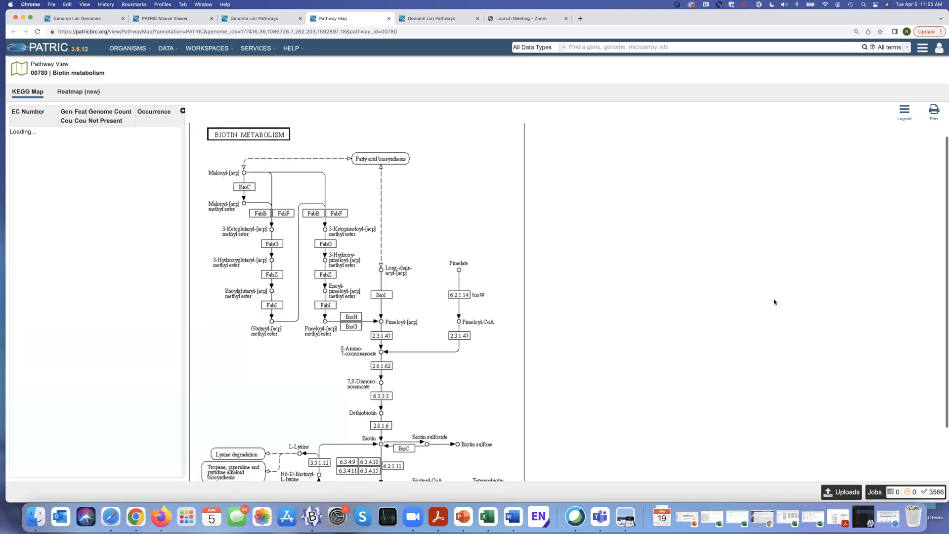
Step: Examine the biotin metabolism KEGG map using its colour legend and compare it with the Biotin_Vitamin_B7 reference figure
scroll(774, 300, "down", 1)
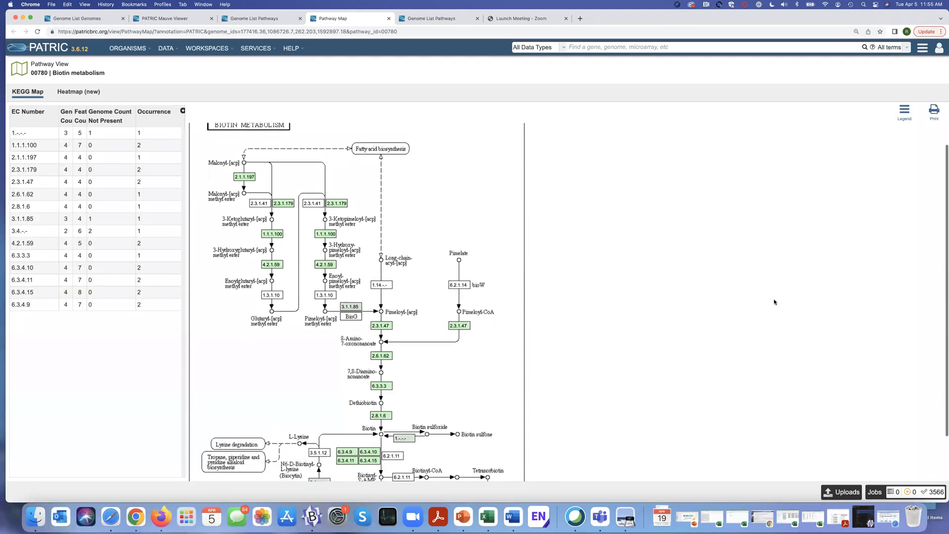
scroll(774, 300, "up", 1)
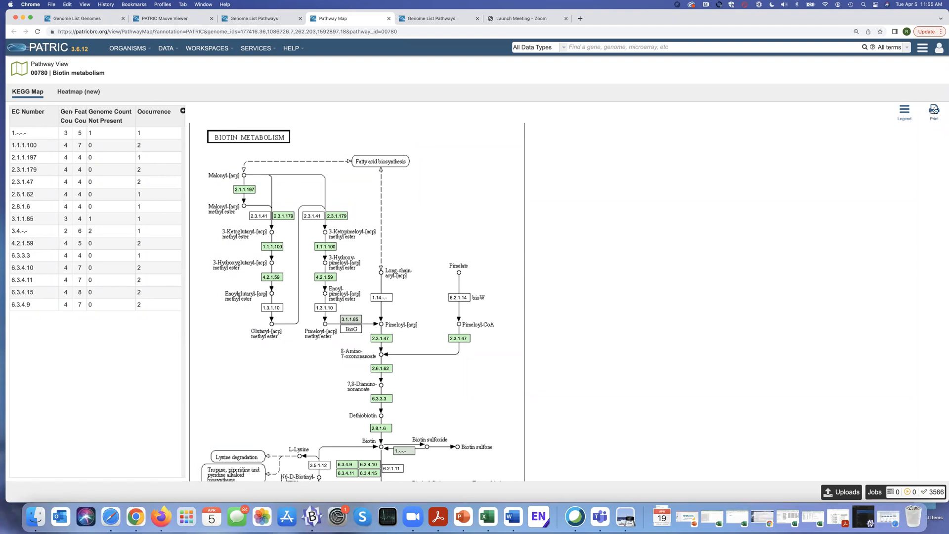
left_click(904, 112)
mouse_move(346, 217)
left_click(905, 114)
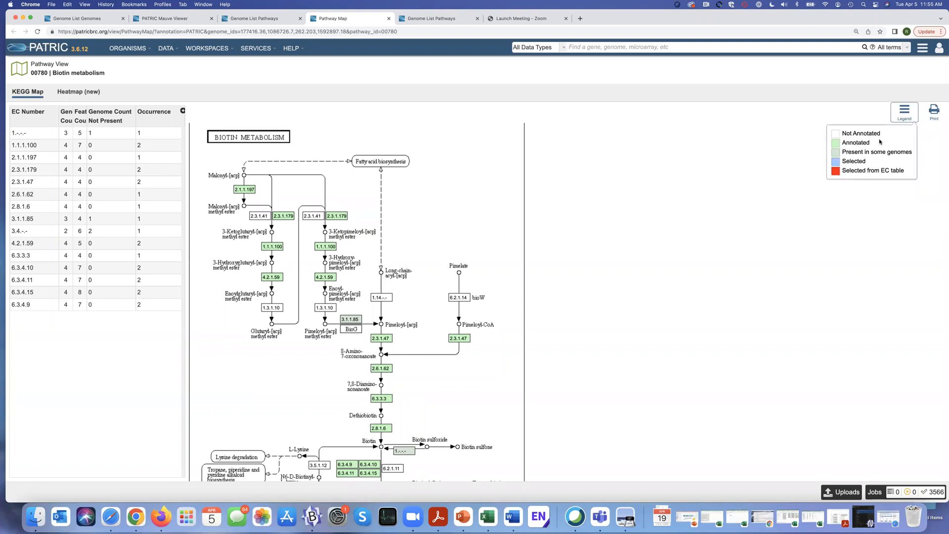
left_click(903, 116)
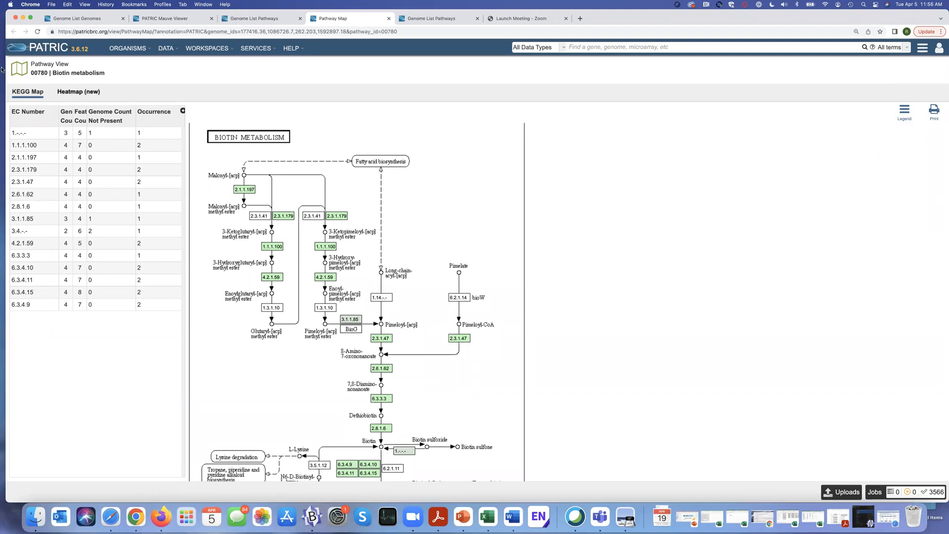
left_click_drag(7, 60, 596, 105)
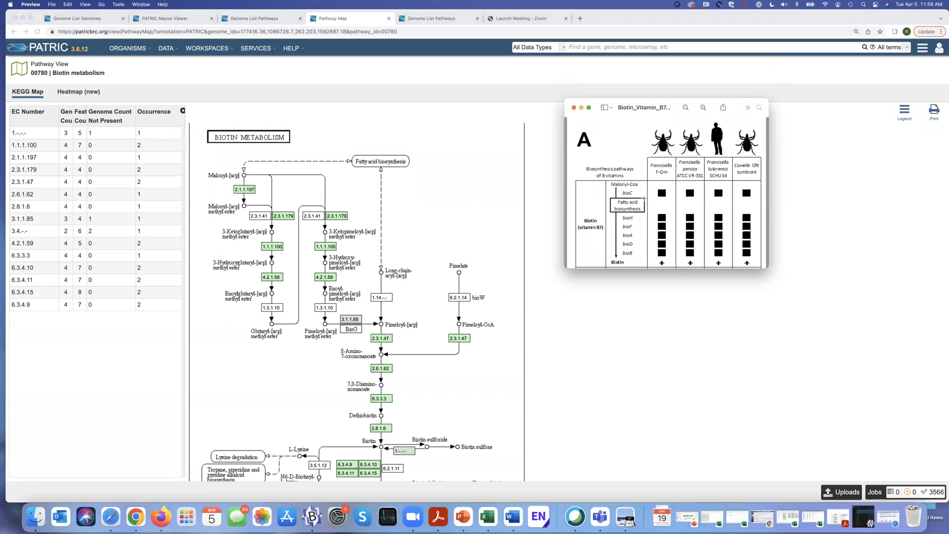
left_click_drag(678, 102, 0, 104)
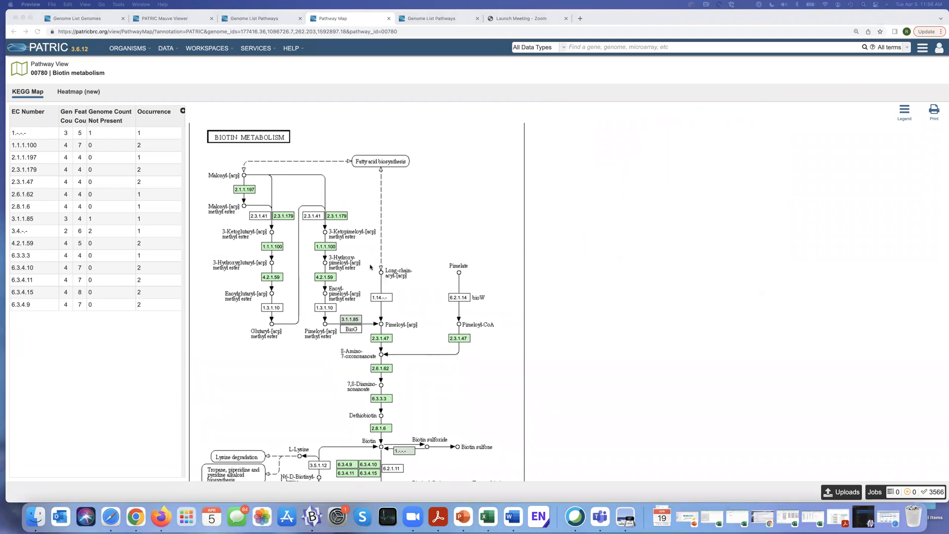
Step: Show the biotin metabolism heatmap and reorder its genome columns with the Francisella endosymbiont first and the Coxiella-like endosymbiont last
left_click(73, 92)
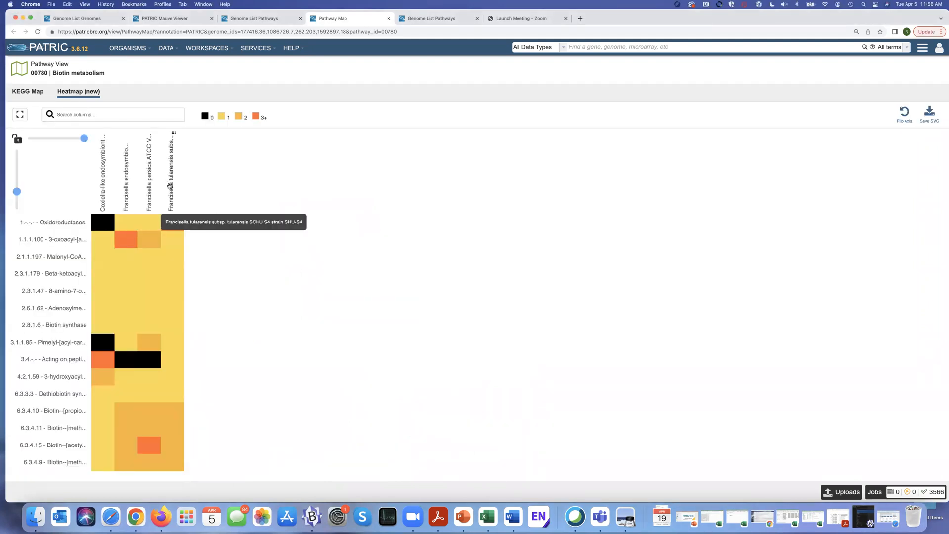
left_click_drag(128, 187, 98, 187)
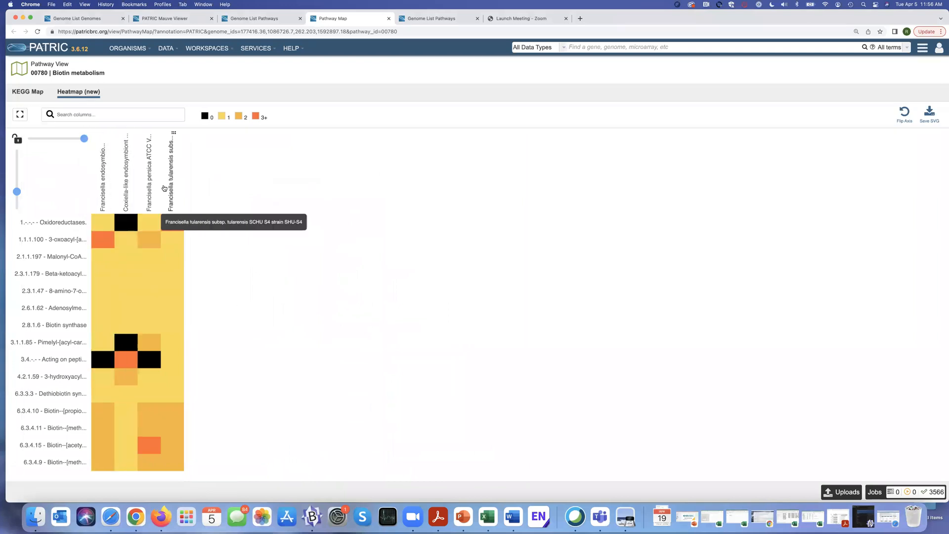
left_click_drag(127, 186, 187, 189)
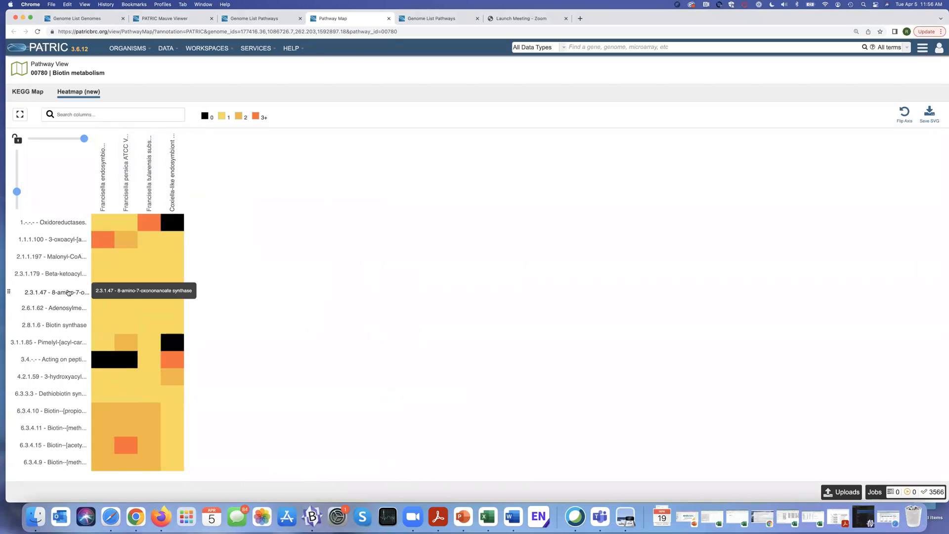
Step: Move the 2.3.1.179 Beta-ketoacyl row to the top of the heatmap and compare the heatmap with the Biotin_Vitamin_B7 reference figure in Preview
left_click_drag(65, 278, 67, 222)
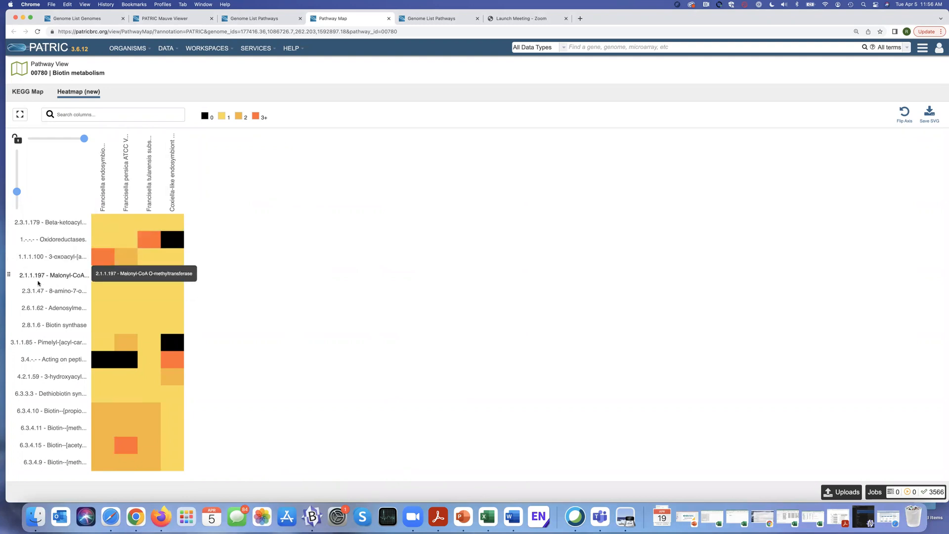
key("super+Tab")
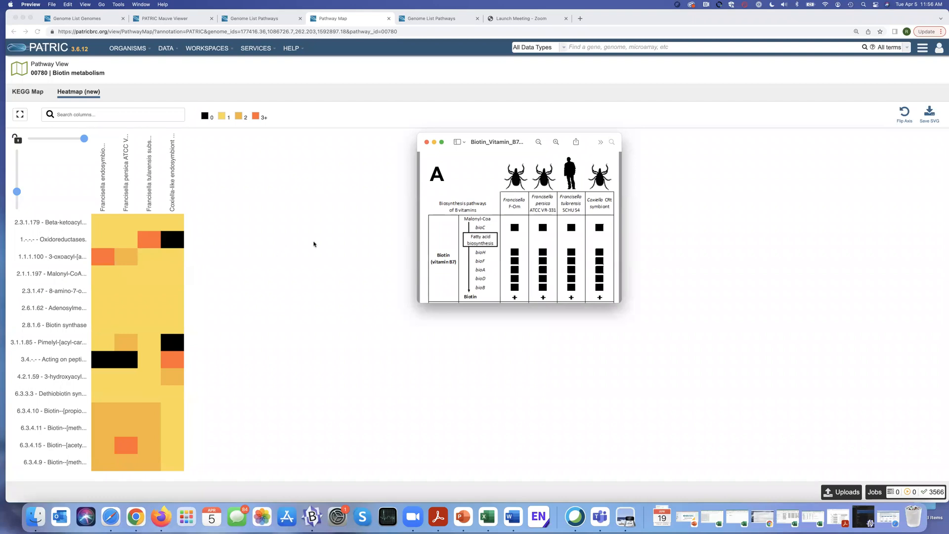
left_click_drag(443, 136, 1, 208)
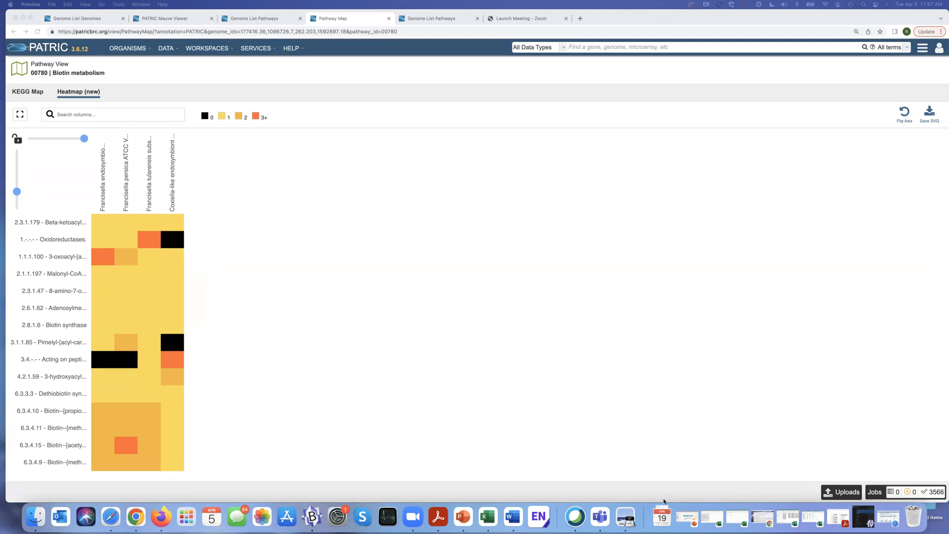
Step: Review the locus tags and gene names for LPS, capsule and membrane synthesis in the LPS_Virulence_Factors reference figure
left_click(620, 518)
left_click_drag(399, 127, 506, 107)
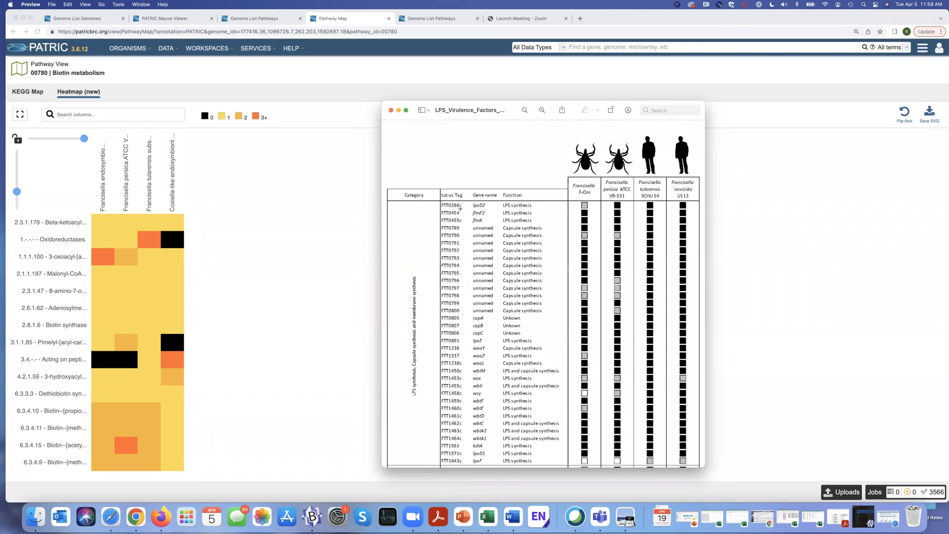
left_click_drag(451, 111, 0, 104)
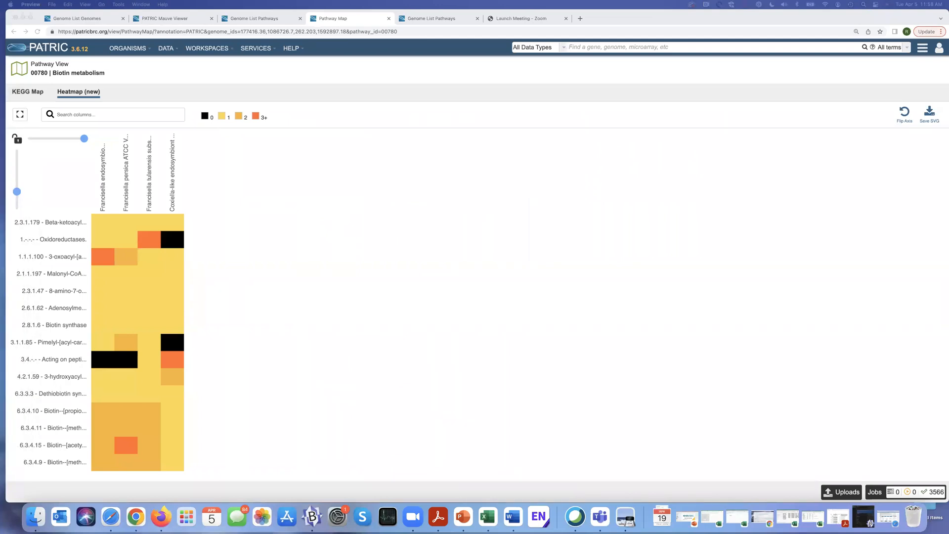
Step: Switch to the Virulence Genes workbook in Excel and copy the Adjusted RefSeq locus values from FTT_0286c through FTT_1643c
left_click_drag(0, 185, 473, 119)
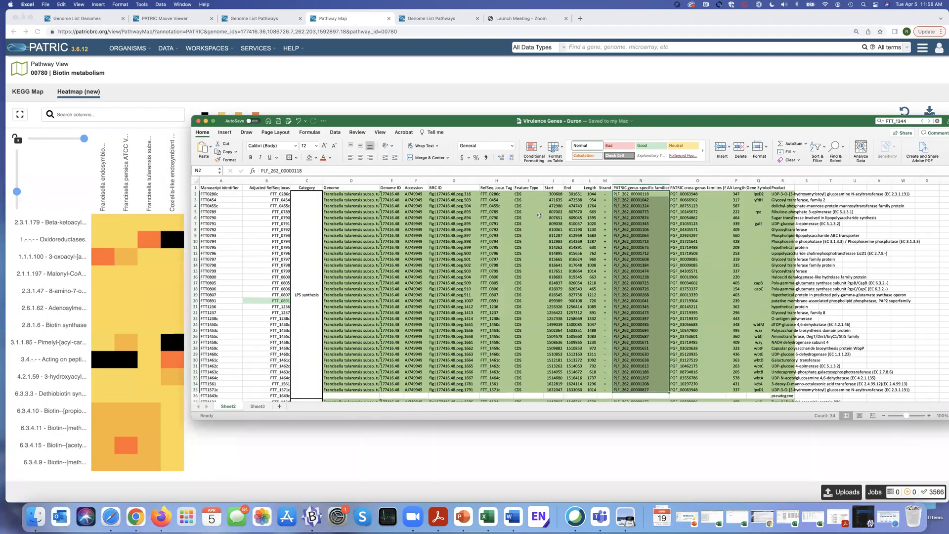
left_click(278, 195)
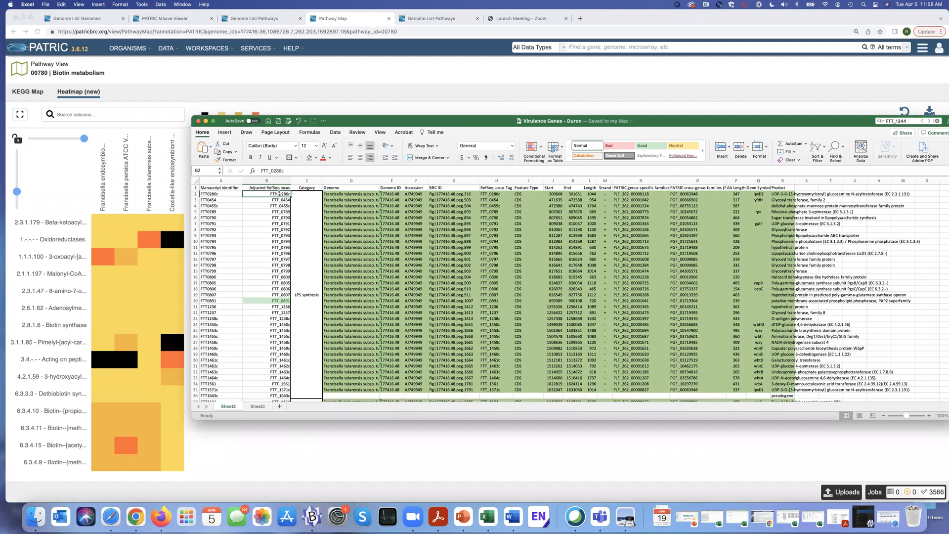
key("shift+Down")
key("shift+Down")
key("shift+Down")
key("shift+Down")
key("shift+Down")
key("shift+Down")
key("shift+Down")
key("shift+Down")
key("shift+Down")
key("shift+Down")
key("shift+Down")
key("shift+Down")
key("shift+Down")
key("shift+Down")
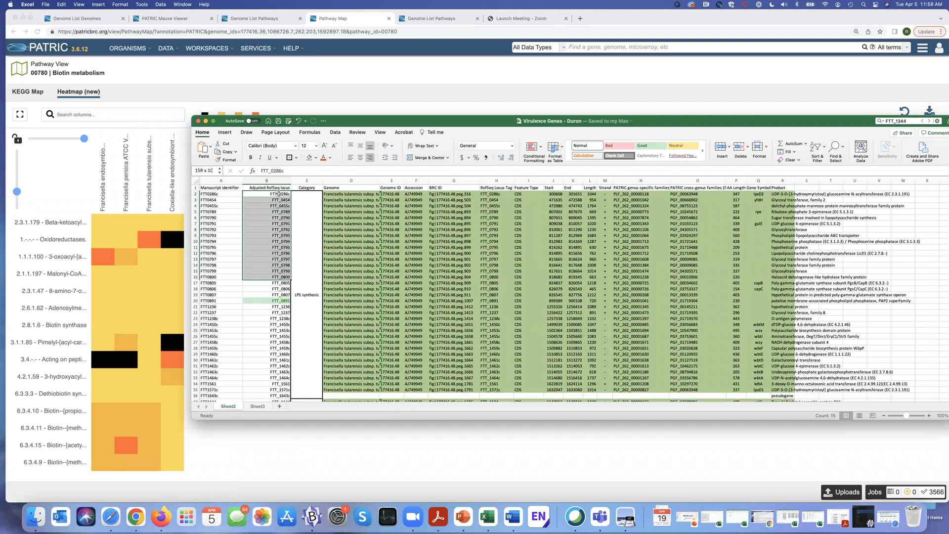
key("shift+Down")
key("shift+Down")
key("shift+Down")
key("shift+Down")
key("shift+Down")
key("shift+Down")
key("shift+Down")
key("shift+Down")
key("shift+Down")
key("shift+Down")
key("shift+Down")
key("shift+Down")
key("shift+Down")
key("shift+Down")
key("shift+Down")
key("shift+Down")
key("shift+Down")
key("shift+Down")
key("shift+Down")
key("shift+Down")
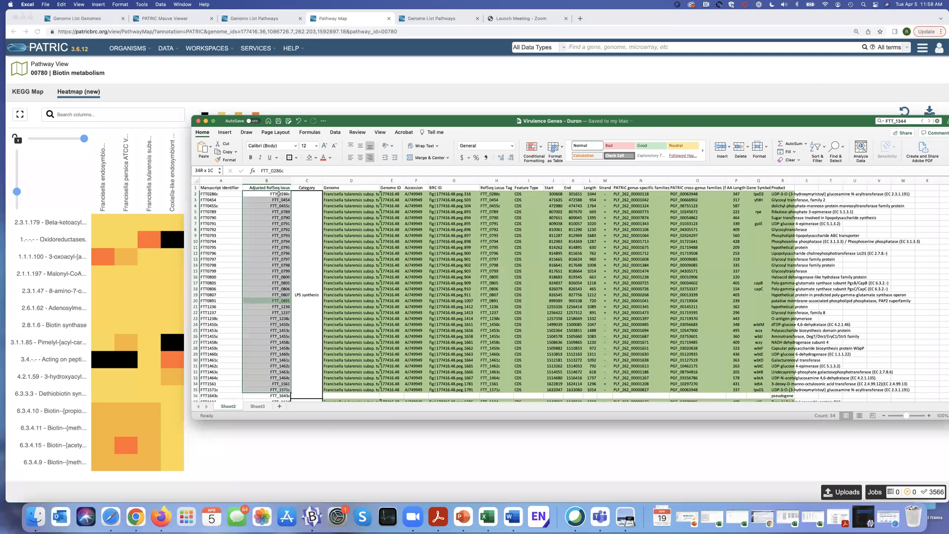
key("super+c")
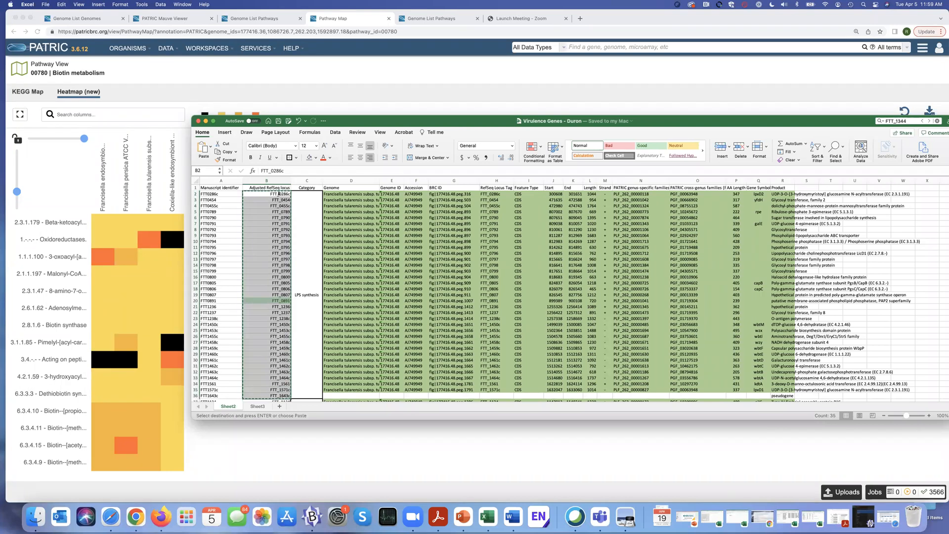
Step: Switch to the BV-BRC page in Chrome, open the ID Mapper service and paste the copied locus tags as source IDs
left_click_drag(490, 122, 1, 149)
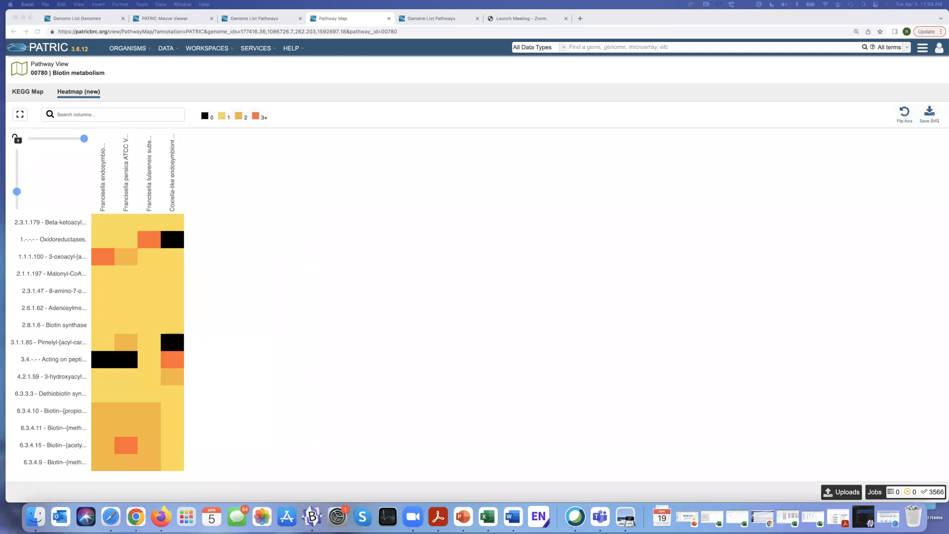
left_click(94, 20)
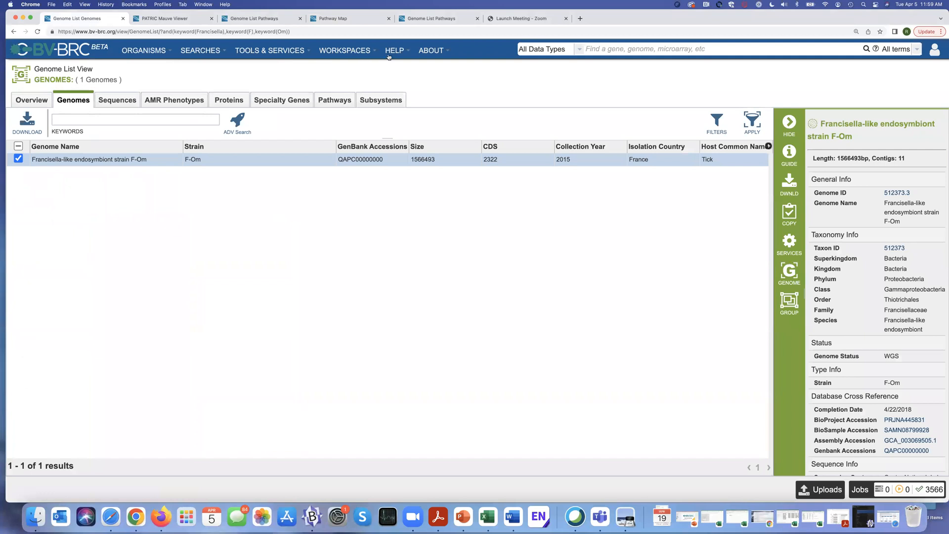
left_click(277, 53)
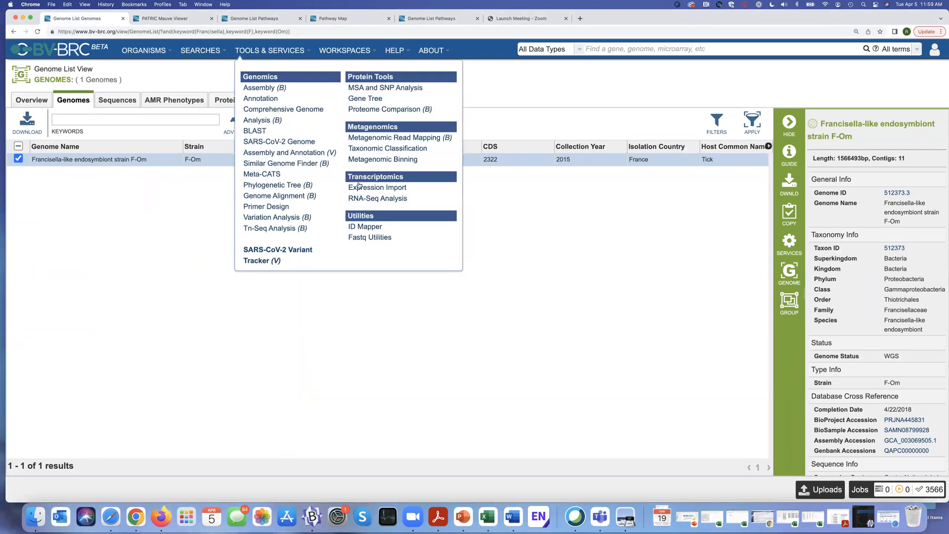
left_click(374, 227)
left_click(285, 184)
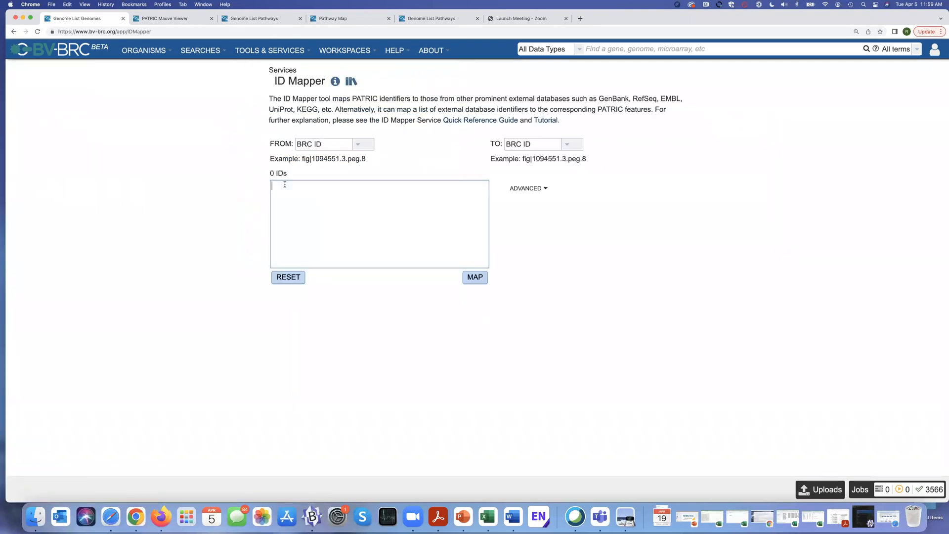
key("super+v")
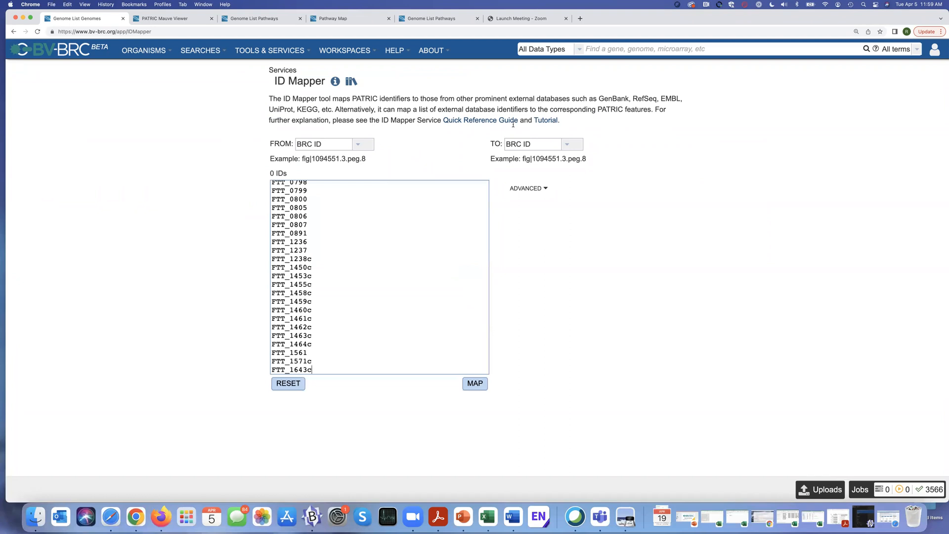
Step: Set the source ID type to RefSeq Locus tag and map the pasted IDs to BRC ID
left_click(364, 145)
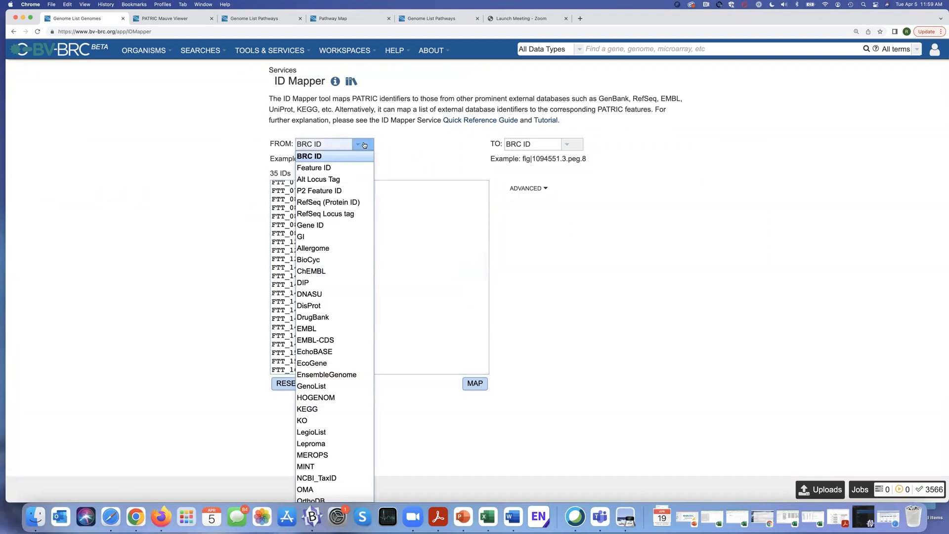
left_click(344, 213)
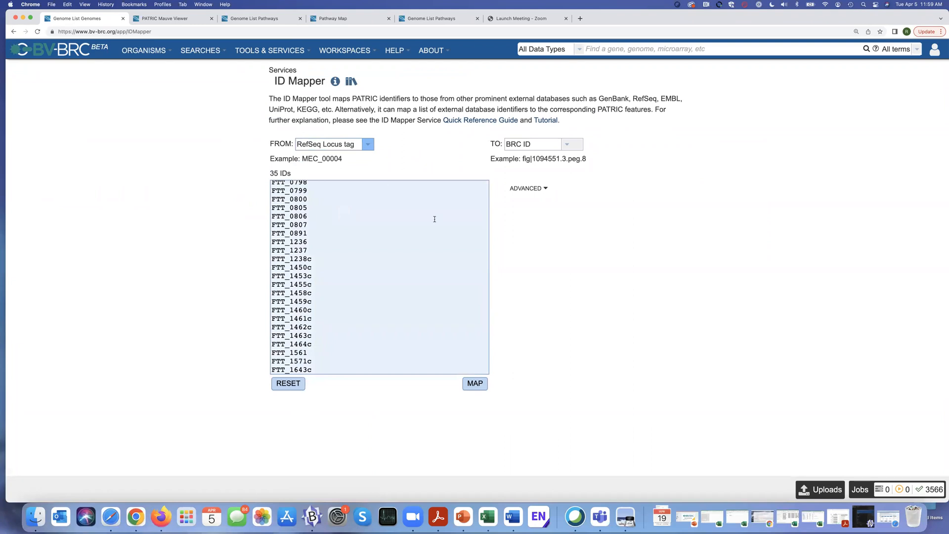
left_click(470, 386)
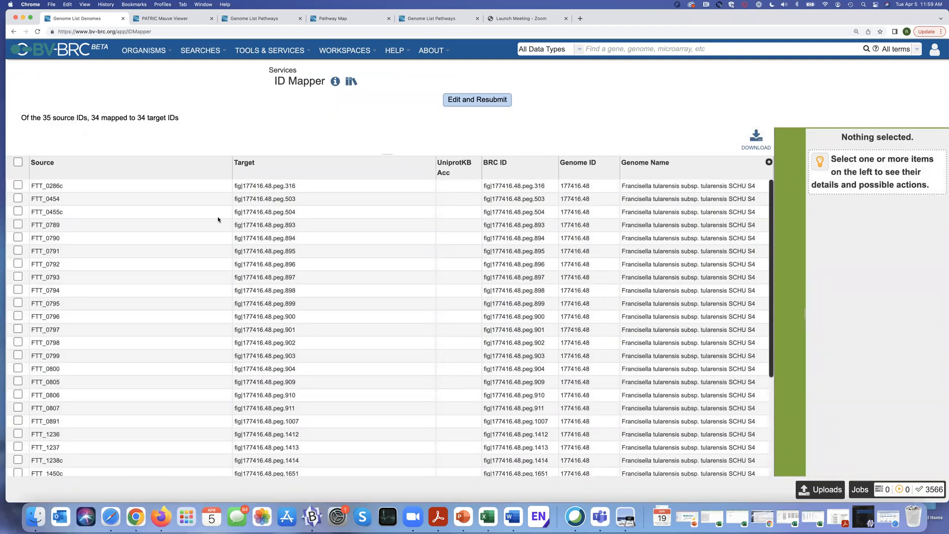
Step: Select all ID mapping results and open the dialog for adding them to a feature group
left_click(18, 162)
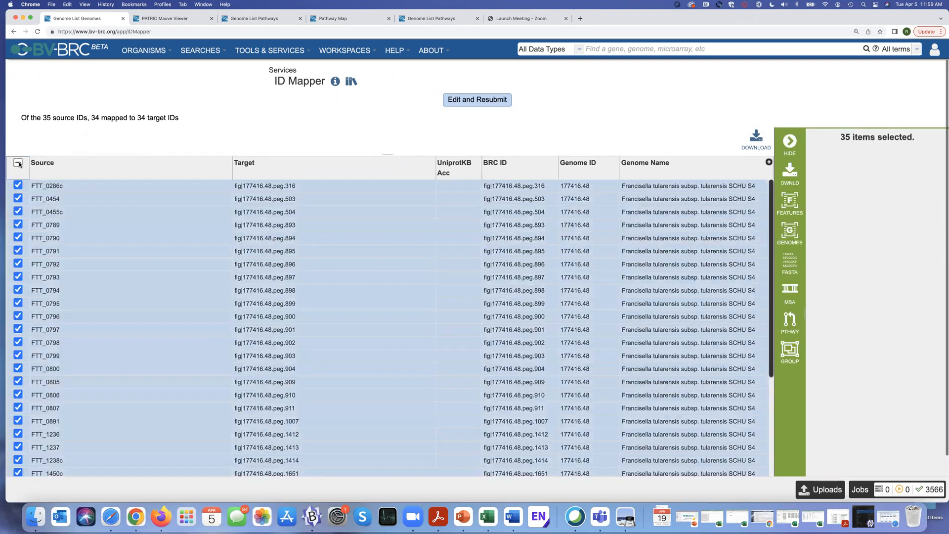
left_click(789, 349)
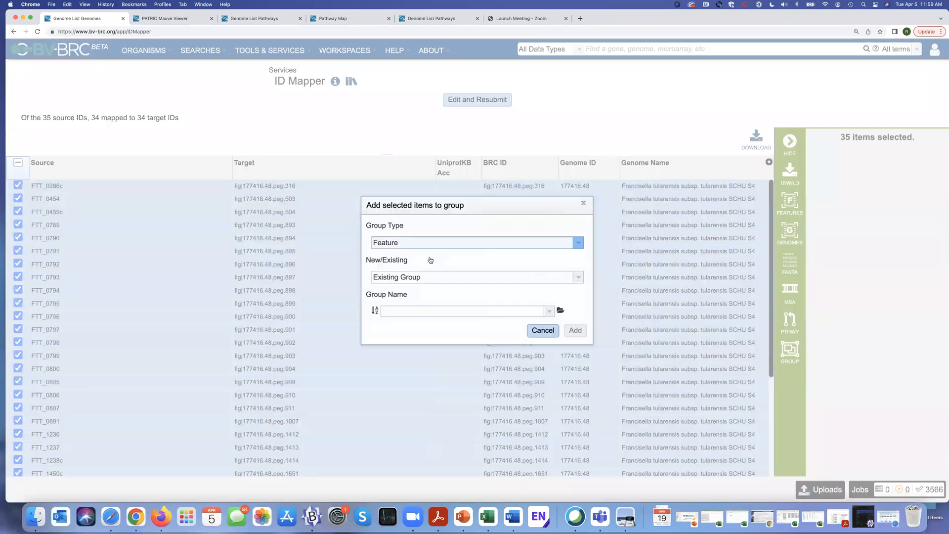
left_click(403, 312)
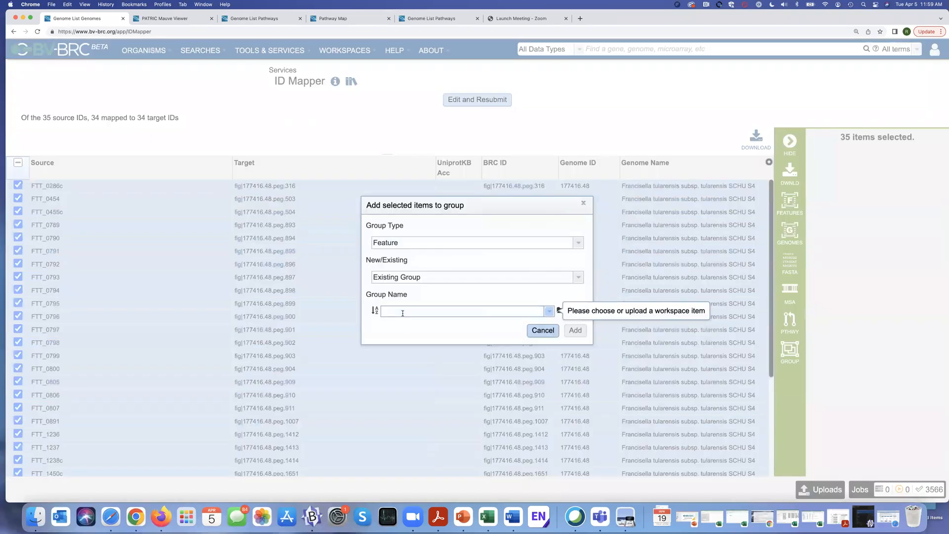
type("LPS syn")
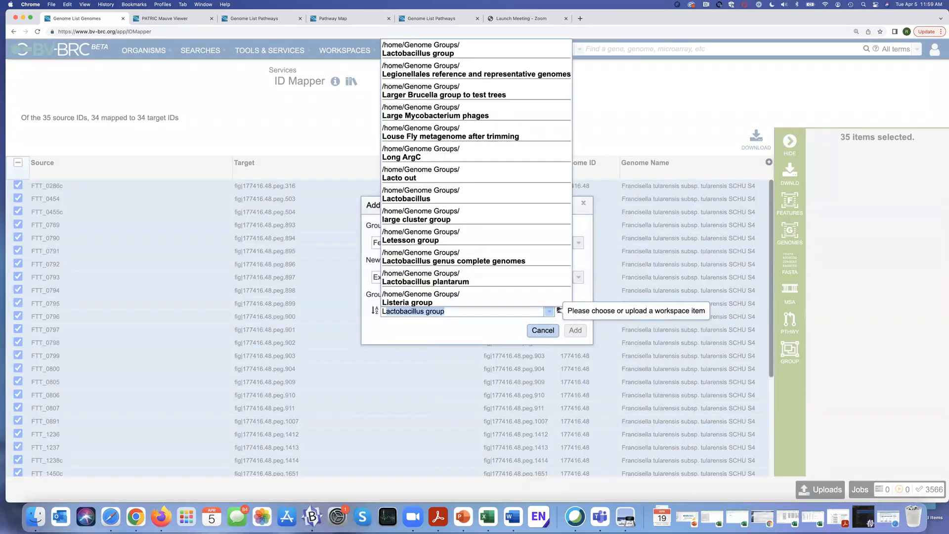
type("thesis gee")
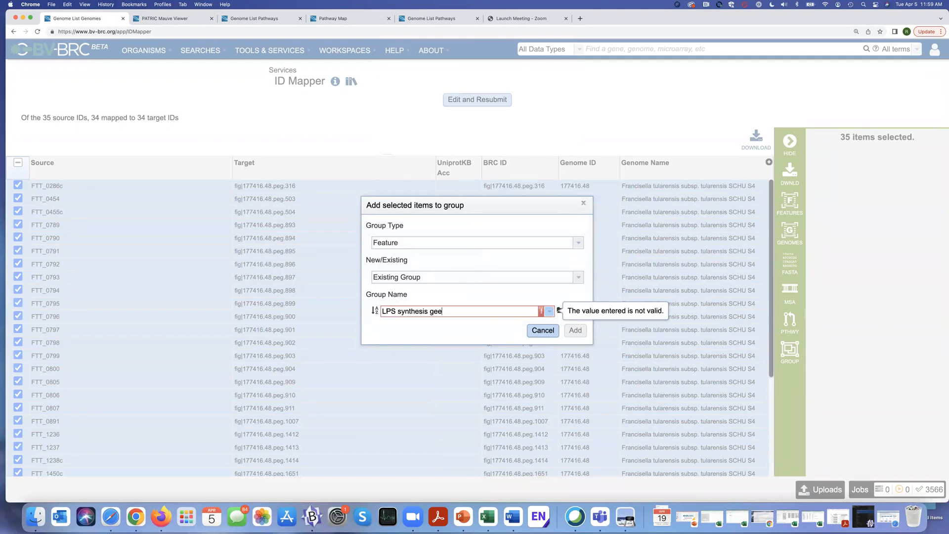
key("BackSpace")
type("nes")
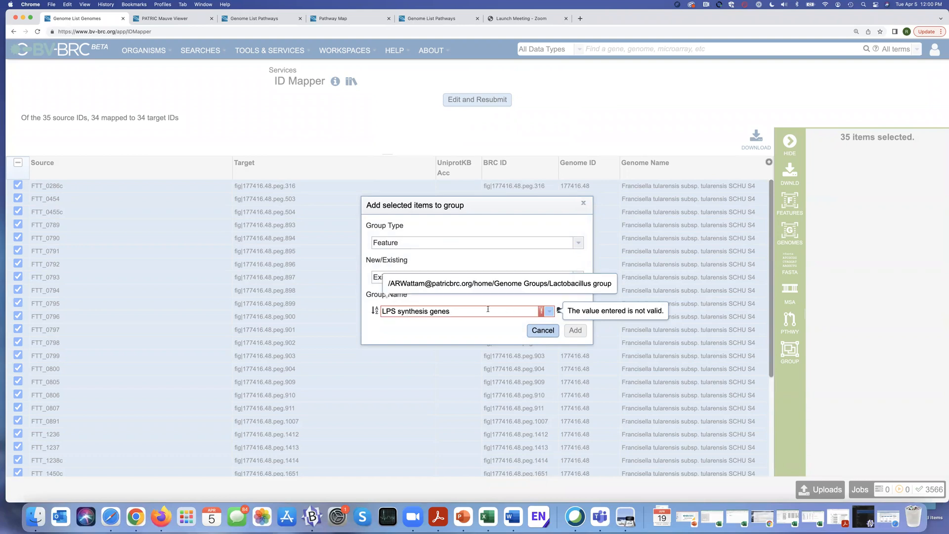
left_click_drag(451, 311, 362, 310)
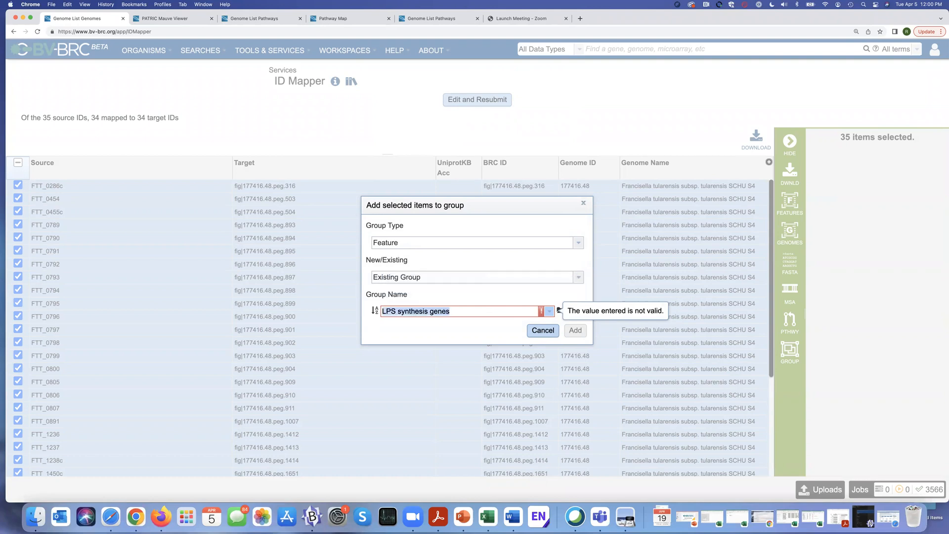
key("BackSpace")
type("LP")
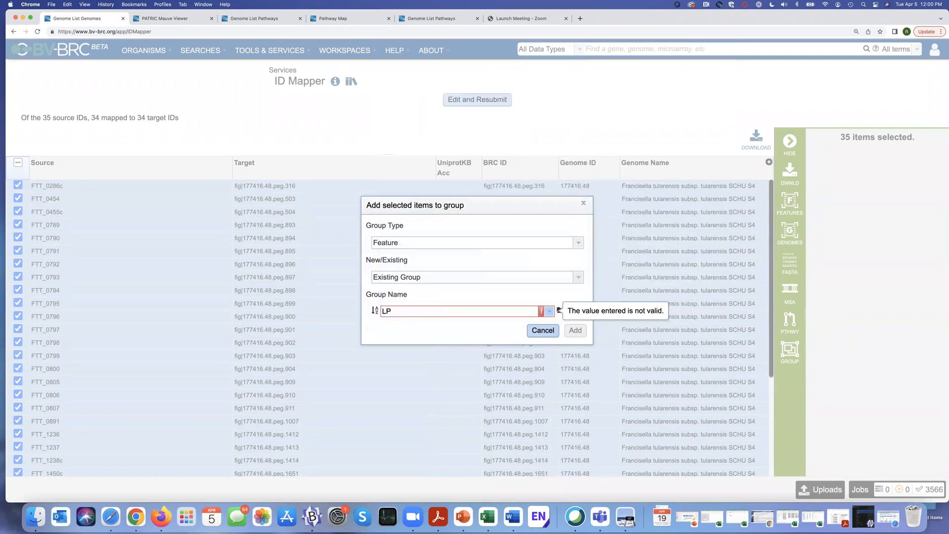
Step: Add the selected features to a new feature group named "LPS synthesis genes" in the Feature Groups folder
left_click(578, 276)
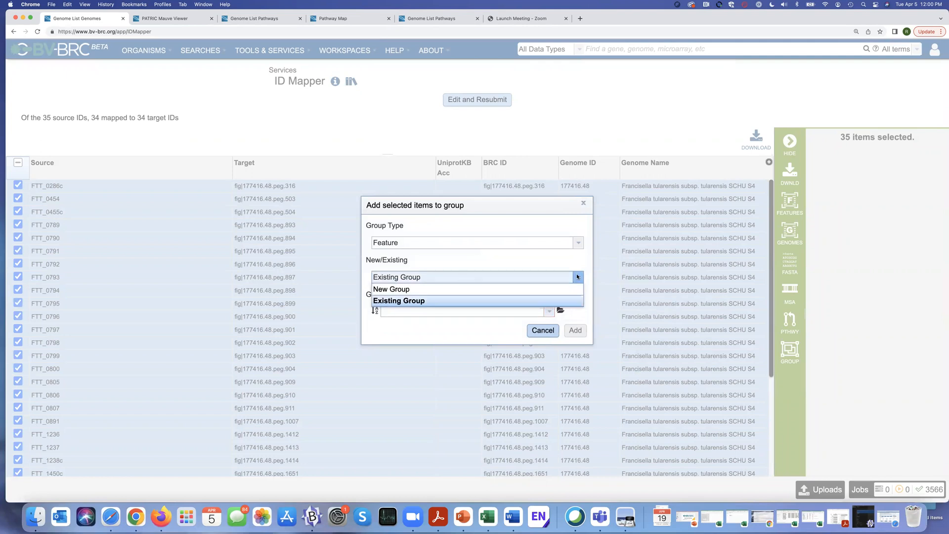
left_click(440, 290)
left_click(388, 341)
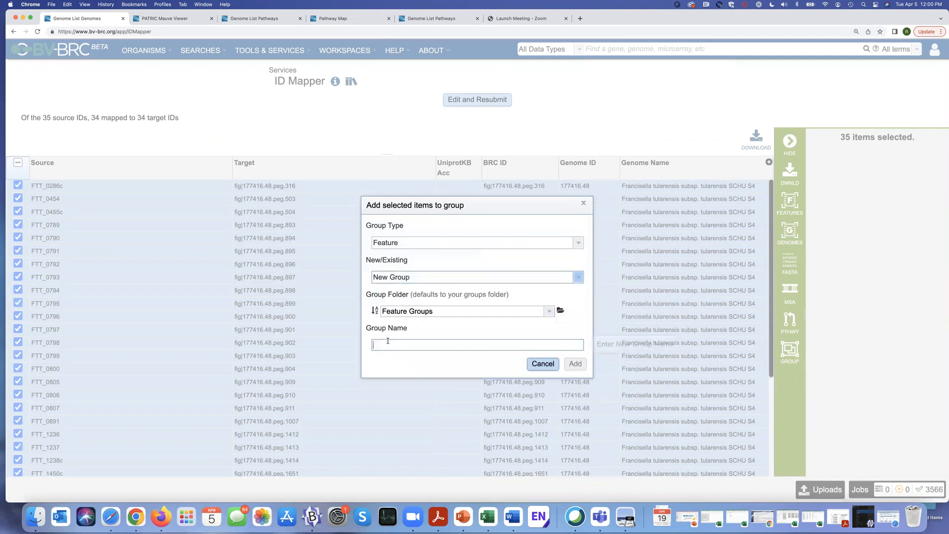
type("LPS synthe")
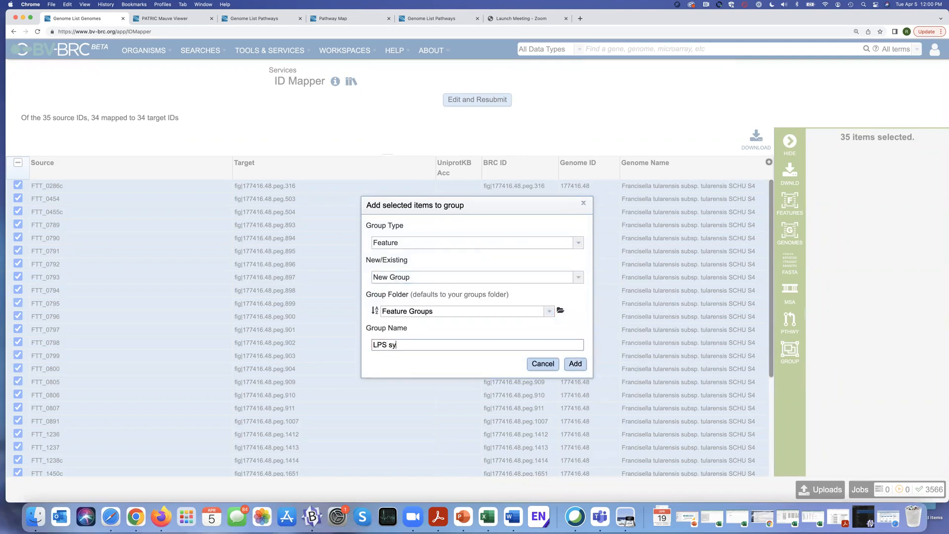
type("sis genes")
left_click(575, 365)
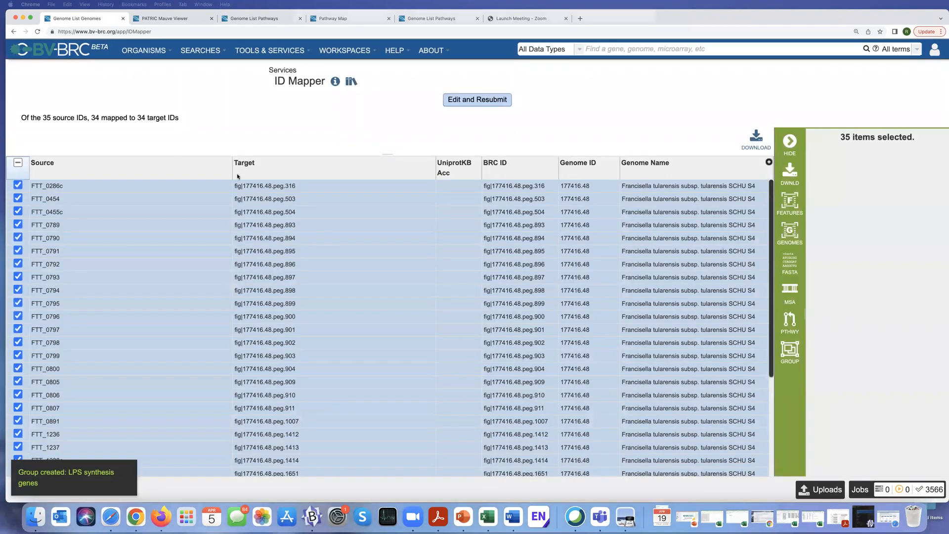
Step: Bring the Virulence Genes workbook in Excel back into view and set its zoom to 200%
left_click_drag(238, 177, 537, 128)
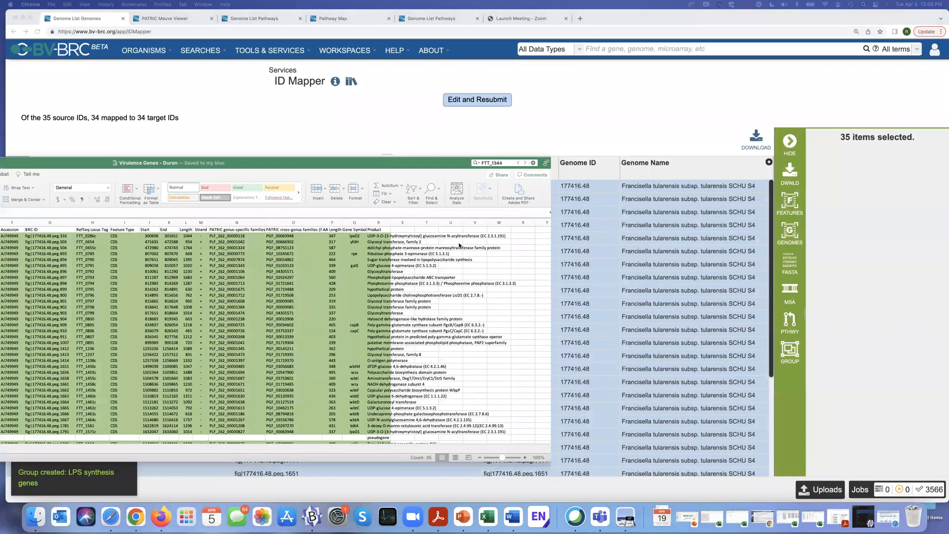
left_click_drag(459, 246, 536, 128)
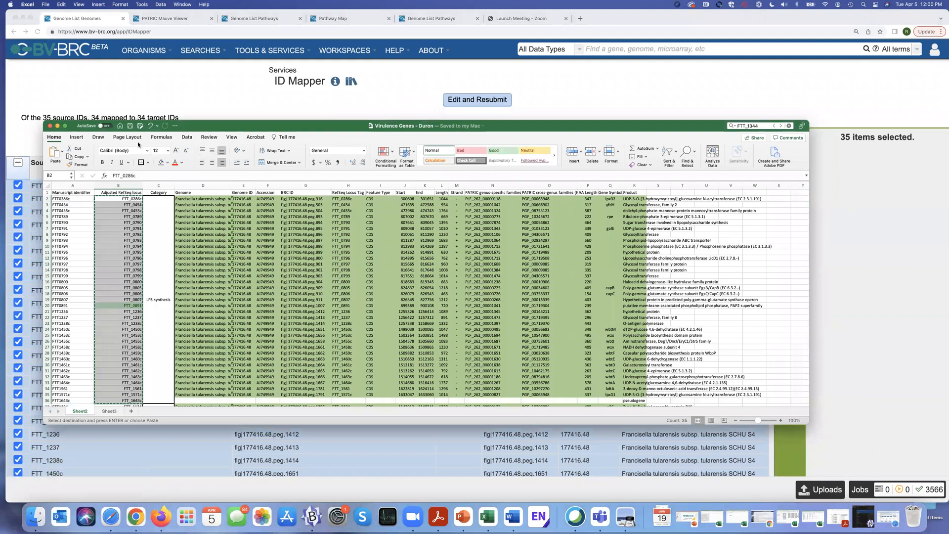
left_click(231, 138)
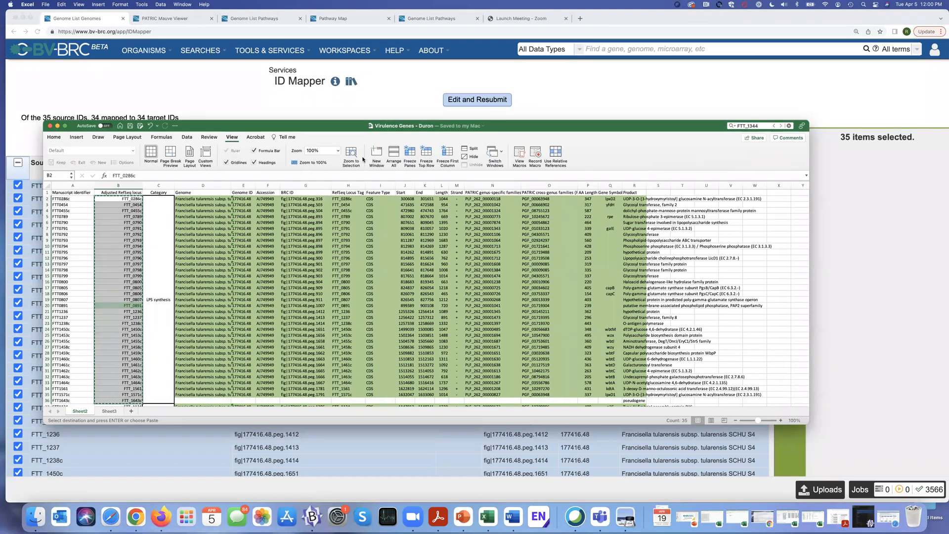
left_click(337, 151)
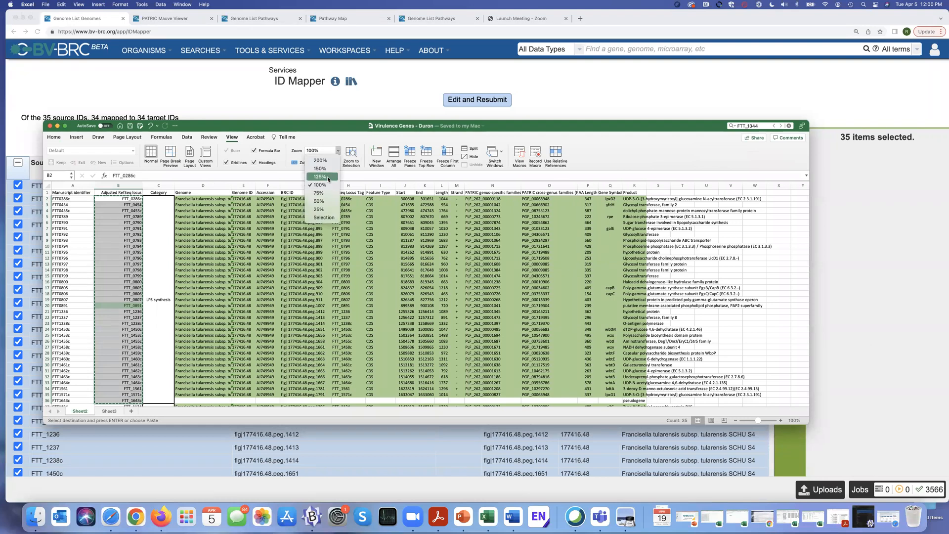
left_click(325, 162)
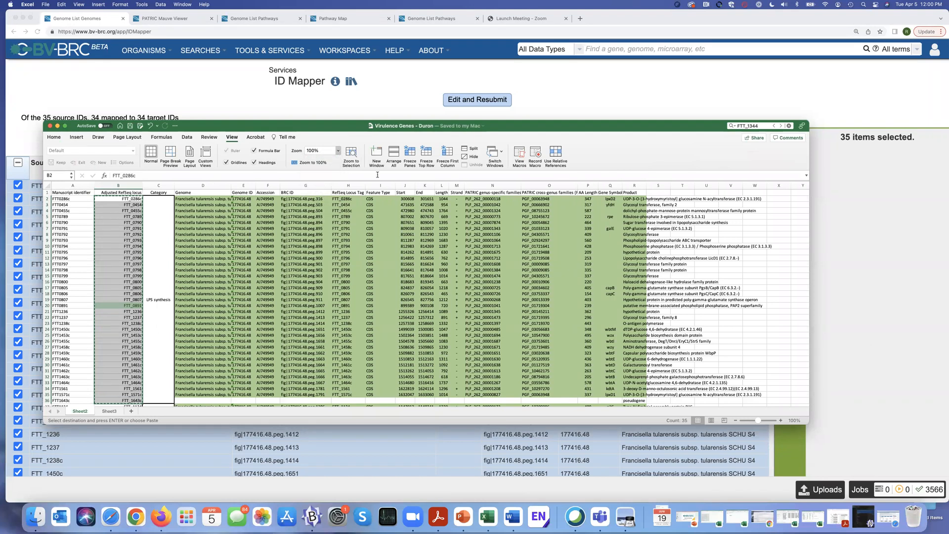
Step: Examine the mapped feature and PATRIC protein family columns in the Virulence Genes sheet, restore its zoom to 100% and minimize the workbook
scroll(557, 215, "right", 5)
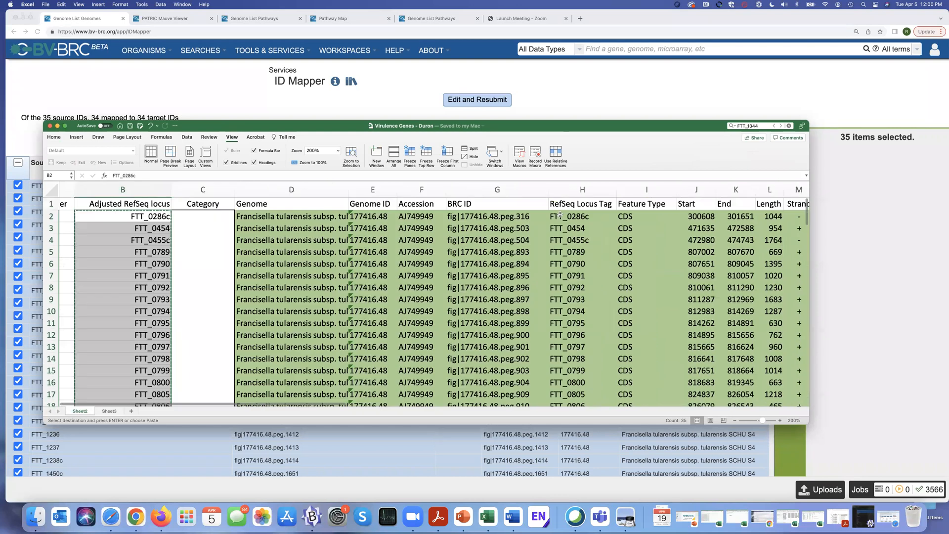
scroll(557, 215, "right", 5)
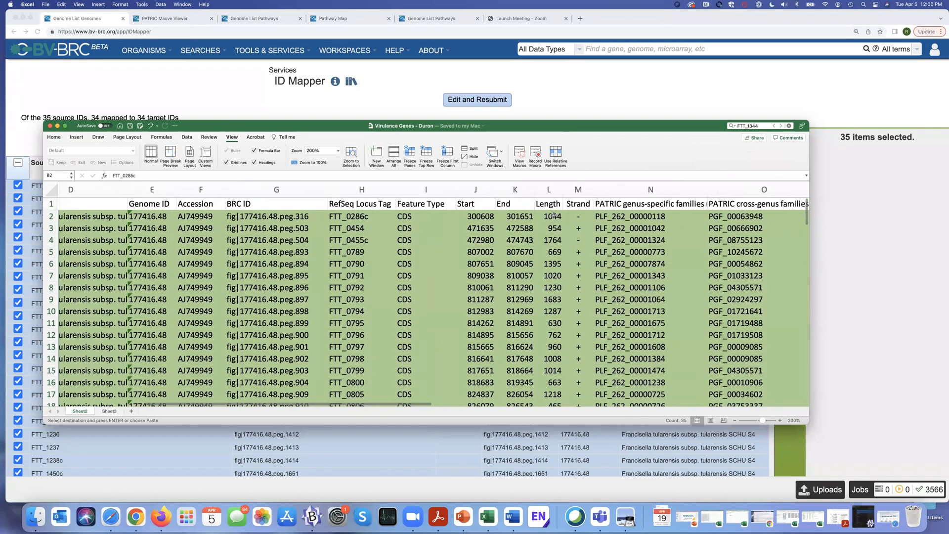
scroll(556, 218, "right", 1)
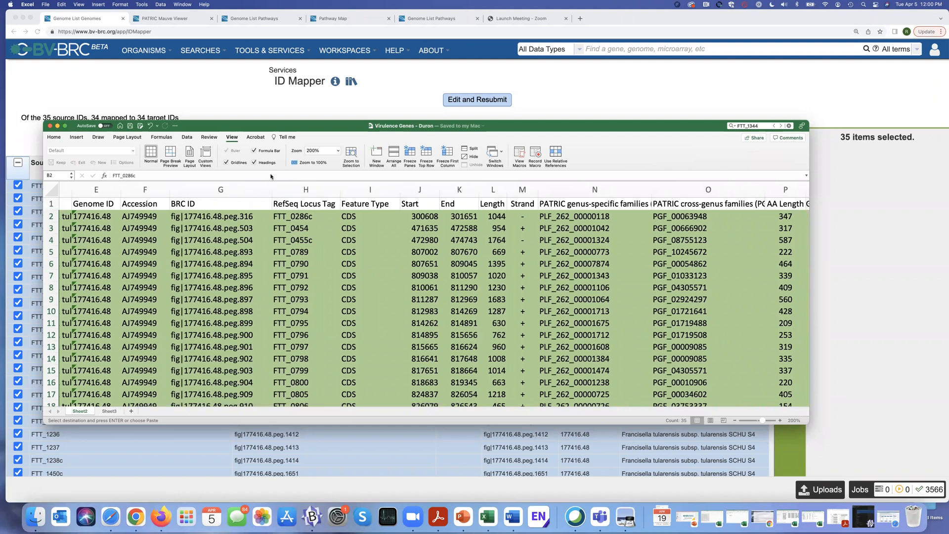
left_click(338, 150)
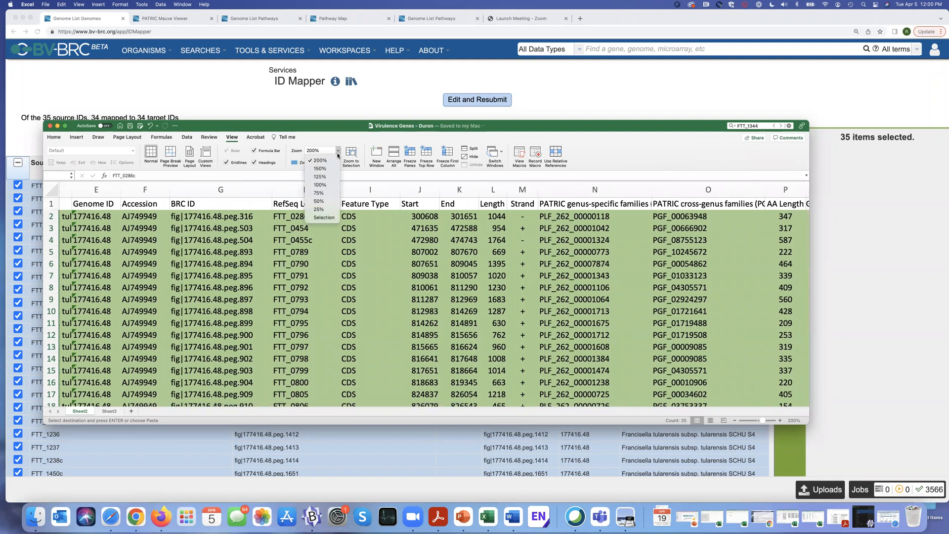
left_click(320, 185)
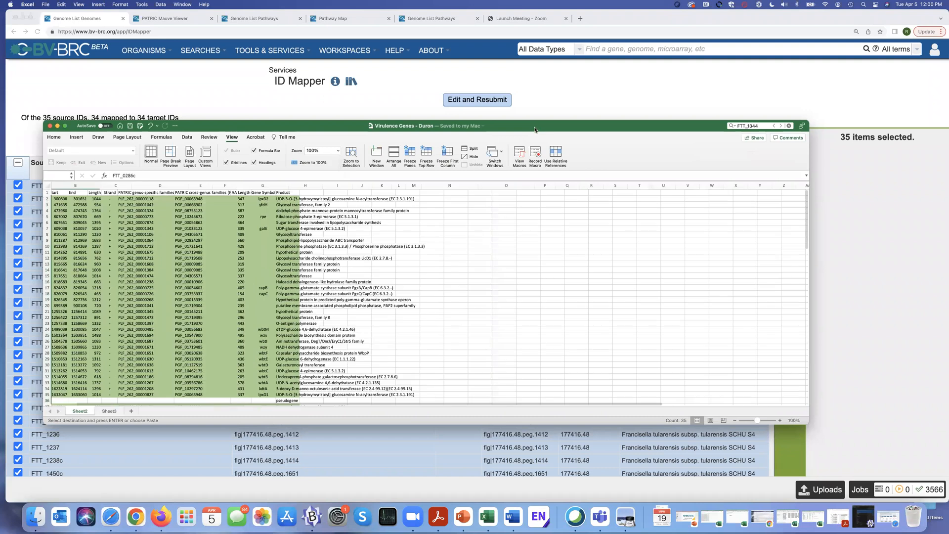
key("super+m")
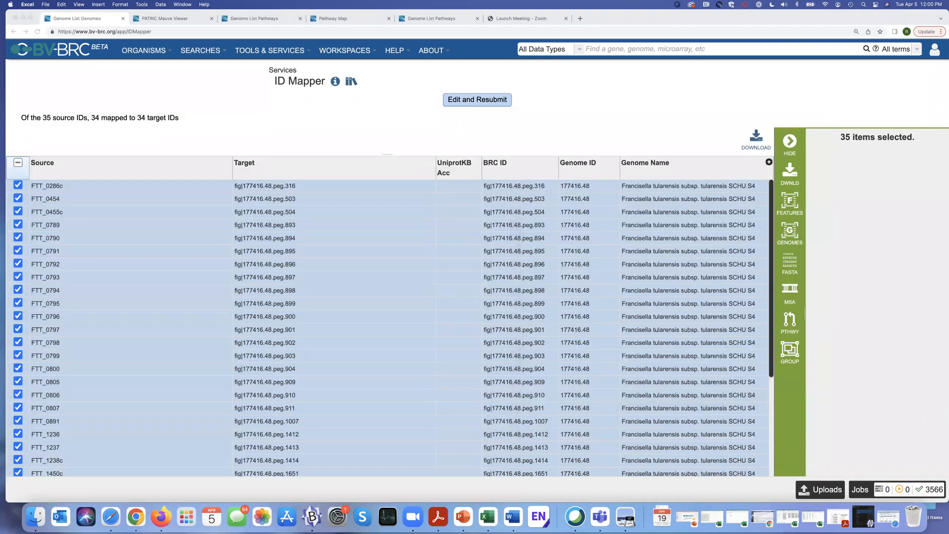
Step: Switch to the PATRIC site in Chrome and open the Protein Family Sorter service
left_click(250, 18)
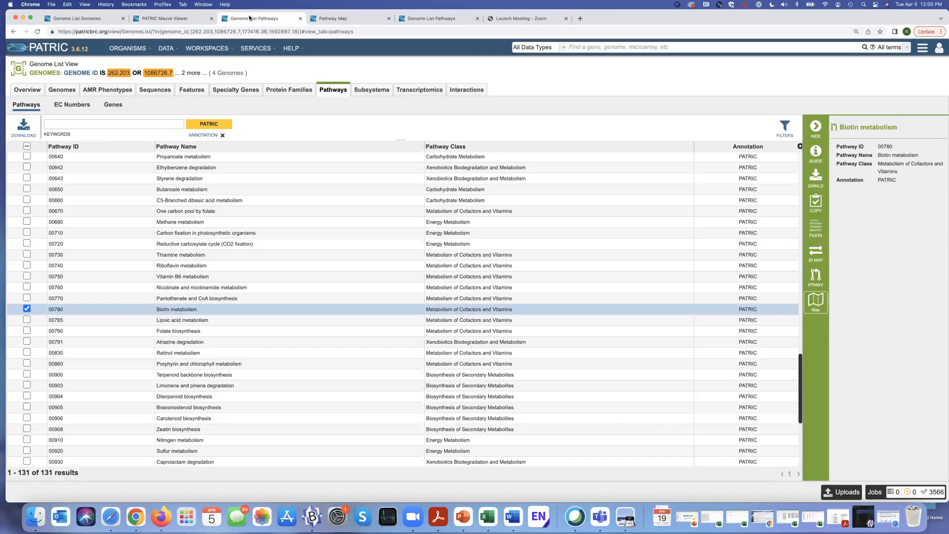
left_click(262, 49)
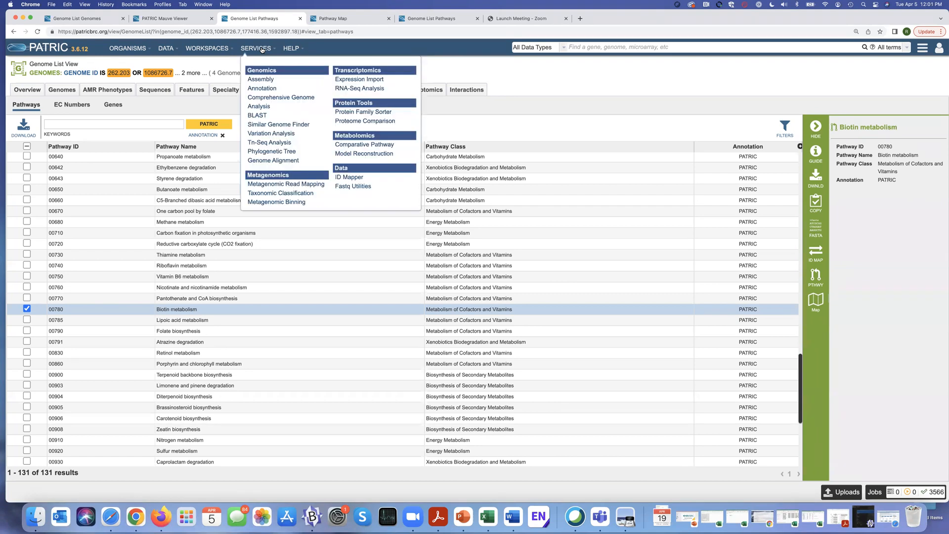
left_click(366, 113)
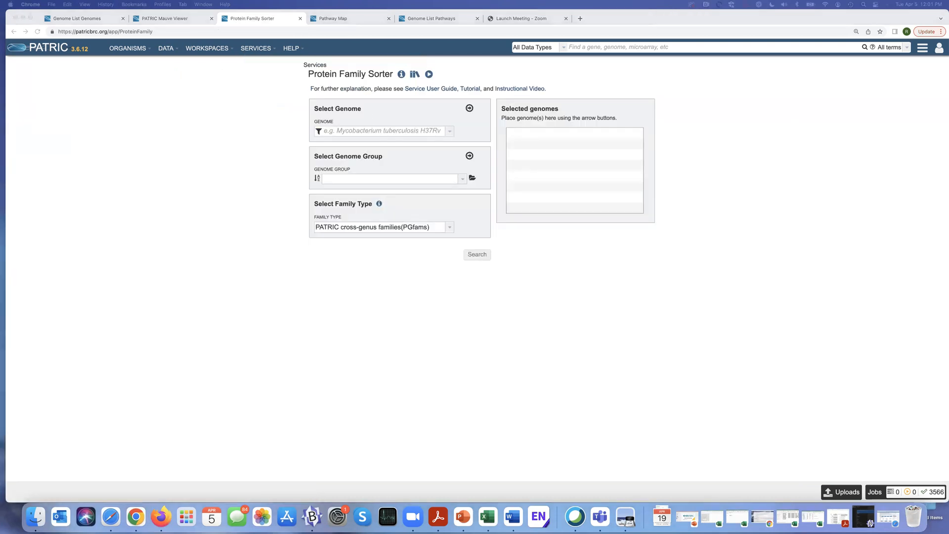
Step: Find genomes matching "Francisella" and add Francisella endosymbiont_QAPC00000000 [262.203] to the selected genomes
left_click_drag(1, 208, 1, 133)
left_click(331, 131)
type("Francisella")
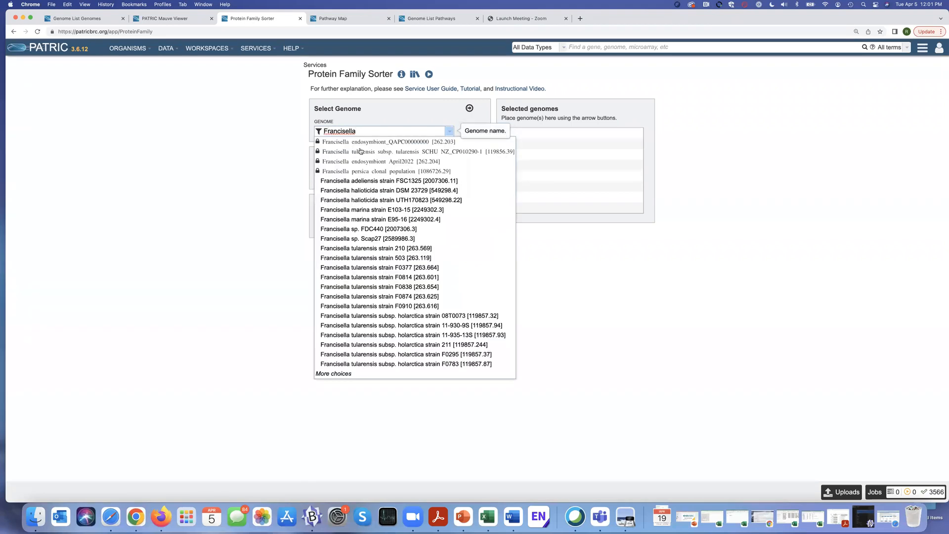
left_click(363, 142)
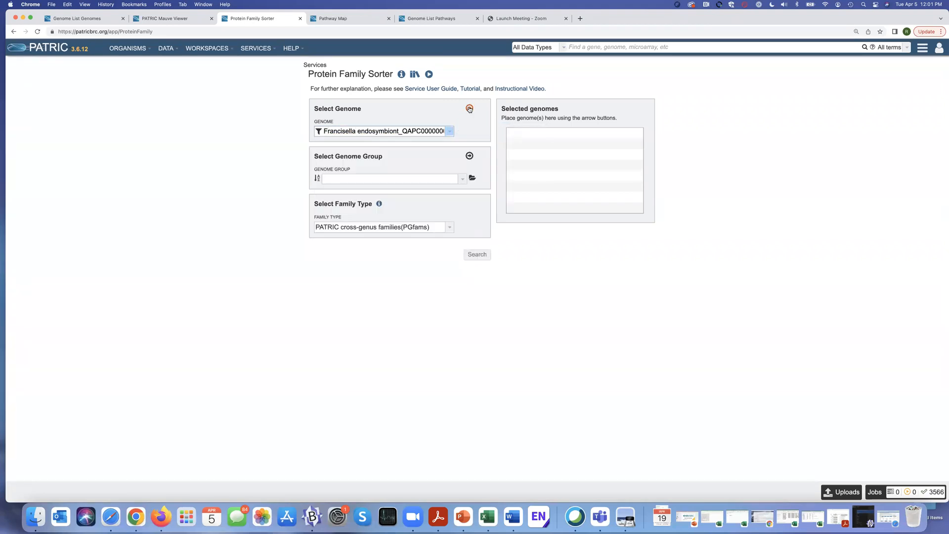
Step: Add the genome Francisella persica ATCC VR-331 [1086726.7] to the selected genomes
double_click(358, 132)
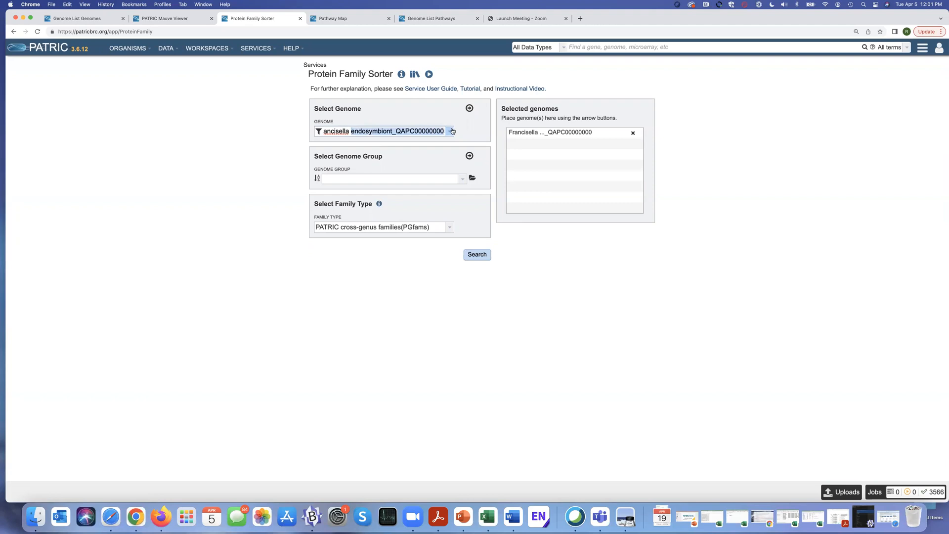
type("persica")
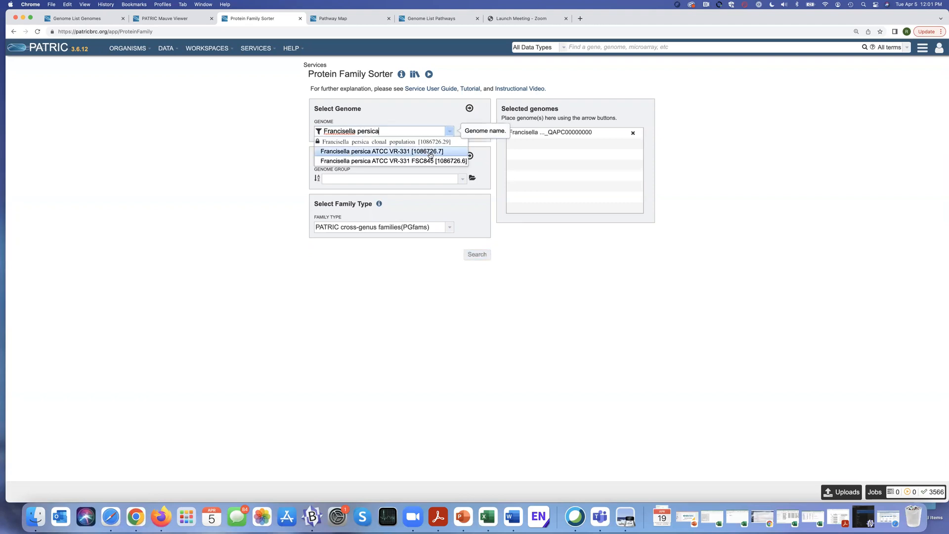
left_click(425, 152)
left_click(469, 108)
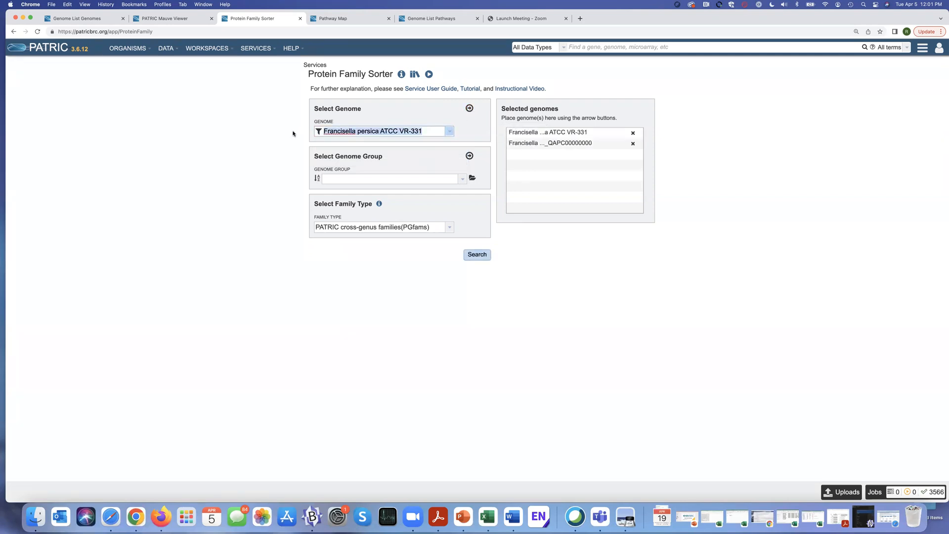
Step: Find genomes matching "SCHU S4" and add Francisella tularensis subsp. tularensis SCHU S4 [177416.48] to the selected genomes
type("SCHU S4")
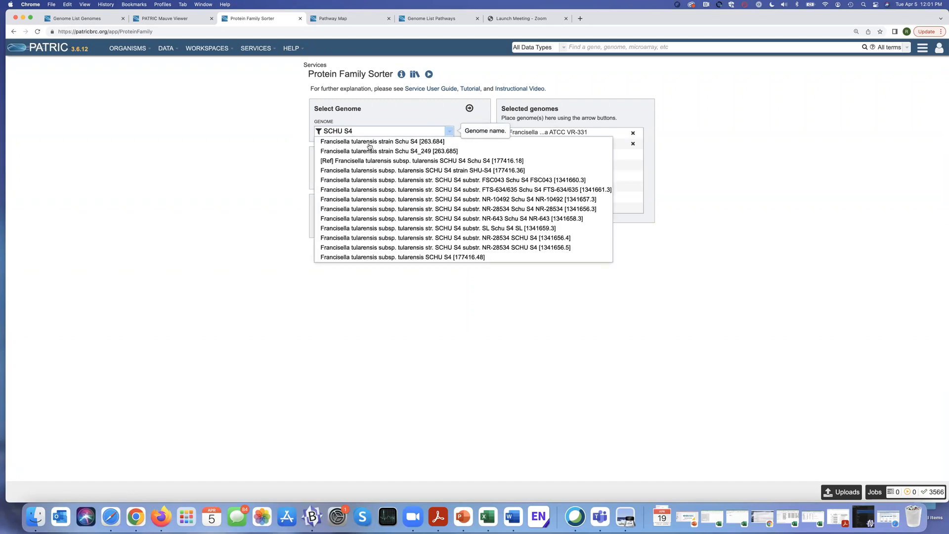
left_click(421, 257)
left_click(469, 109)
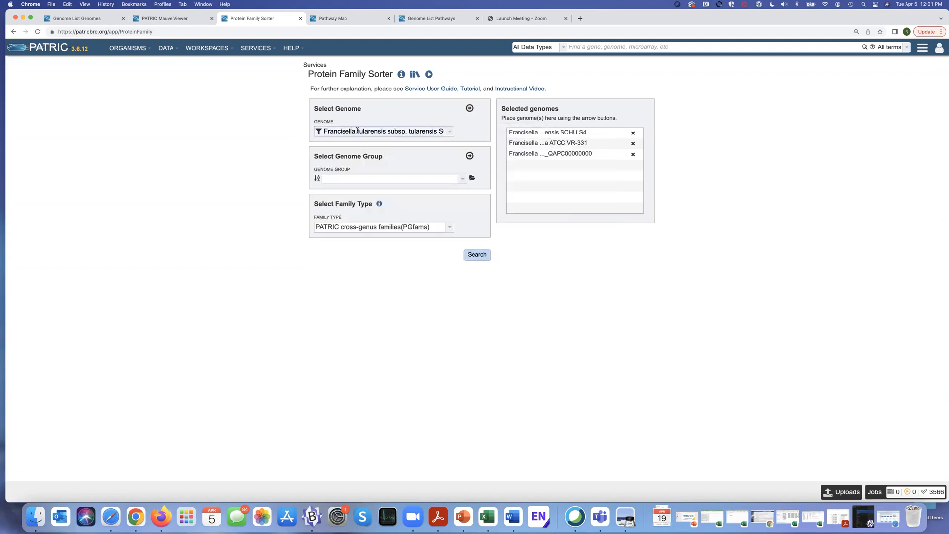
Step: Find genomes matching "U112" and add Francisella tularensis subsp. novicida U112 [401614.17] to the selected genomes
left_click_drag(324, 131, 473, 133)
type("U")
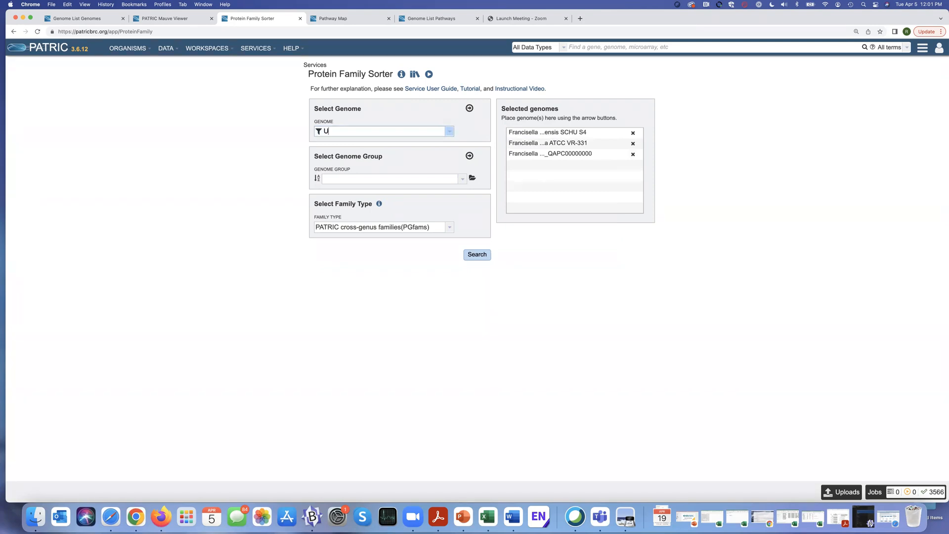
type("112")
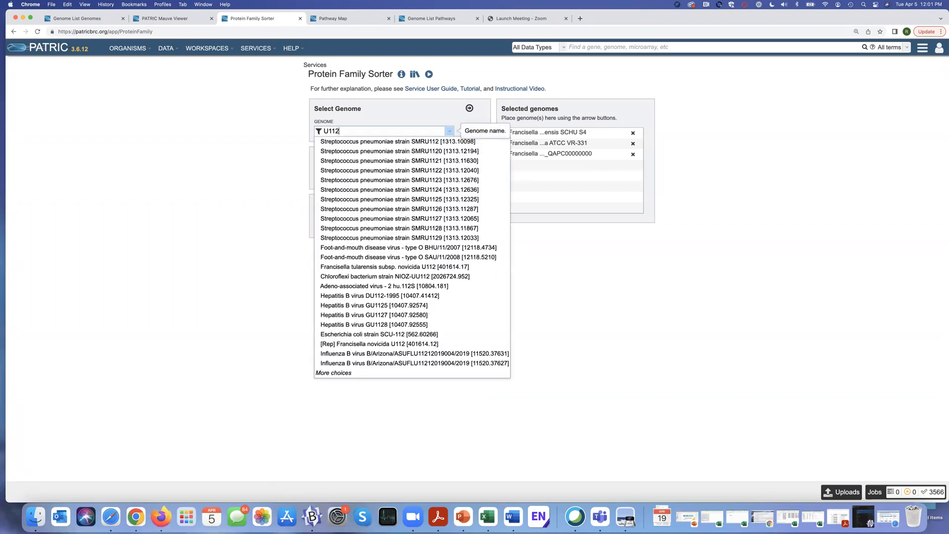
left_click(405, 267)
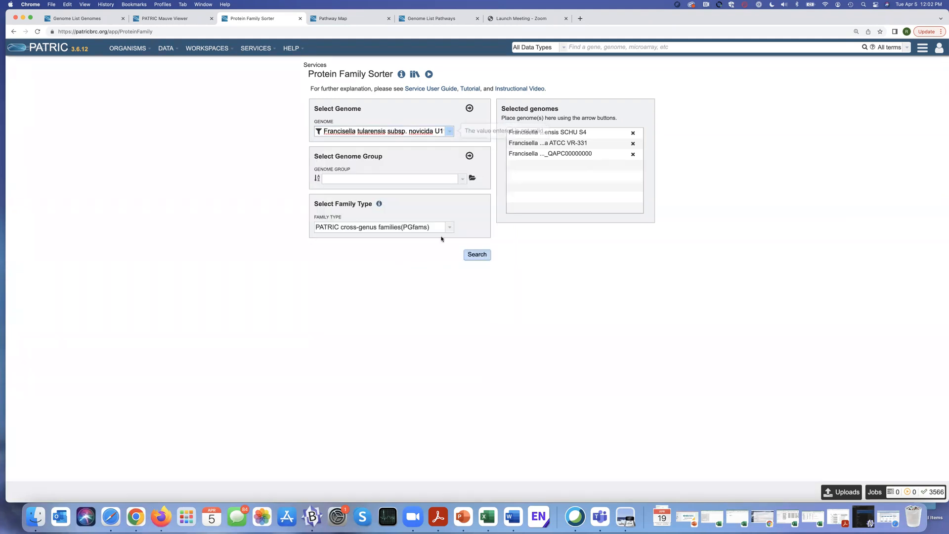
left_click(469, 109)
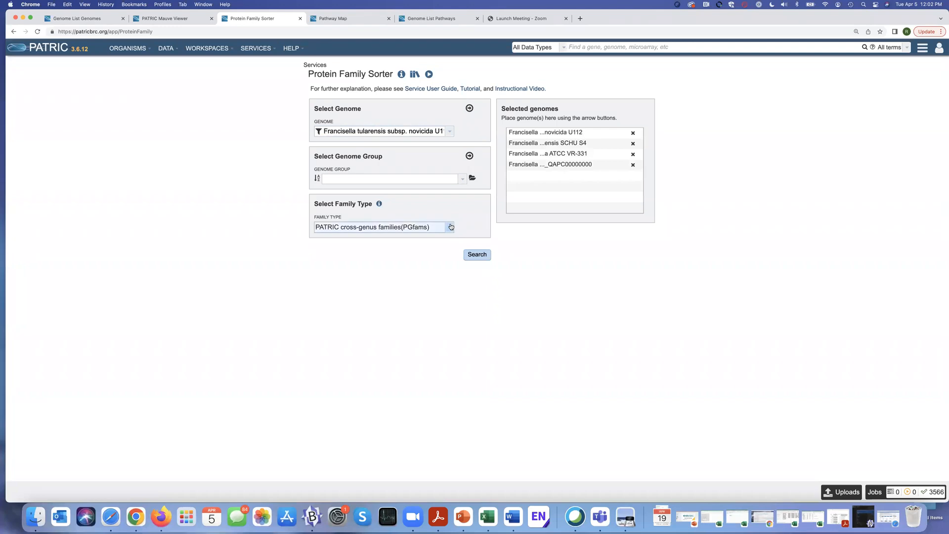
Step: Set the family type to PATRIC genus-specific families (PLfams) and run the protein family search
left_click(423, 228)
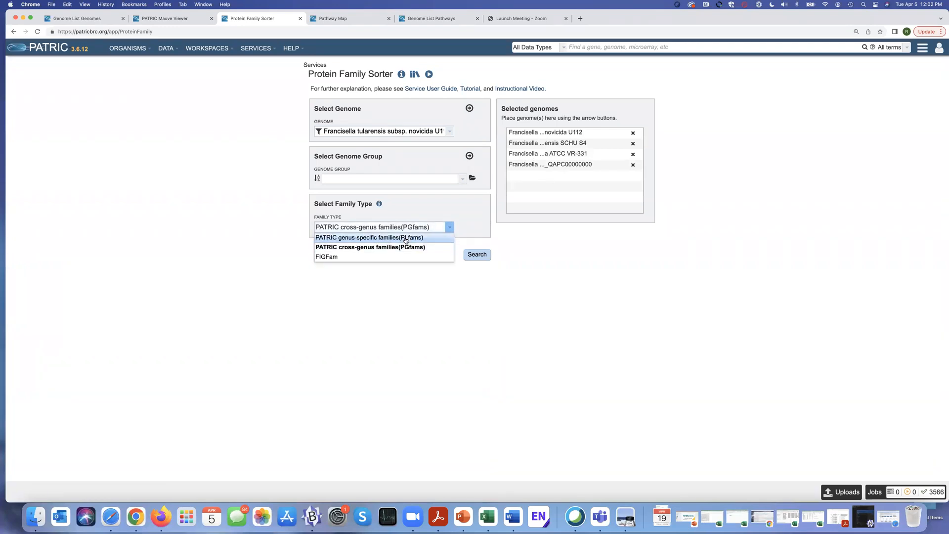
left_click(408, 239)
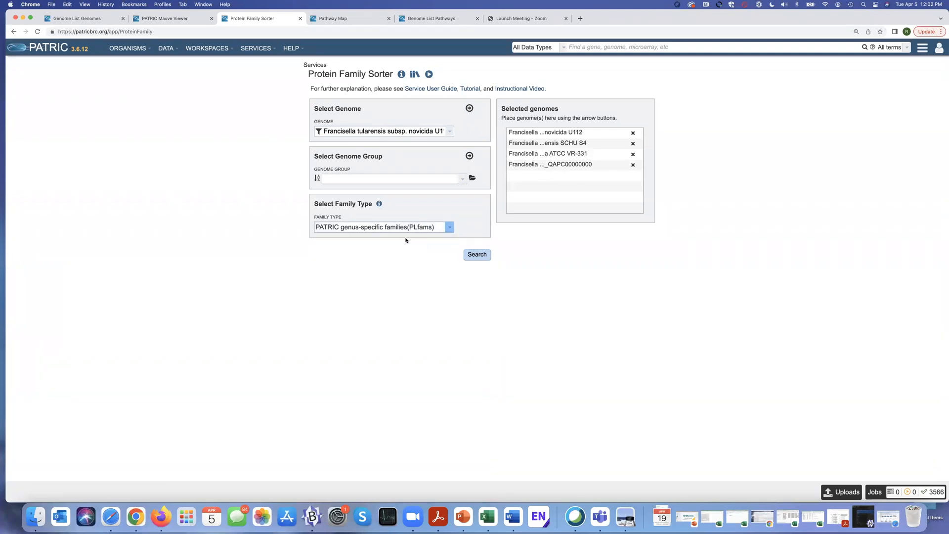
left_click(478, 256)
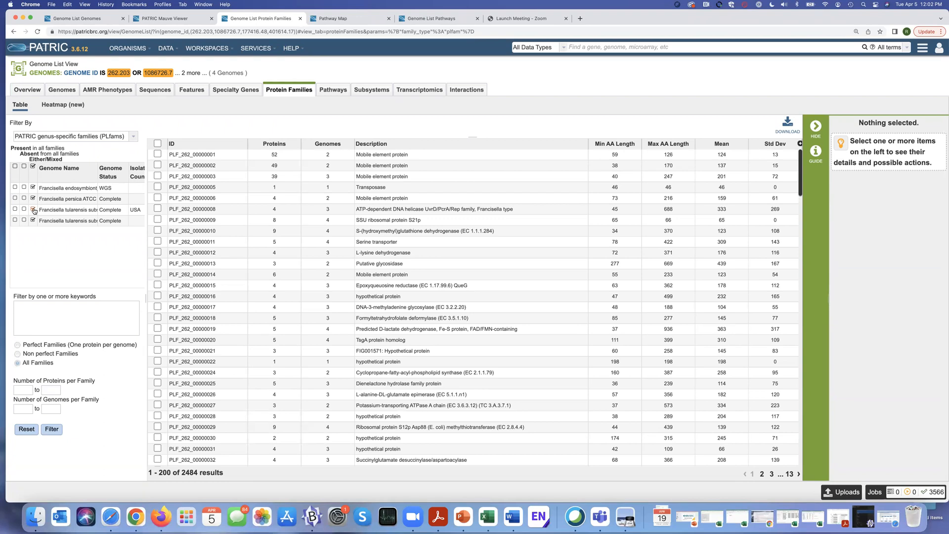
Step: View families present in all genomes, absent from all, and present only in the Francisella endosymbiont, and reset all genomes to Either/Mixed
left_click(15, 167)
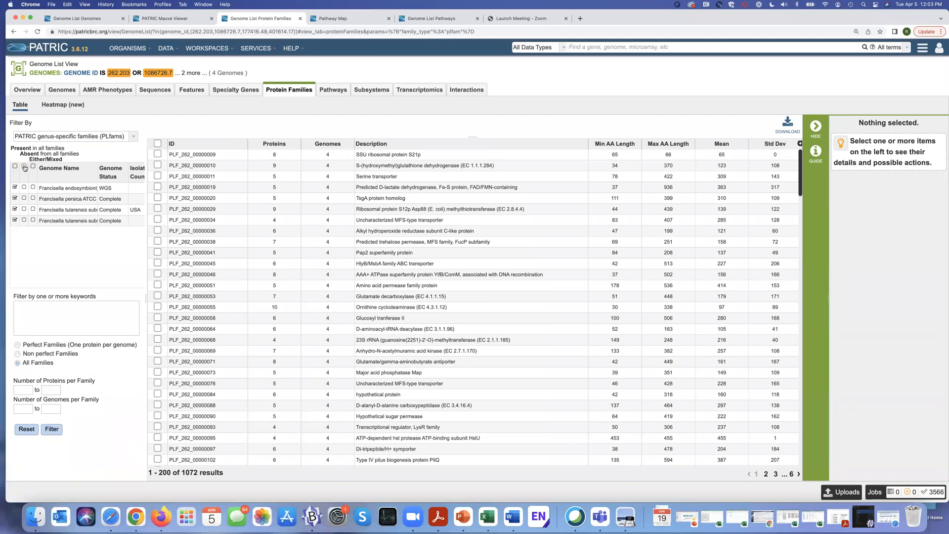
left_click(24, 167)
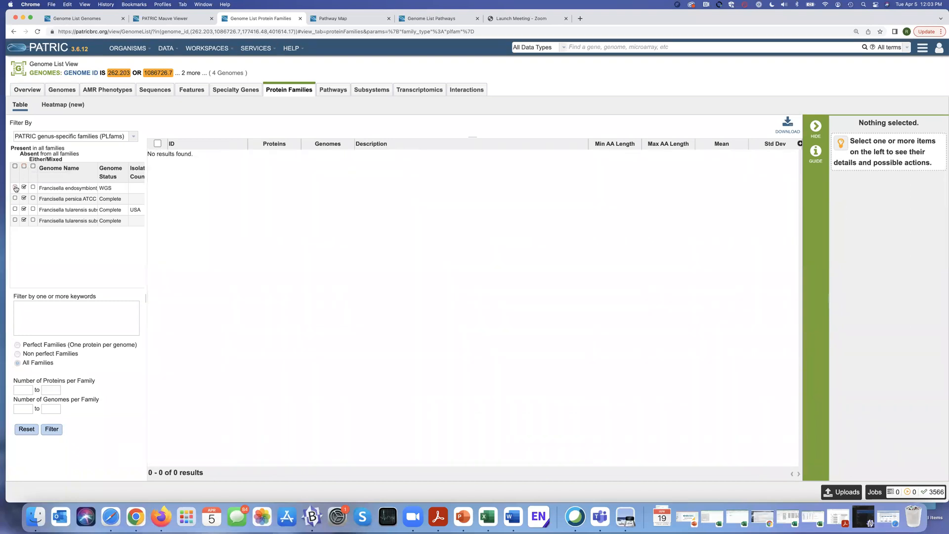
left_click(15, 188)
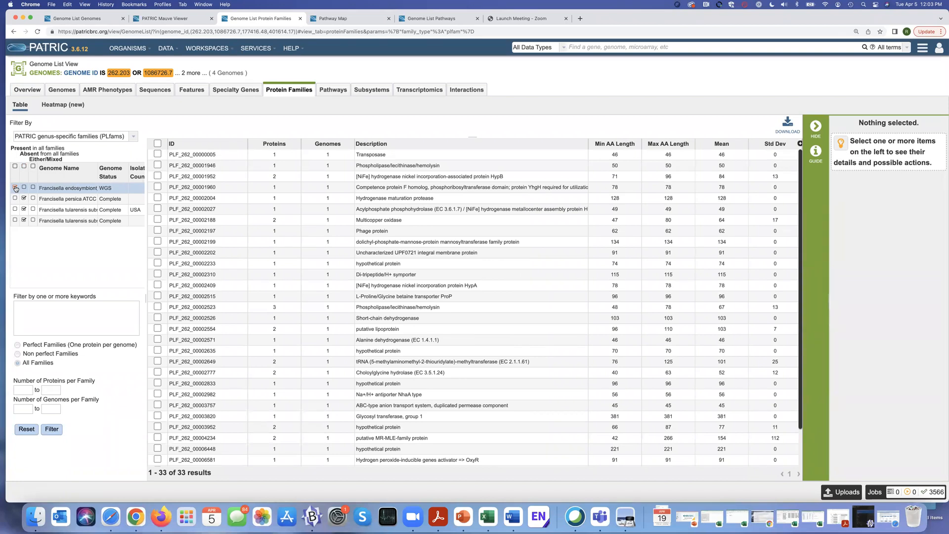
left_click(33, 167)
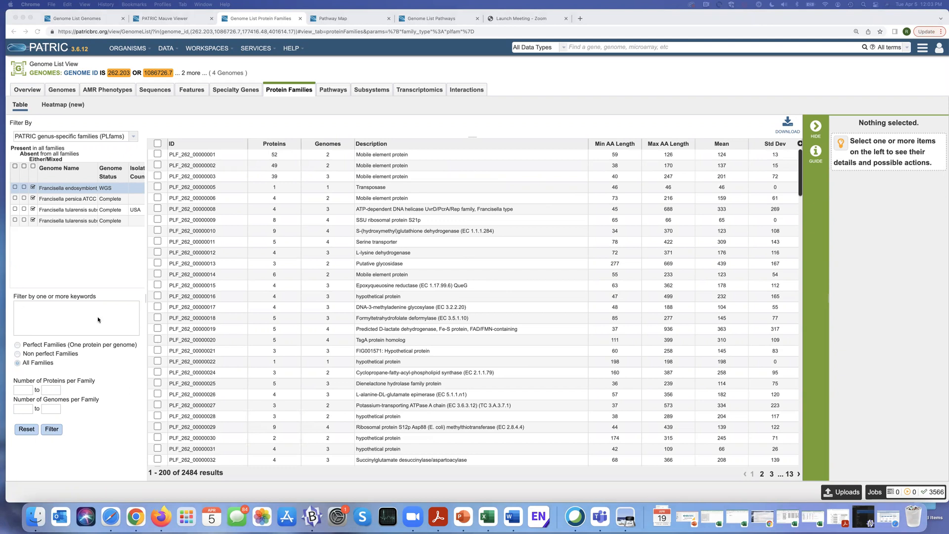
Step: Paste the LPS synthesis PLfam IDs, PLF_262_00000118 through PLF_262_00000827, as keywords and filter the protein families by them
left_click(20, 307)
key("super+v")
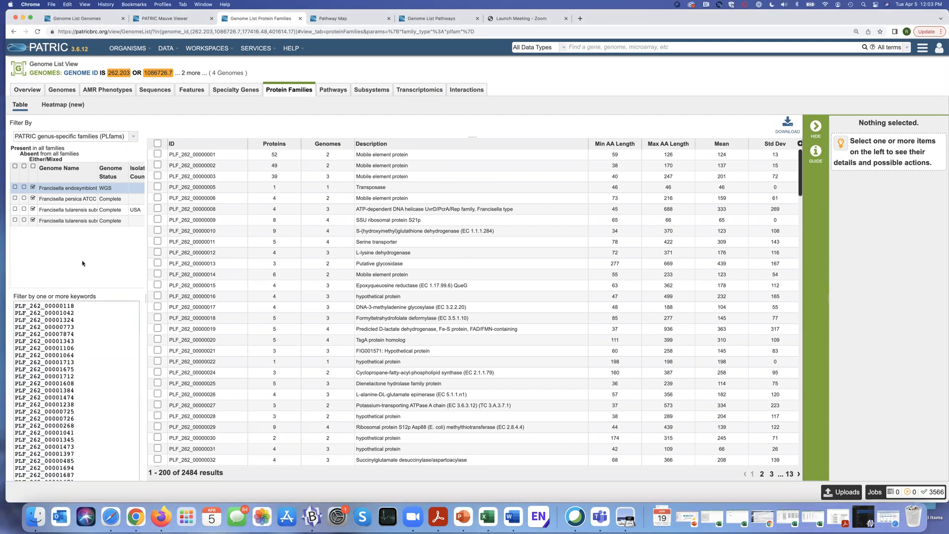
scroll(82, 263, "down", 6)
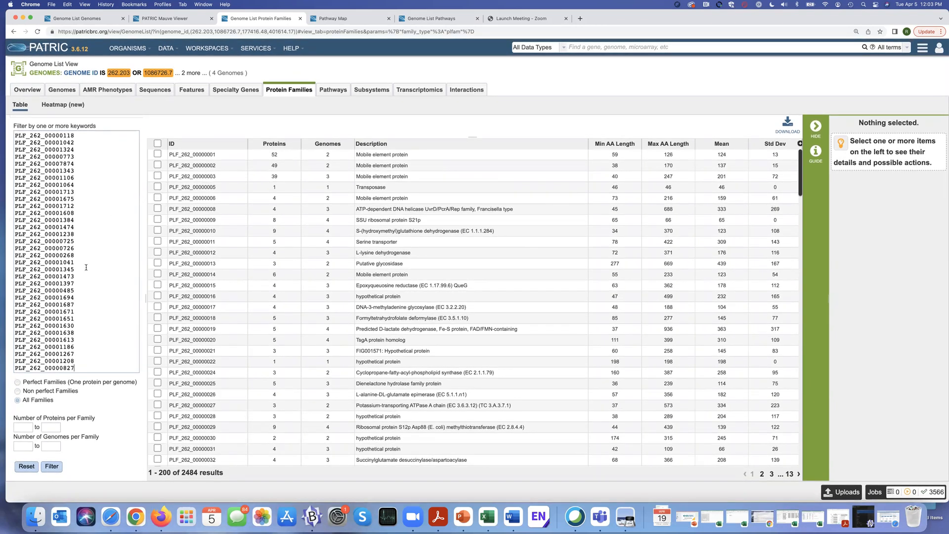
left_click(52, 467)
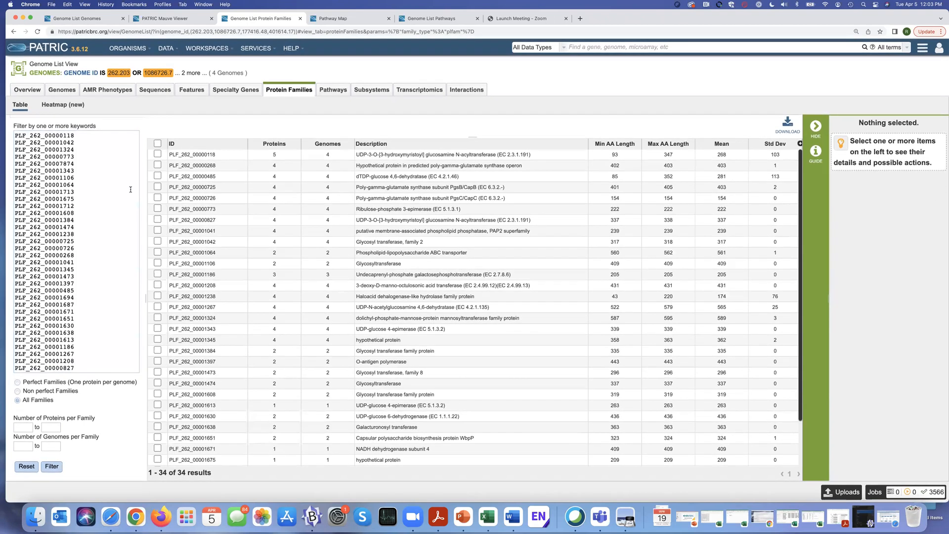
Step: Show the filtered families as a heatmap, flip its axes and move the novicida U112 column after tularensis SCHU S4
left_click(59, 106)
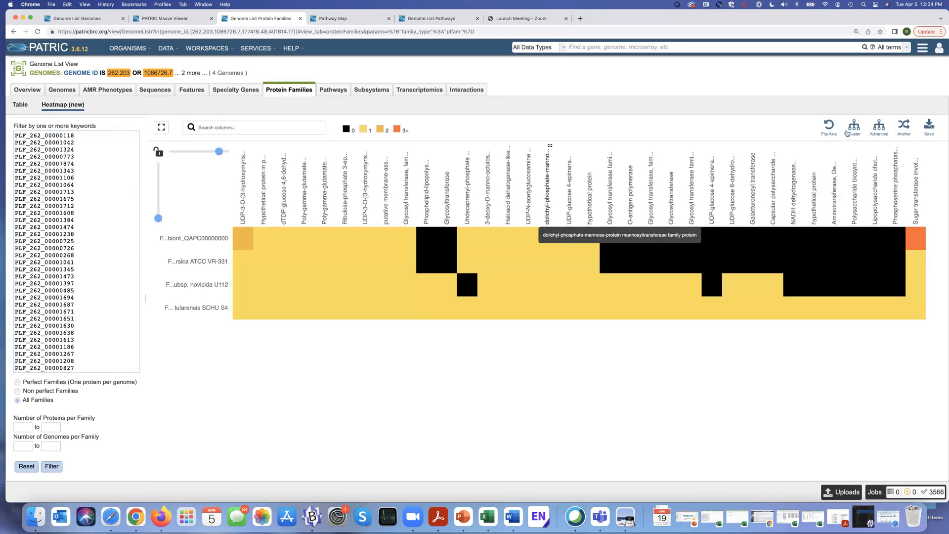
left_click(828, 124)
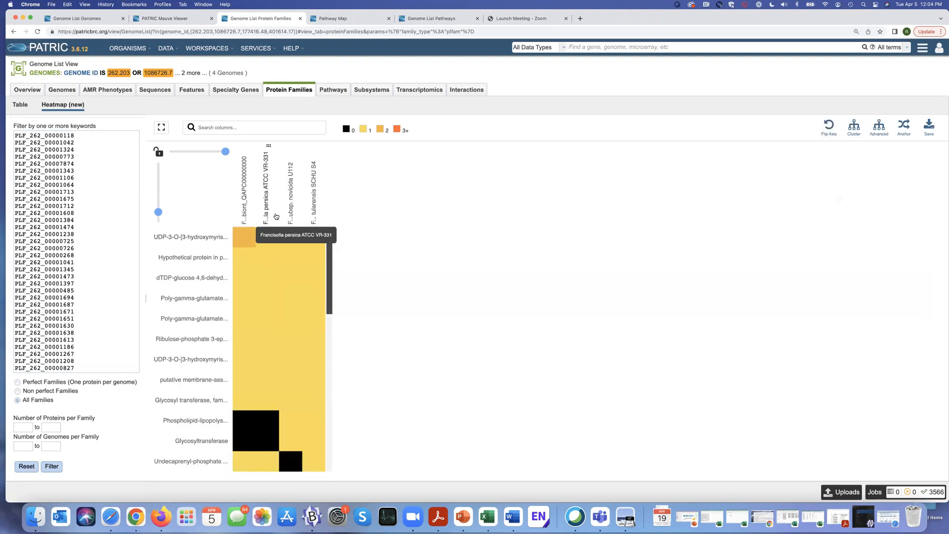
left_click_drag(291, 216, 336, 217)
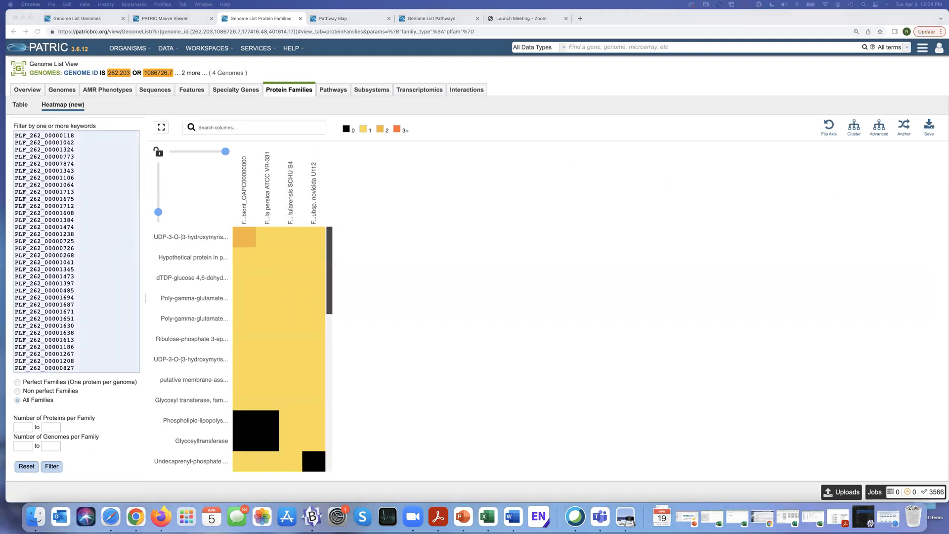
Step: Compare the heatmap with the LPS_Virulence_Factors table in Preview, and move the table out of view
left_click_drag(0, 158, 627, 101)
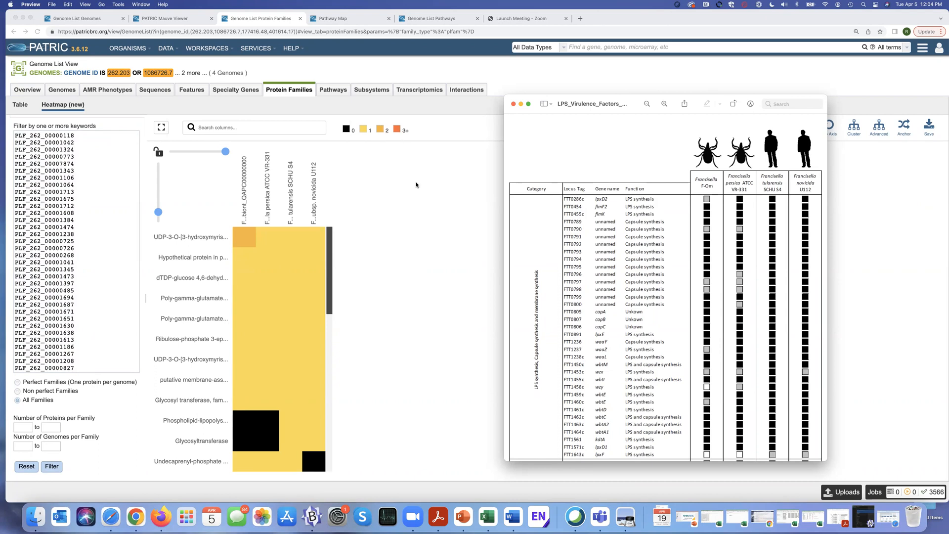
left_click_drag(638, 101, 1, 148)
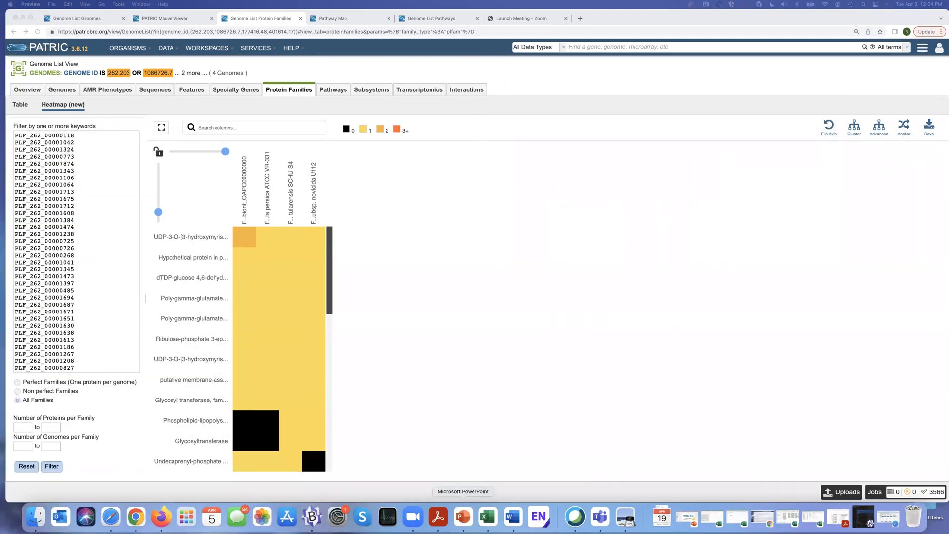
Step: Bring the webinar presentation into view in PowerPoint, start the slide show from slide 12 and advance to the "Bioinformatic tools" slide
left_click_drag(176, 145, 608, 102)
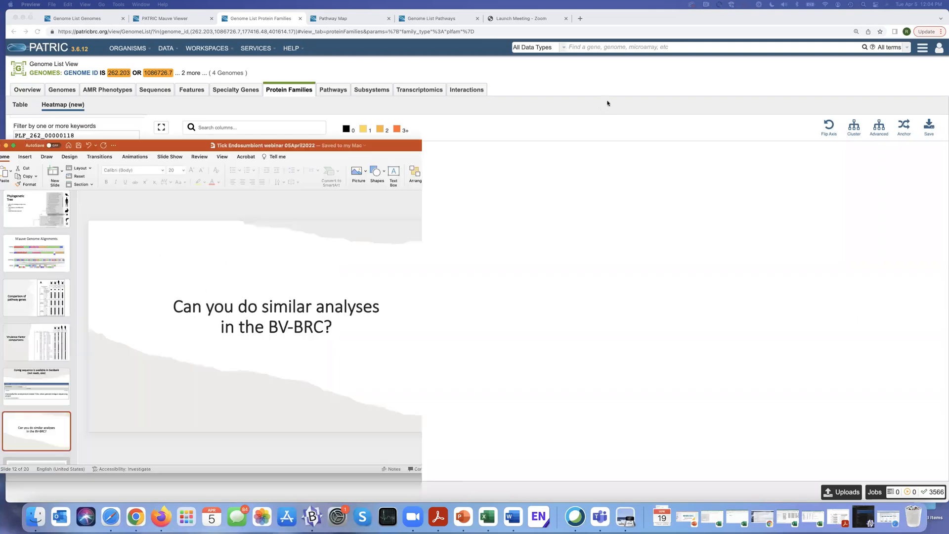
left_click(653, 424)
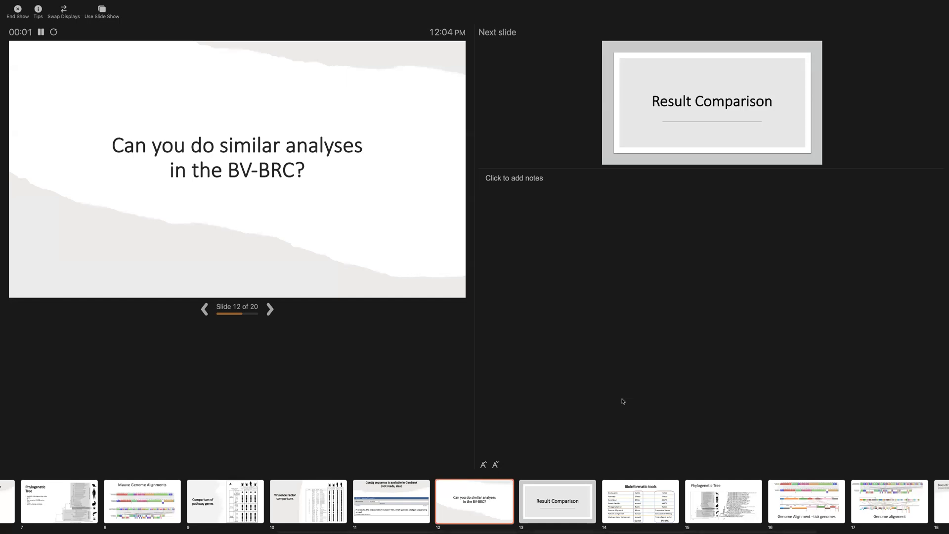
left_click(100, 13)
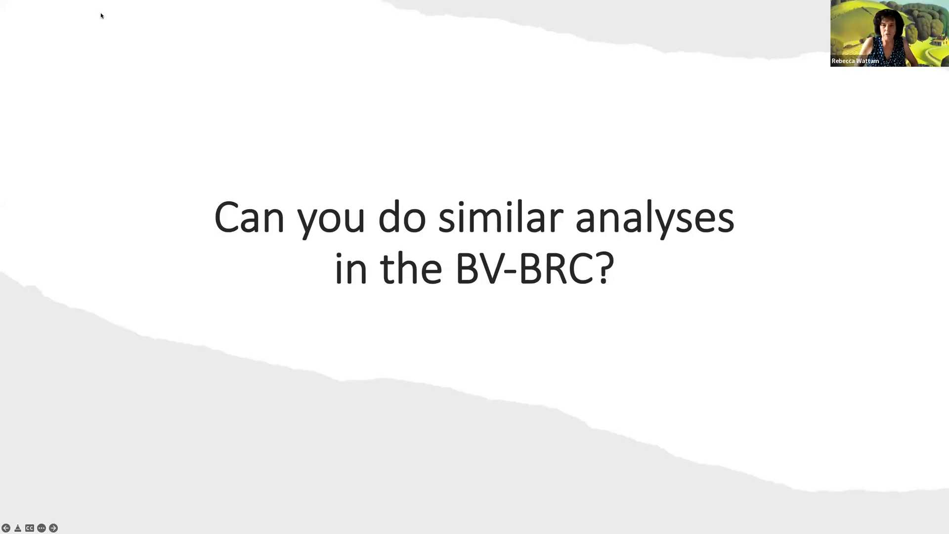
key("Right")
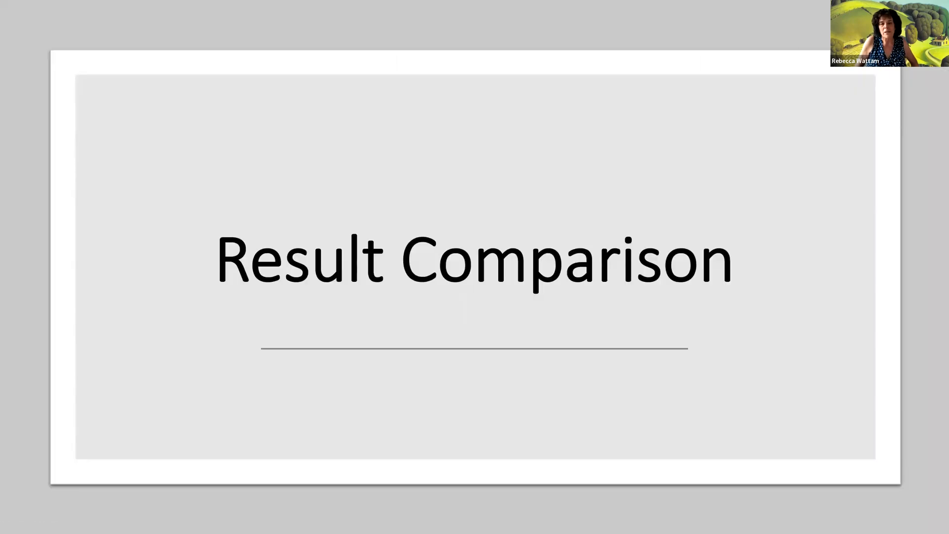
key("Right")
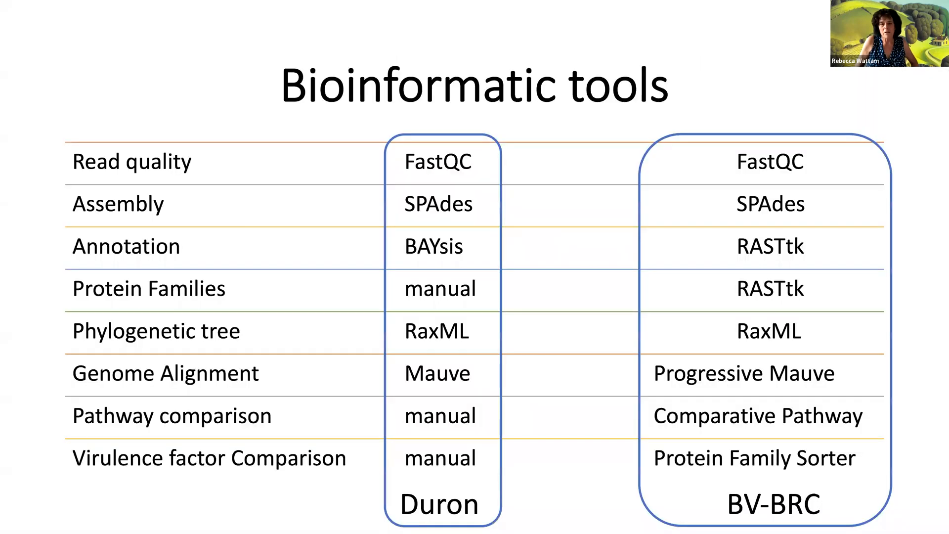